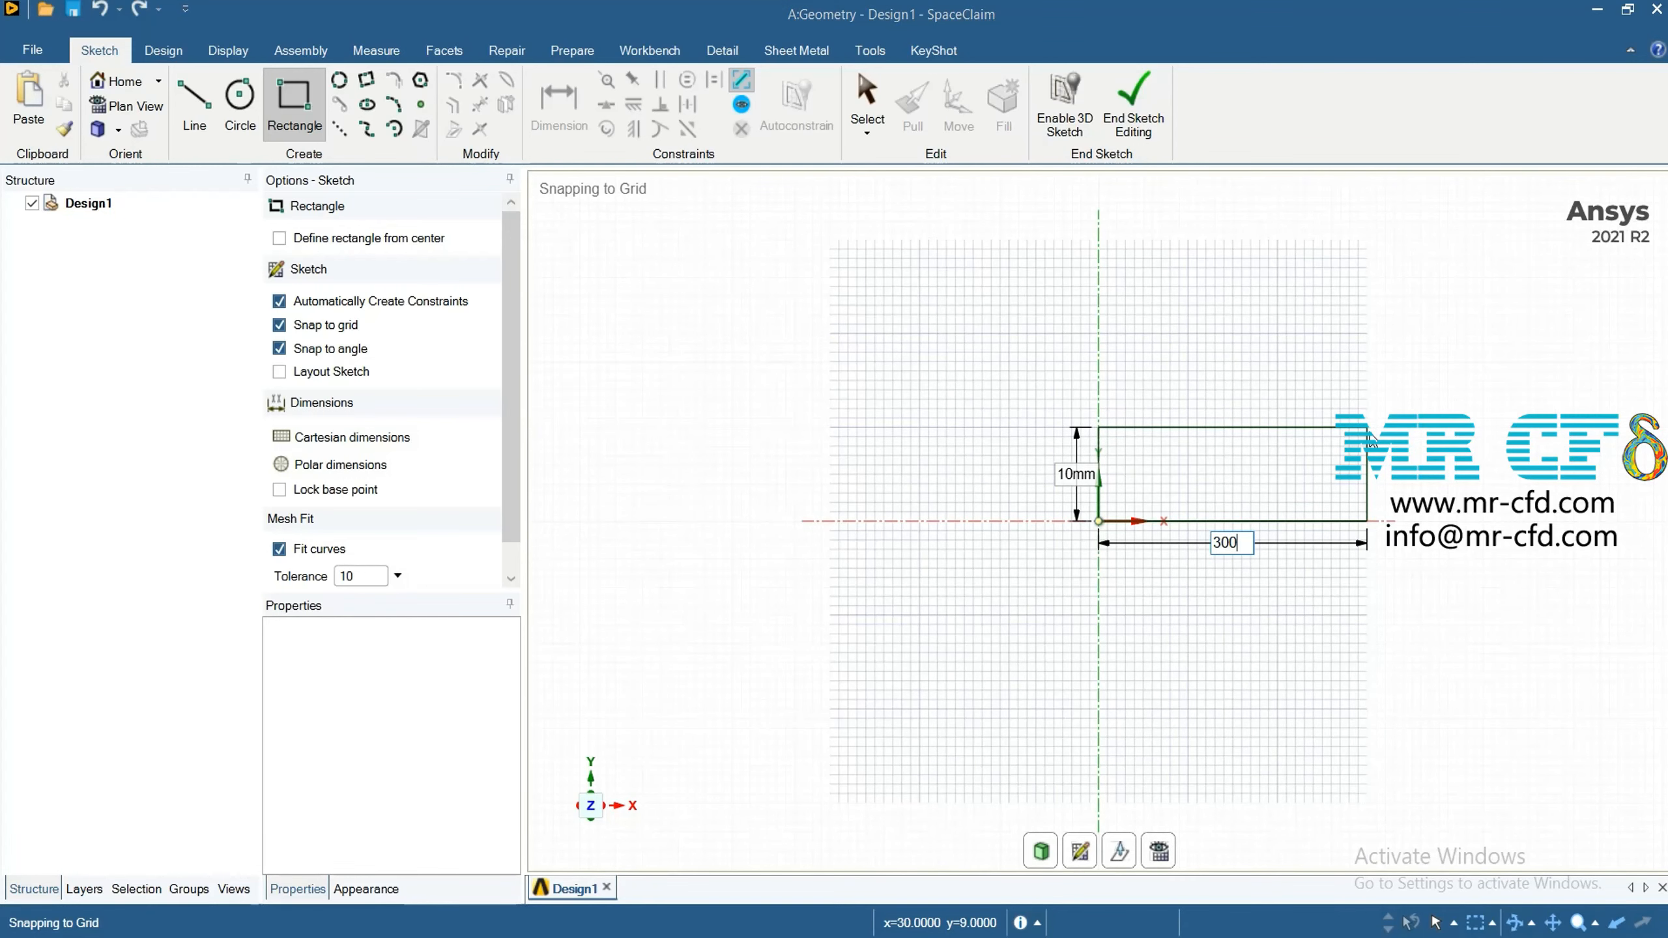
Sketch a rectangle from the origin, 300 mm long and 15 mm high
key("Tab")
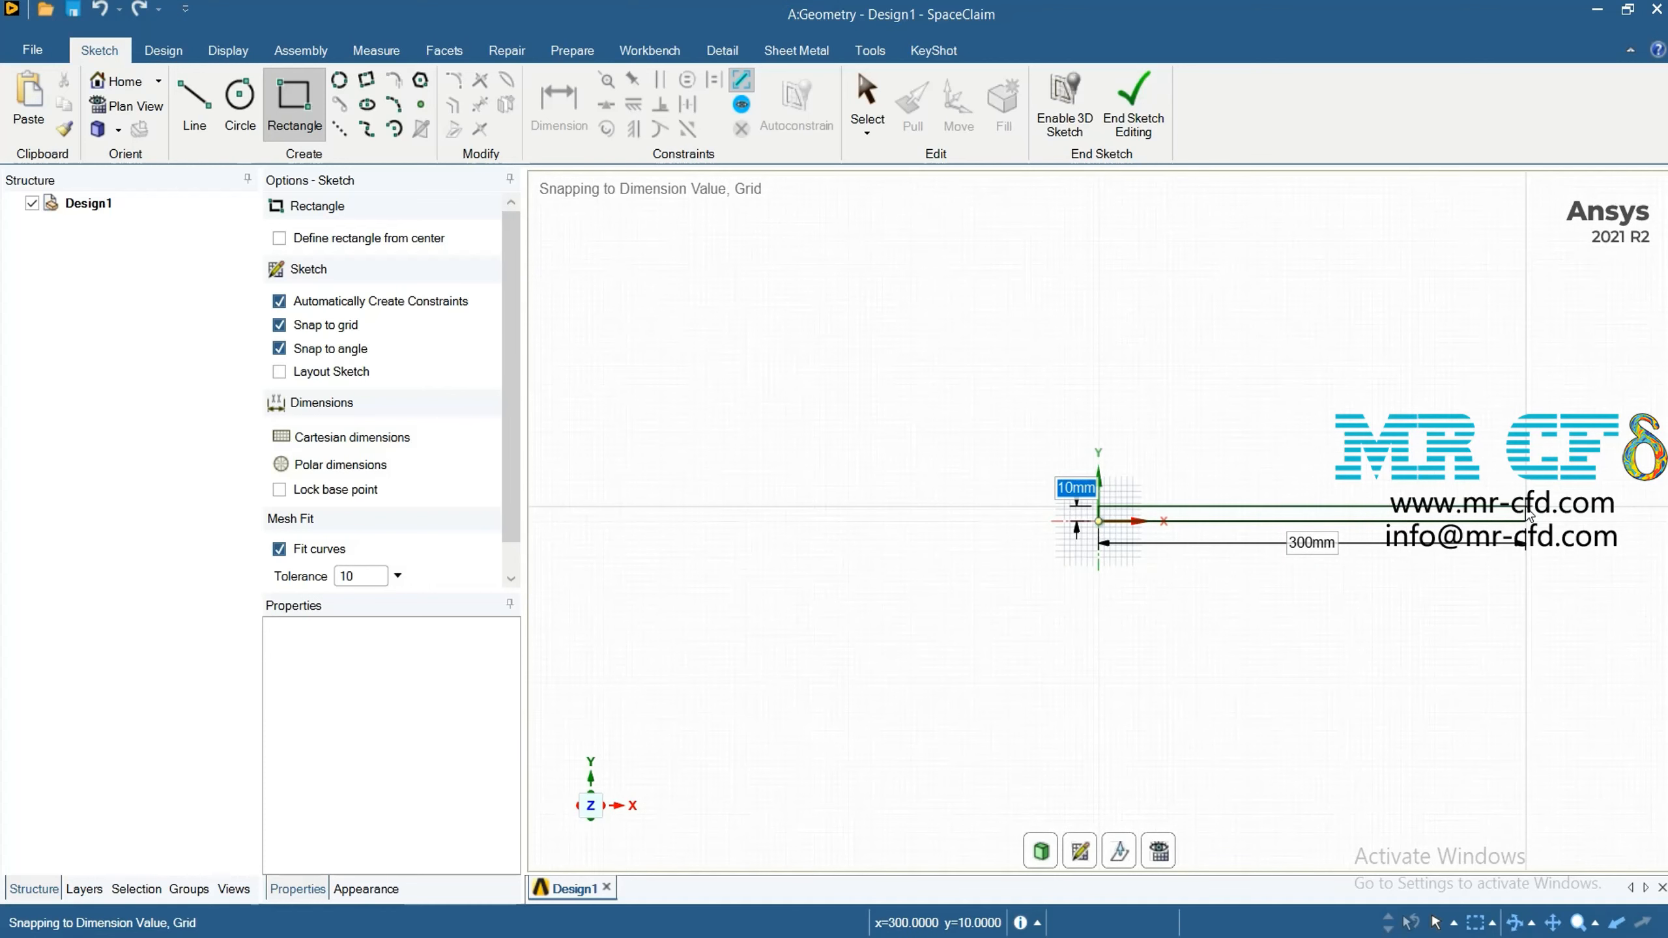
type("15")
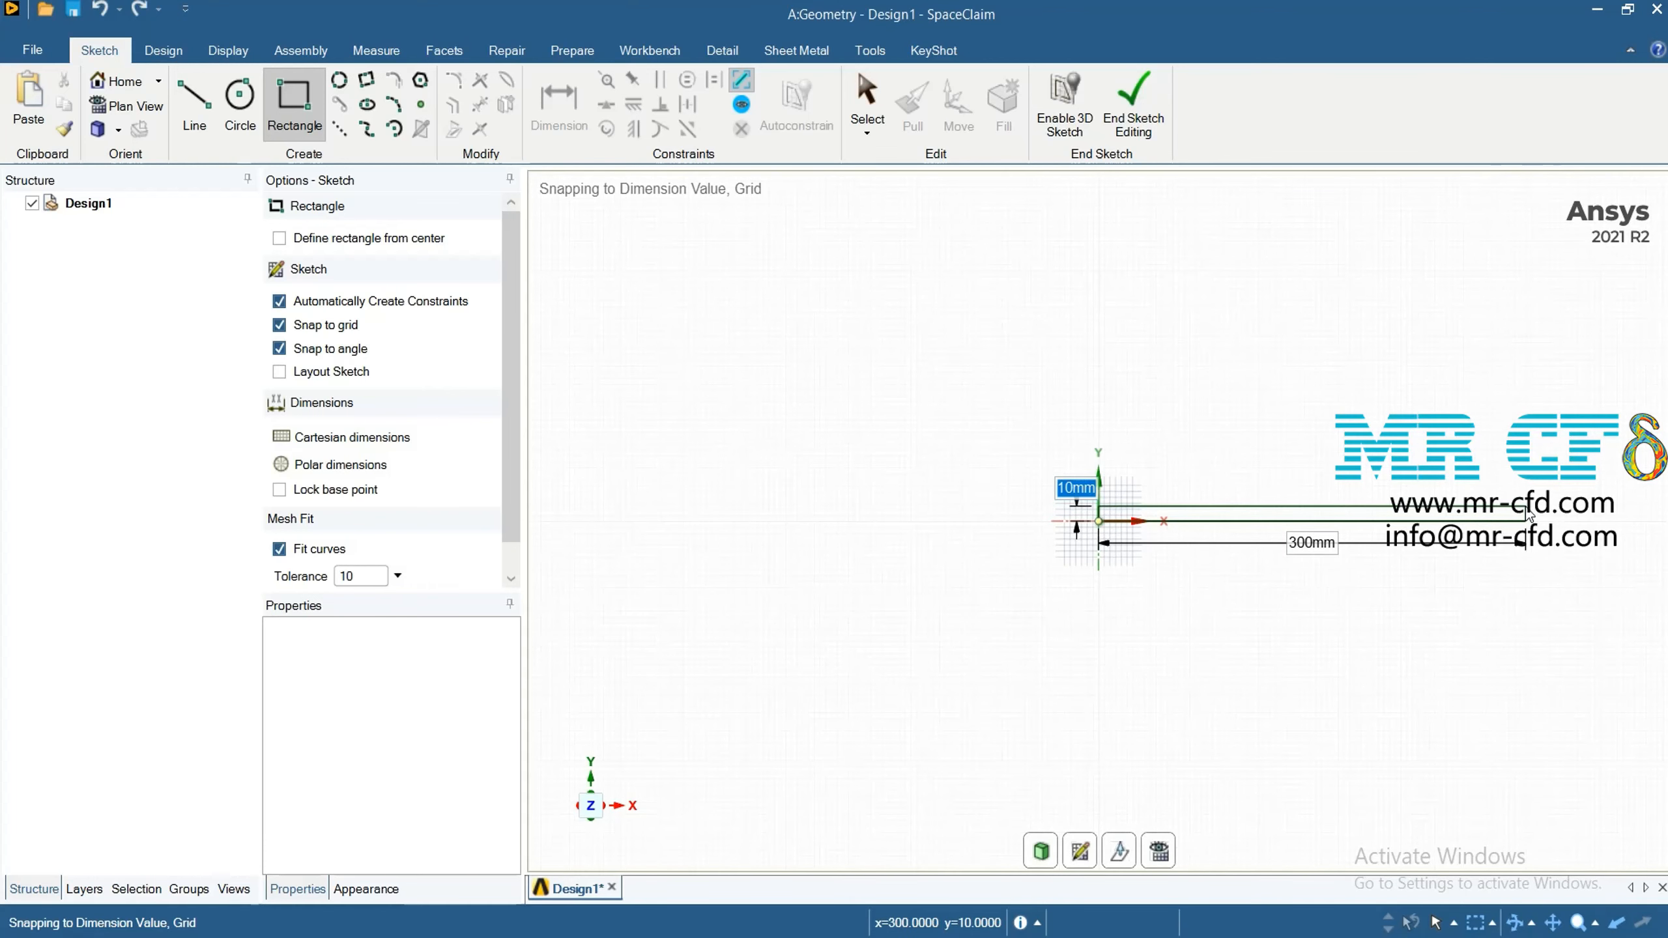
key("Return")
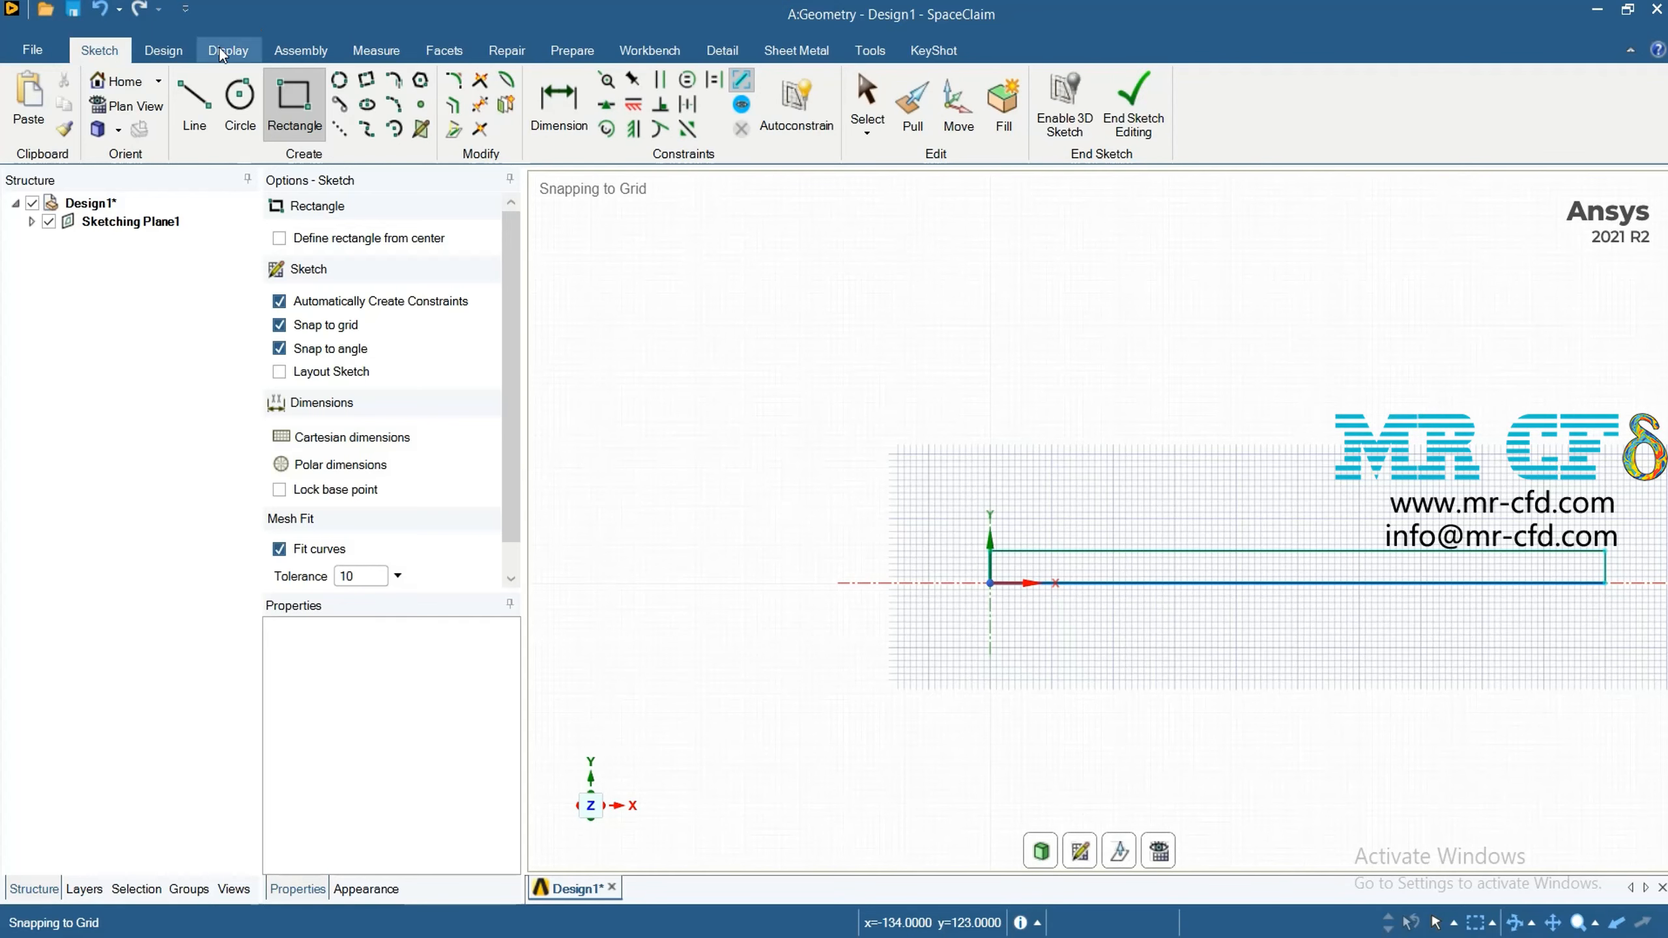
Measure the length of the rectangle's upper edge
left_click(376, 53)
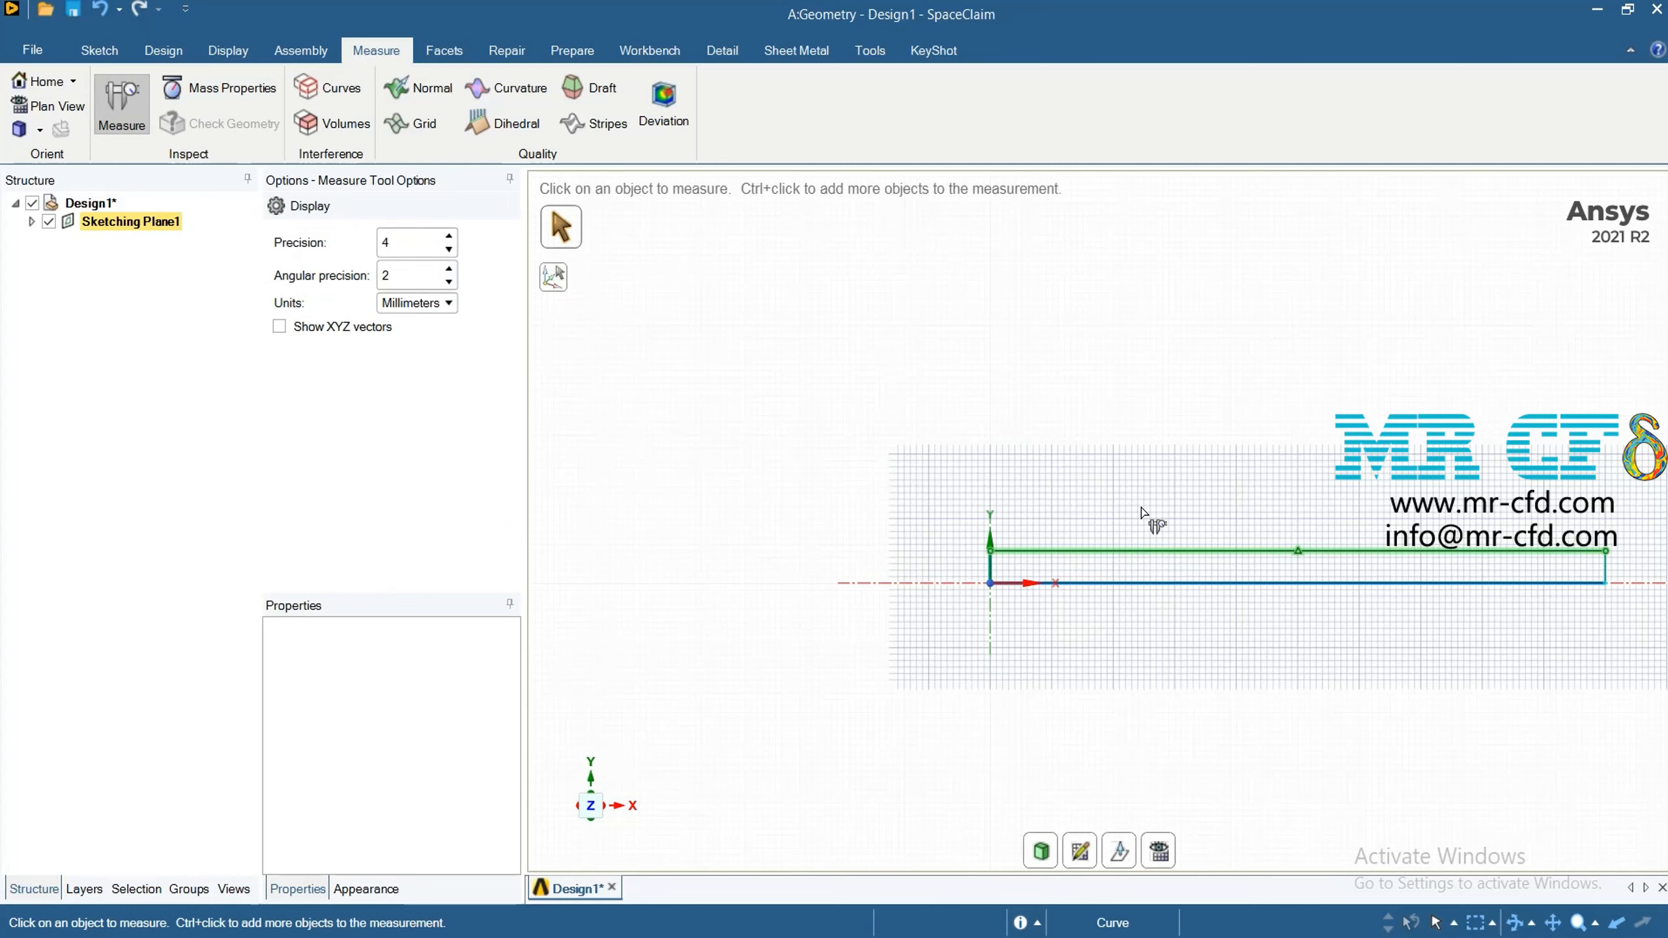
left_click(1143, 549)
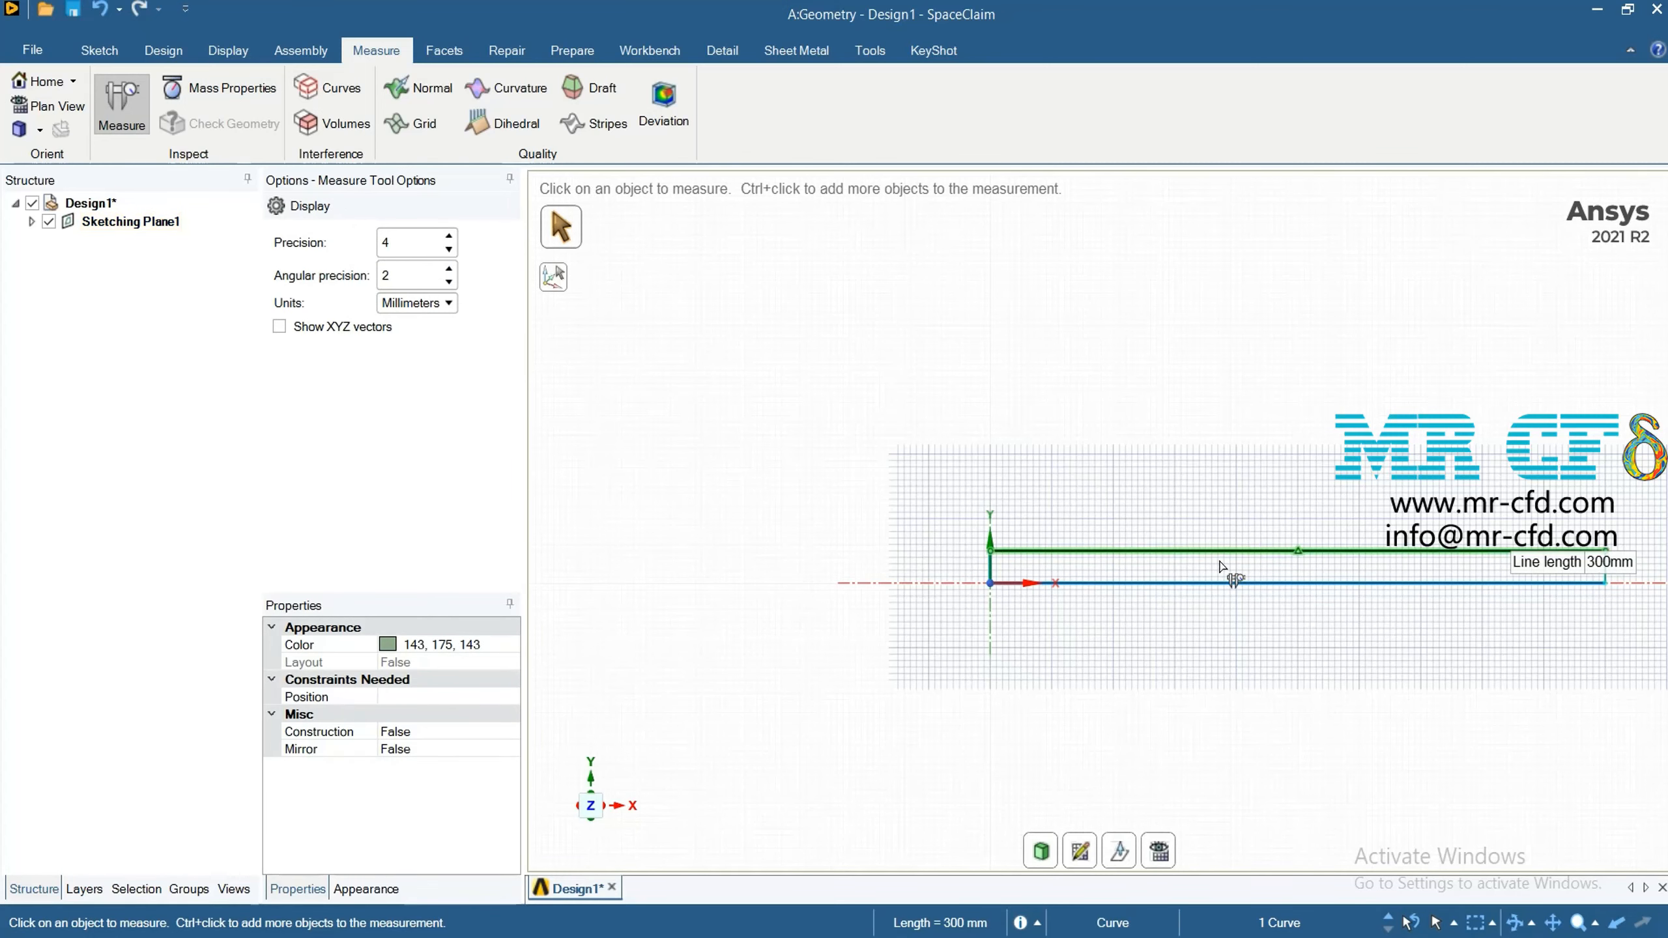
scroll(1031, 634, "up", 4)
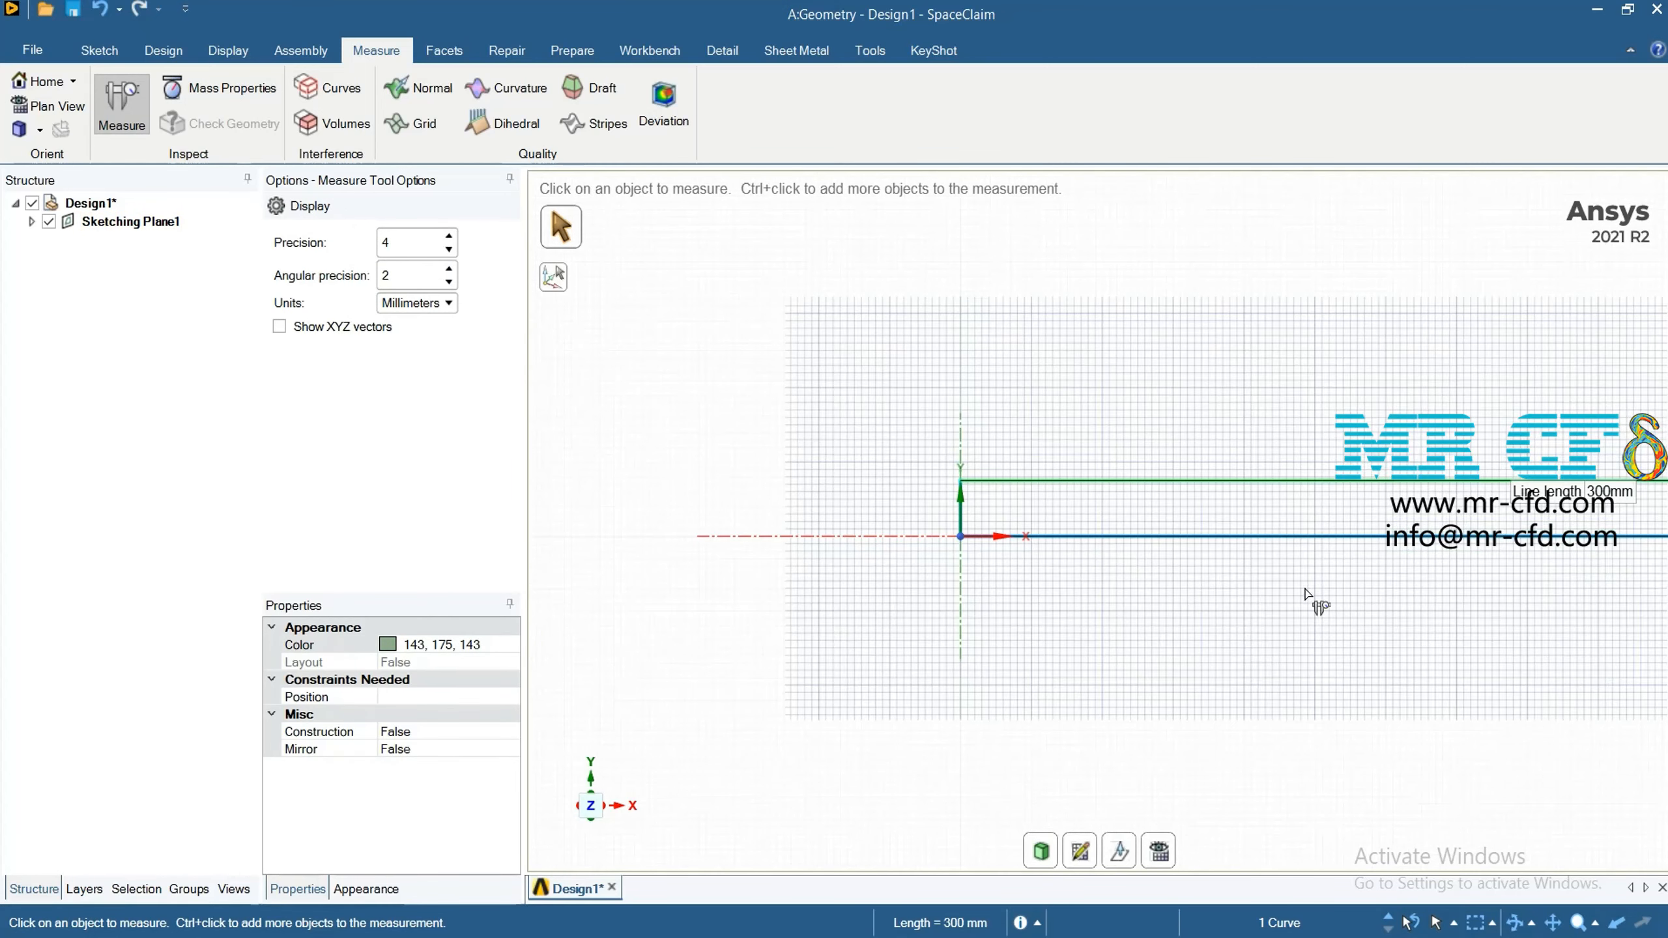
left_click(163, 51)
left_click(103, 52)
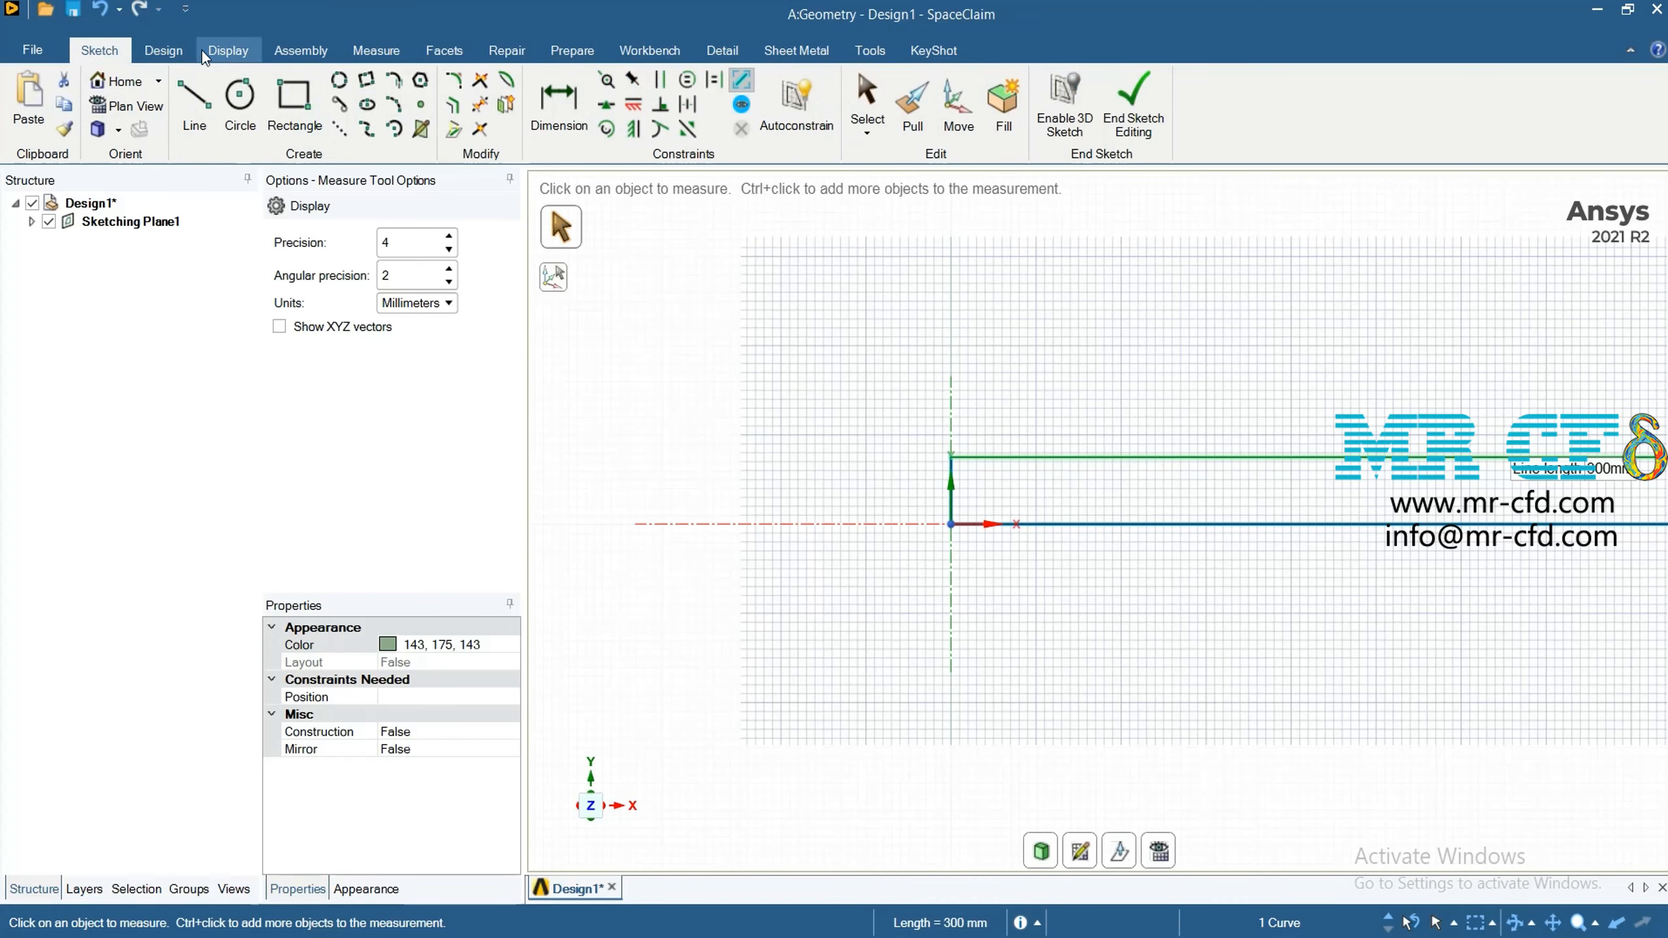
left_click(163, 51)
left_click(223, 51)
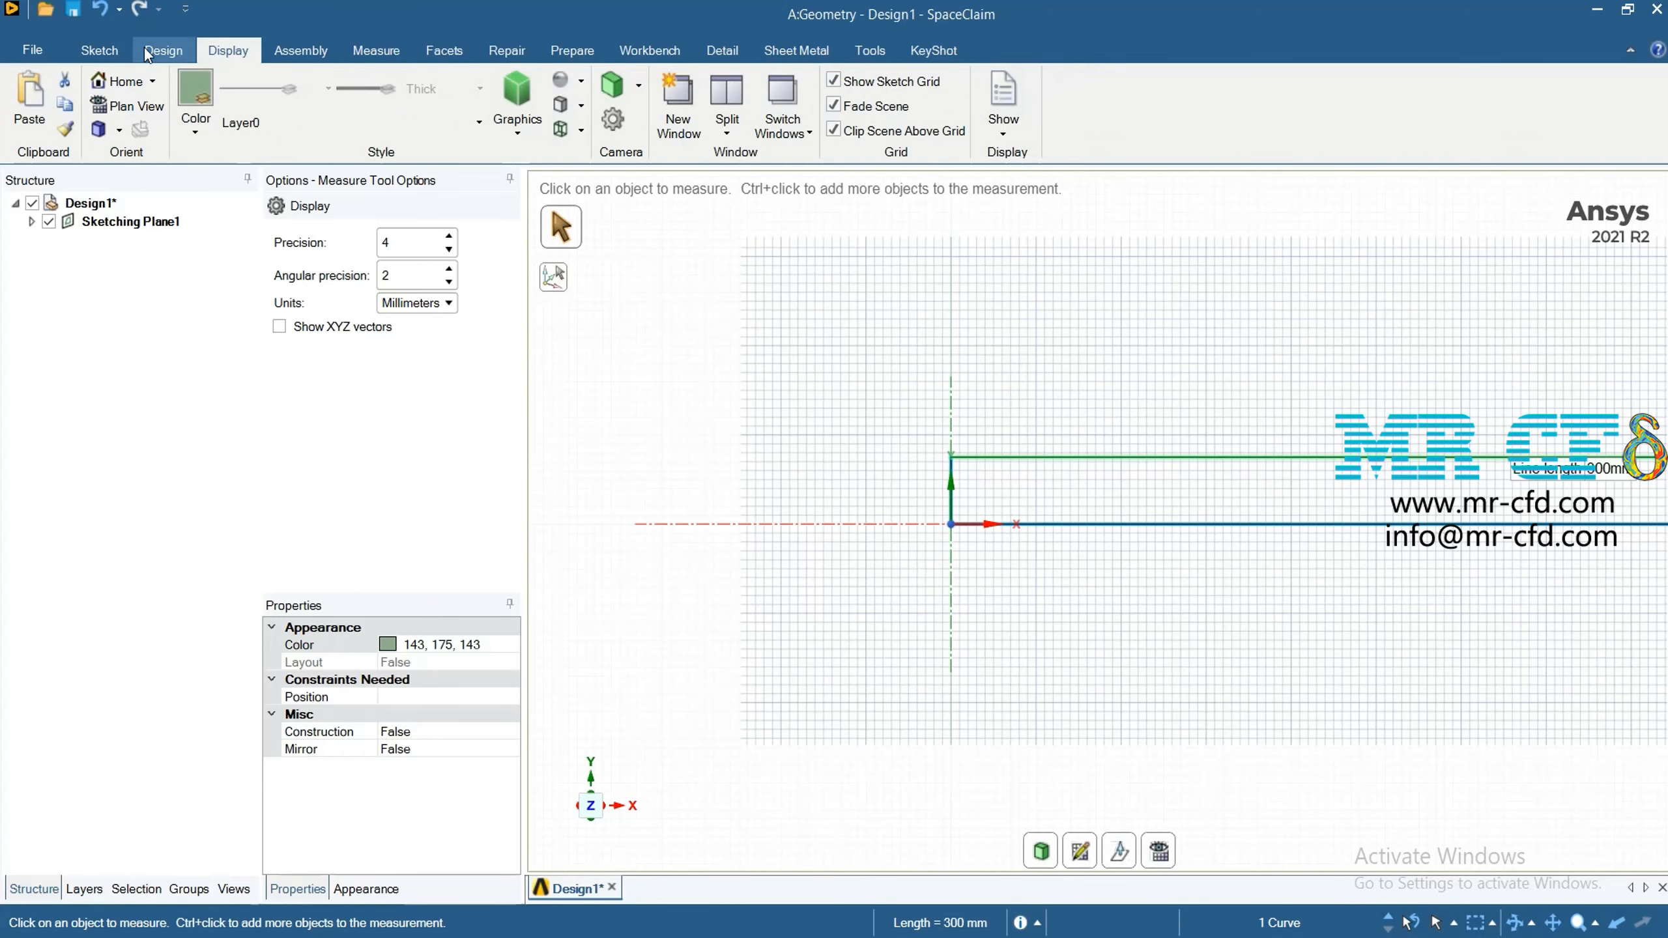
left_click(159, 59)
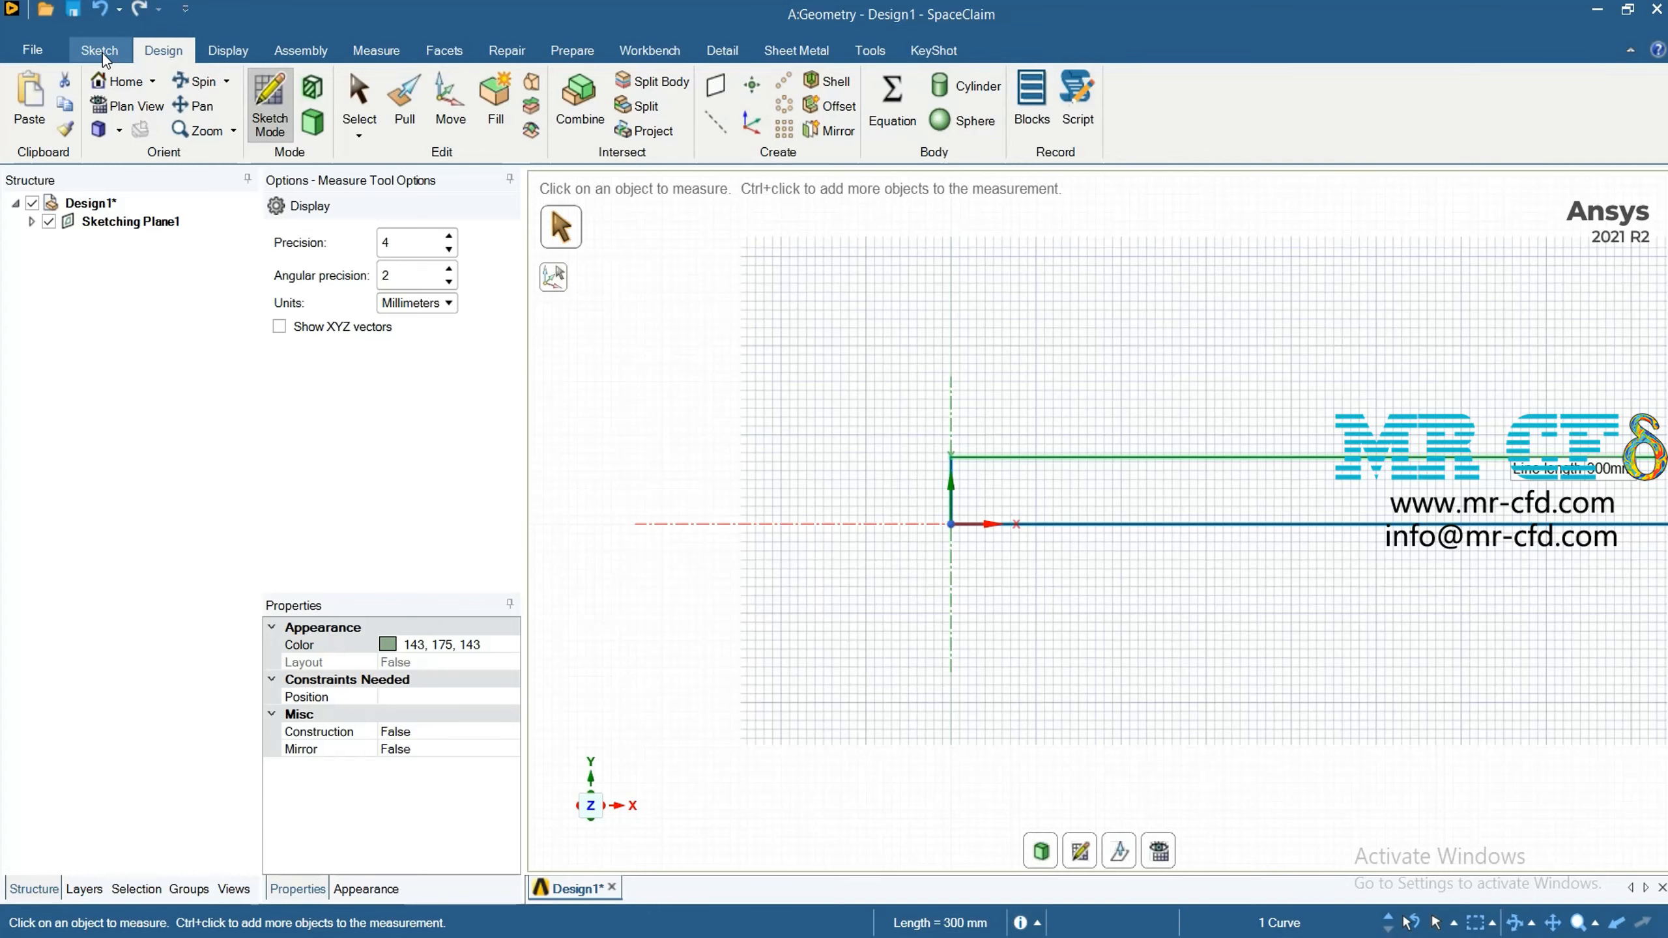
Dimension the rectangle's length above its upper edge and its height beside the left edge
left_click(100, 51)
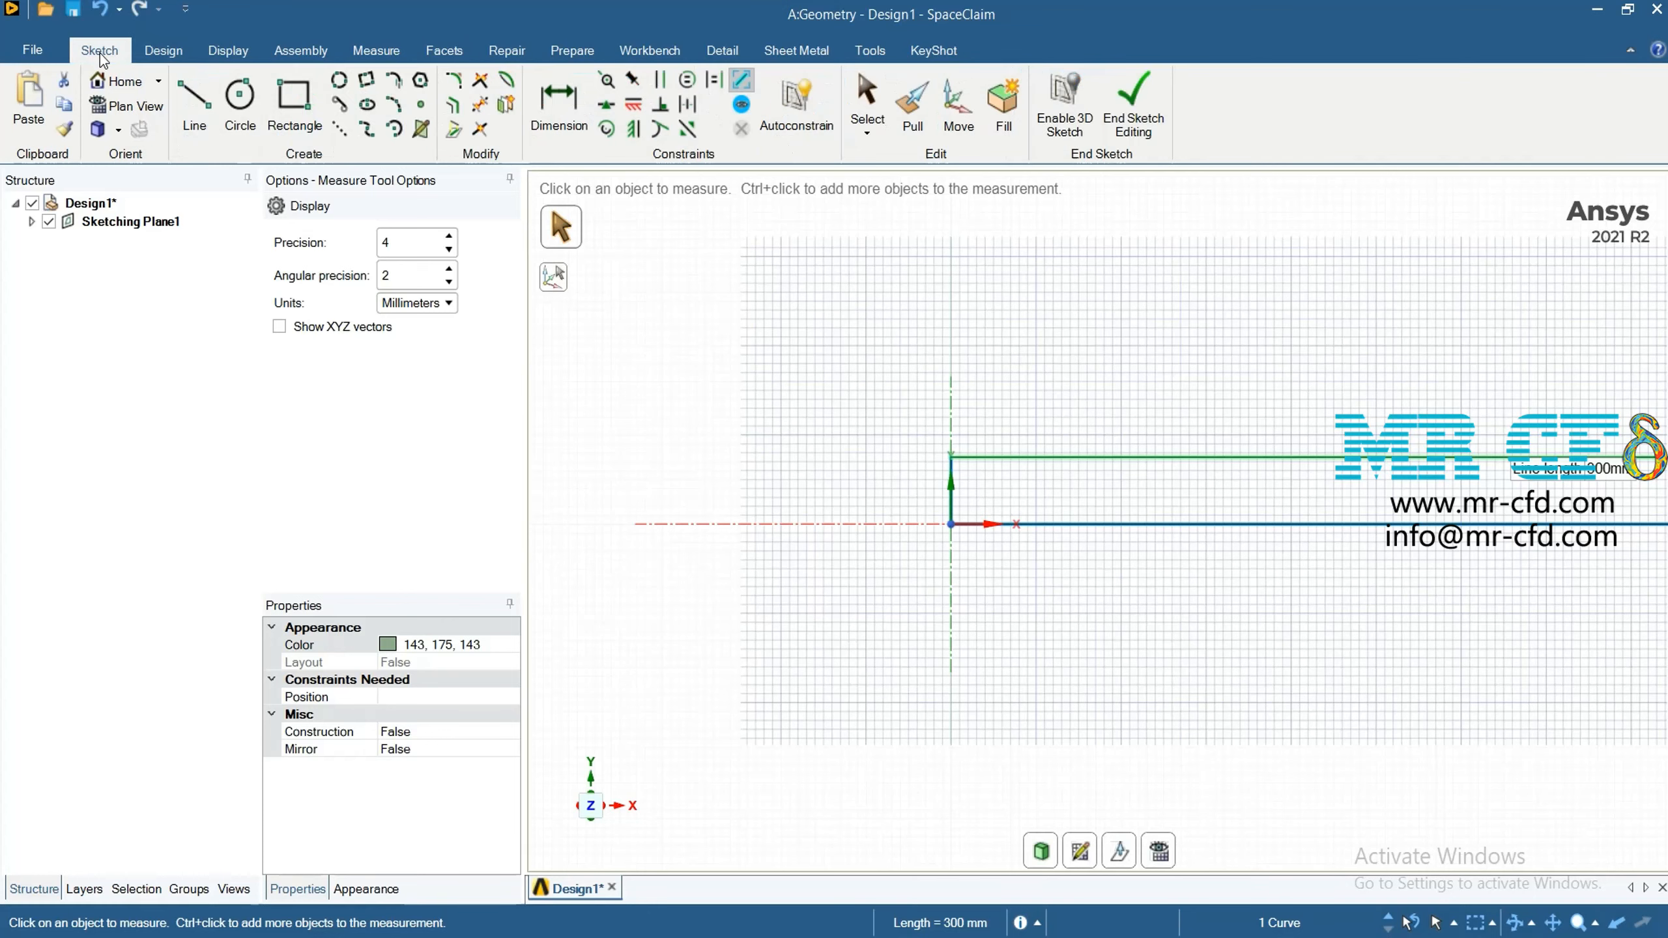
left_click(559, 105)
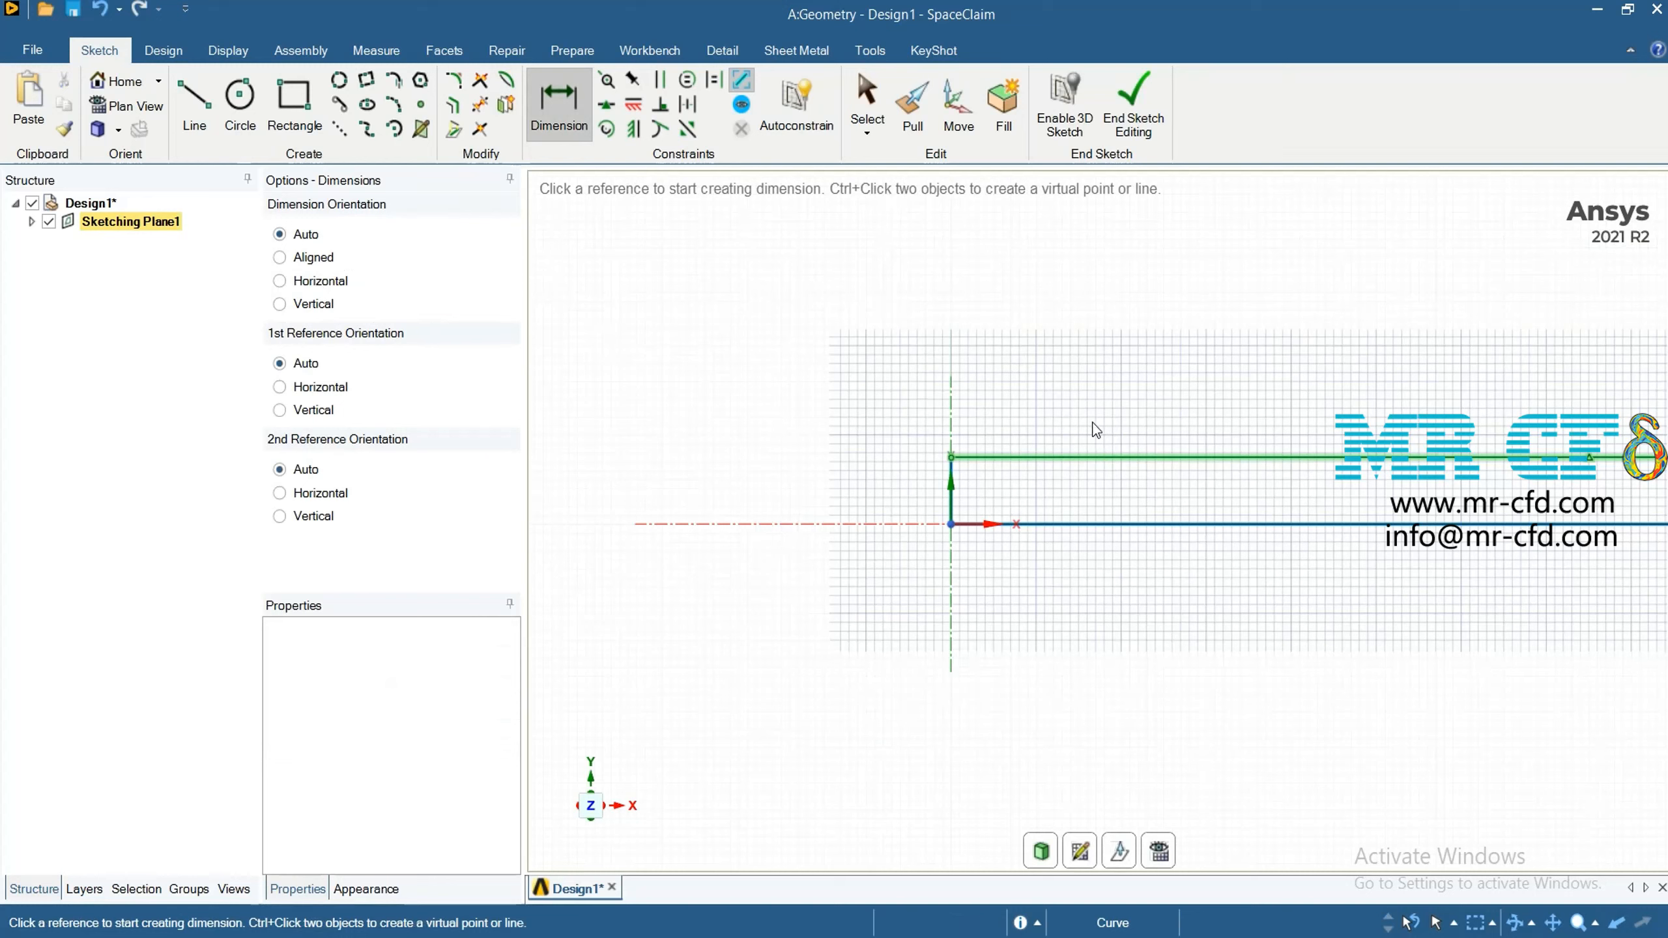
left_click(1104, 457)
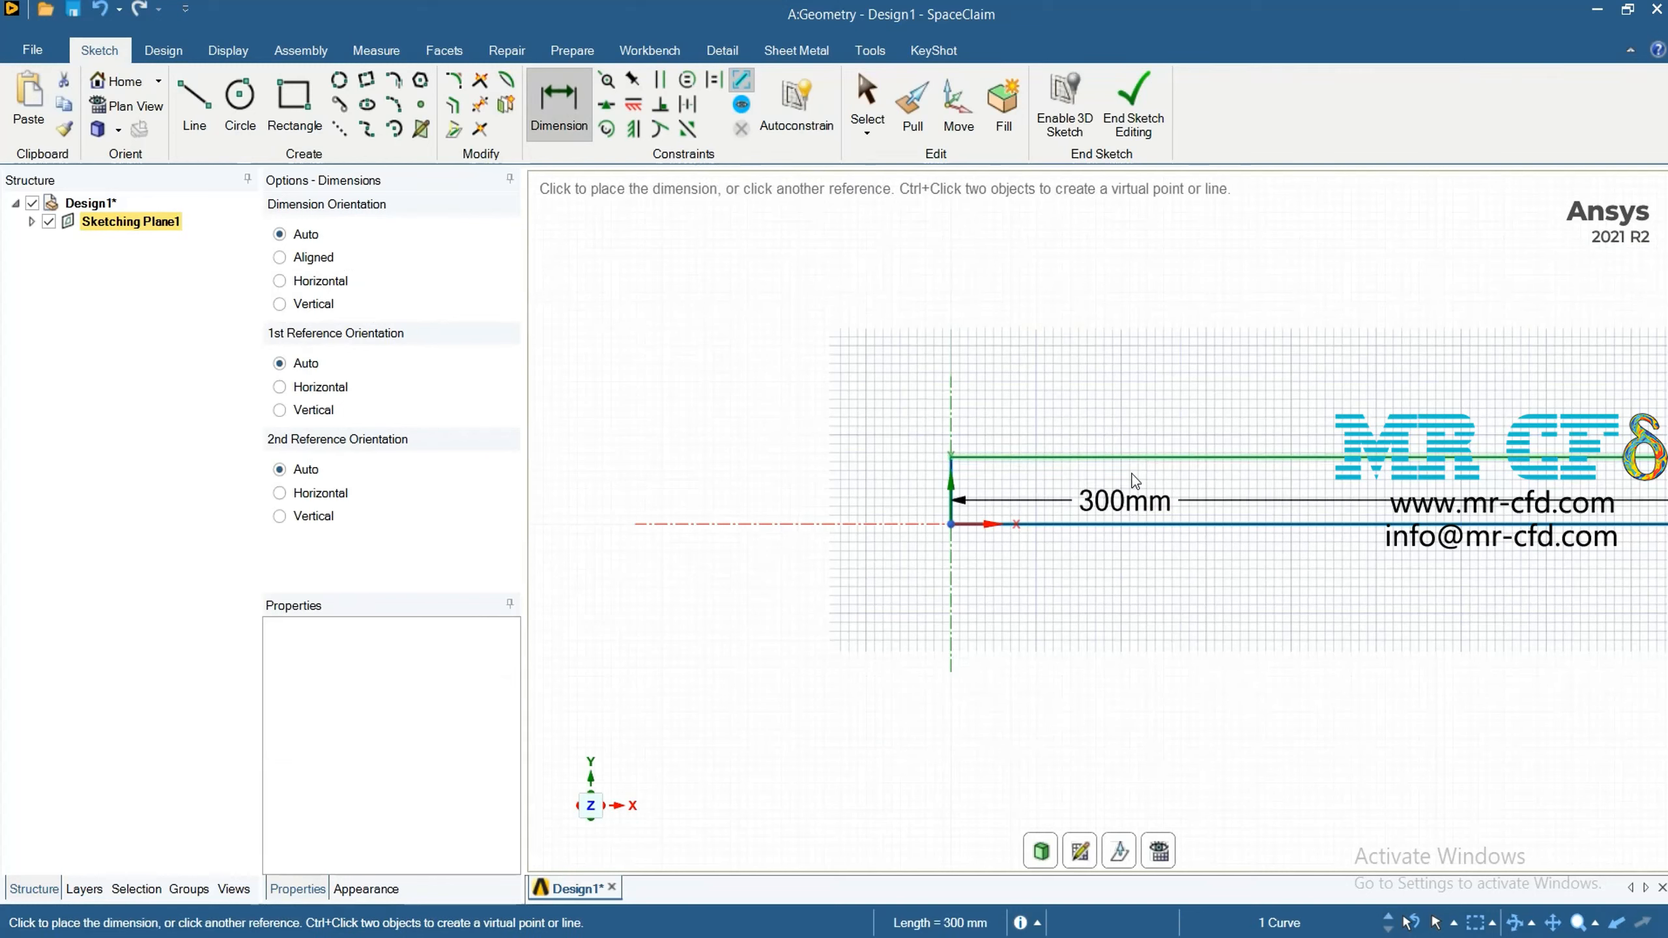
left_click(1105, 400)
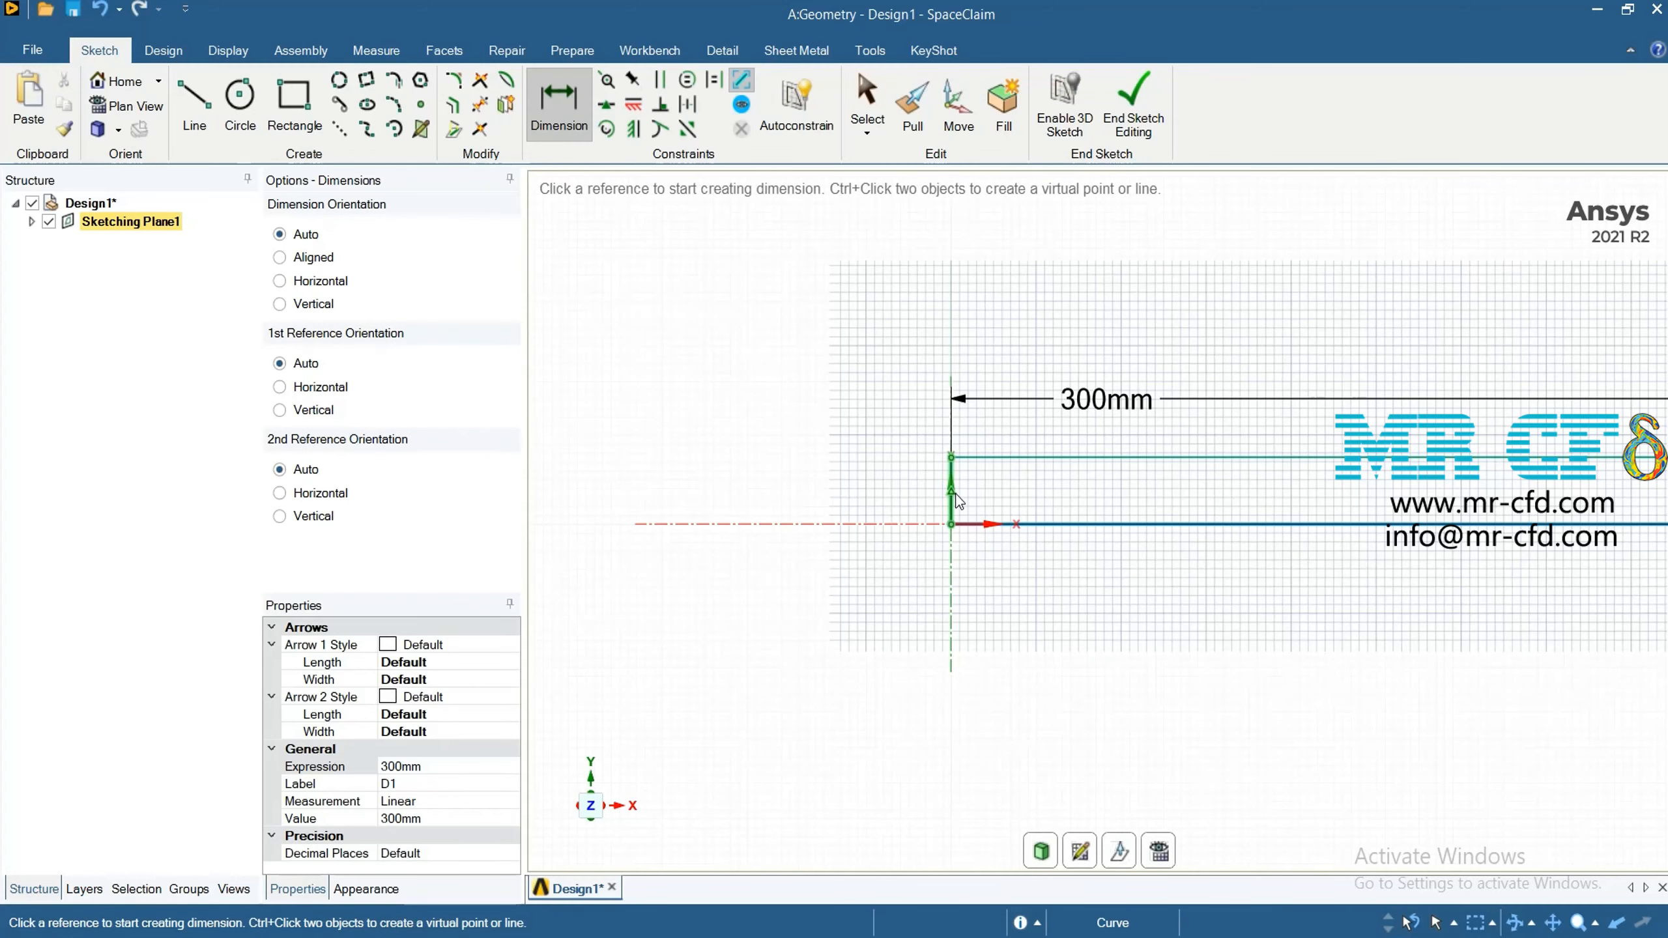
left_click(956, 499)
left_click(907, 491)
scroll(1223, 725, "up", 1)
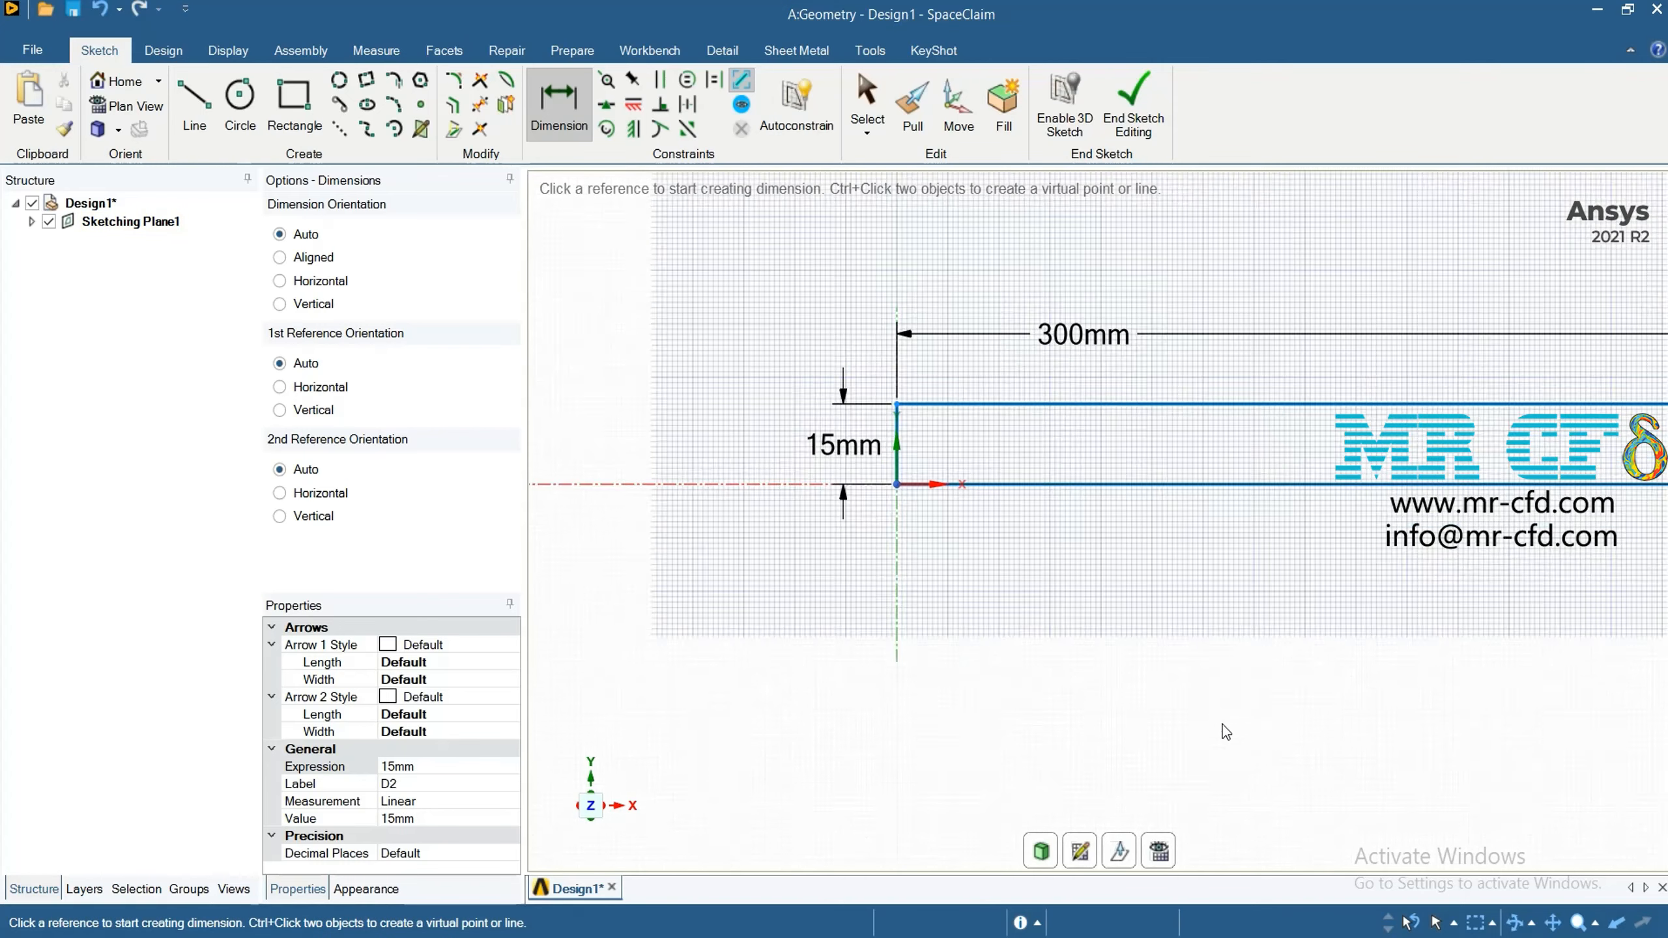
scroll(1223, 724, "up", 1)
scroll(1216, 719, "down", 10)
scroll(1425, 691, "up", 5)
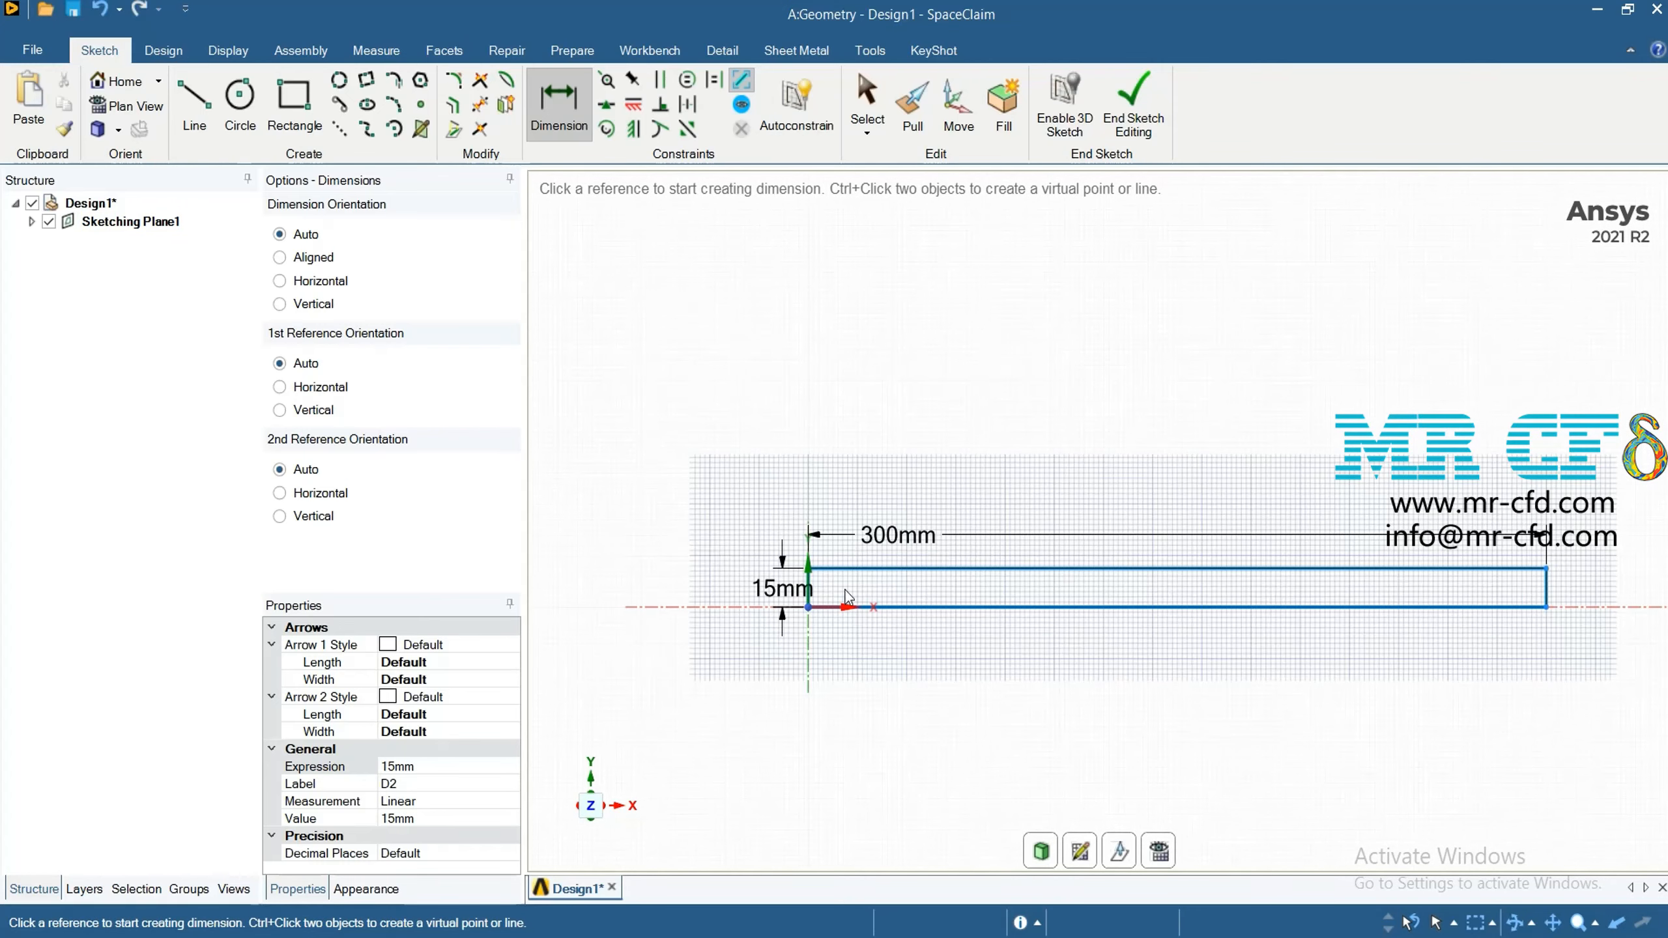
Draw a 3 mm vertical line upward from the rectangle's lower edge, about 26 mm from its left edge
scroll(710, 571, "up", 2)
key("l")
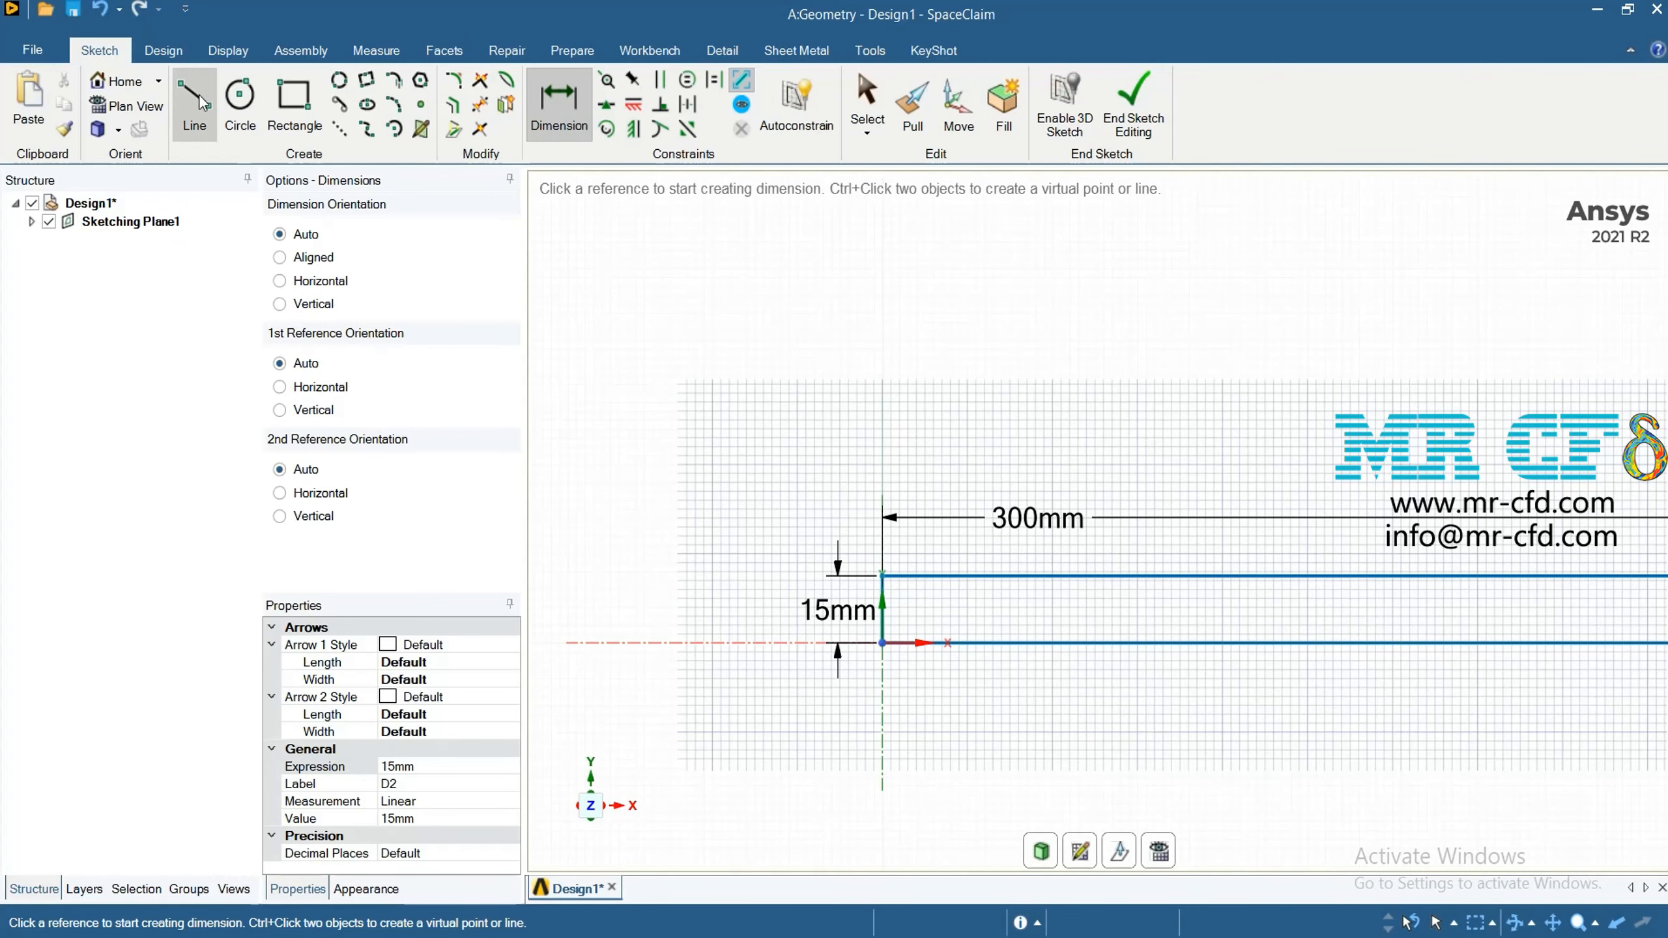
key("Escape")
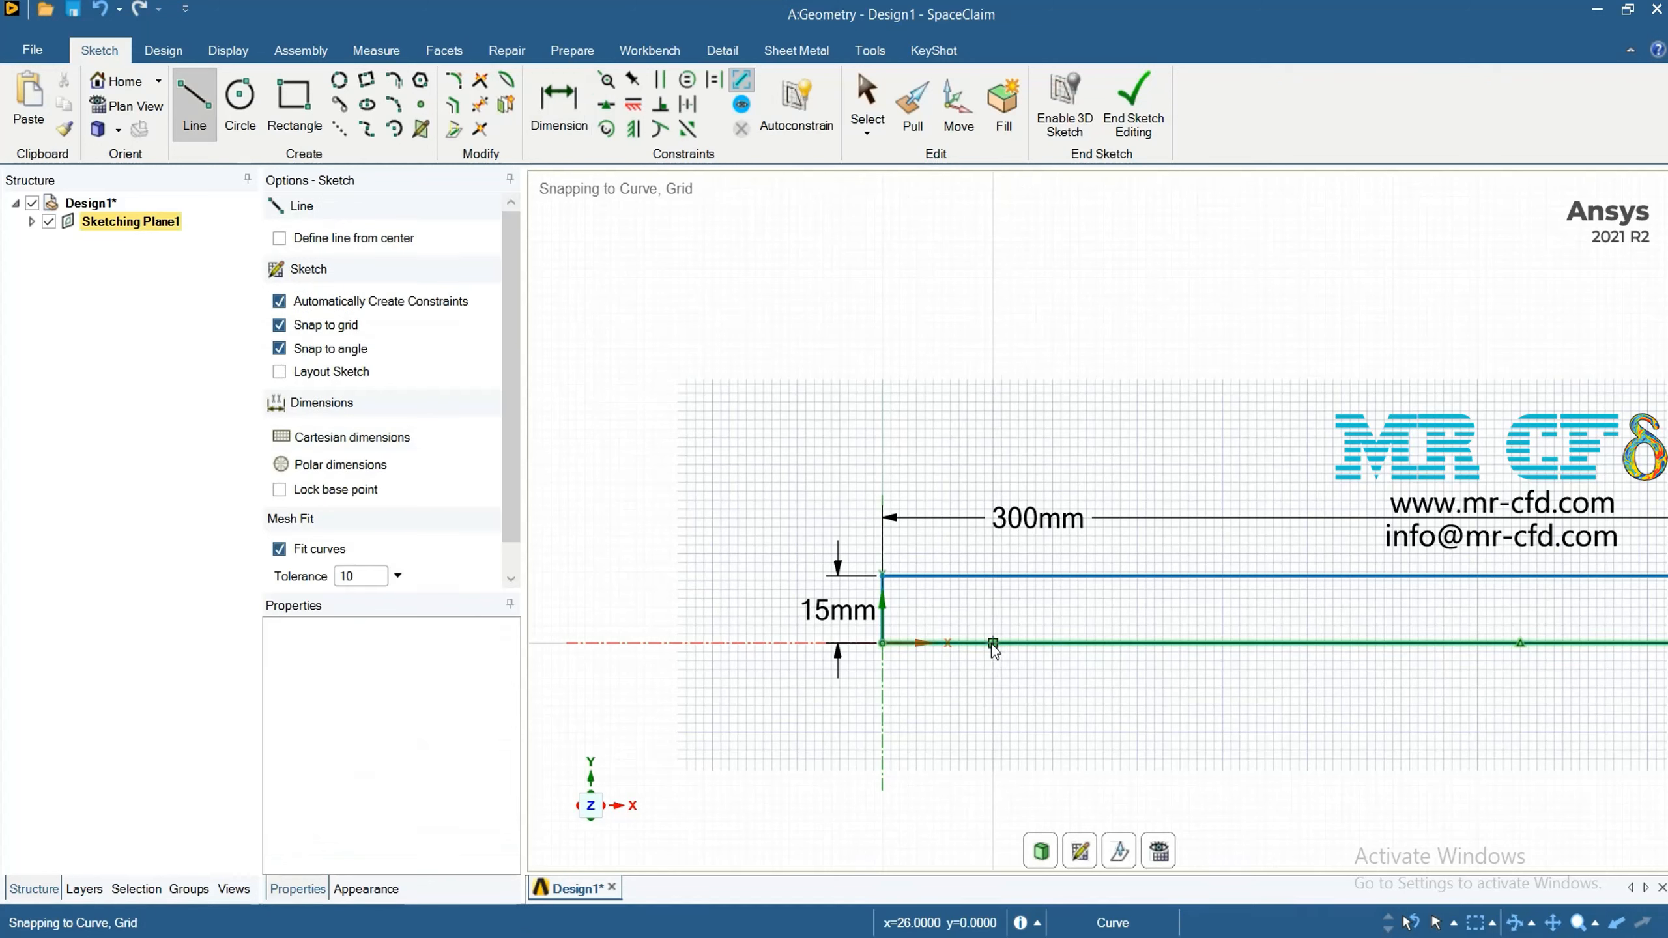
left_click(992, 643)
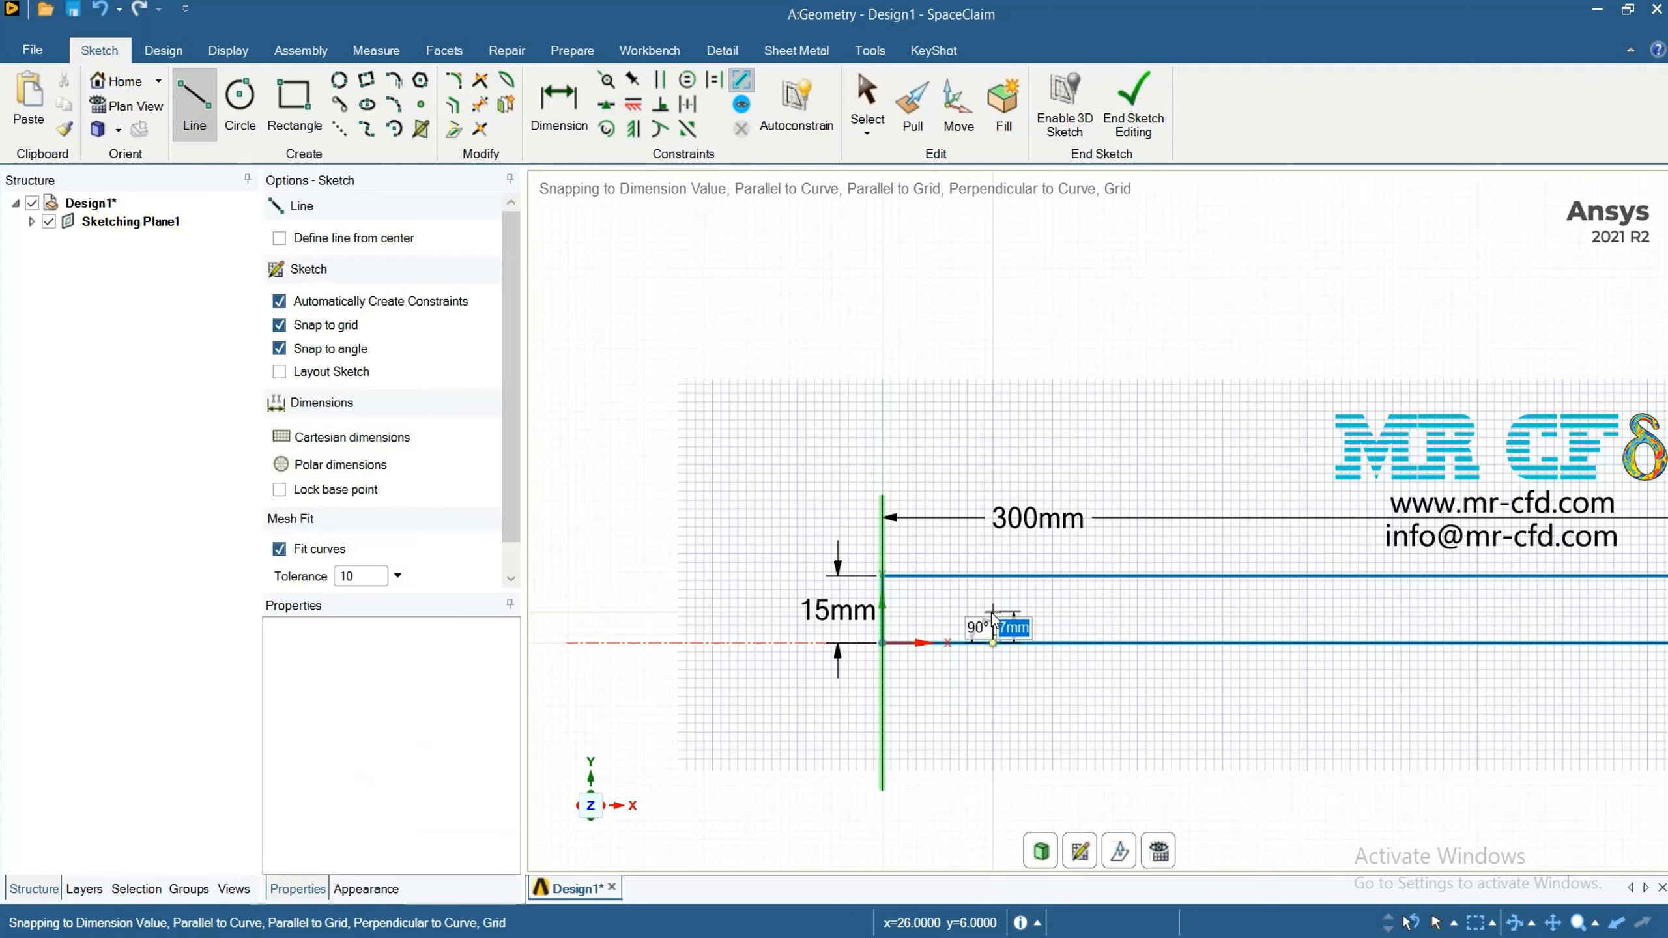
type("33.54")
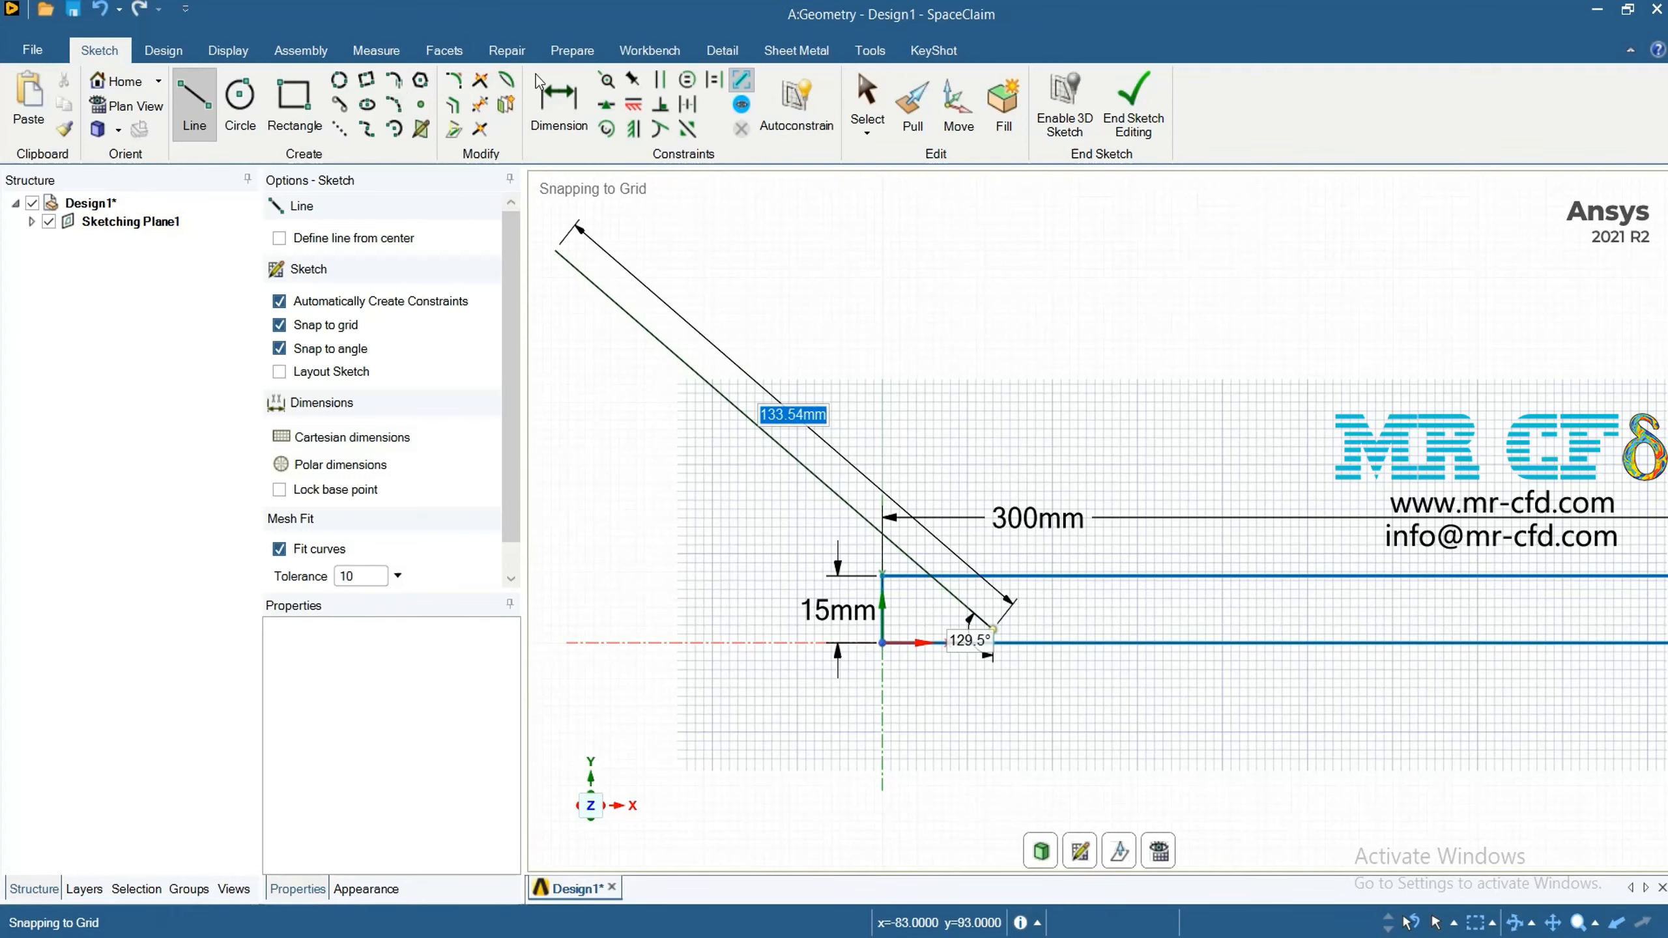
Dimension the short vertical line's distance from the rectangle's left edge and set it to 21 mm
left_click(549, 95)
scroll(950, 689, "up", 4)
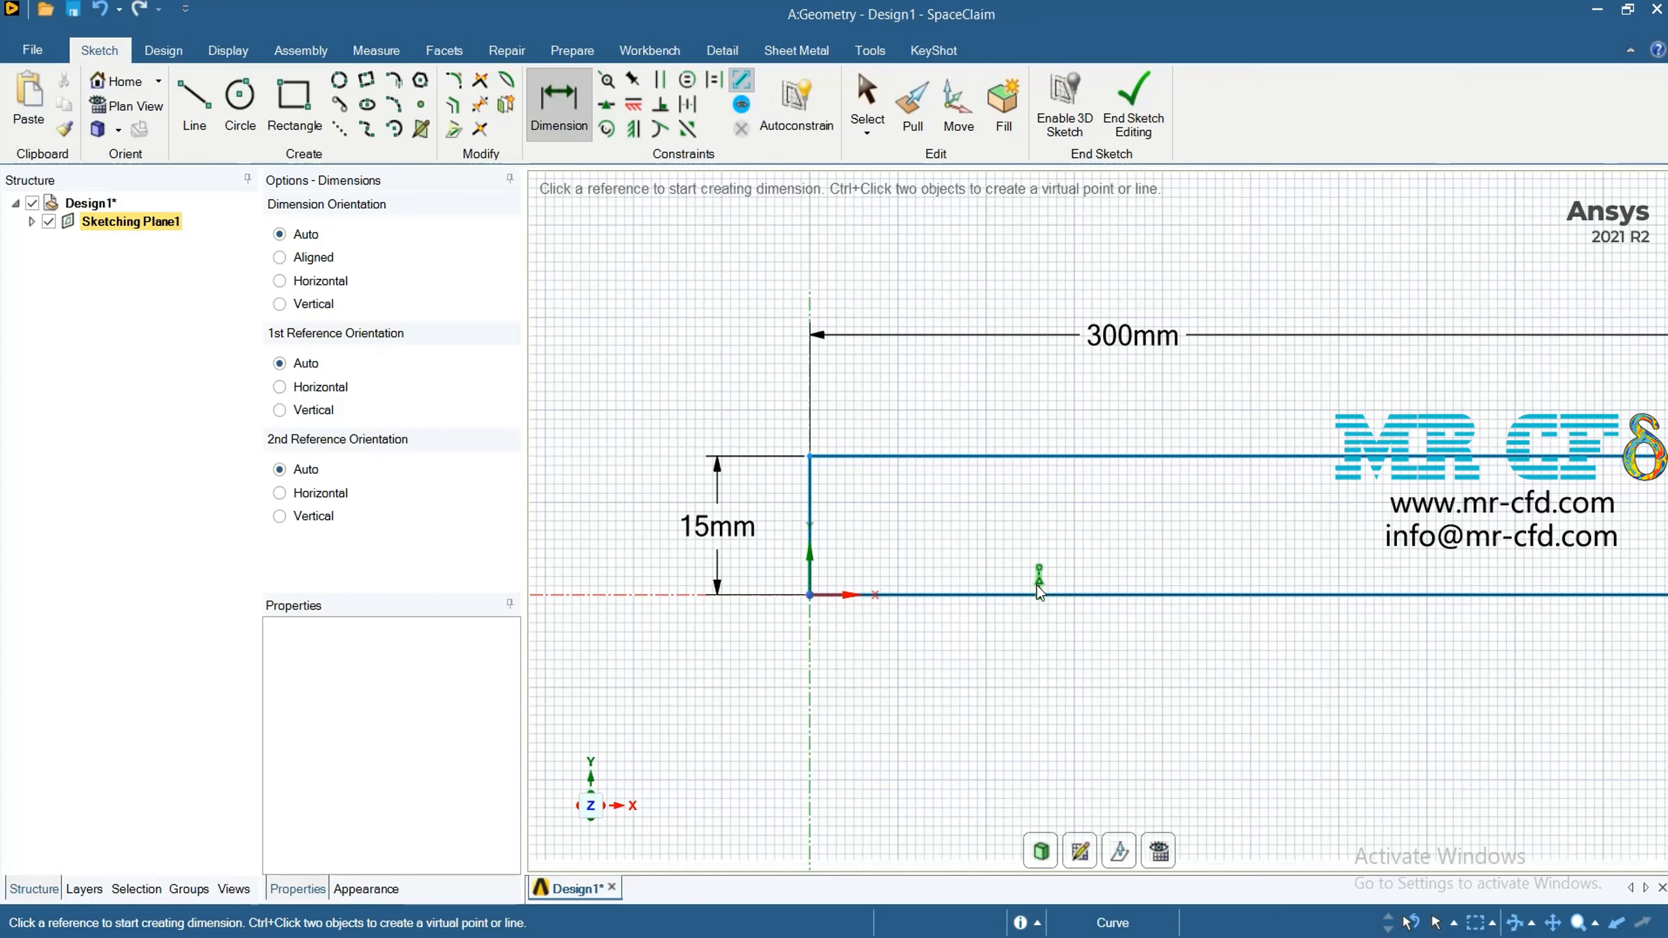
left_click(1038, 586)
left_click(812, 578)
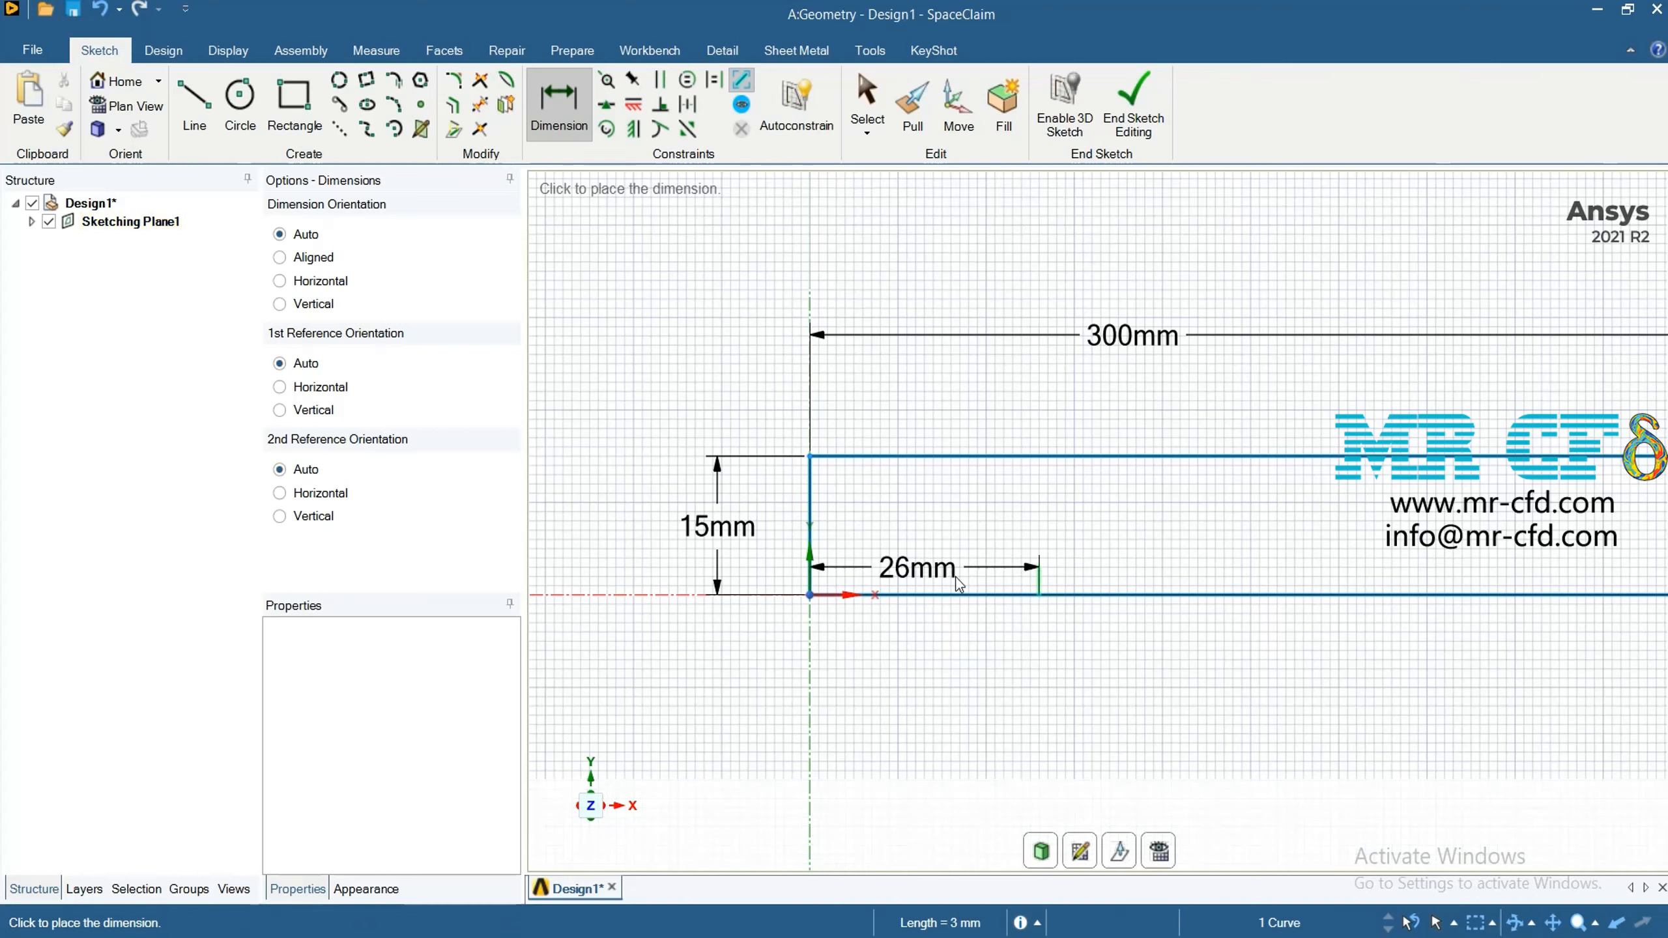
left_click(944, 520)
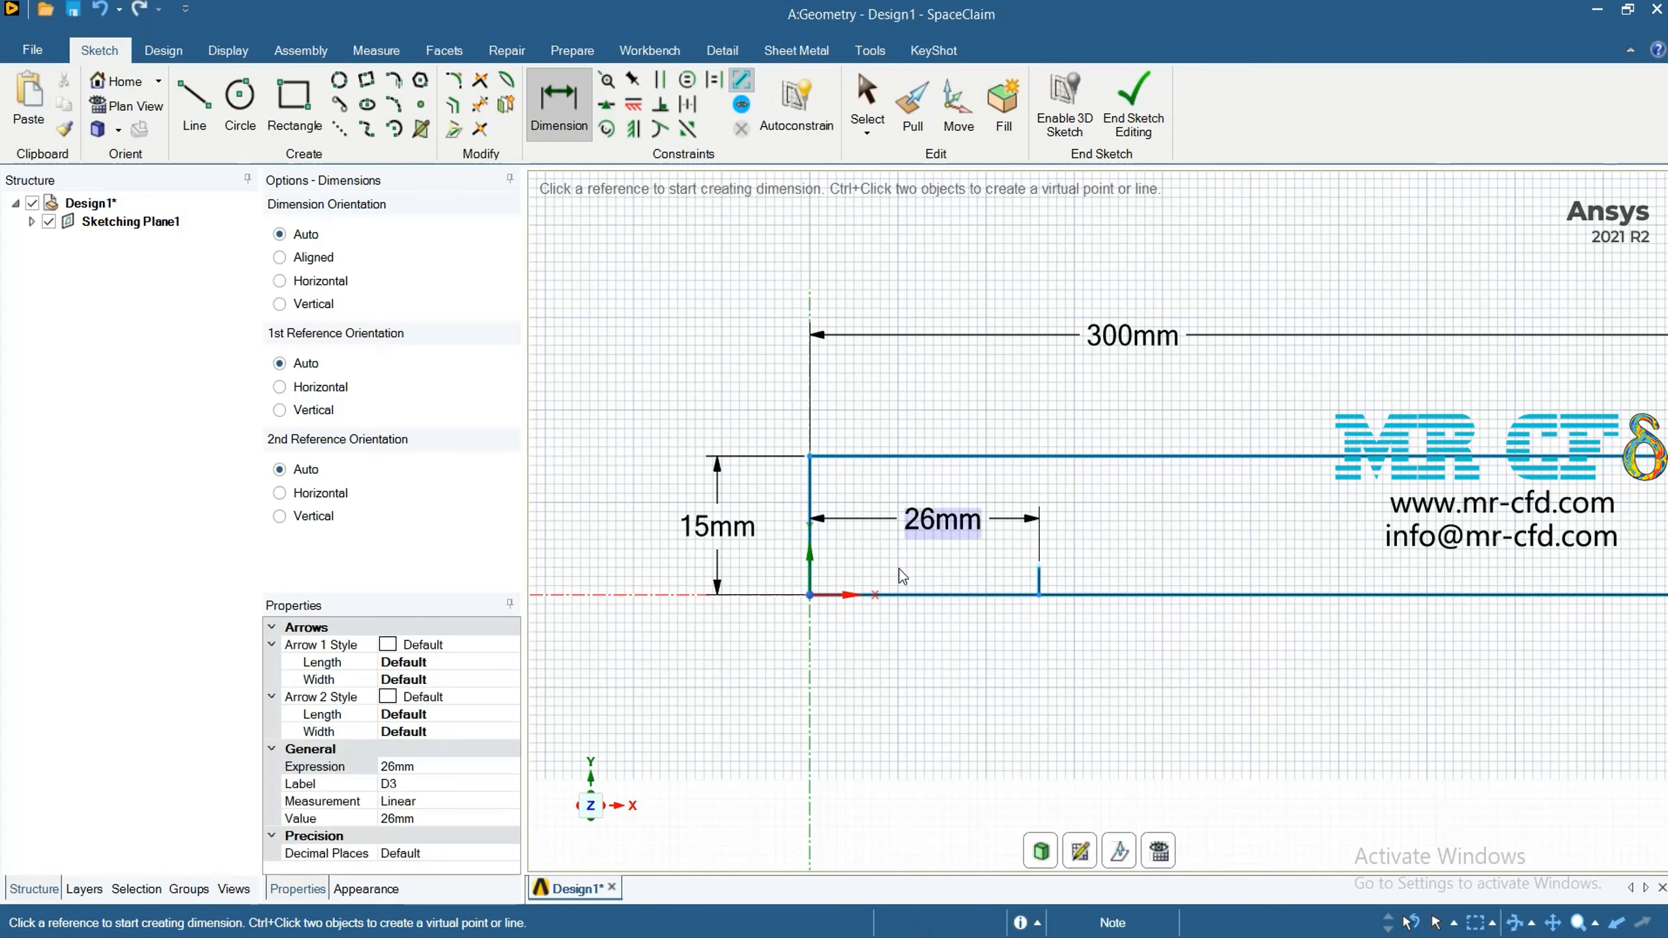
double_click(935, 526)
left_click_drag(933, 522, 907, 522)
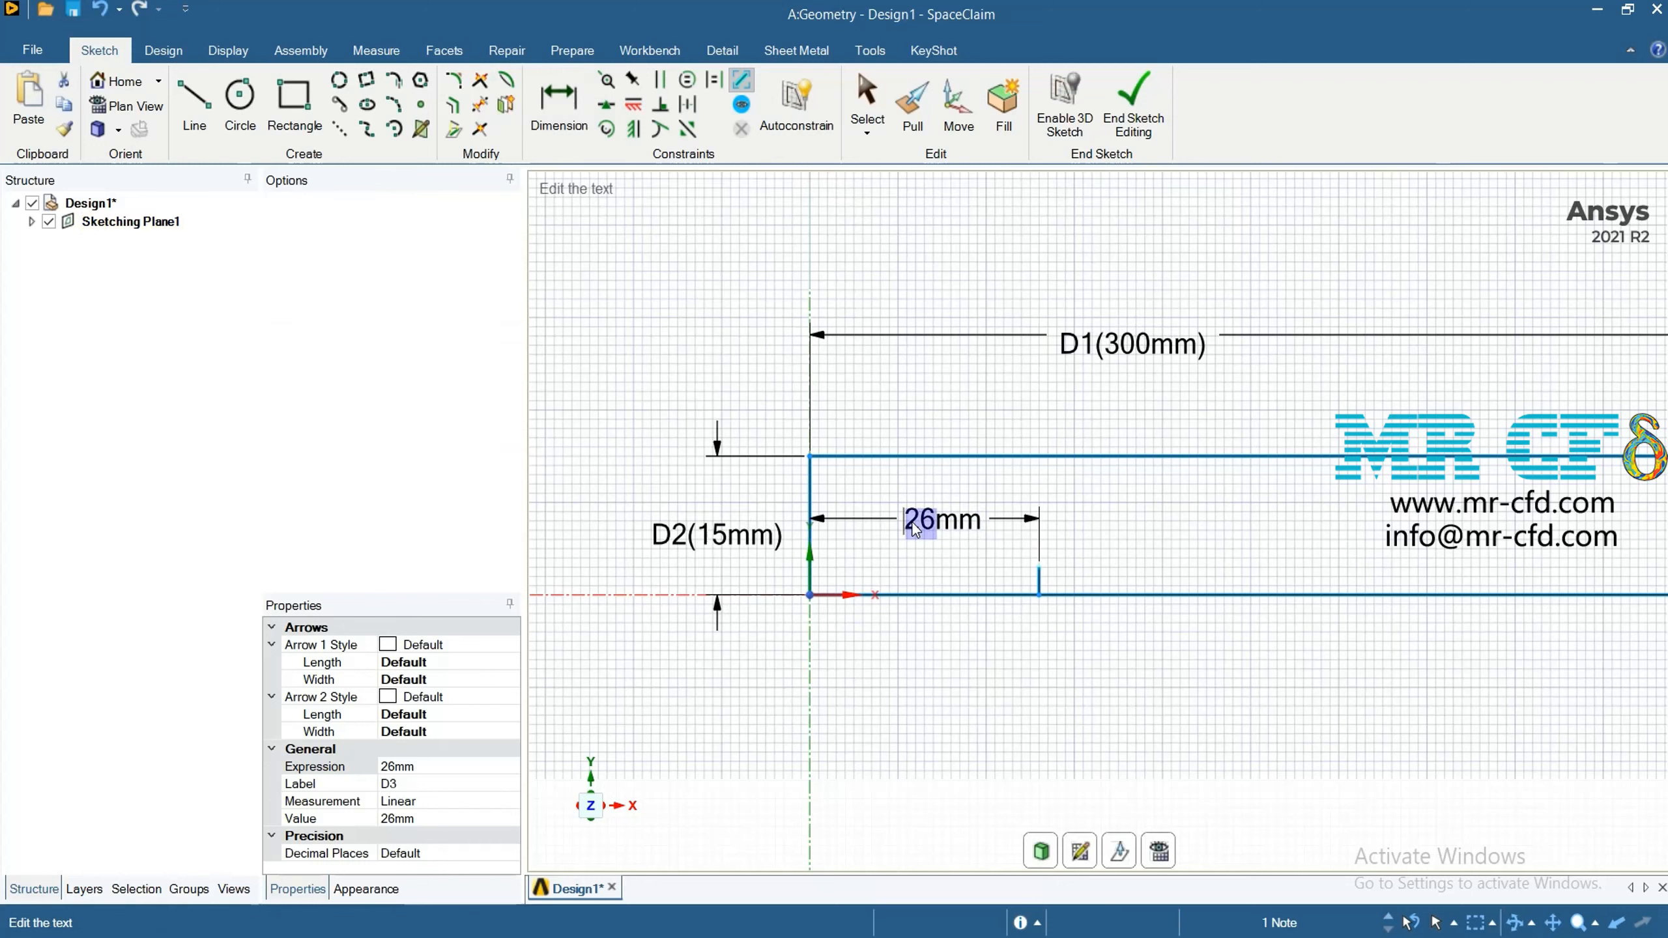
type("21")
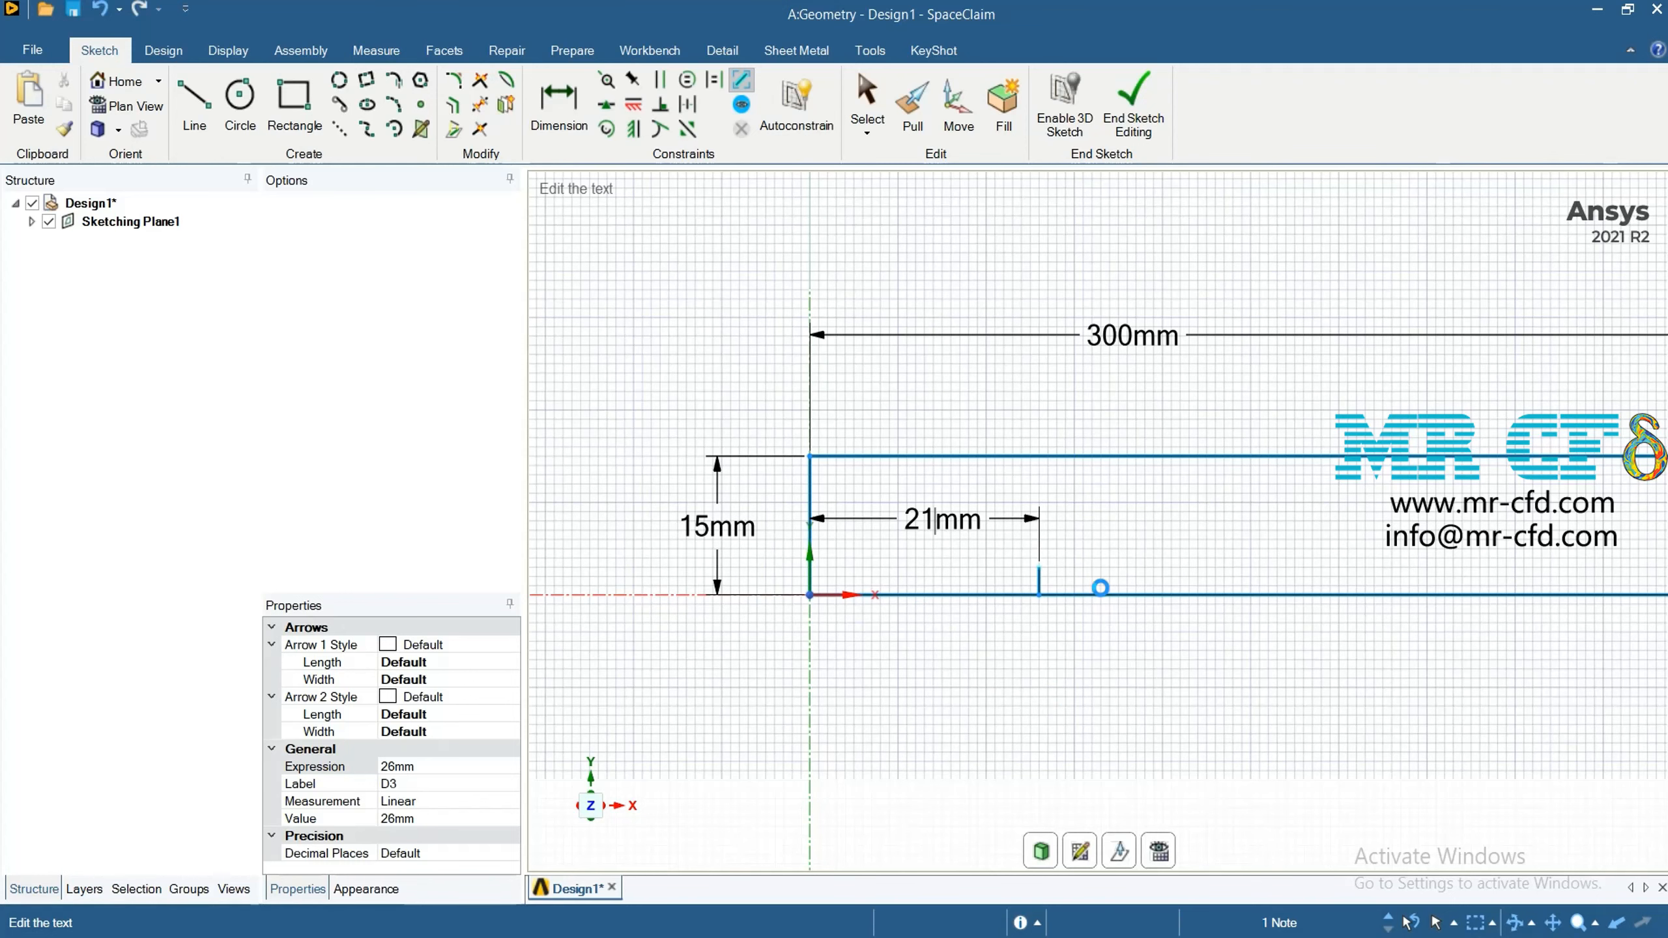
key("Return")
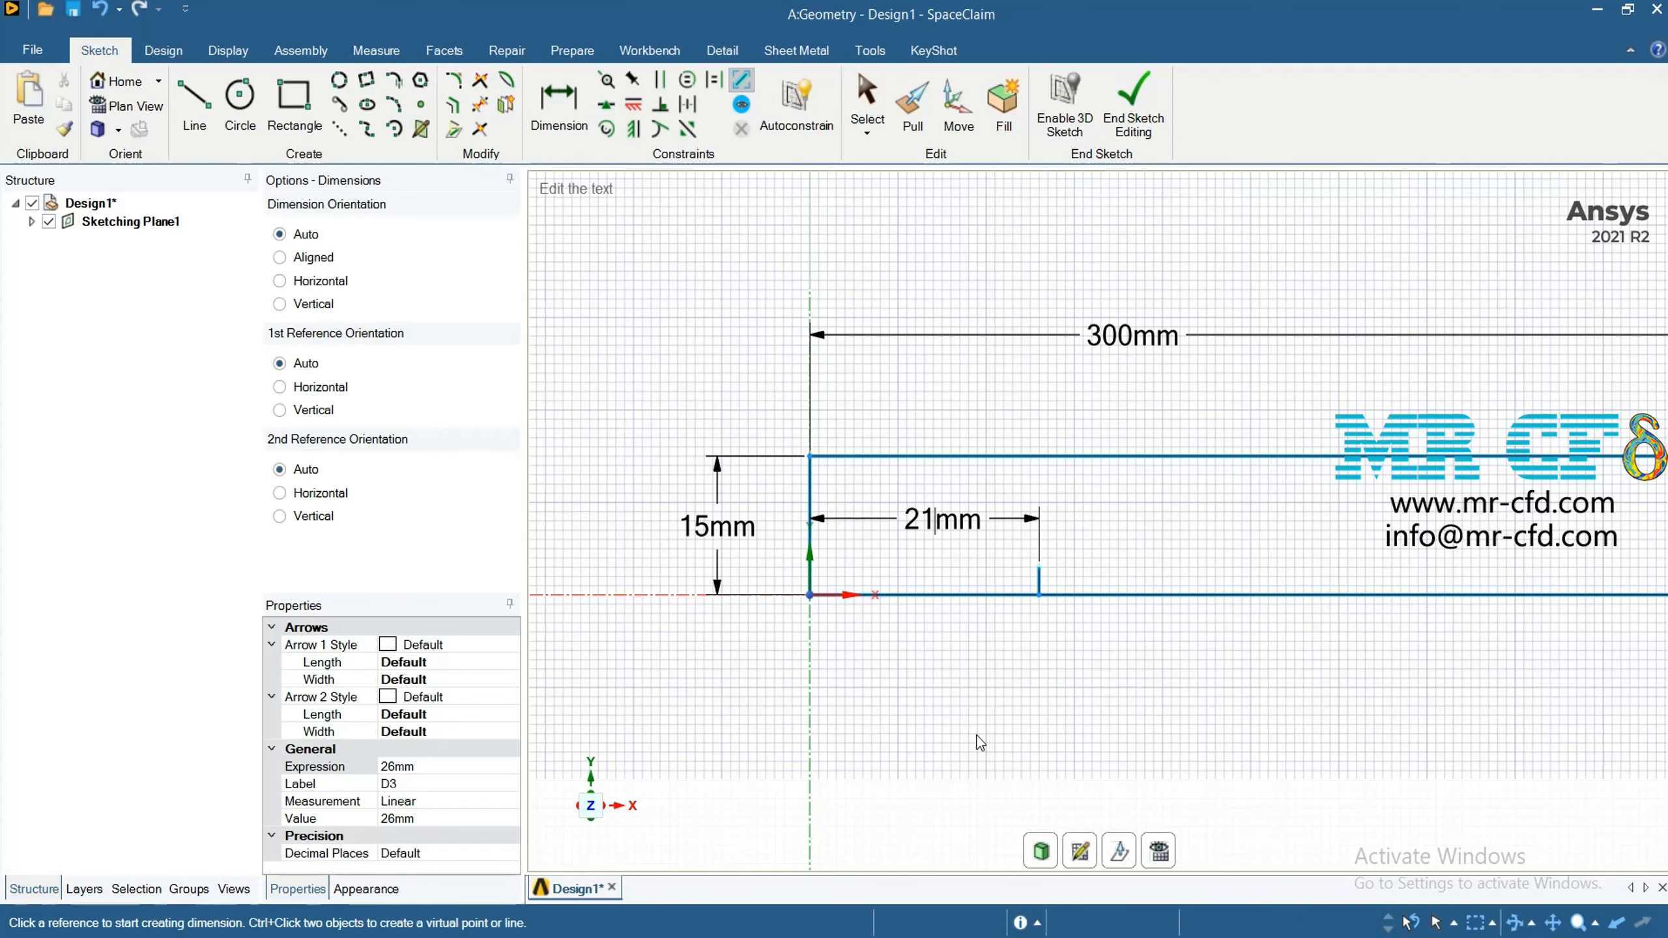
Try to add a second length dimension to the rectangle's upper edge
scroll(944, 629, "down", 5)
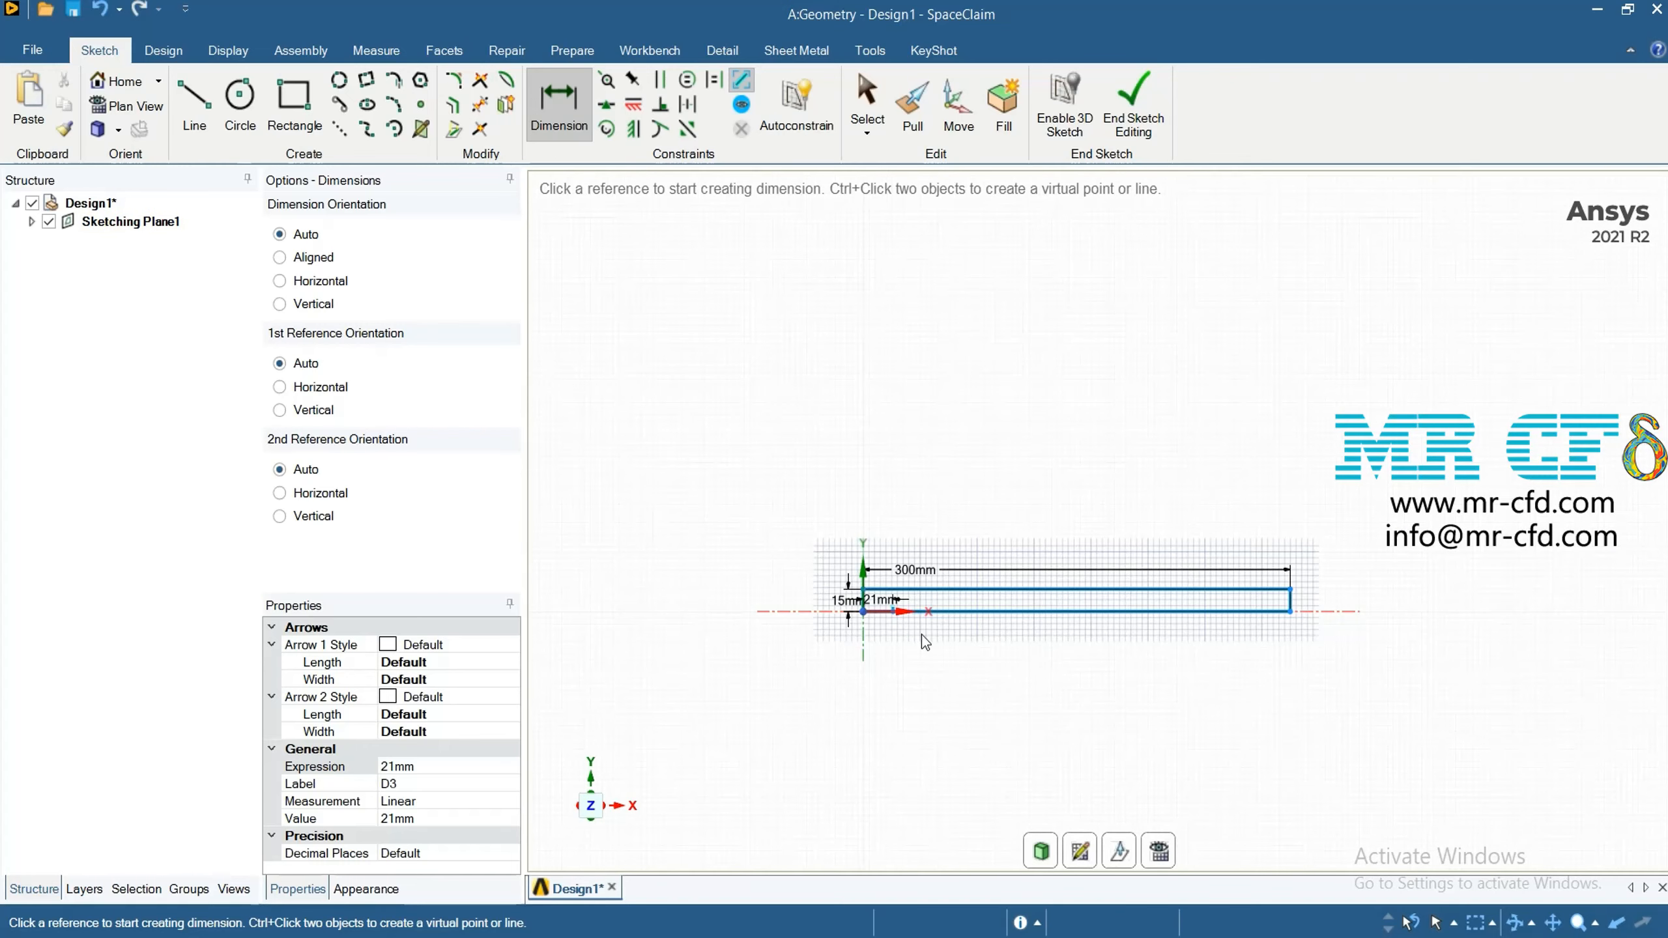
scroll(828, 592, "up", 5)
scroll(970, 678, "up", 2)
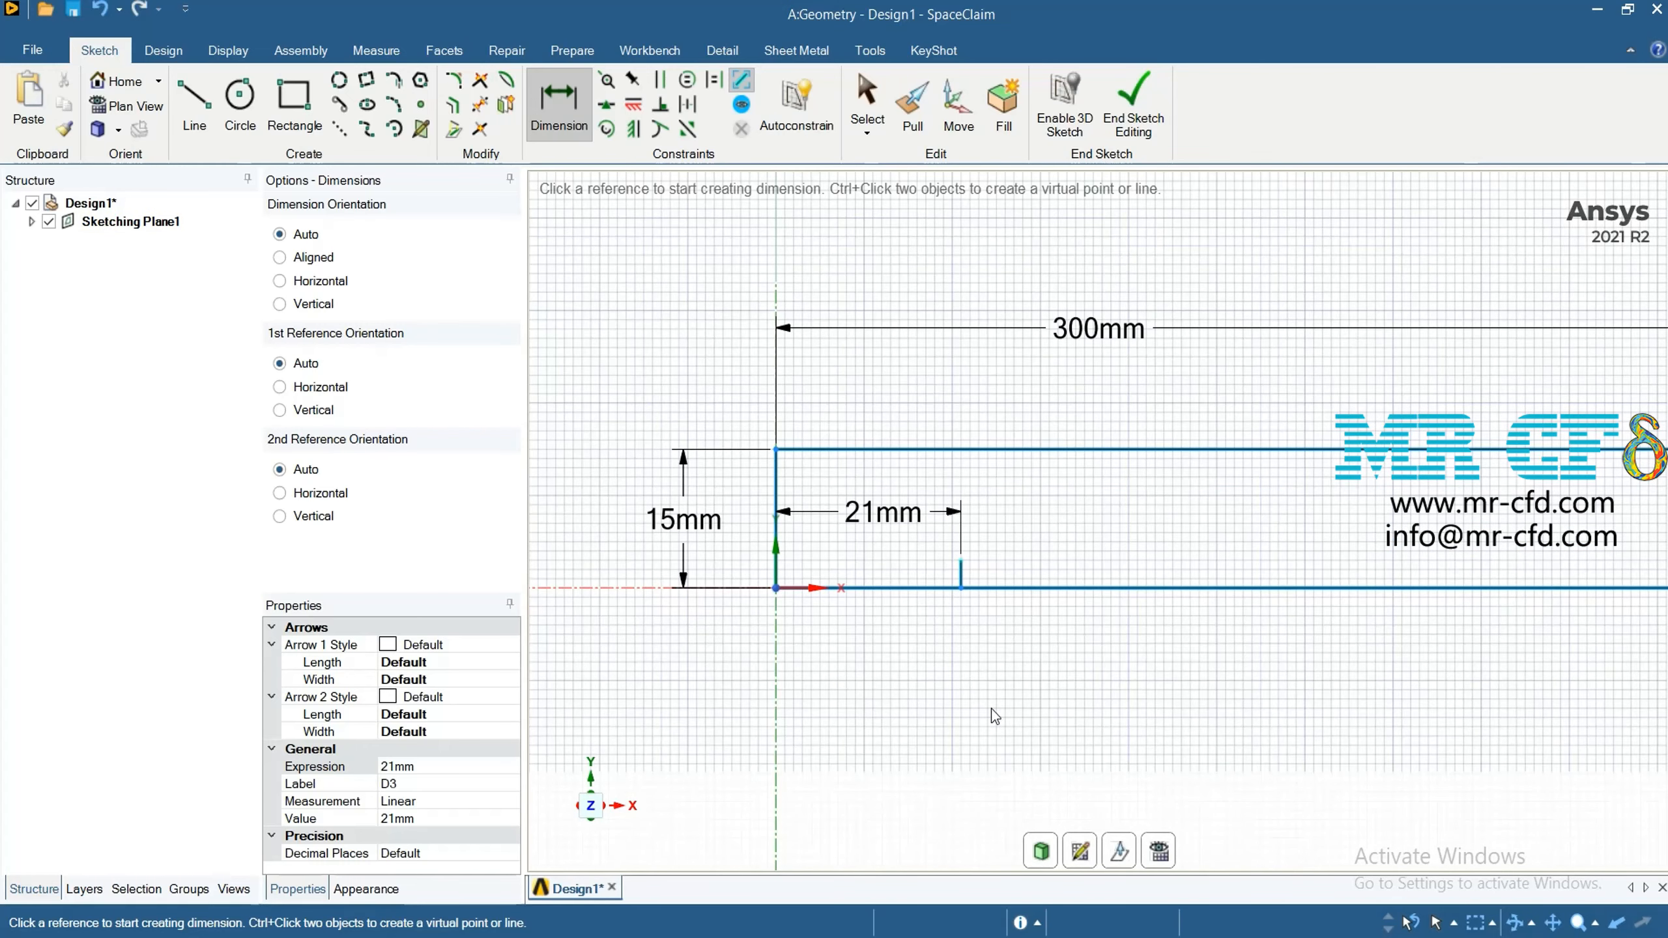
left_click(868, 450)
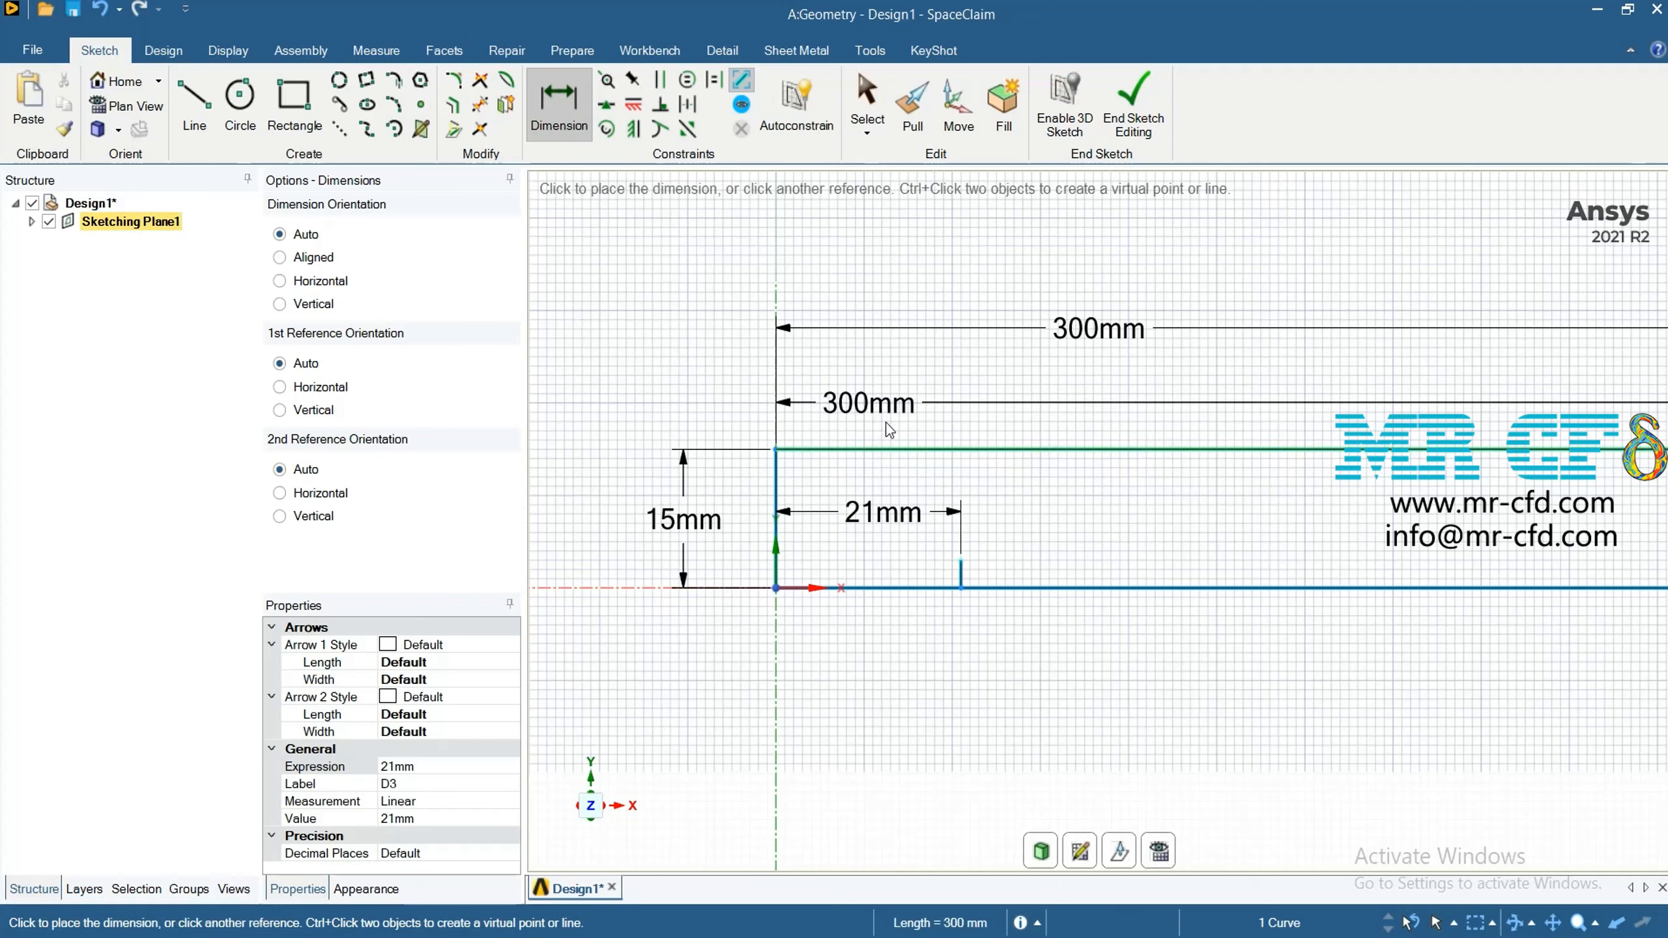
left_click(886, 423)
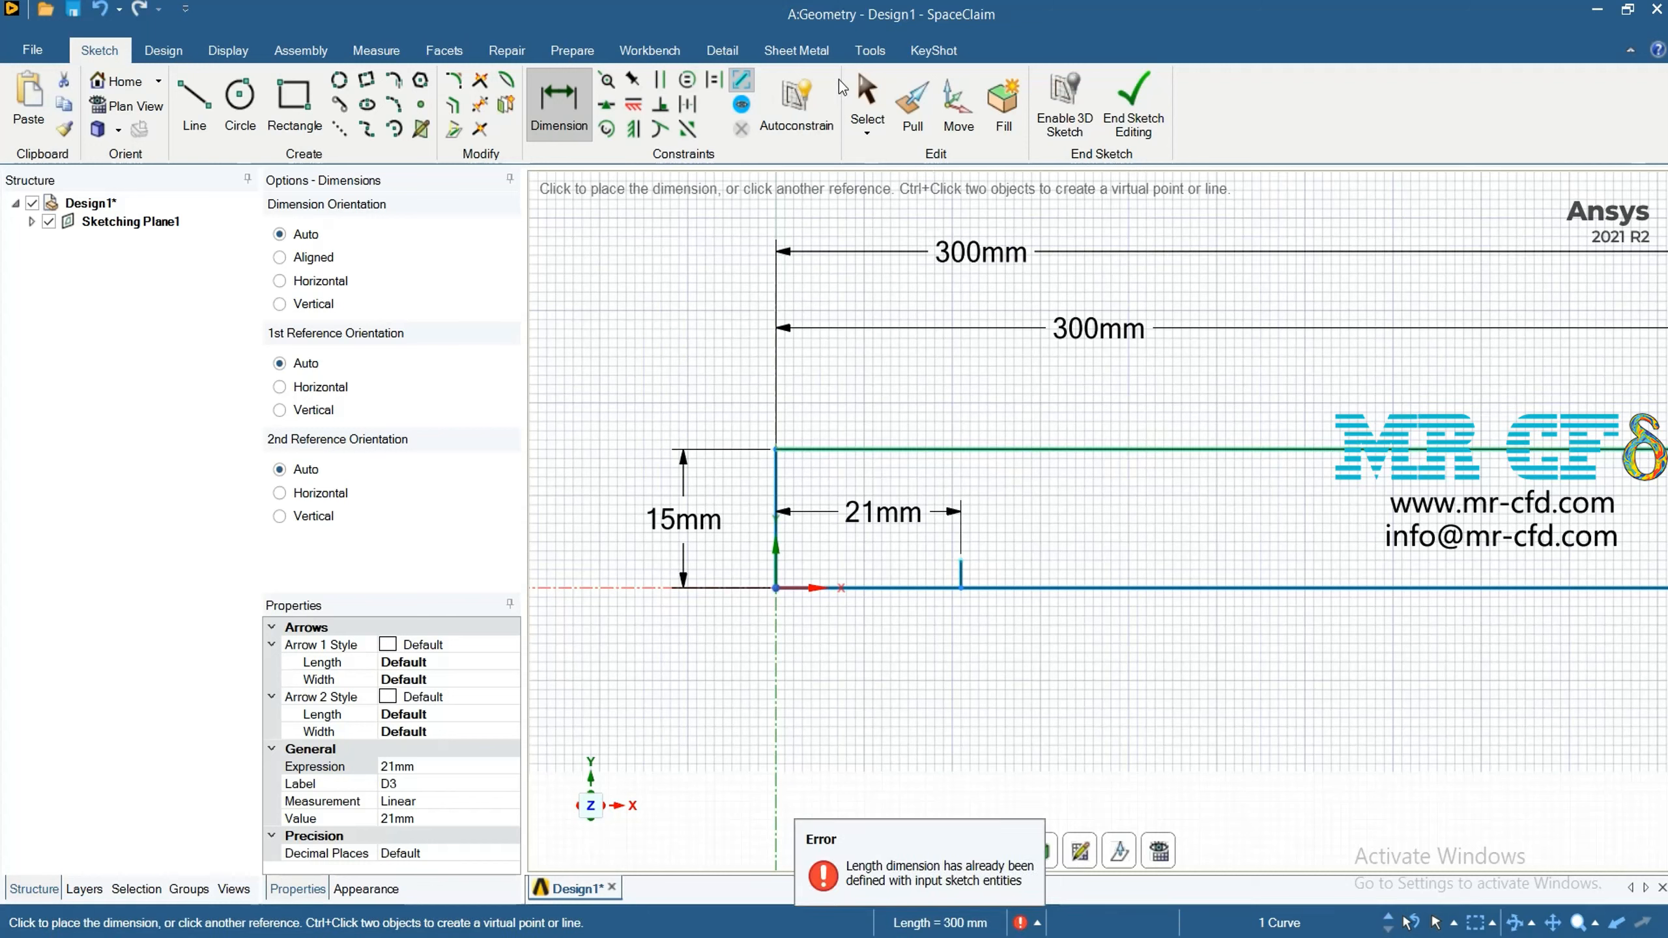
Draw a 3 mm horizontal line along the rectangle's lower edge, starting rightward from the foot of the short vertical line
left_click(183, 85)
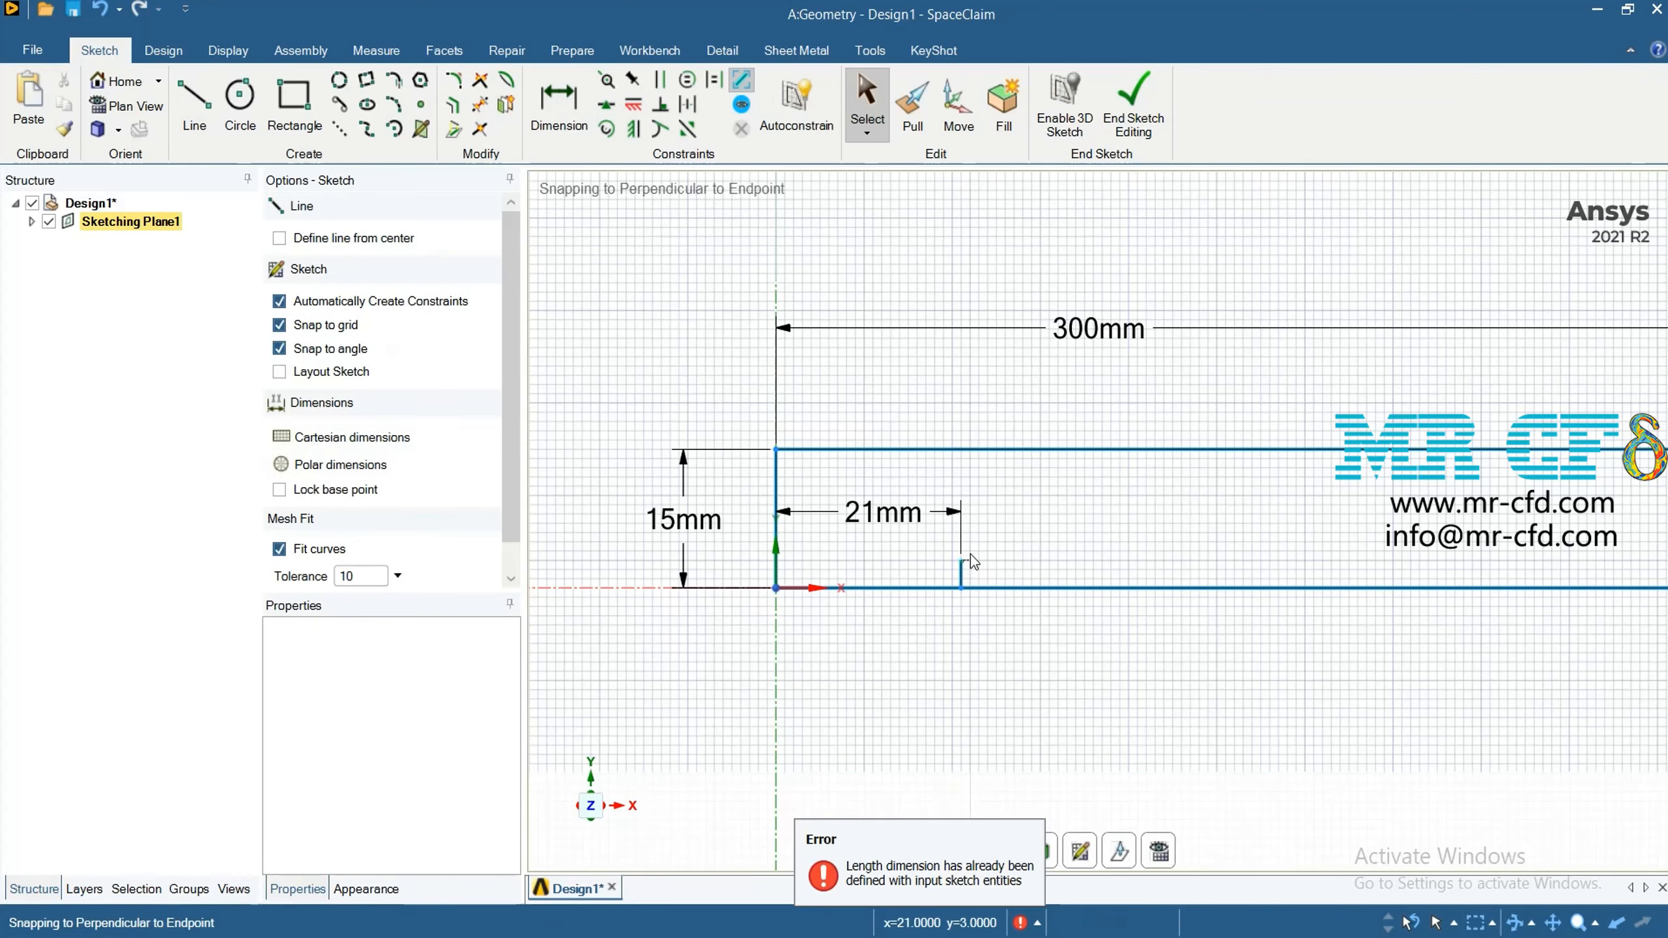
left_click(963, 587)
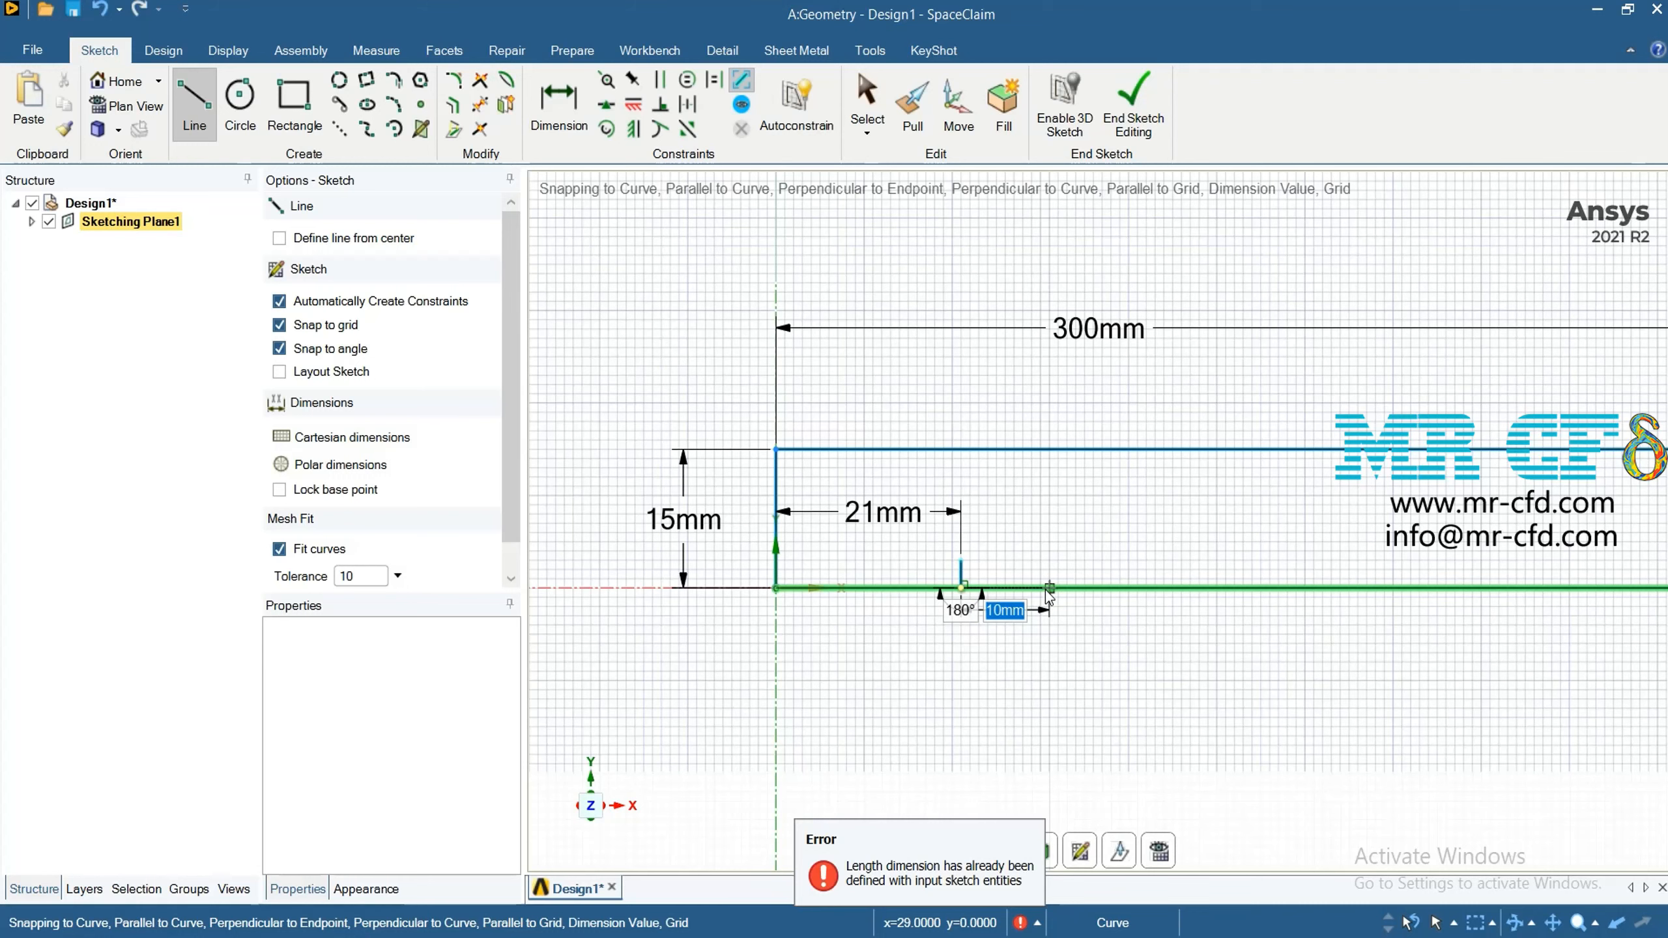
type("3")
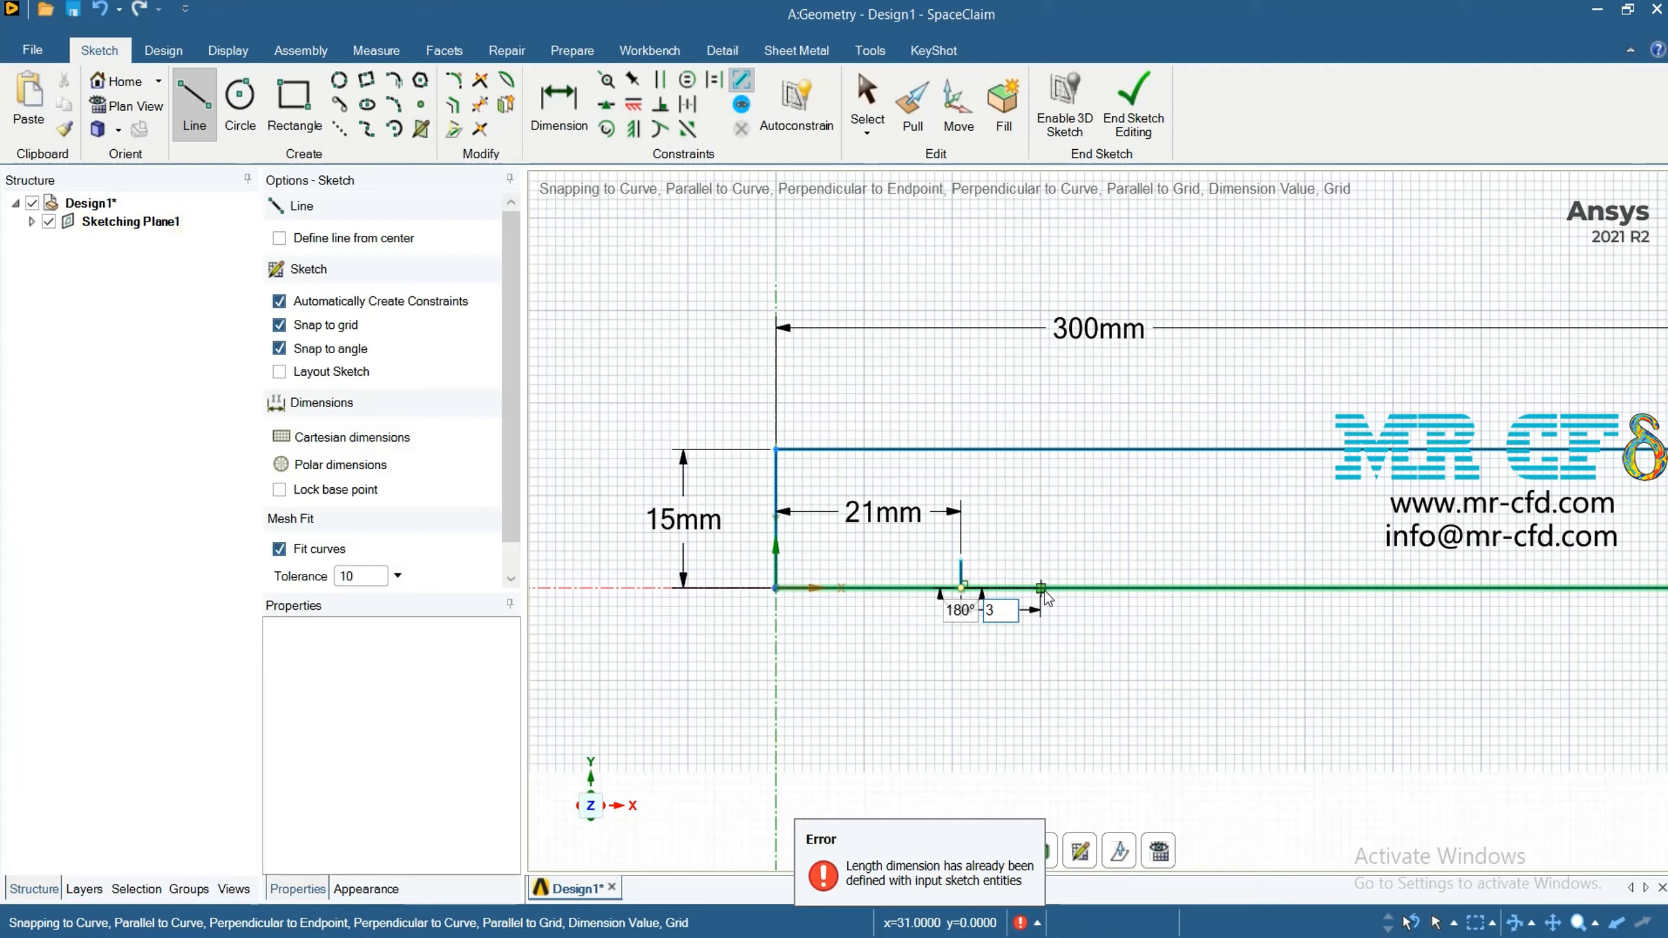
key("Return")
Close the small triangle with a sloped line between the vertical line's upper end and the 3 mm horizontal line's far end
scroll(991, 585, "up", 2)
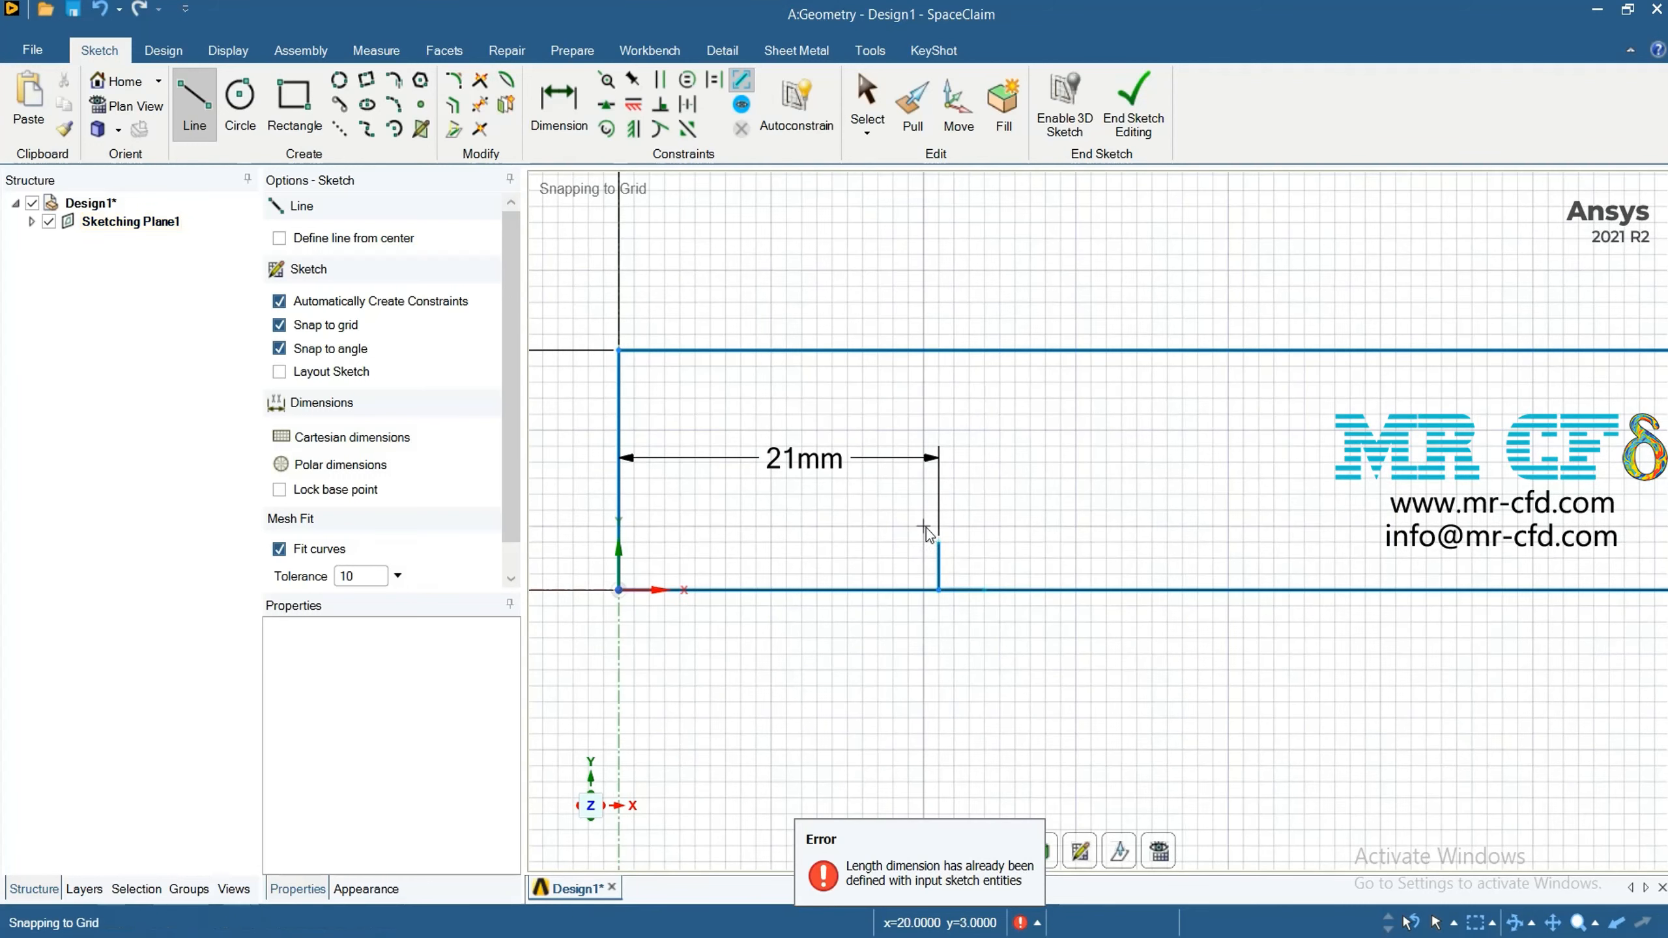
left_click(937, 541)
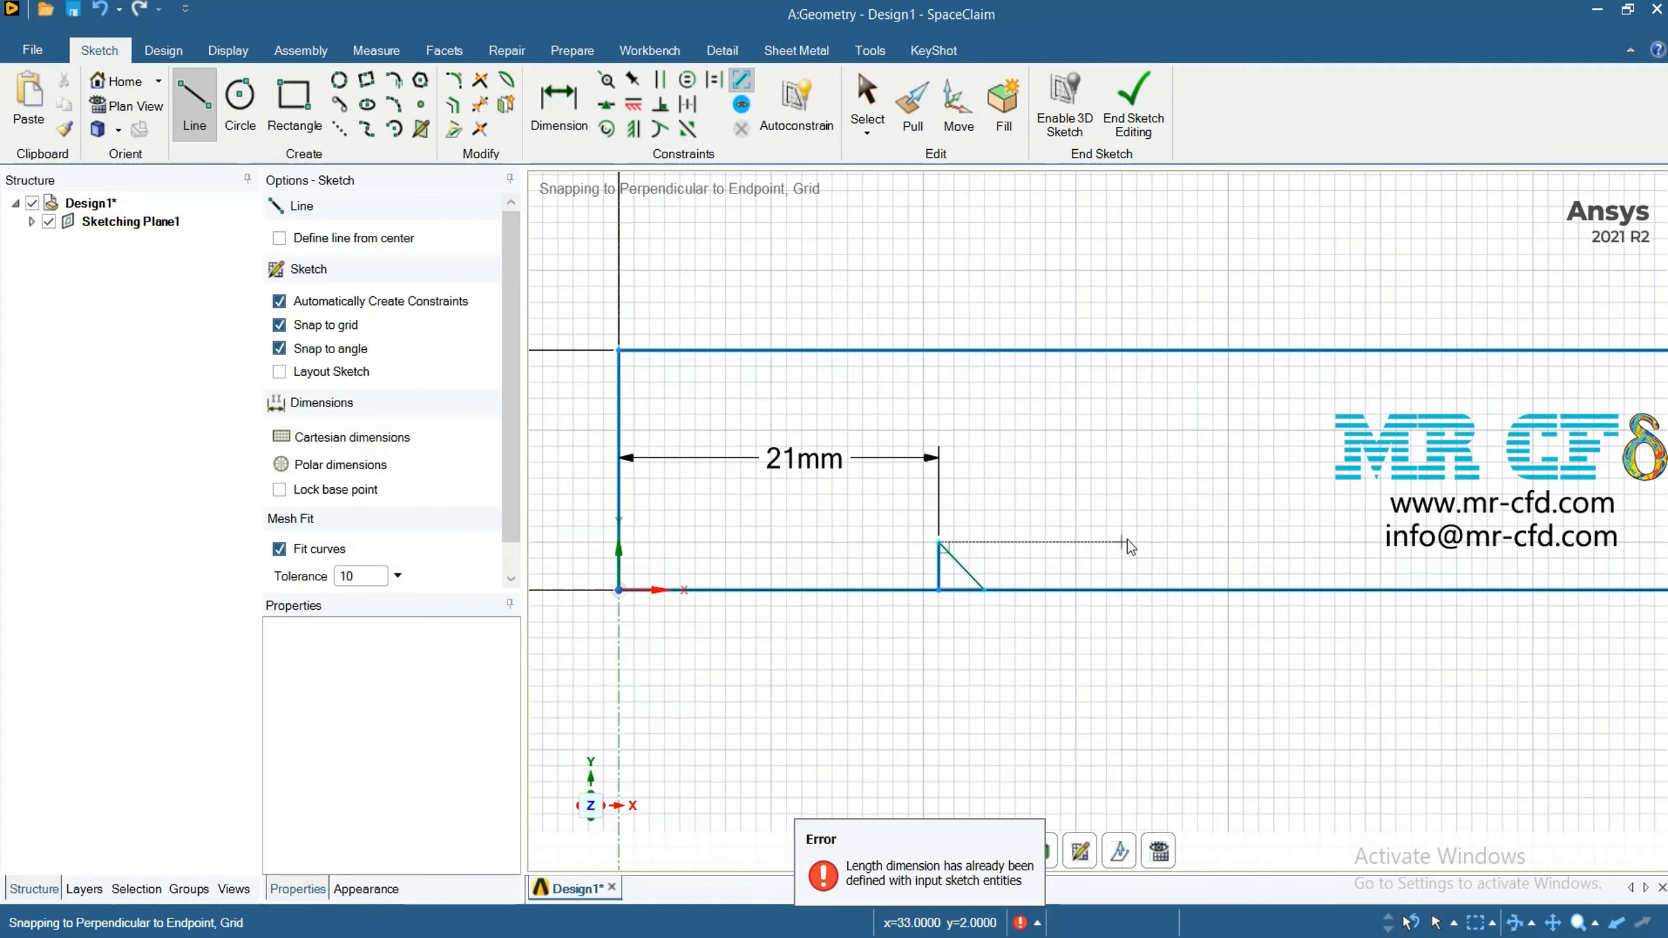
scroll(1144, 498, "down", 3)
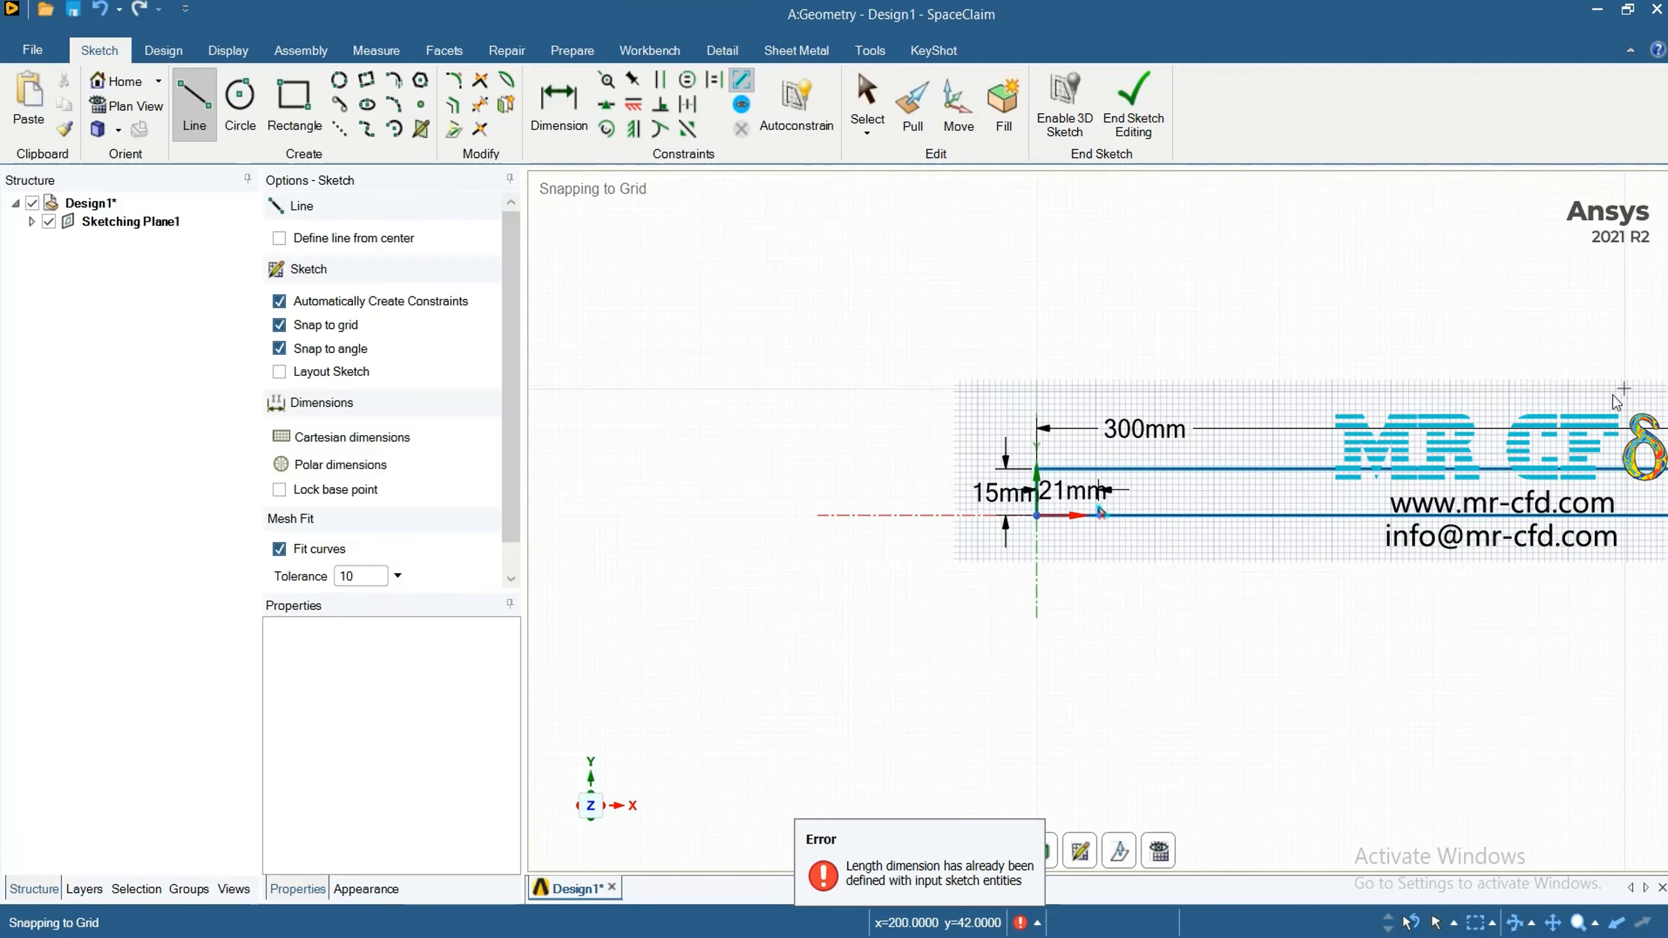
Finish the sketch and paste a copy of the small triangular face in place as a separate surface
scroll(1616, 393, "down", 3)
scroll(1557, 341, "up", 3)
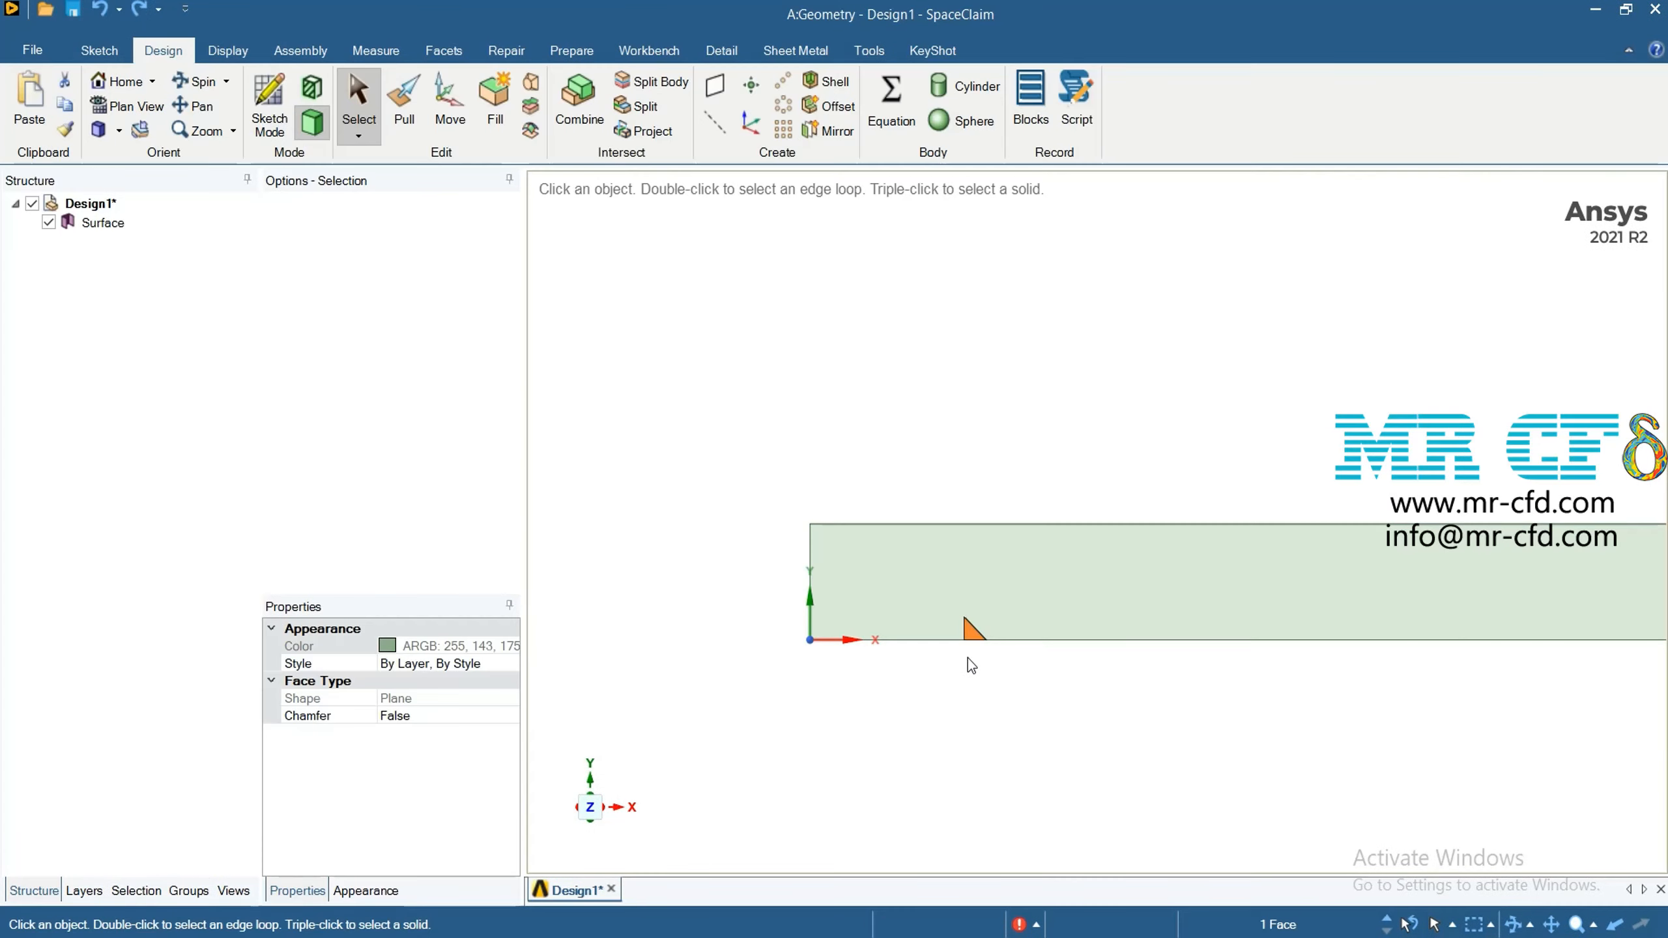
scroll(967, 658, "up", 5)
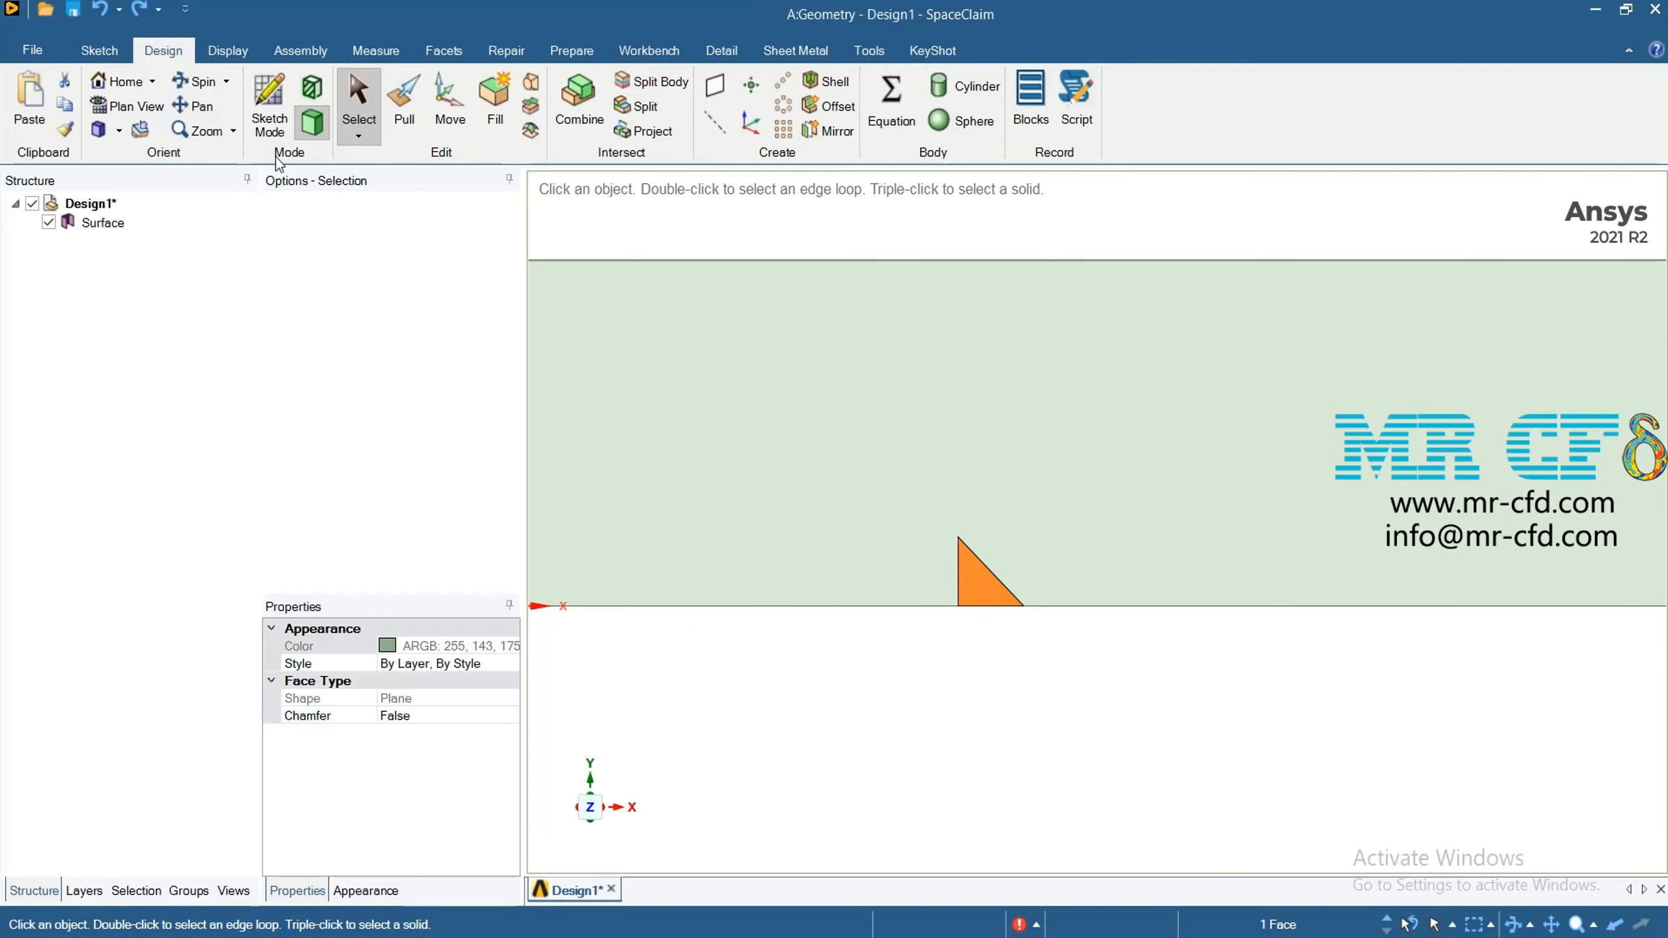
left_click(987, 594)
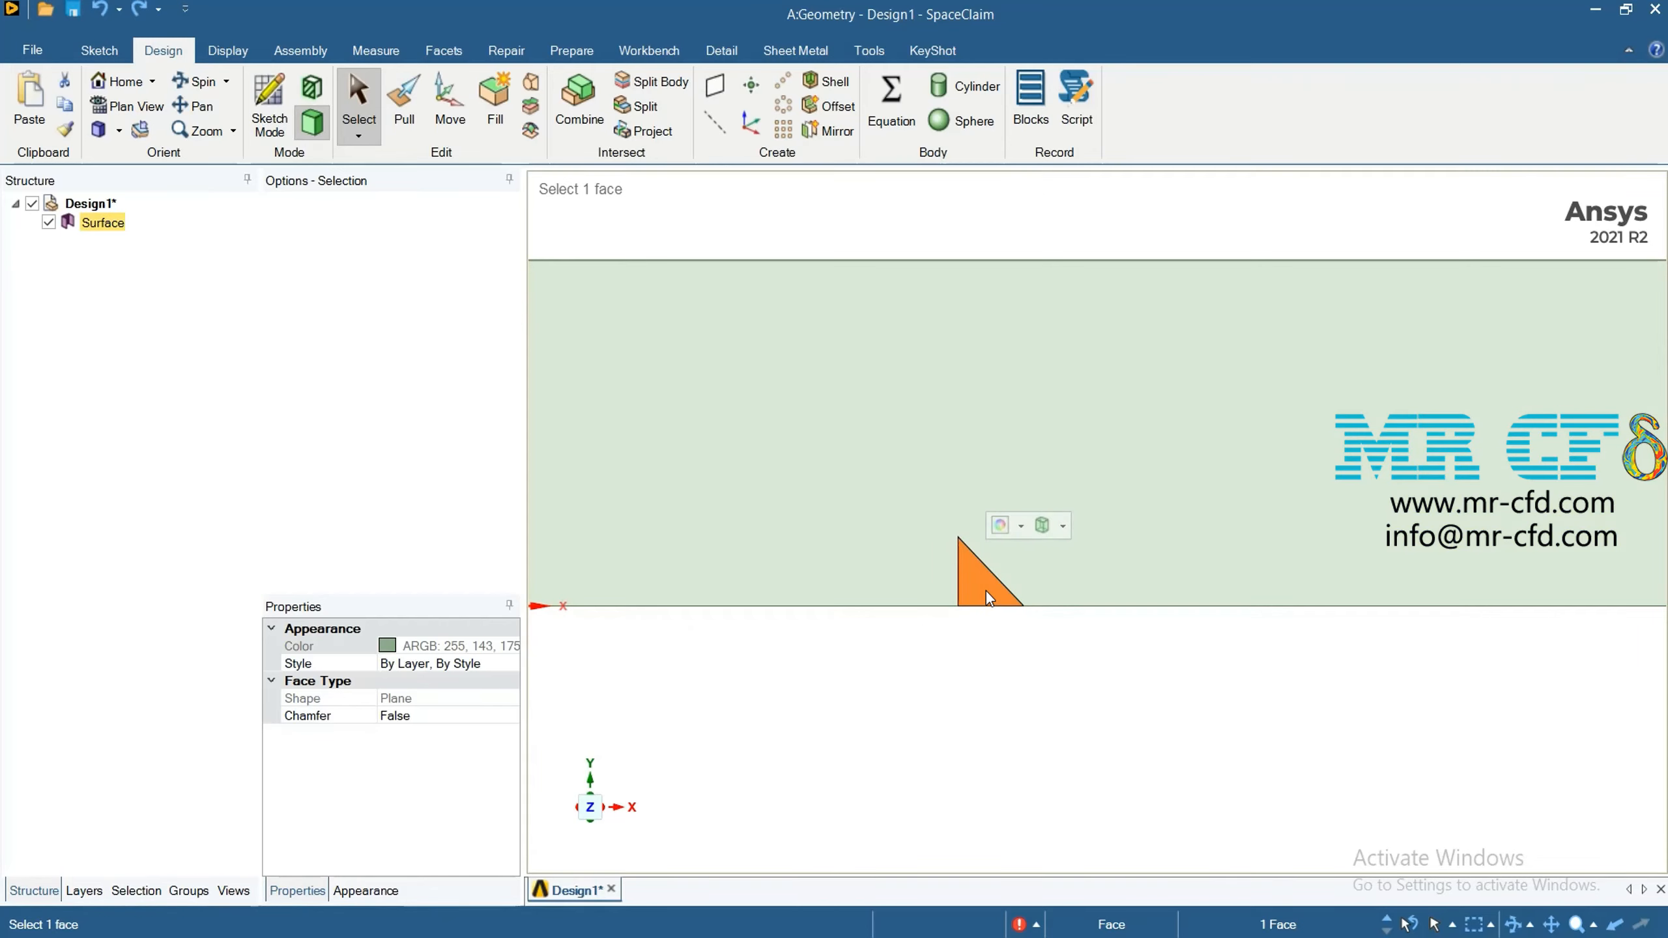
right_click(987, 594)
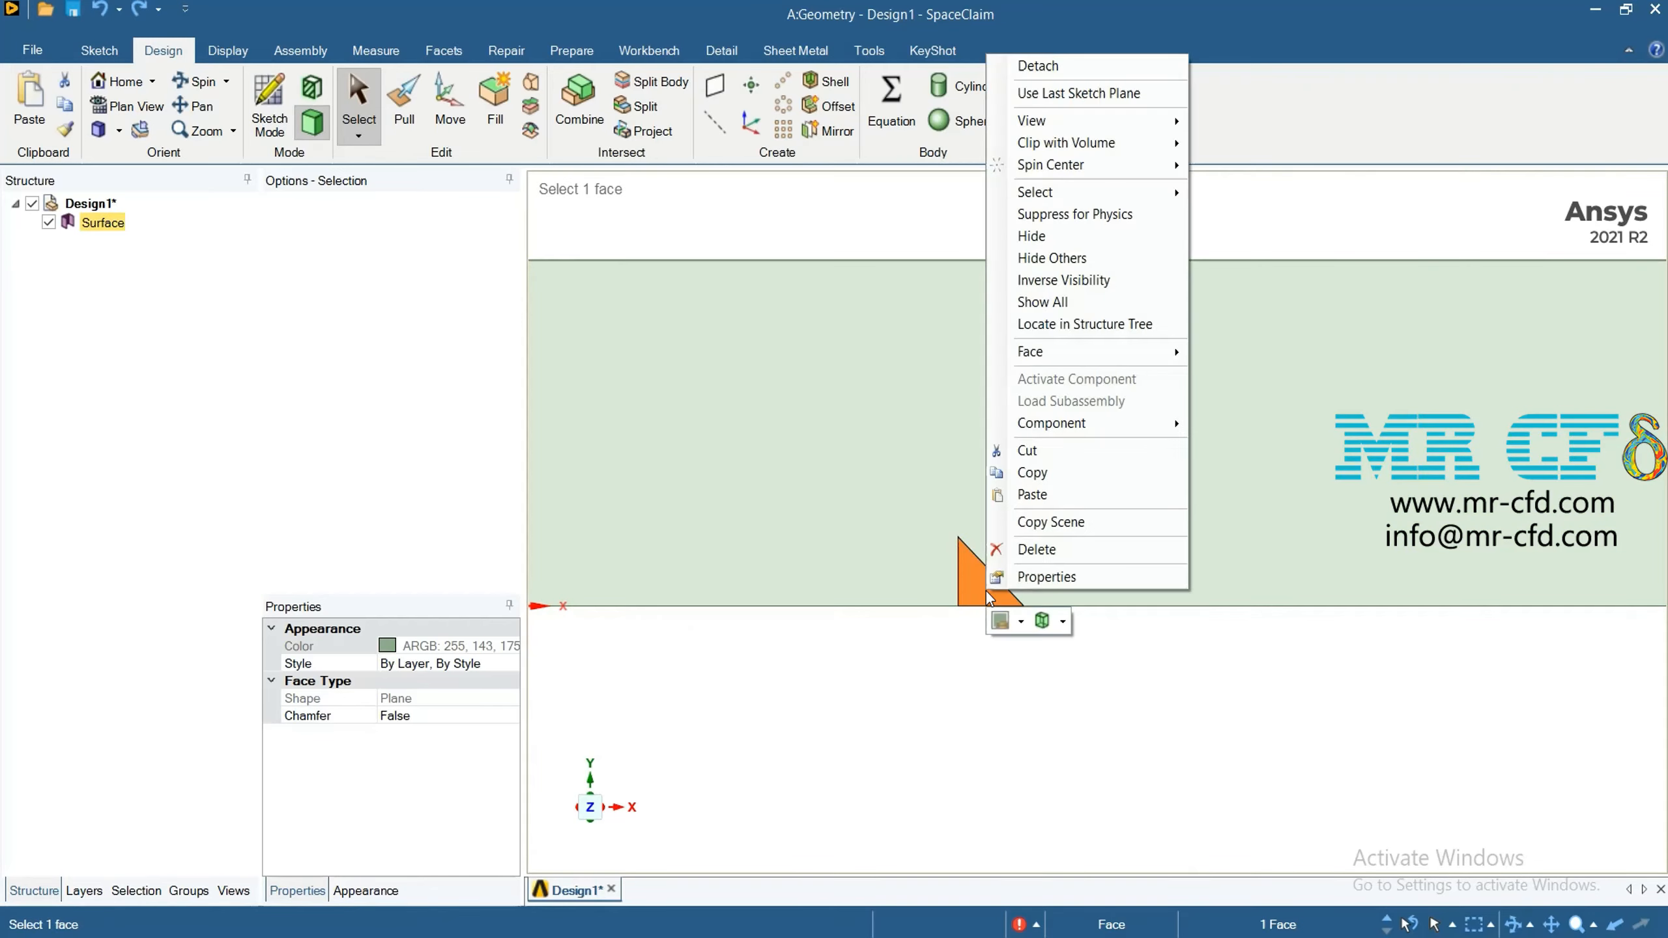
left_click(1042, 494)
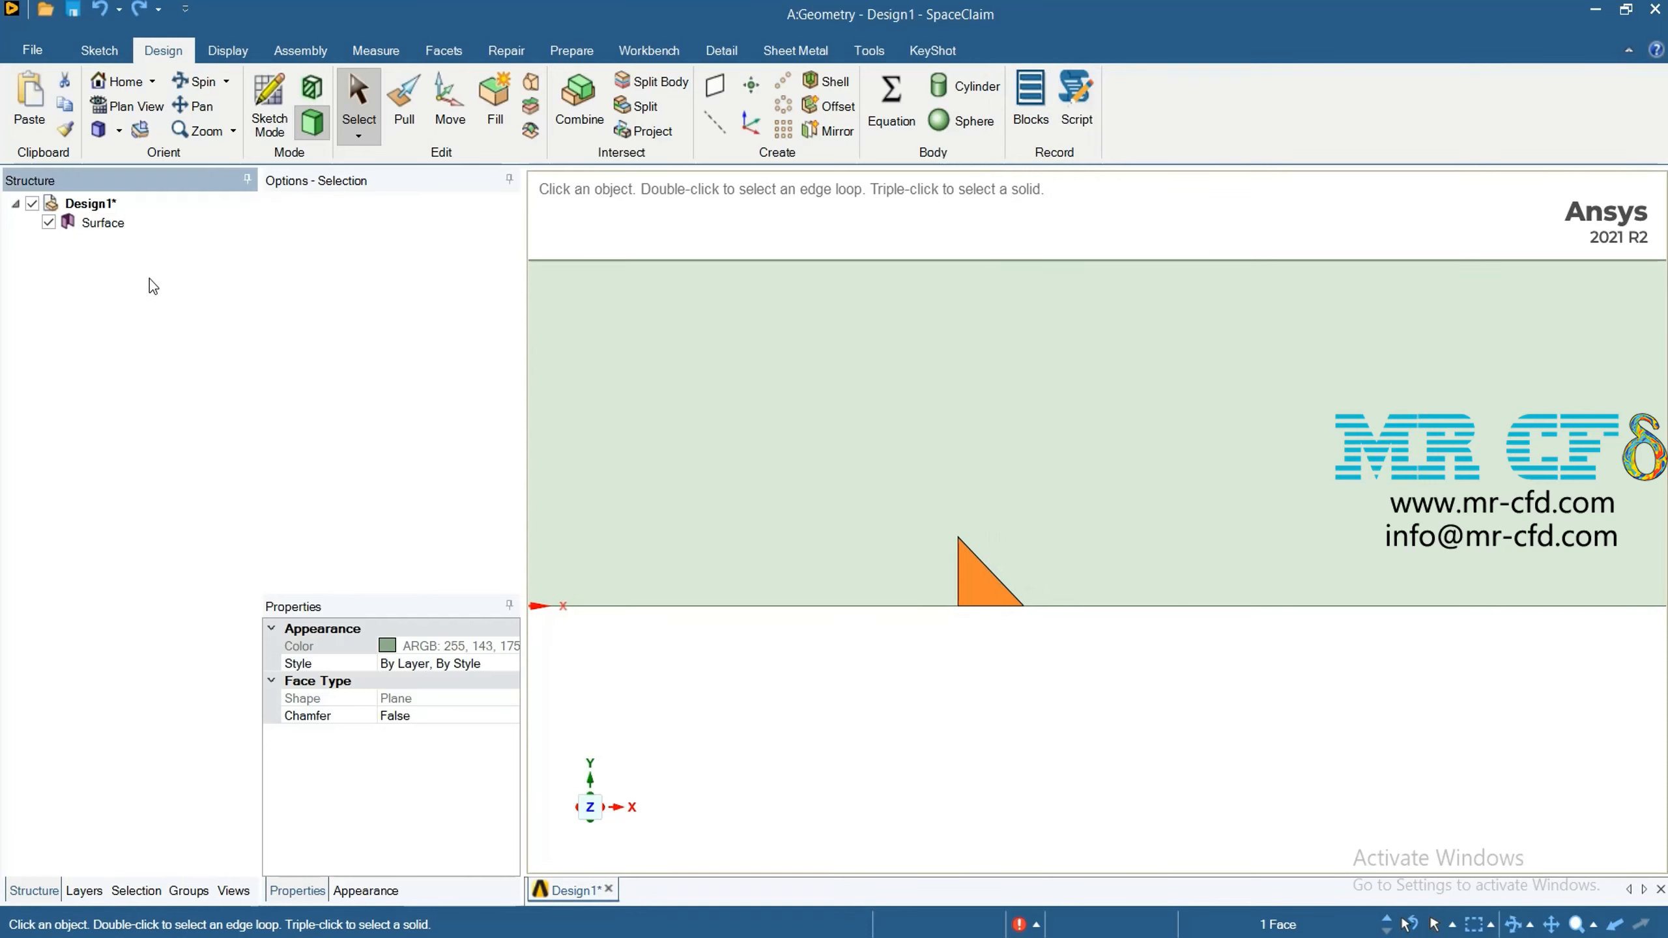
Move the copied triangle surface 24 mm along the positive X direction on the channel's lower edge
left_click(946, 696)
left_click(982, 578)
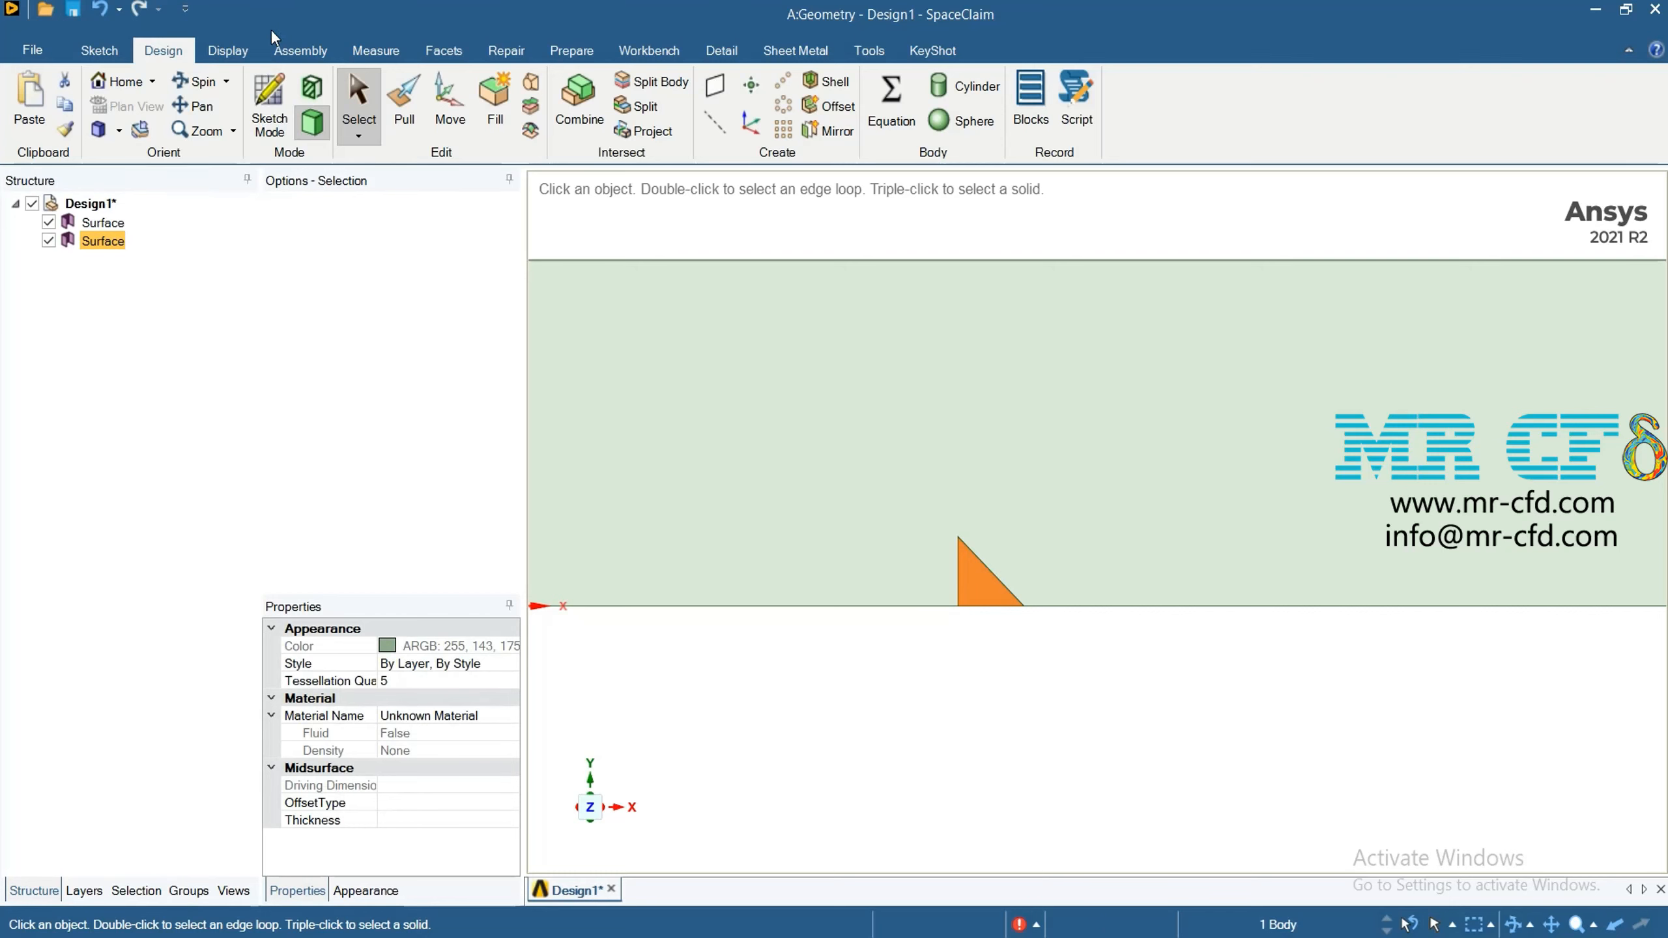
left_click(449, 108)
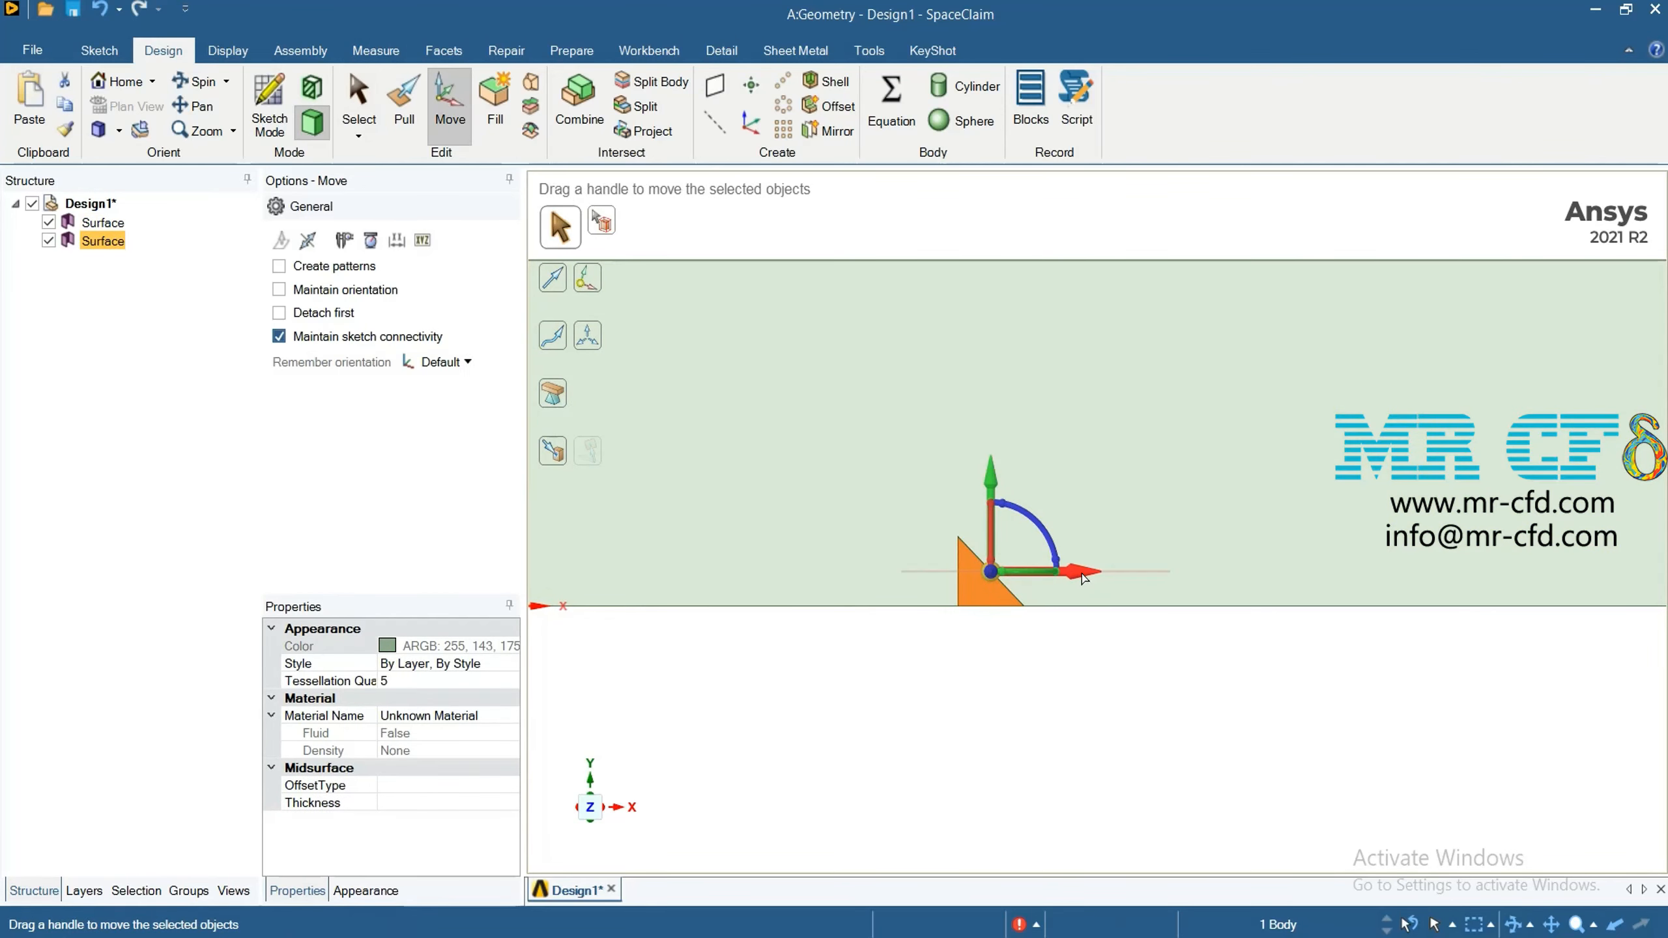
left_click_drag(1083, 578, 1131, 582)
type("24")
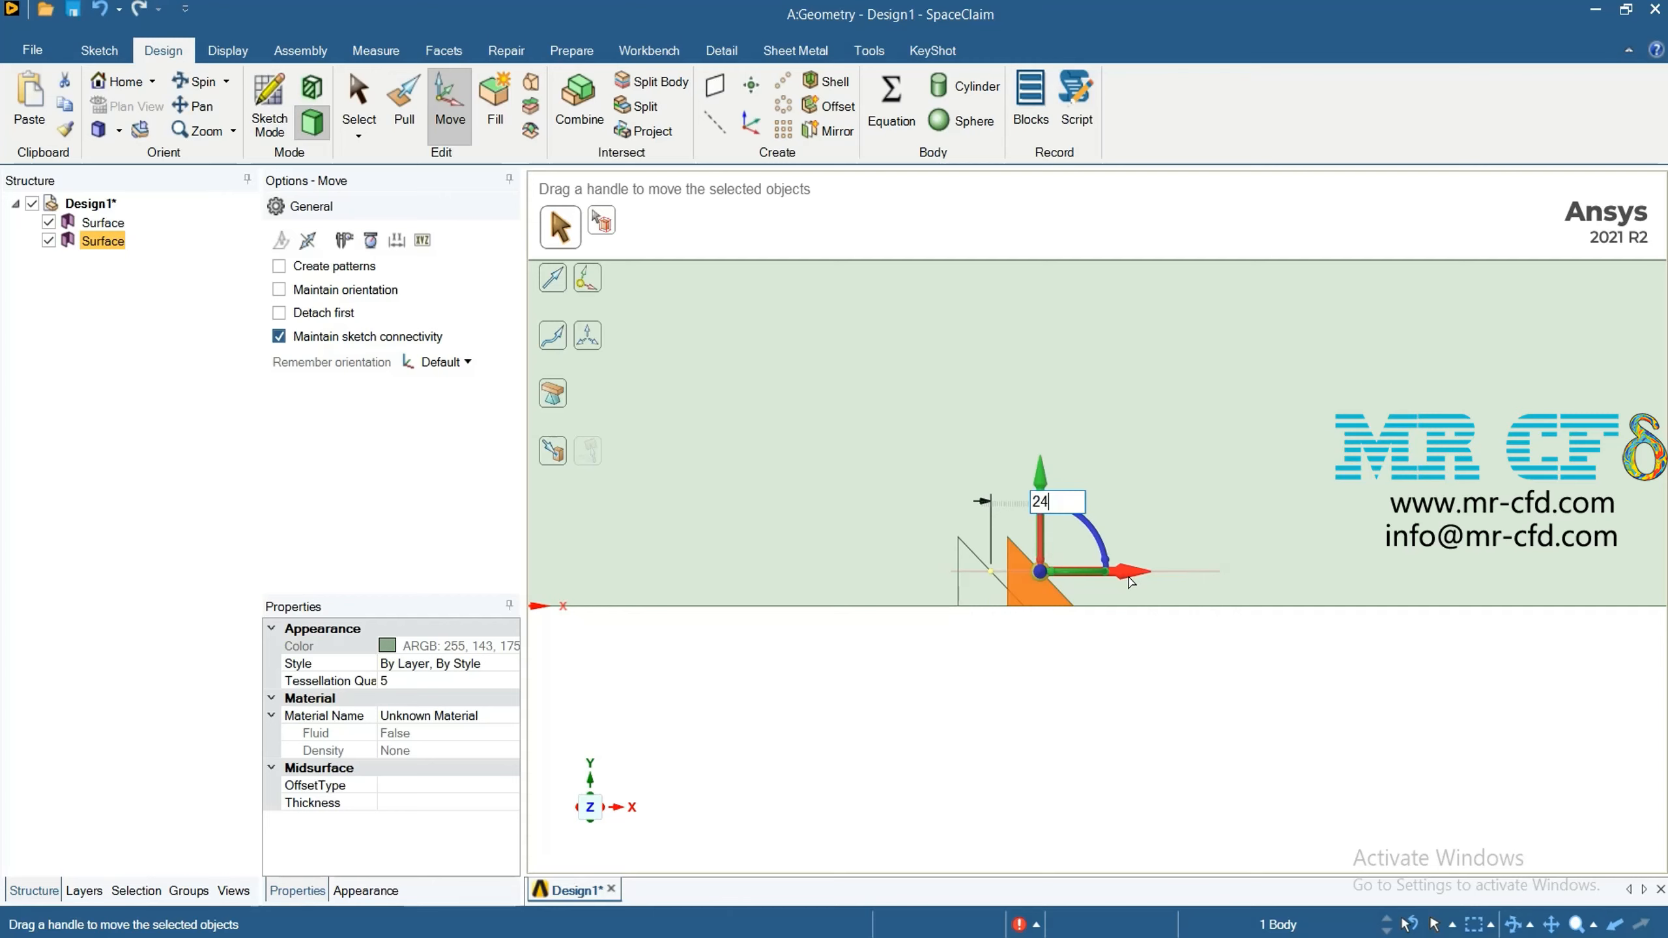
key("Return")
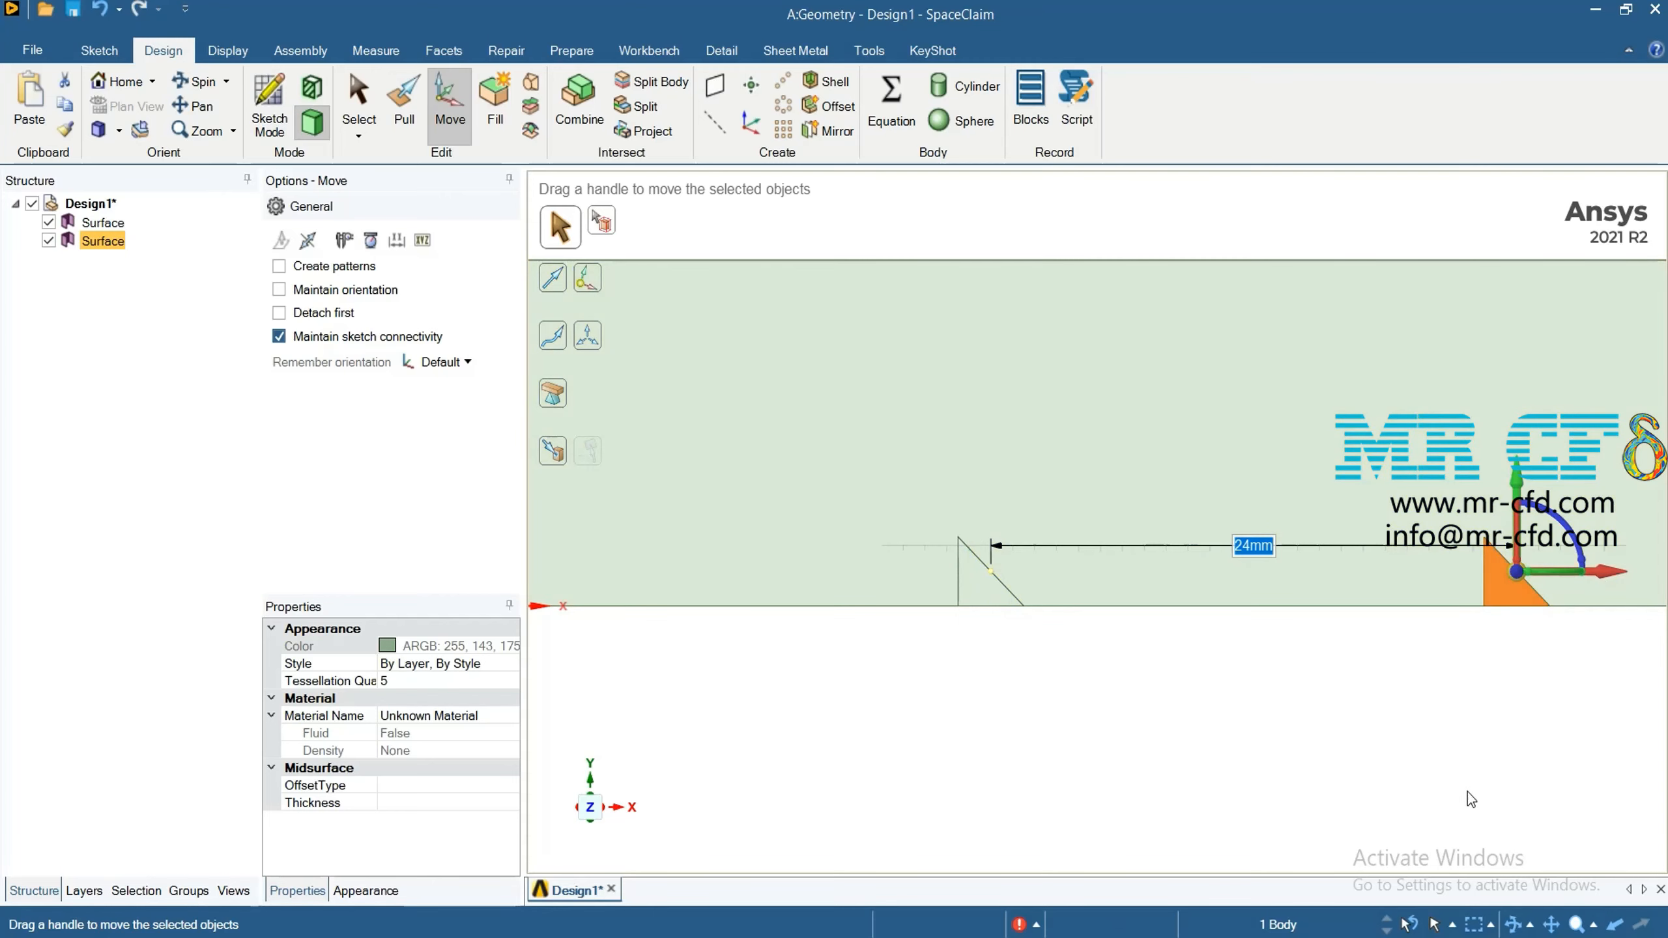
left_click(1353, 767)
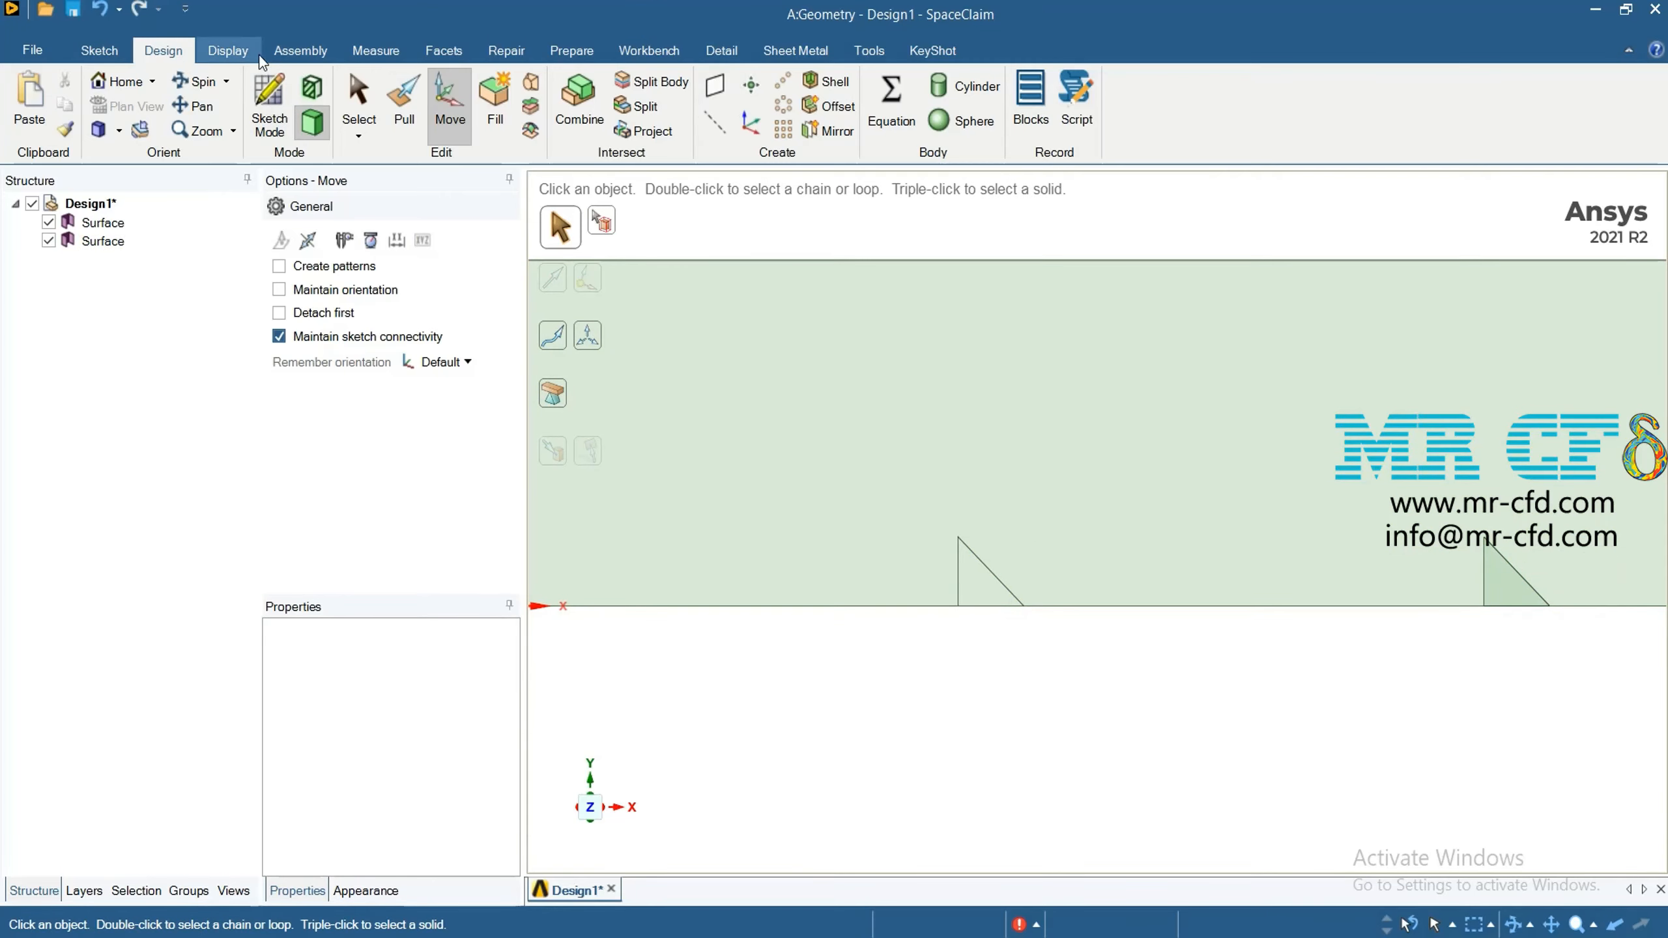
Measure the distance between the upper vertices of the original triangle and its moved copy
left_click(230, 52)
left_click(368, 51)
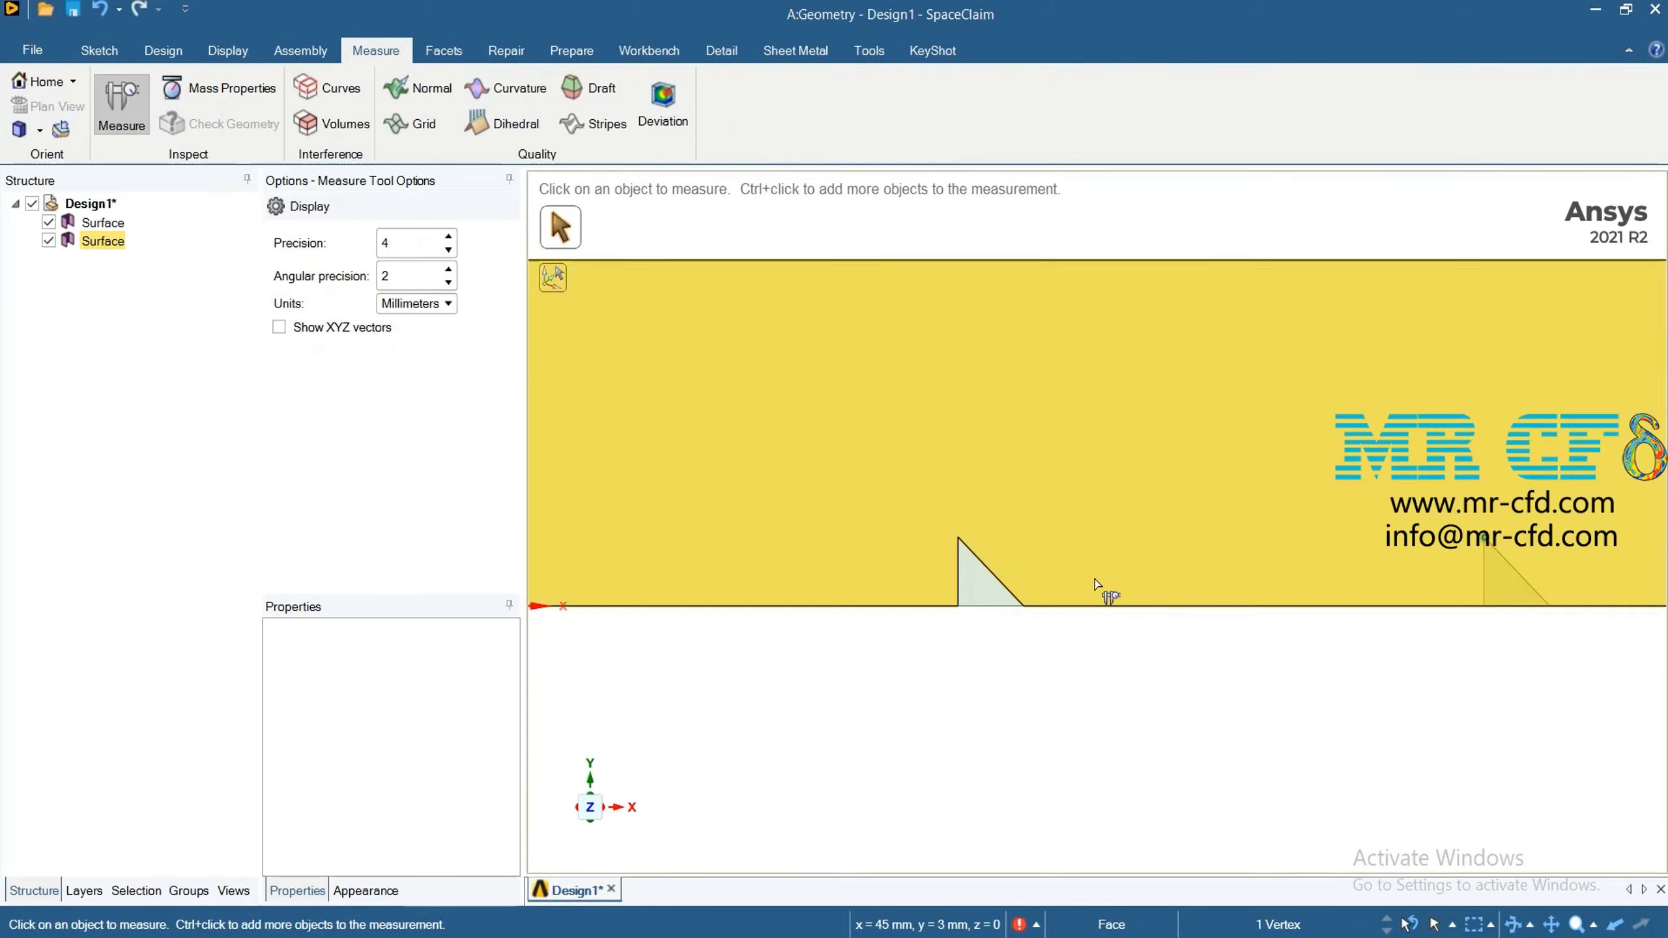
left_click(959, 537)
left_click(961, 539, "ctrl")
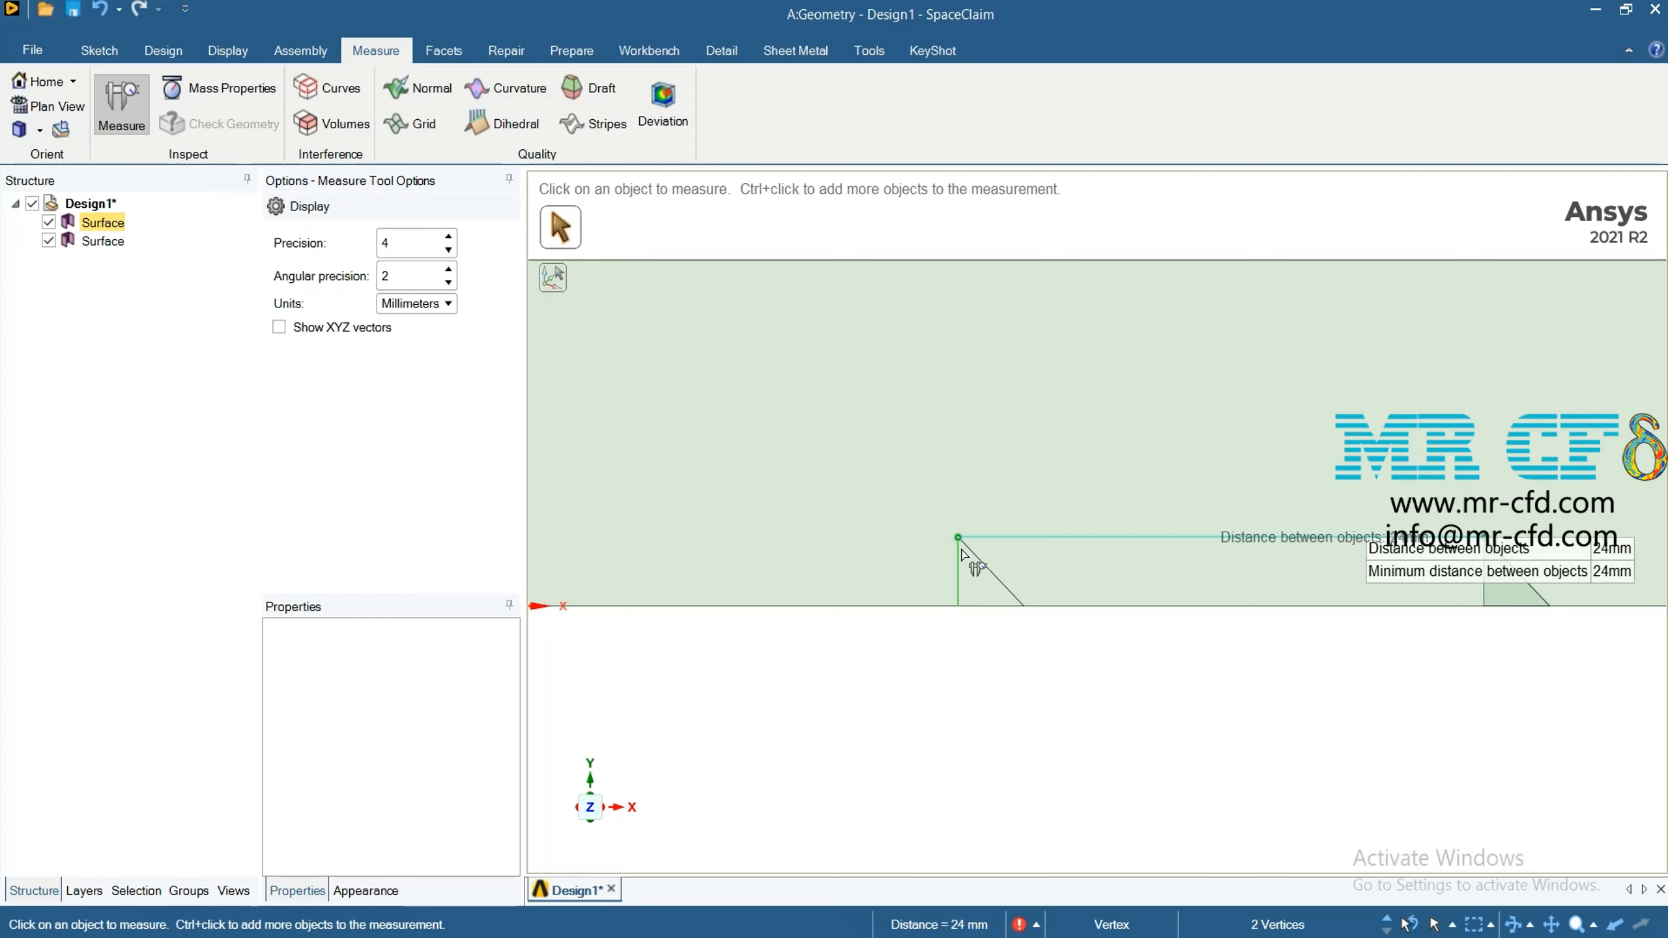
left_click(1114, 759)
Duplicate the second triangle surface in place to create the third triangle
scroll(1078, 705, "down", 5)
scroll(1042, 670, "down", 3)
scroll(1629, 752, "up", 2)
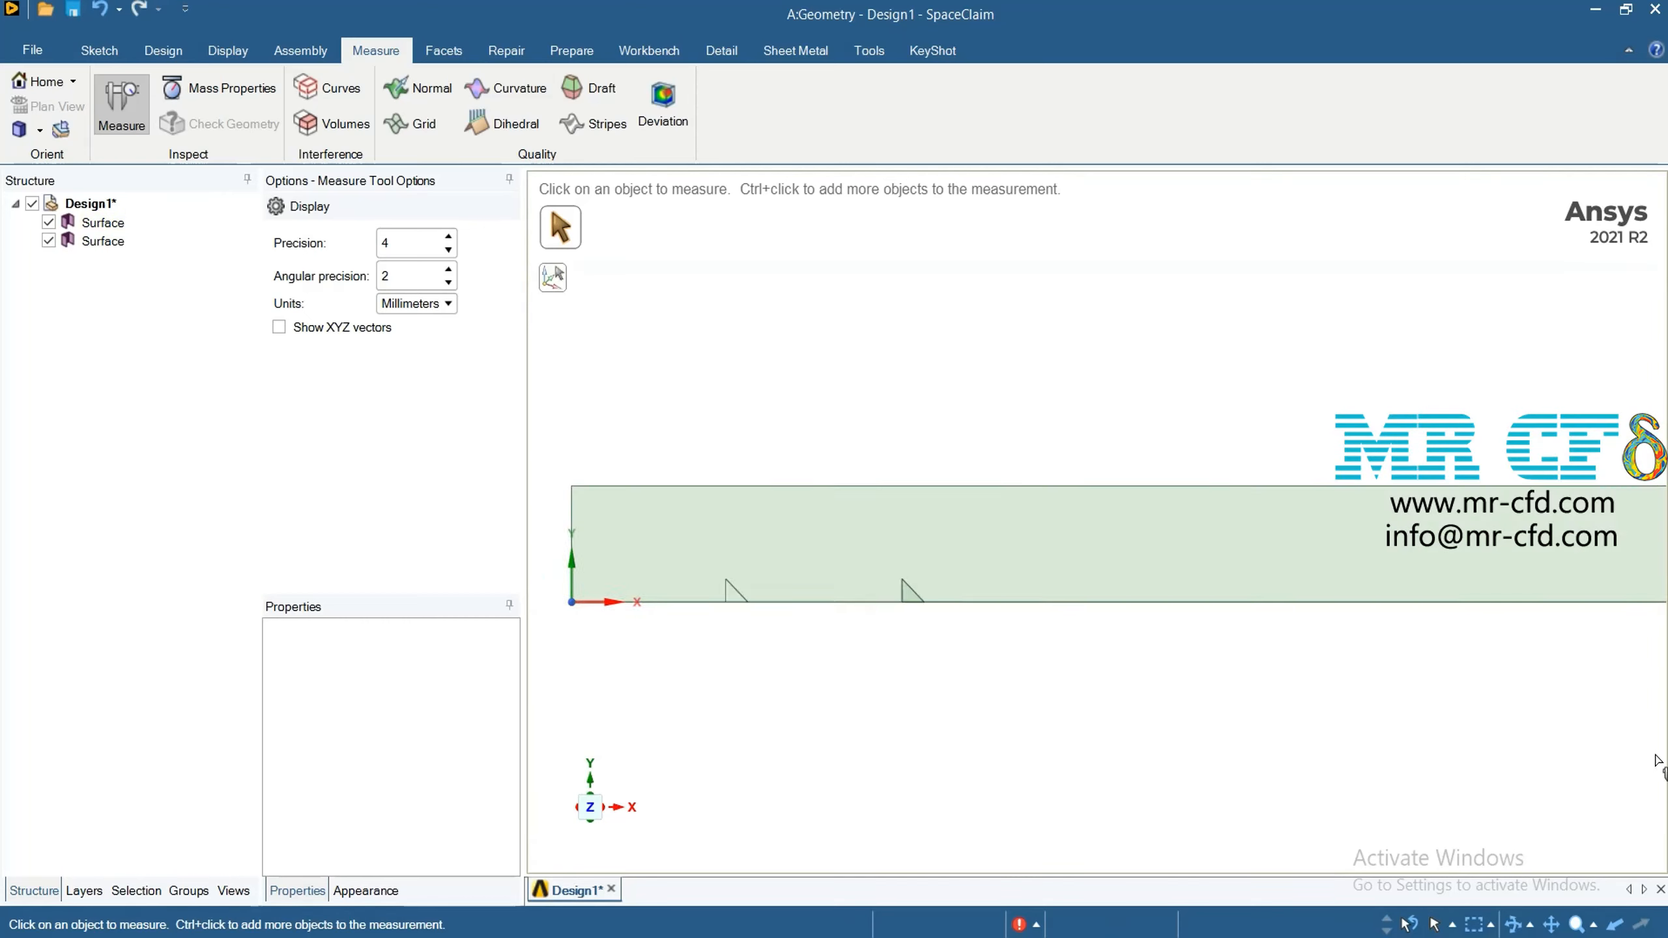
scroll(1609, 684, "down", 10)
scroll(1259, 619, "down", 6)
scroll(1427, 660, "up", 5)
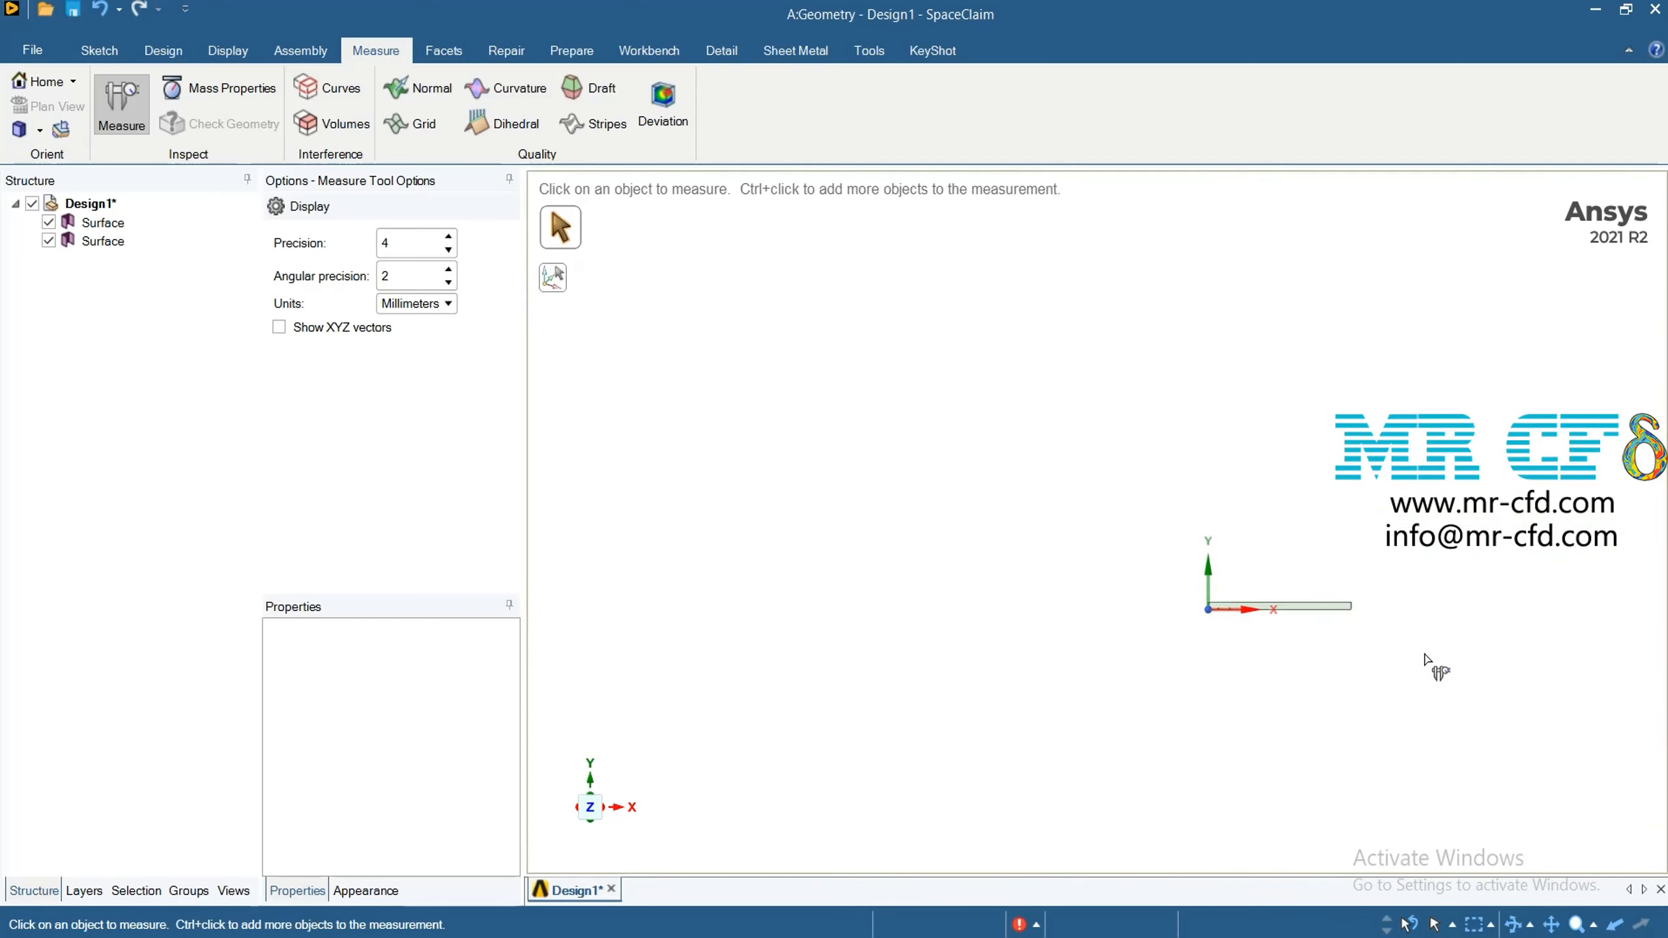
scroll(943, 510, "up", 3)
scroll(1136, 690, "up", 6)
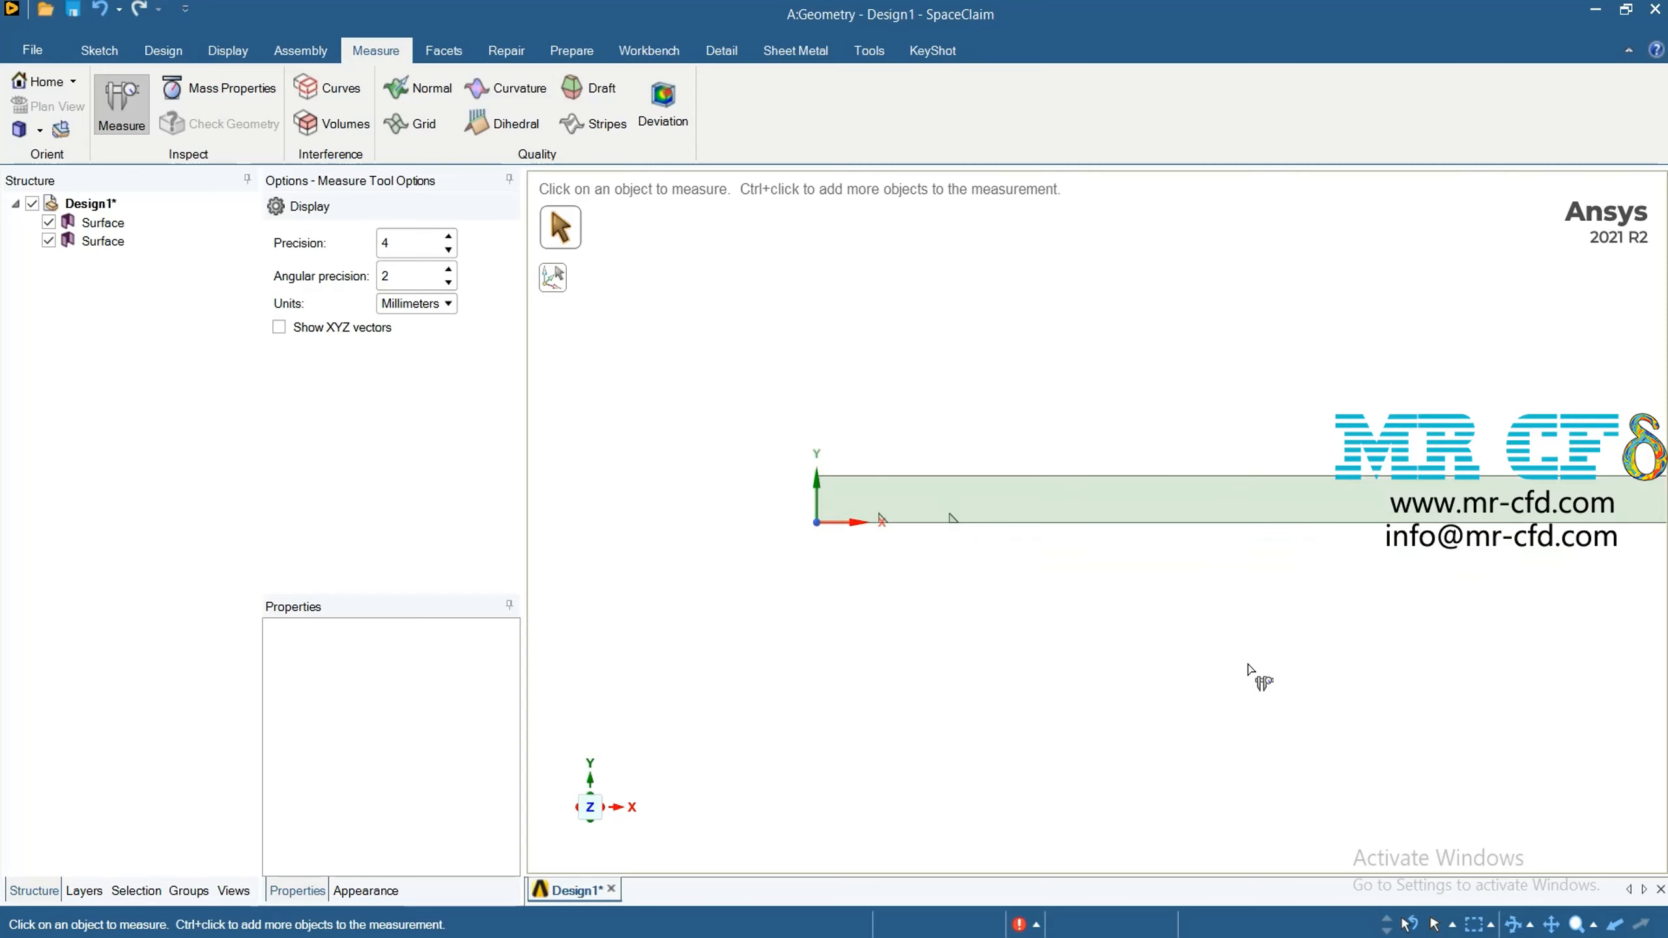
scroll(834, 562, "up", 4)
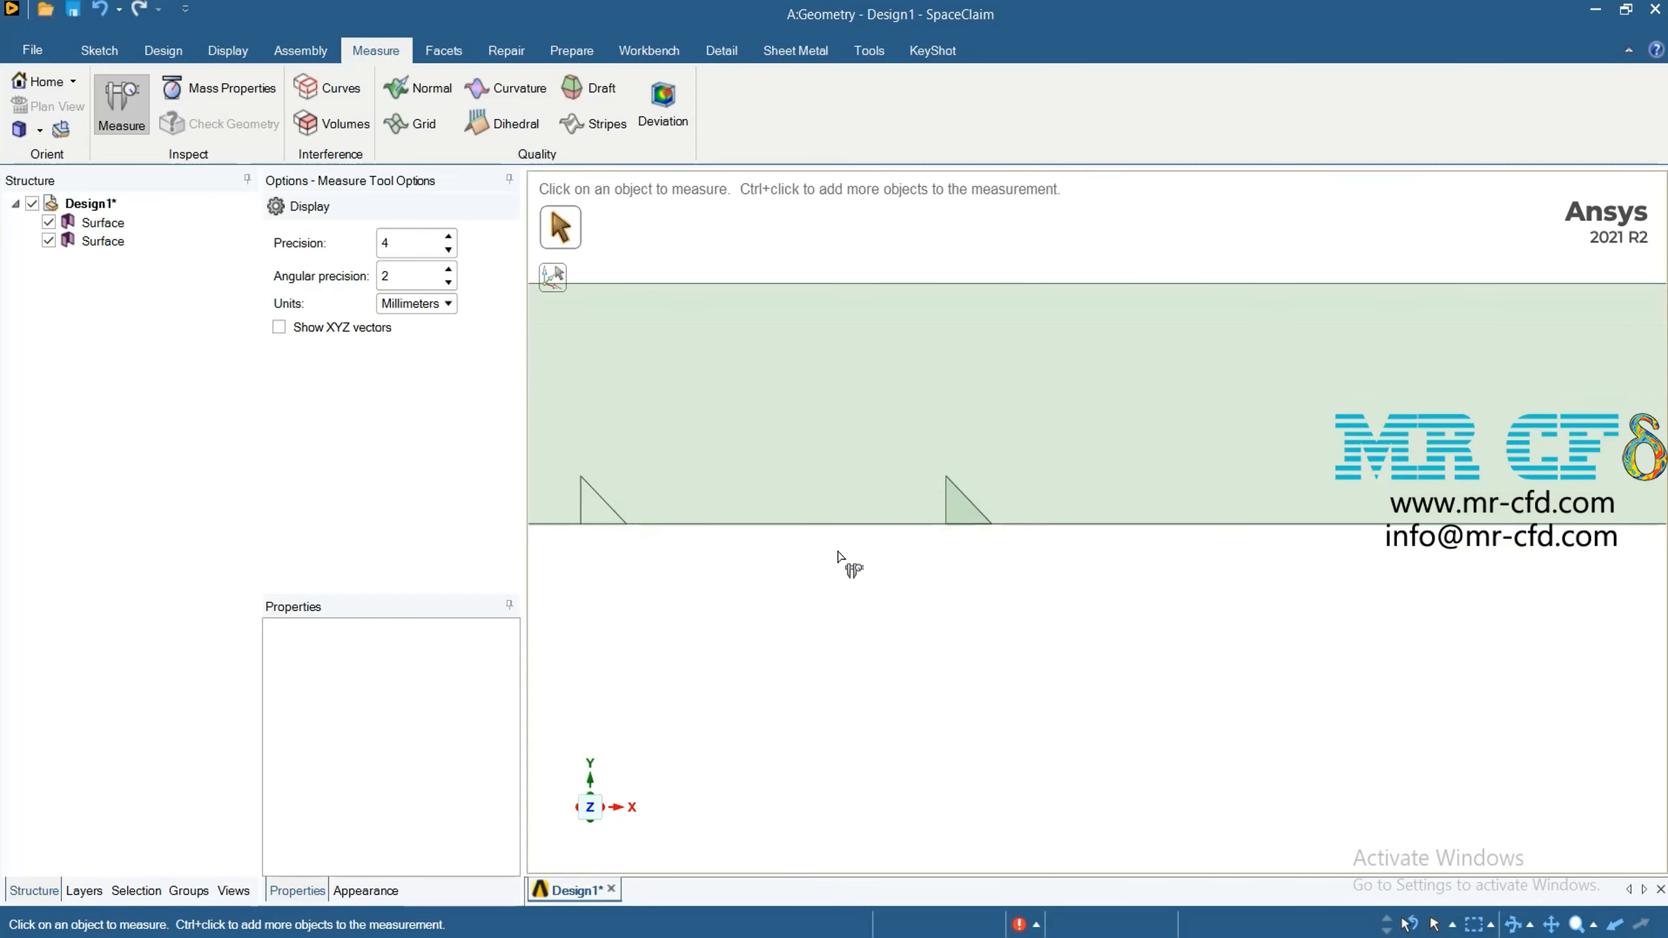
left_click(143, 47)
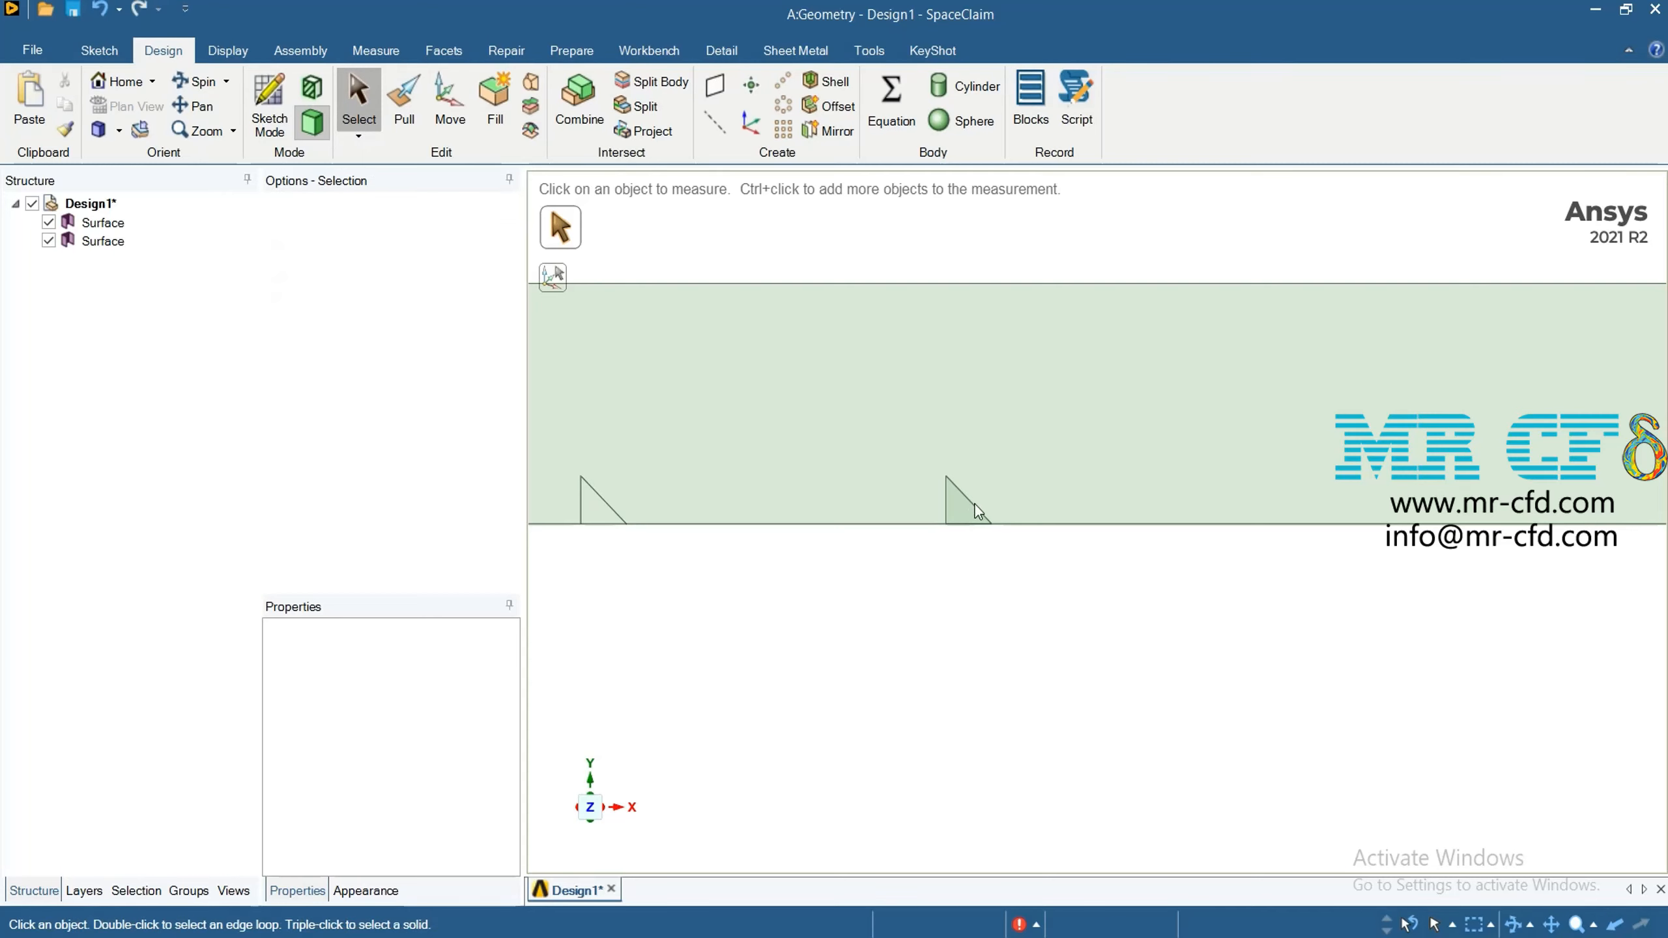
left_click(967, 517)
left_click(971, 538)
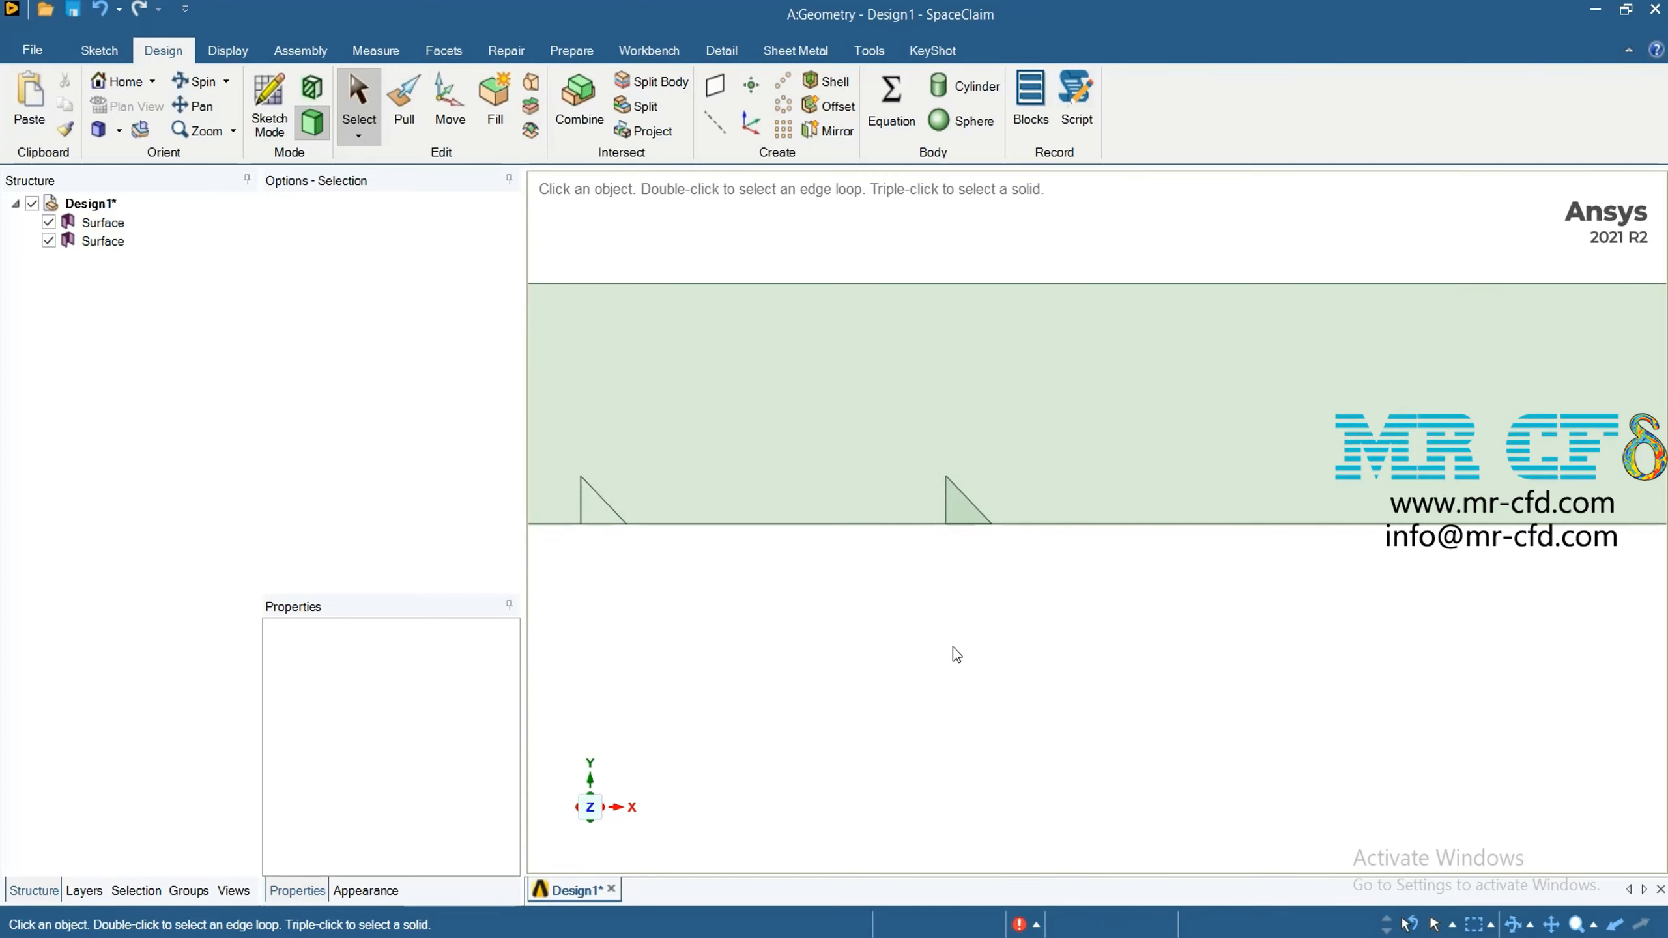
left_click(104, 245)
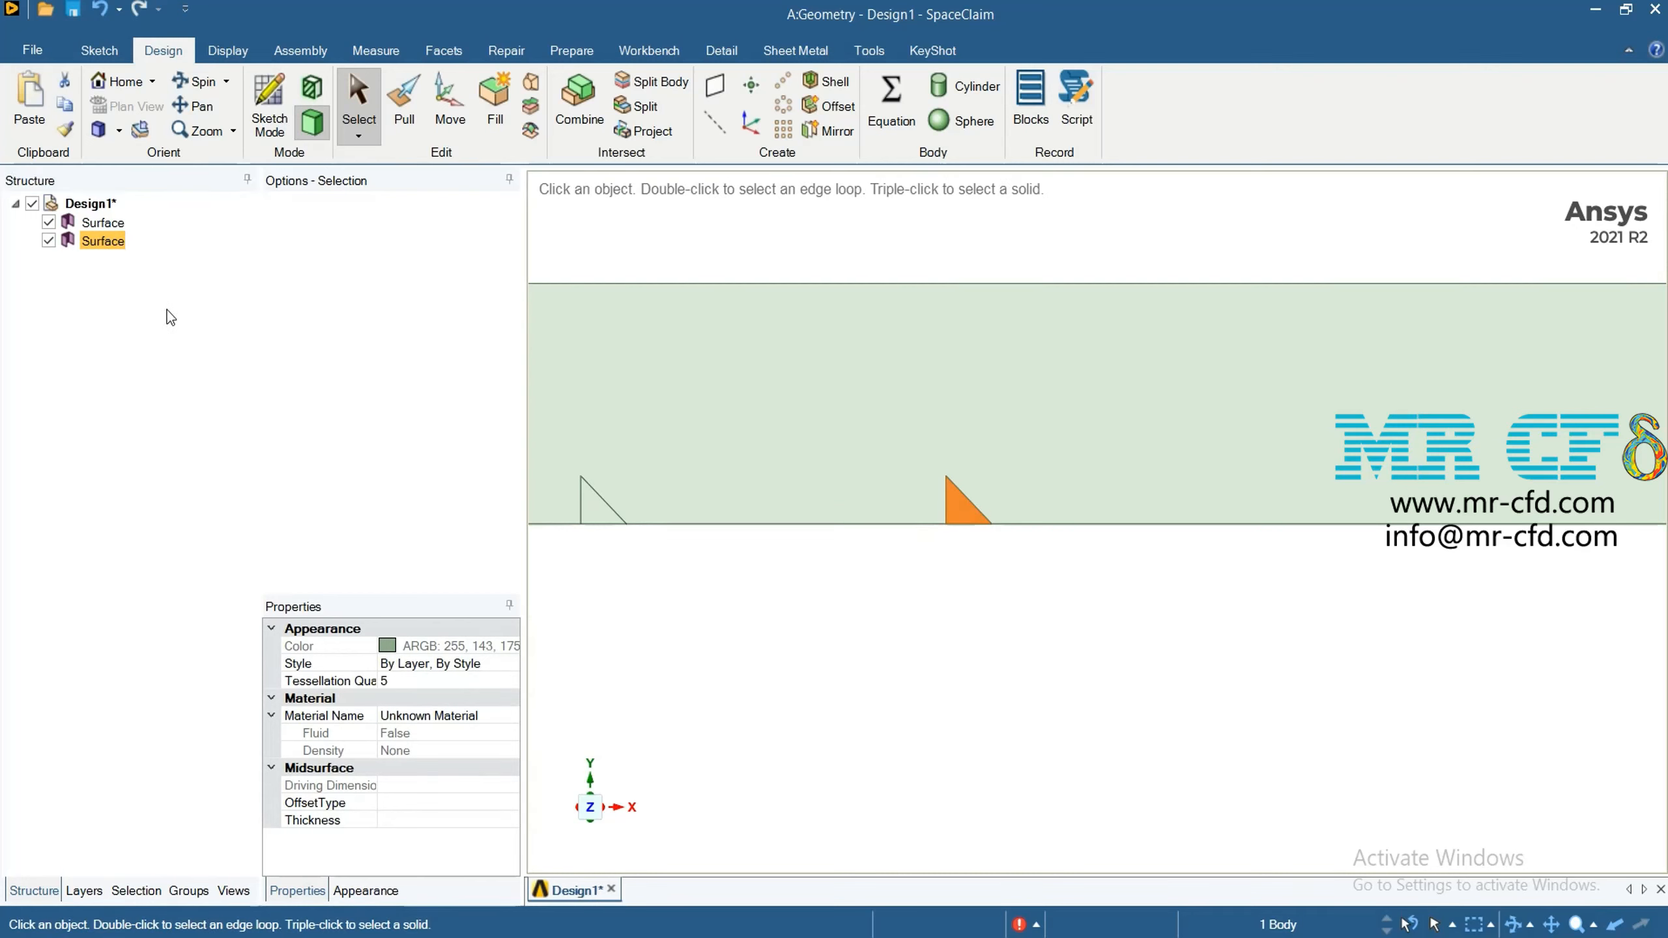
key("ctrl+v")
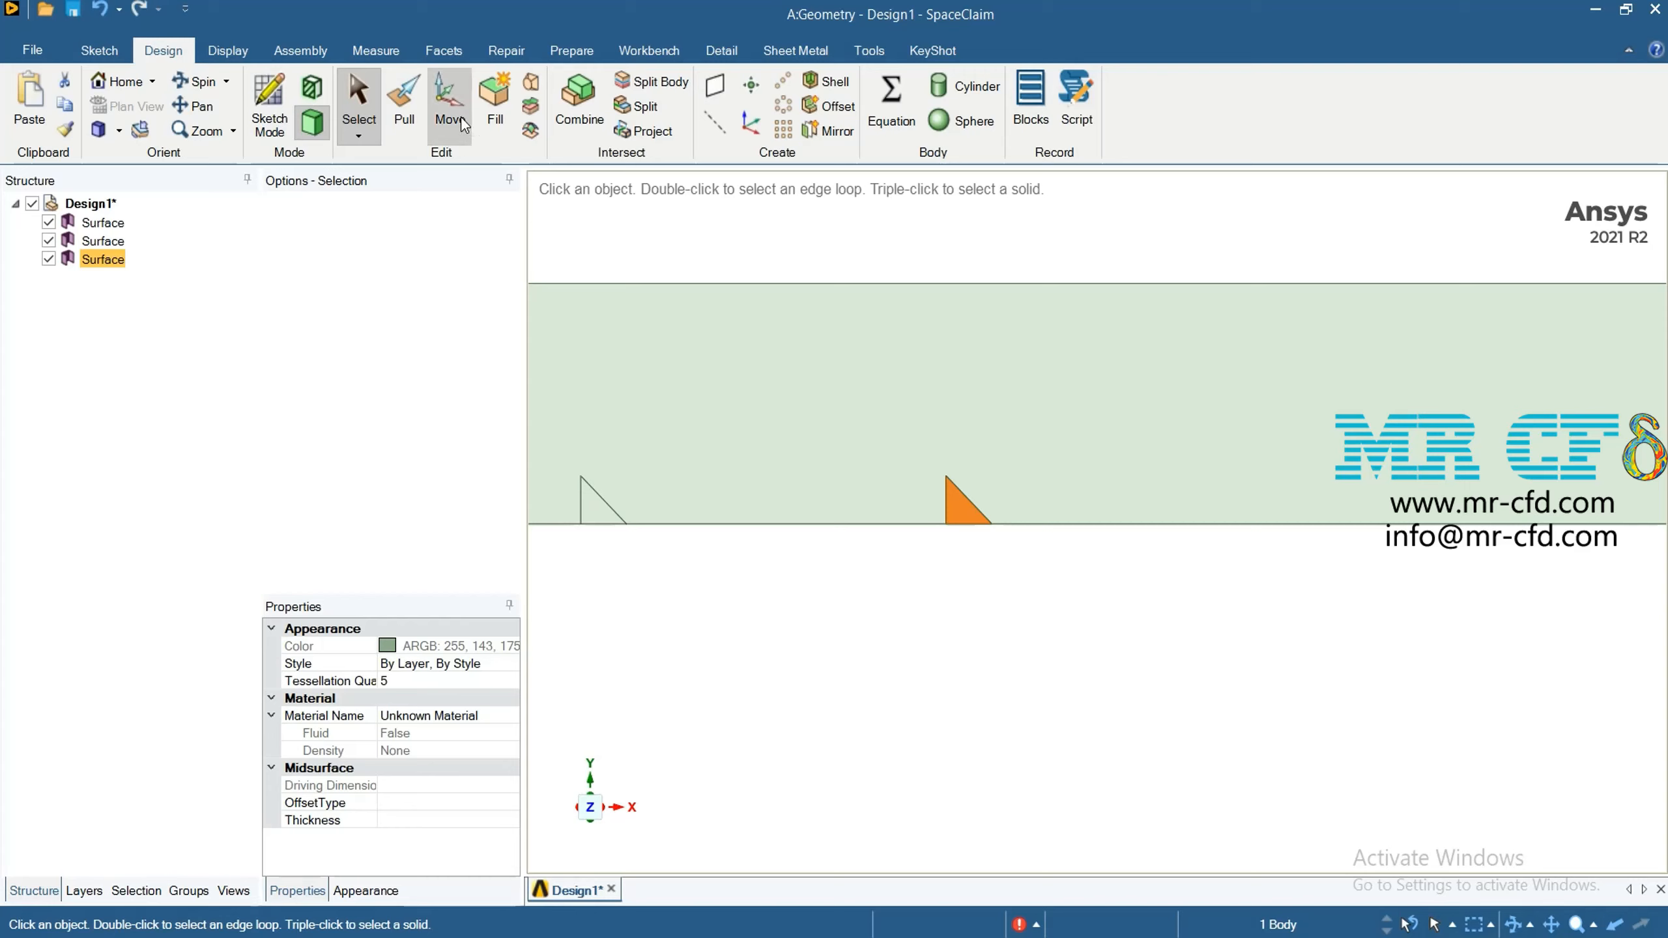
Move the third triangle surface 24 mm in the positive X direction from the second one
left_click(104, 276)
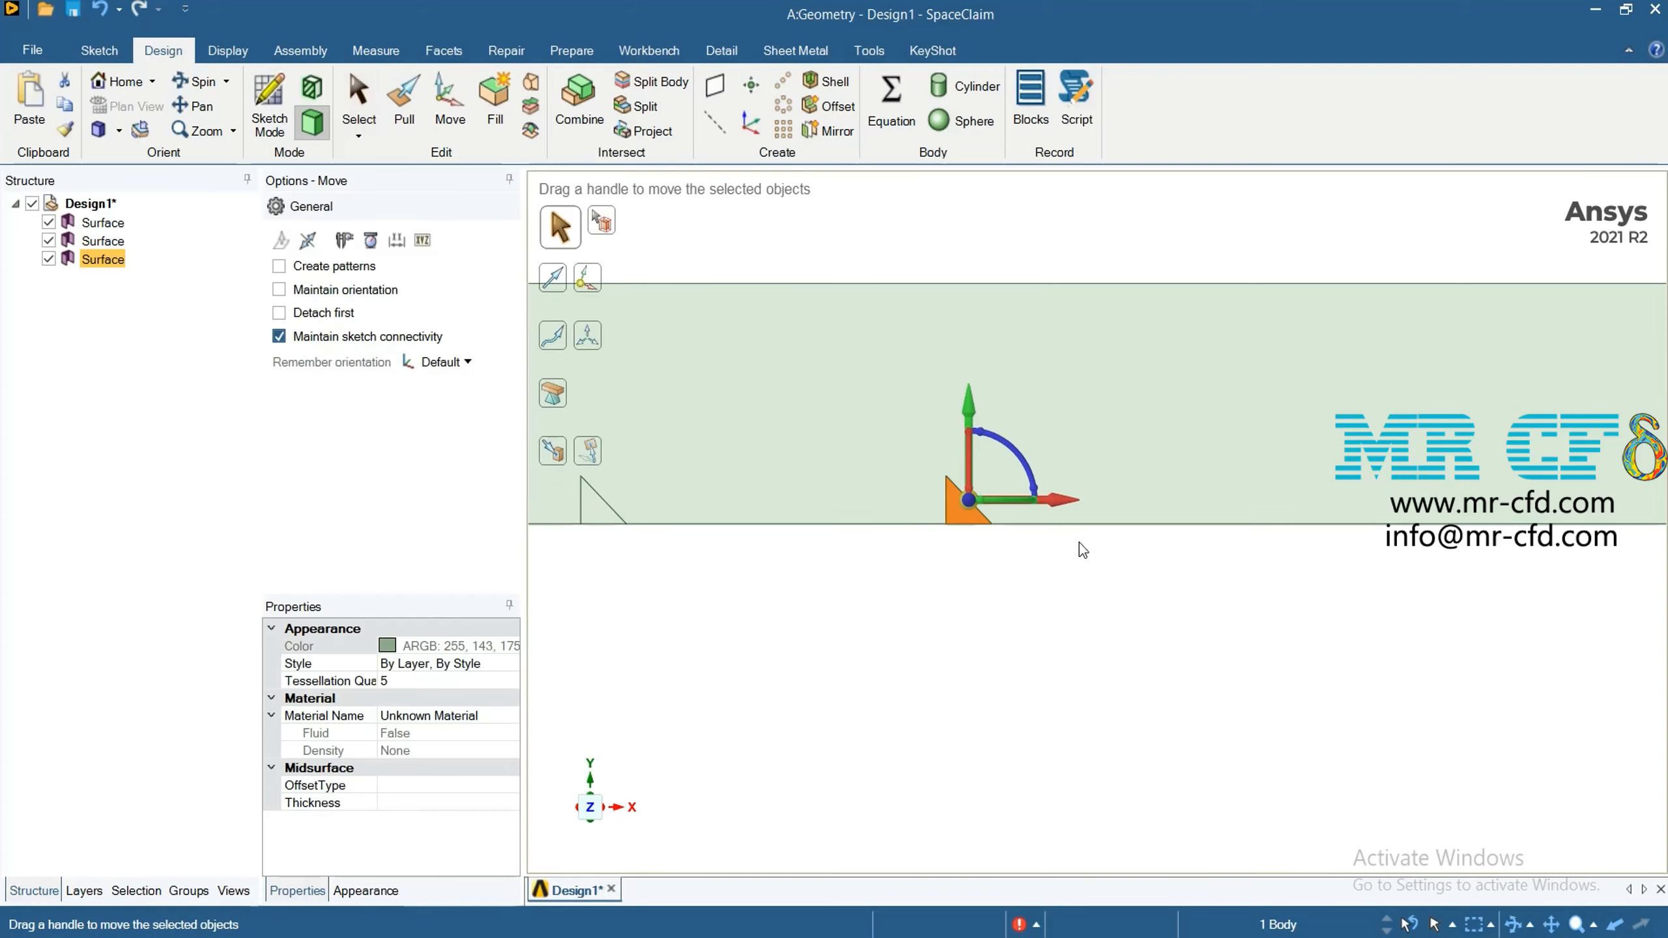
left_click_drag(1080, 506, 1173, 506)
type("24")
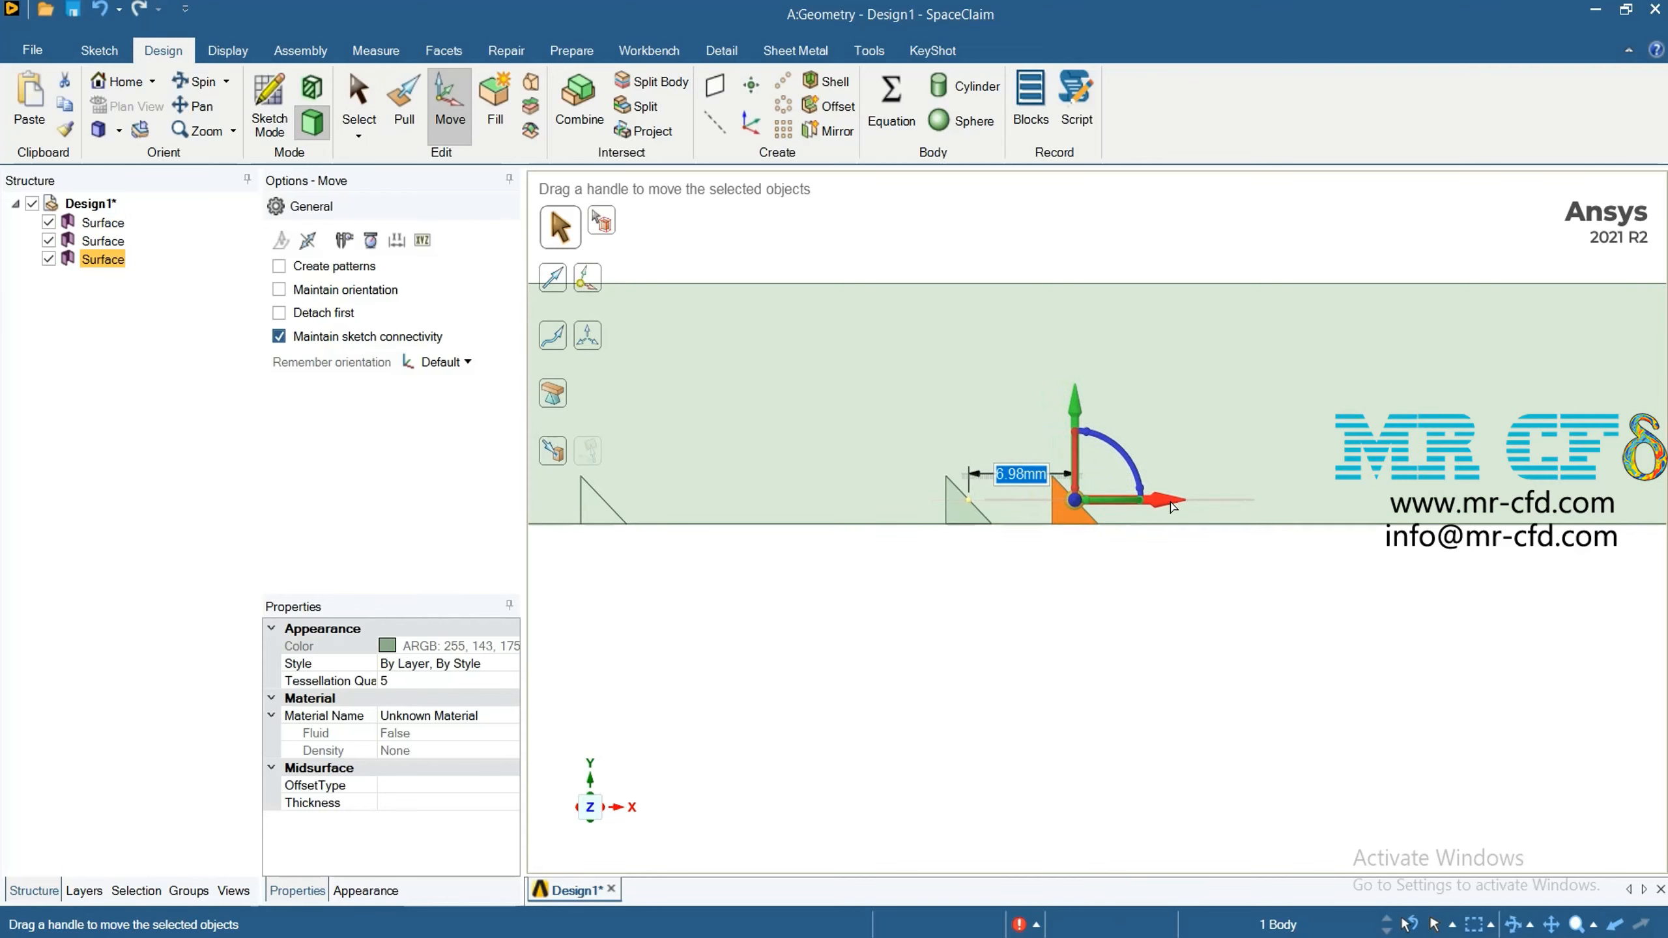
key("Return")
left_click(1315, 681)
Copy the third triangle surface and paste the duplicate in place as the fourth triangle
scroll(1282, 654, "down", 6)
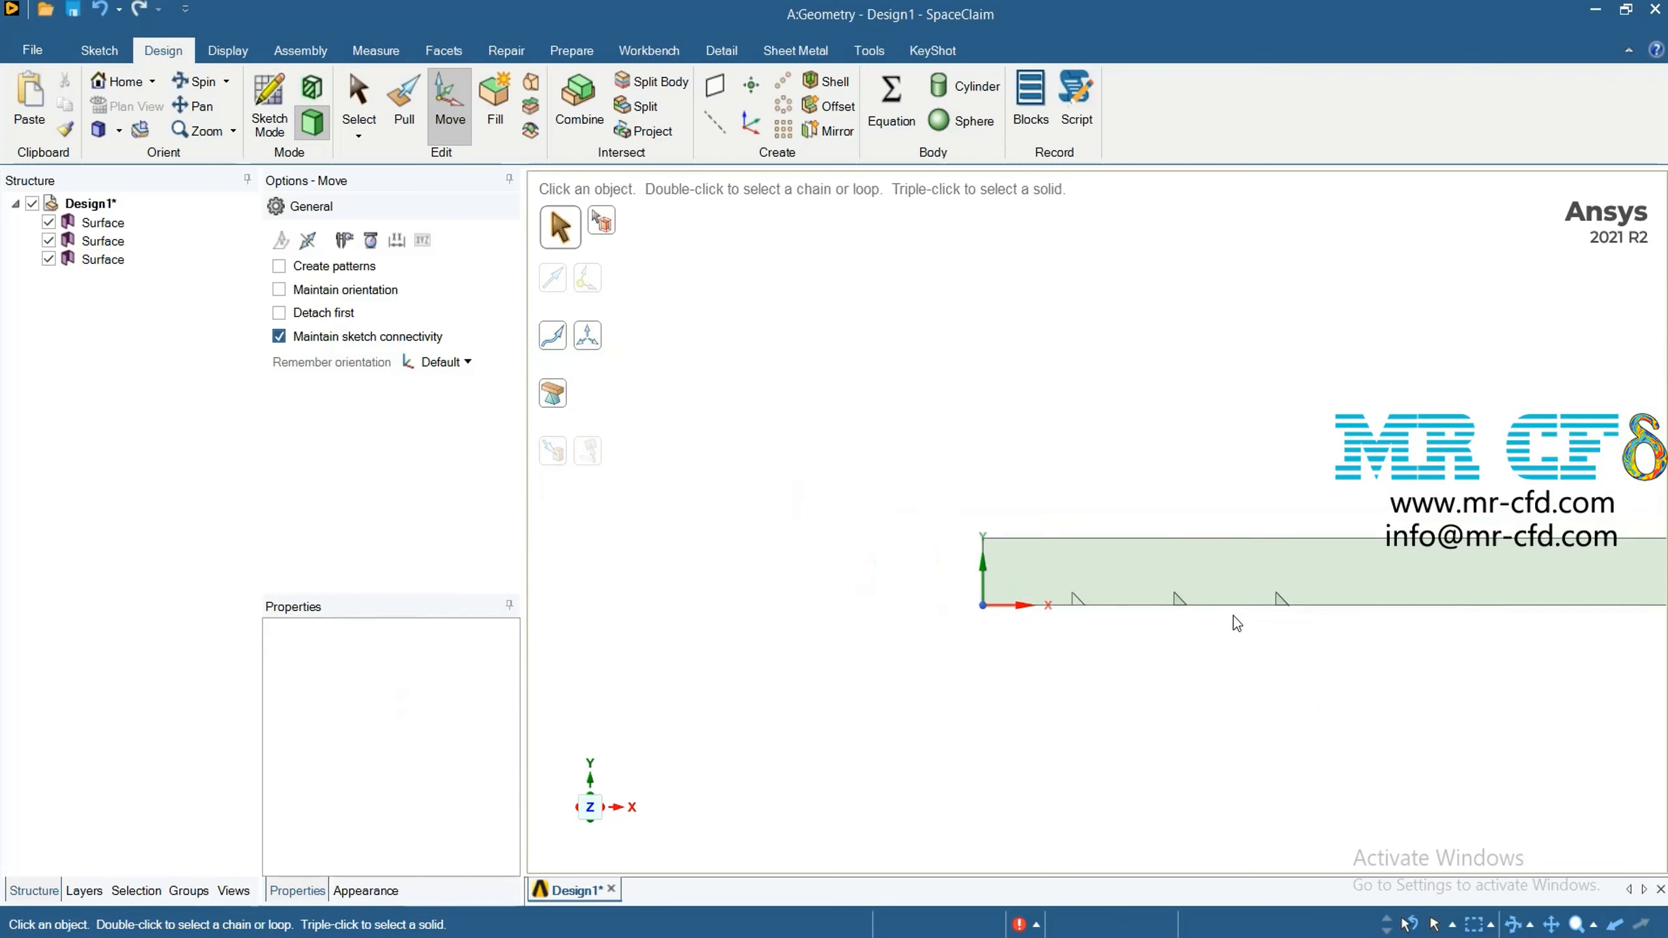
scroll(1163, 623, "up", 10)
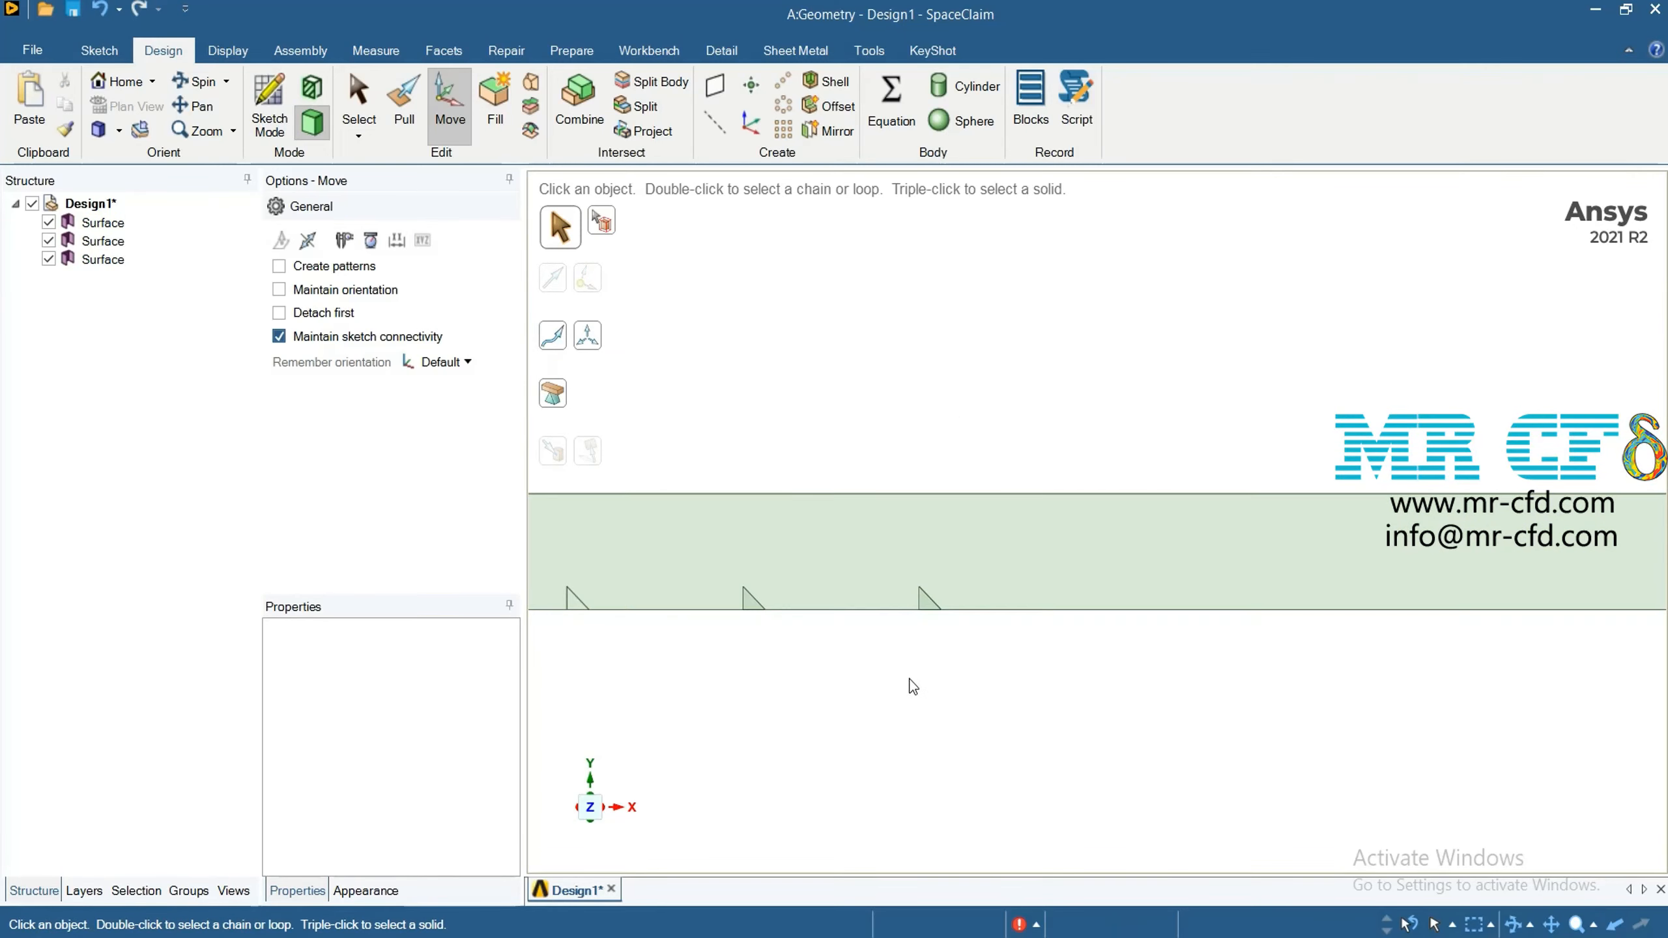
scroll(910, 678, "up", 3)
left_click(100, 261)
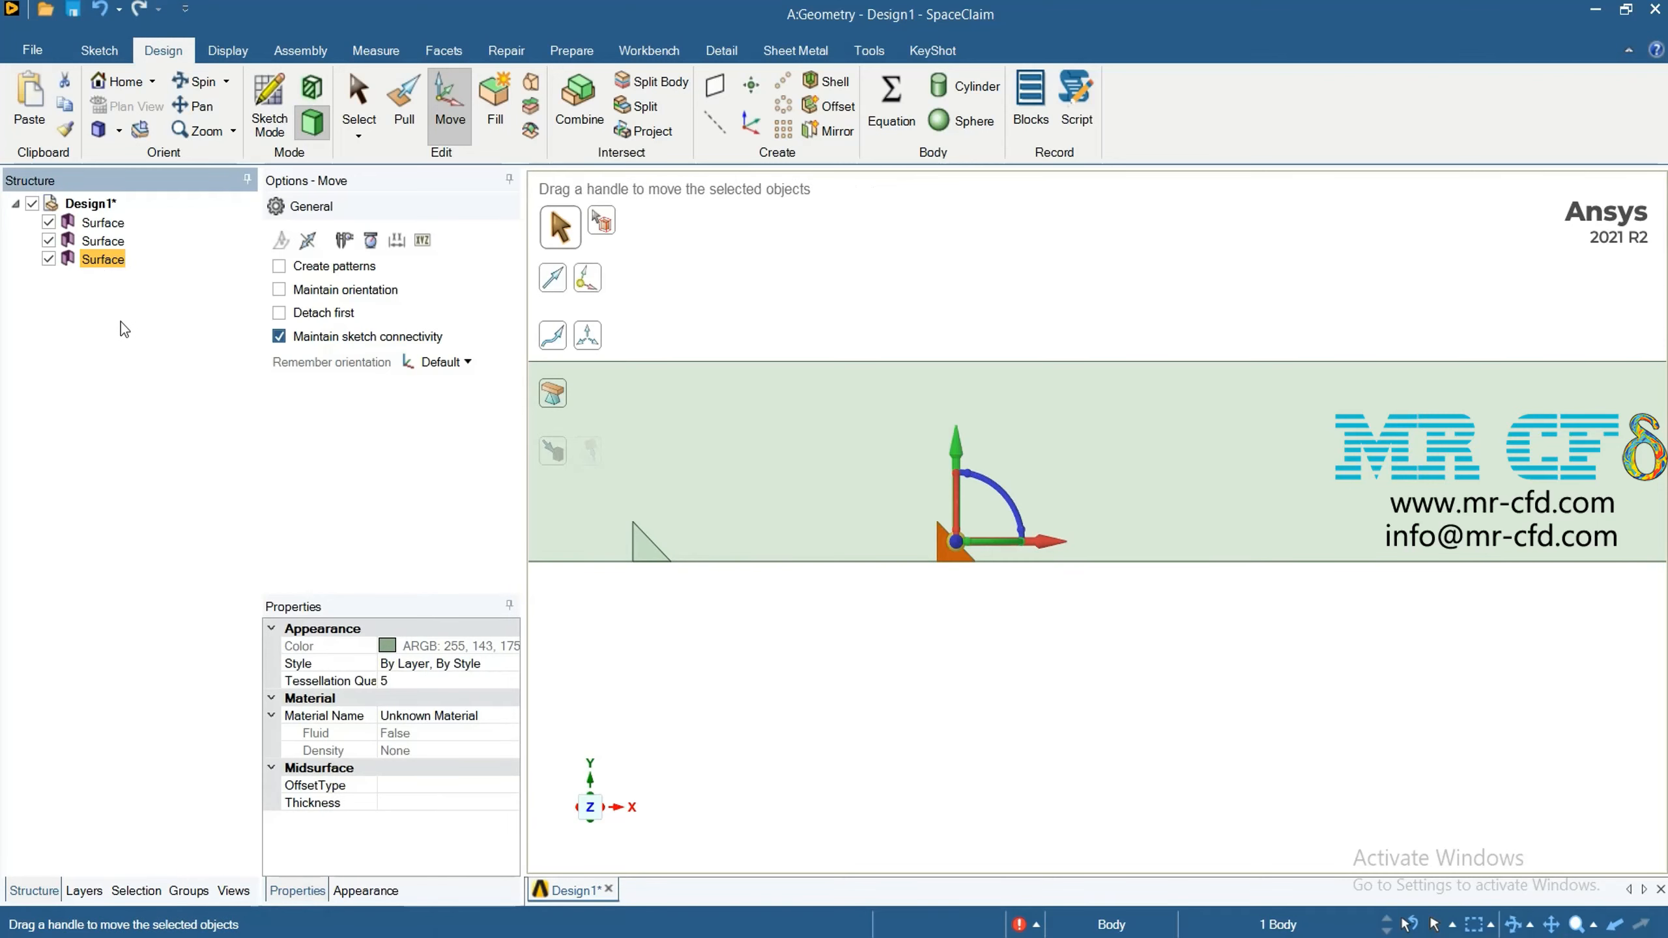
key("ctrl+c")
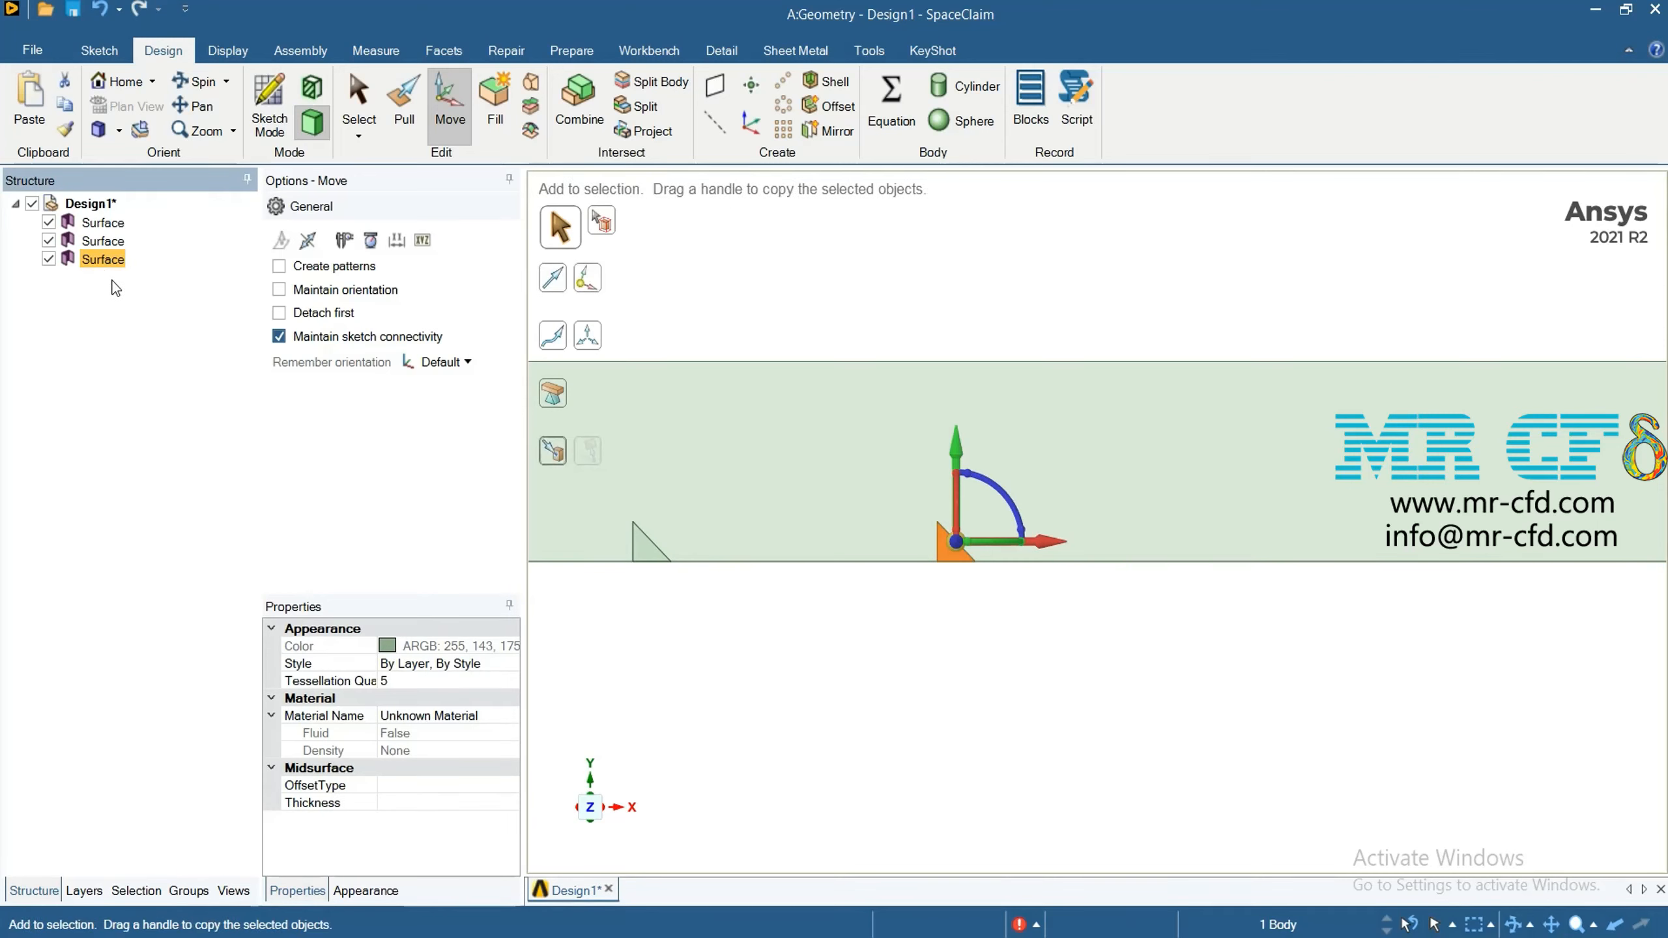
key("ctrl+v")
left_click(991, 719)
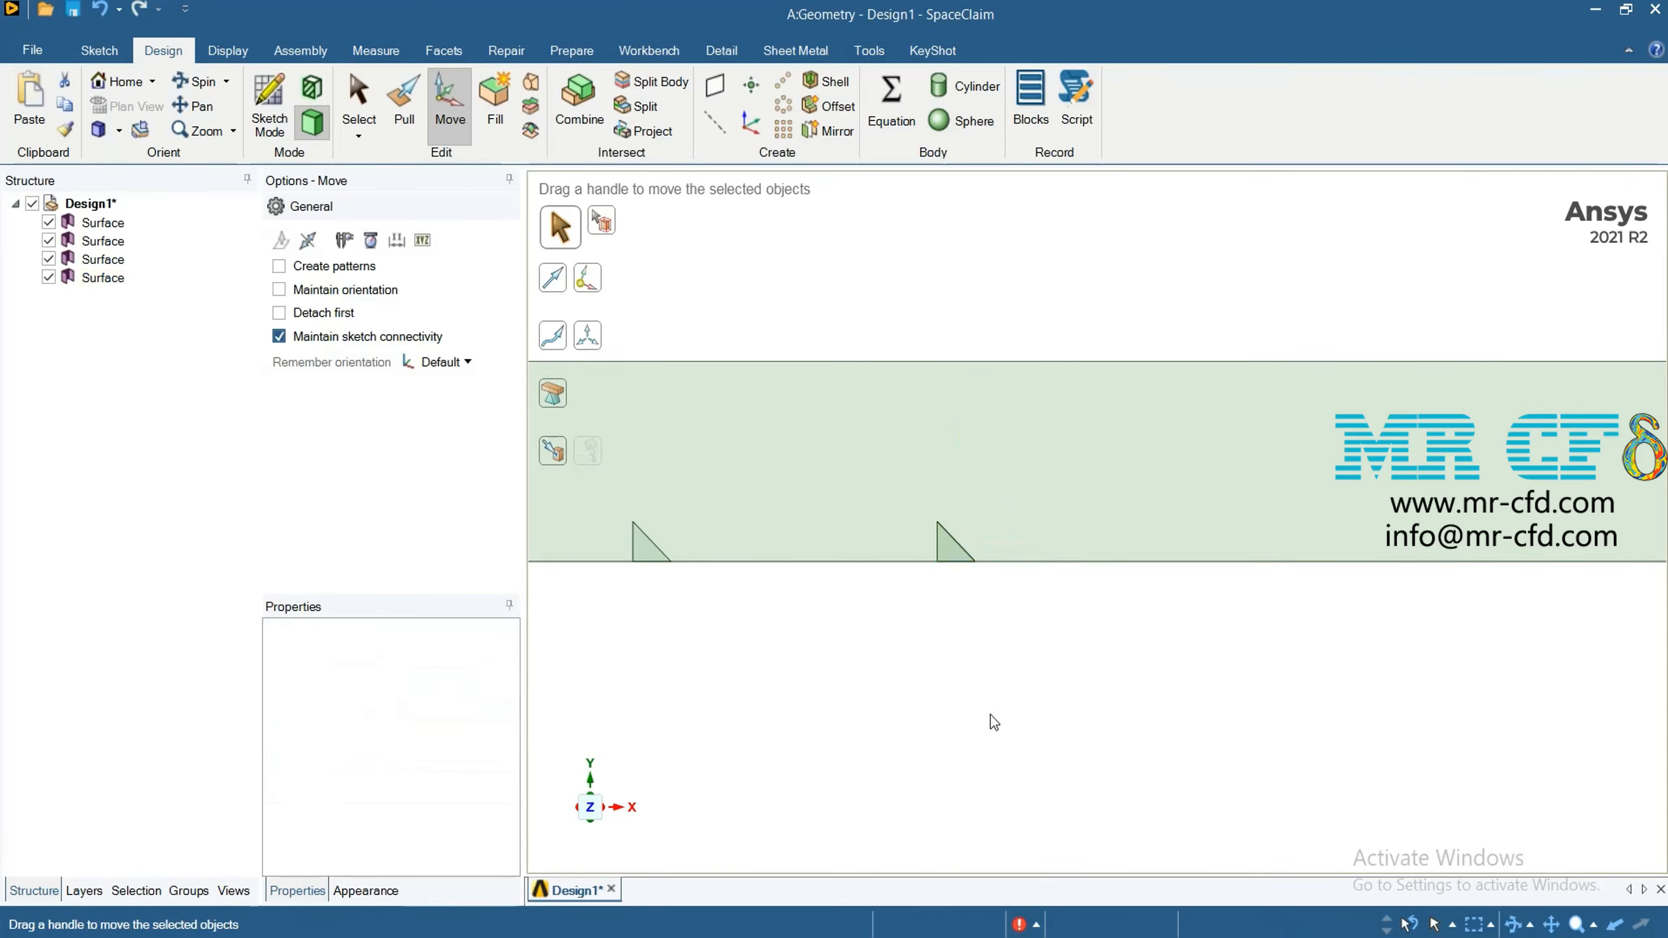
Move the fourth triangle surface 24 mm in the positive X direction from the third one
left_click(134, 282)
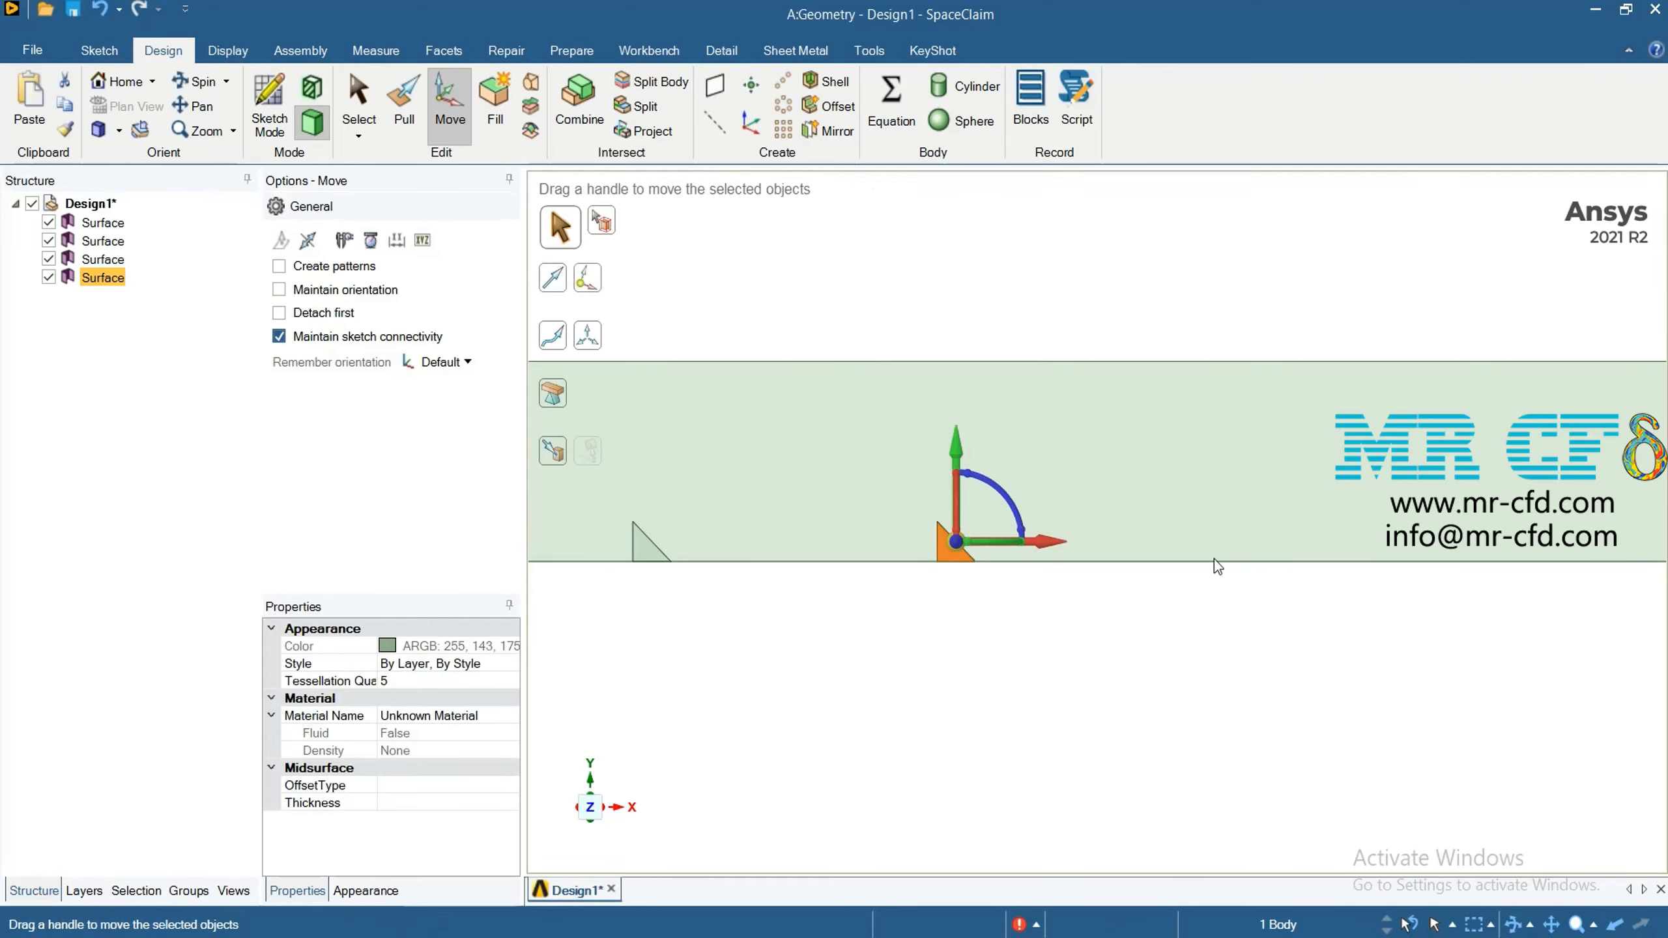
left_click_drag(1047, 545, 1184, 545)
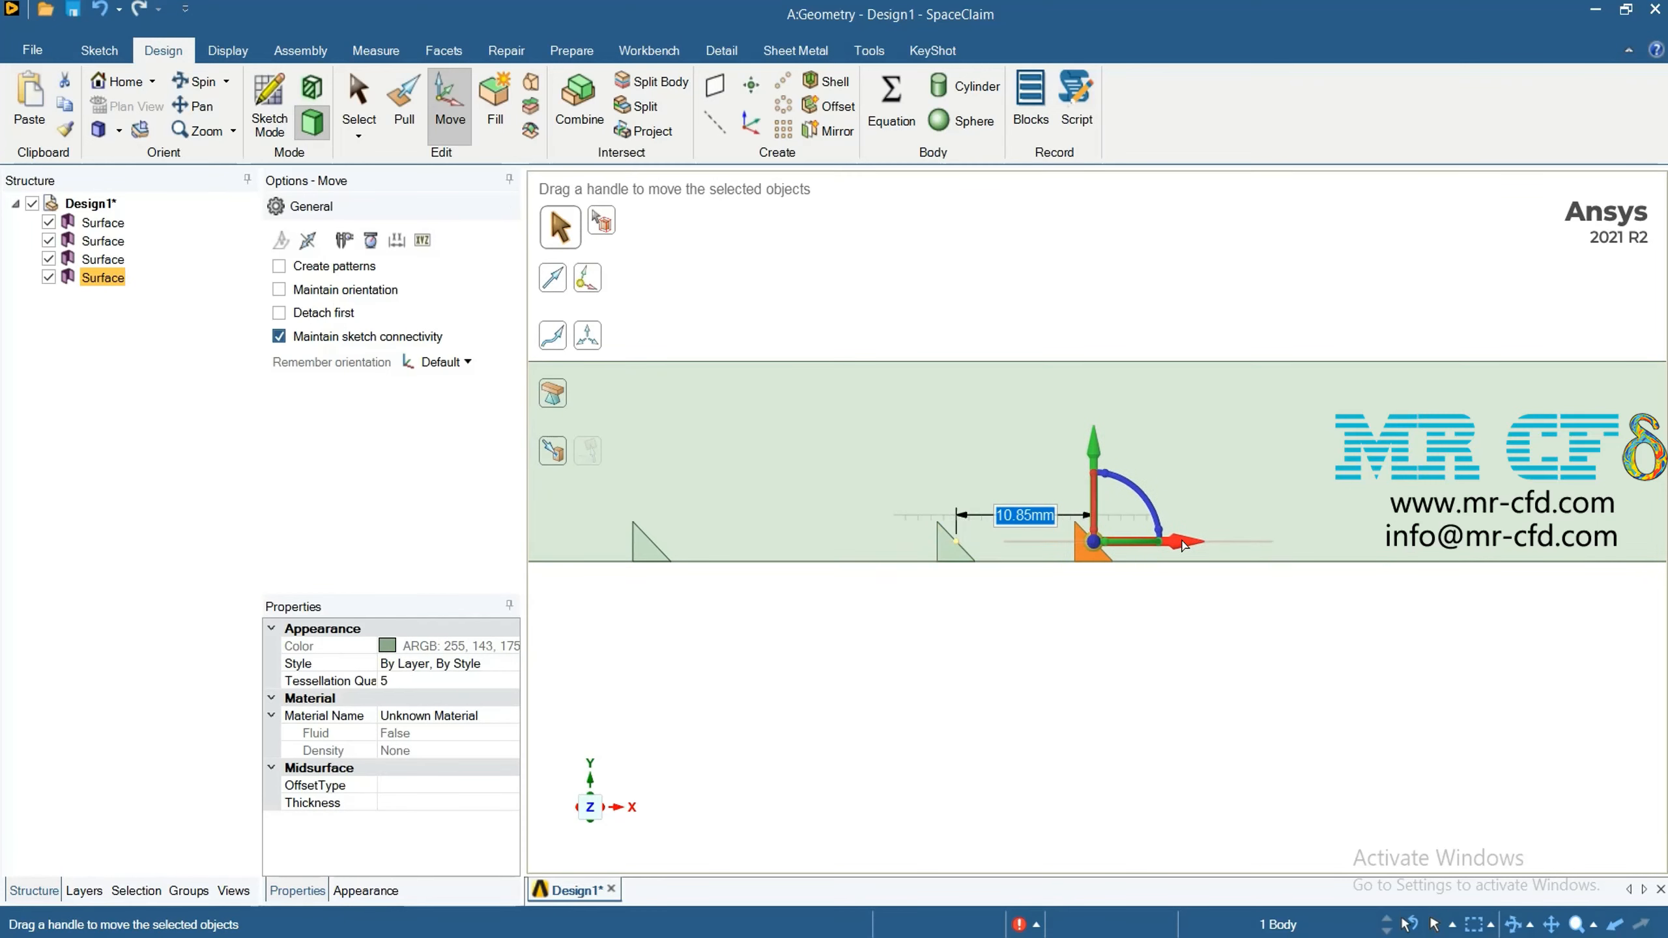
type("24")
key("Return")
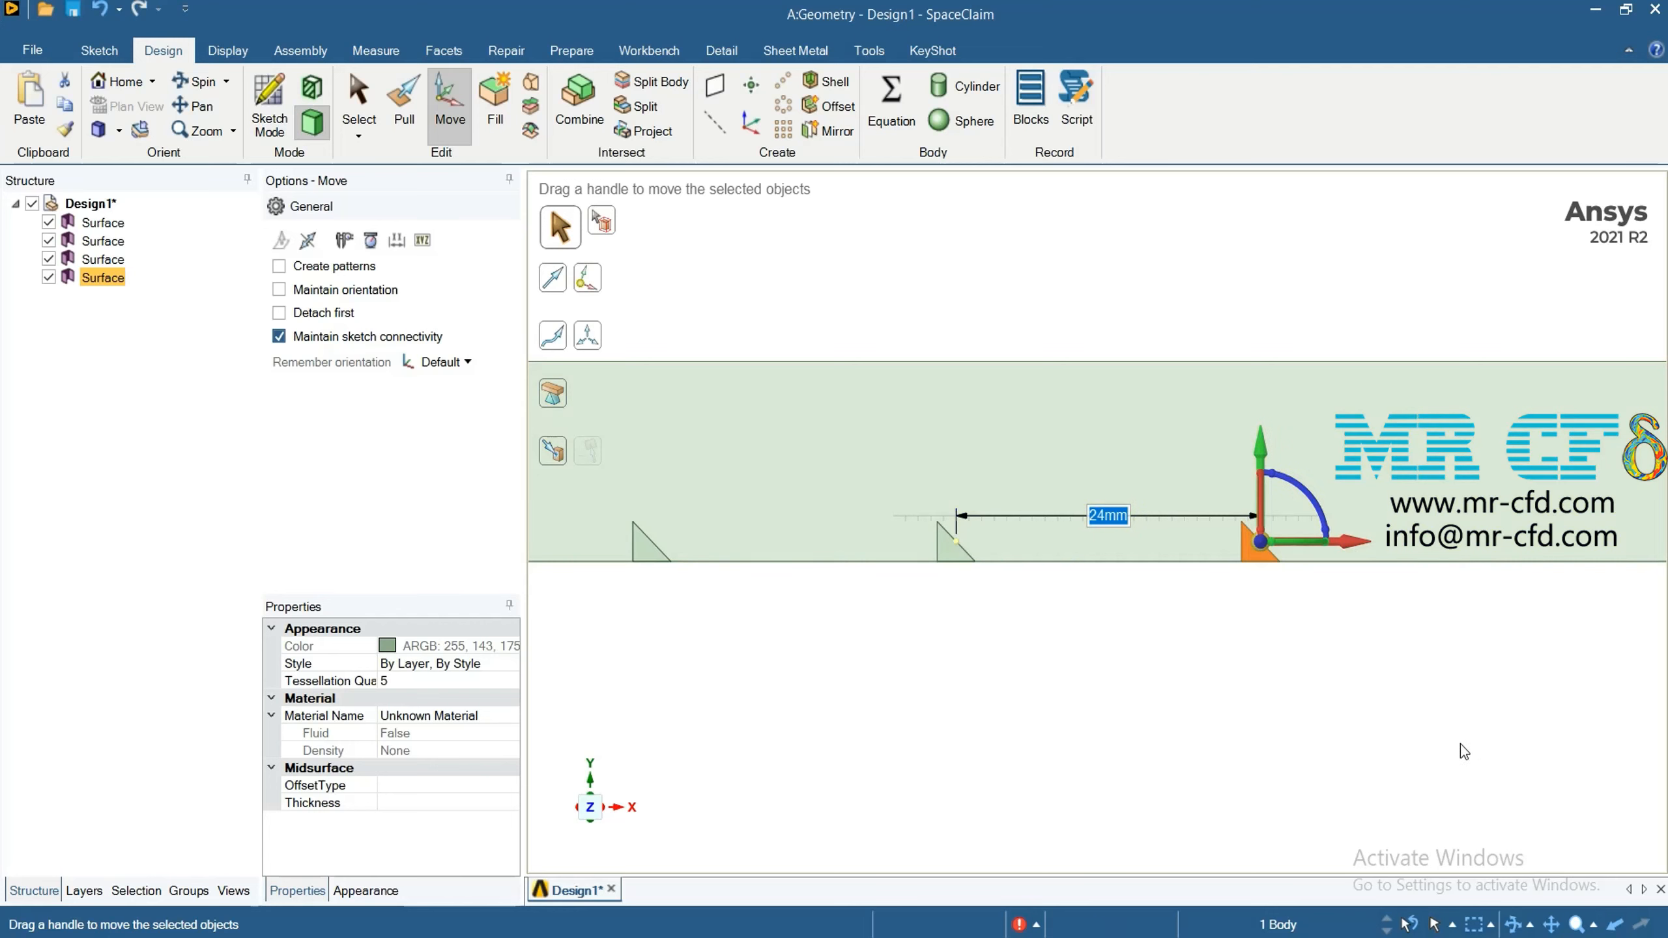
left_click(1374, 679)
Copy the fourth triangle surface and paste the duplicate in place as the fifth triangle
left_click(114, 278)
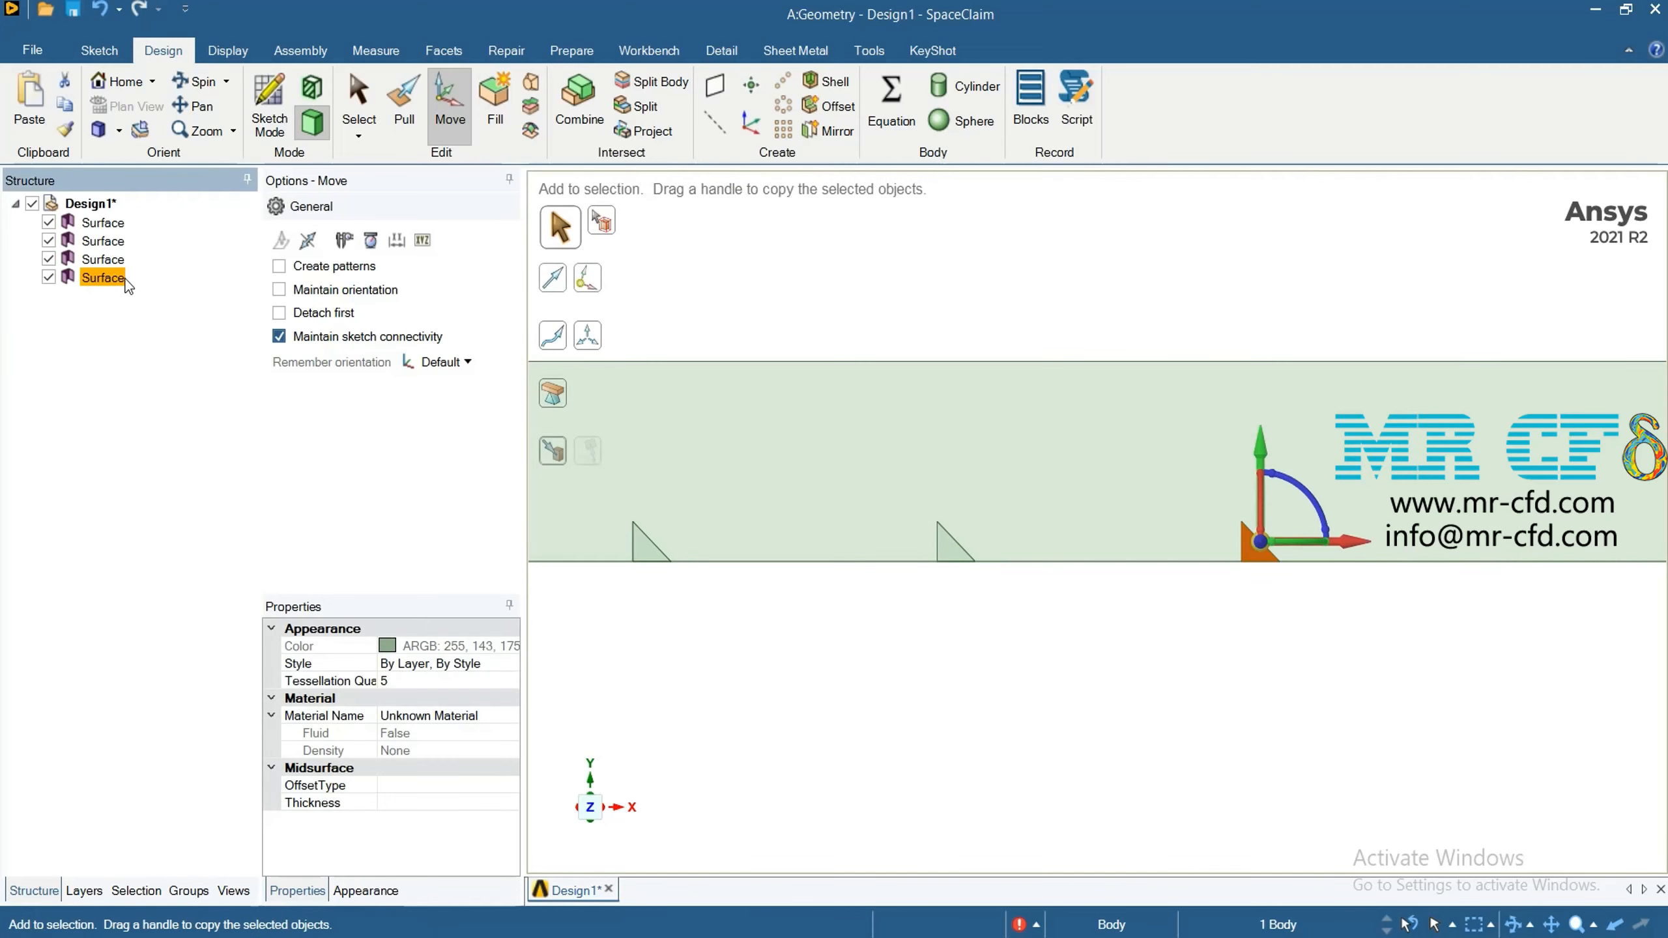
key("ctrl+c")
key("ctrl+v")
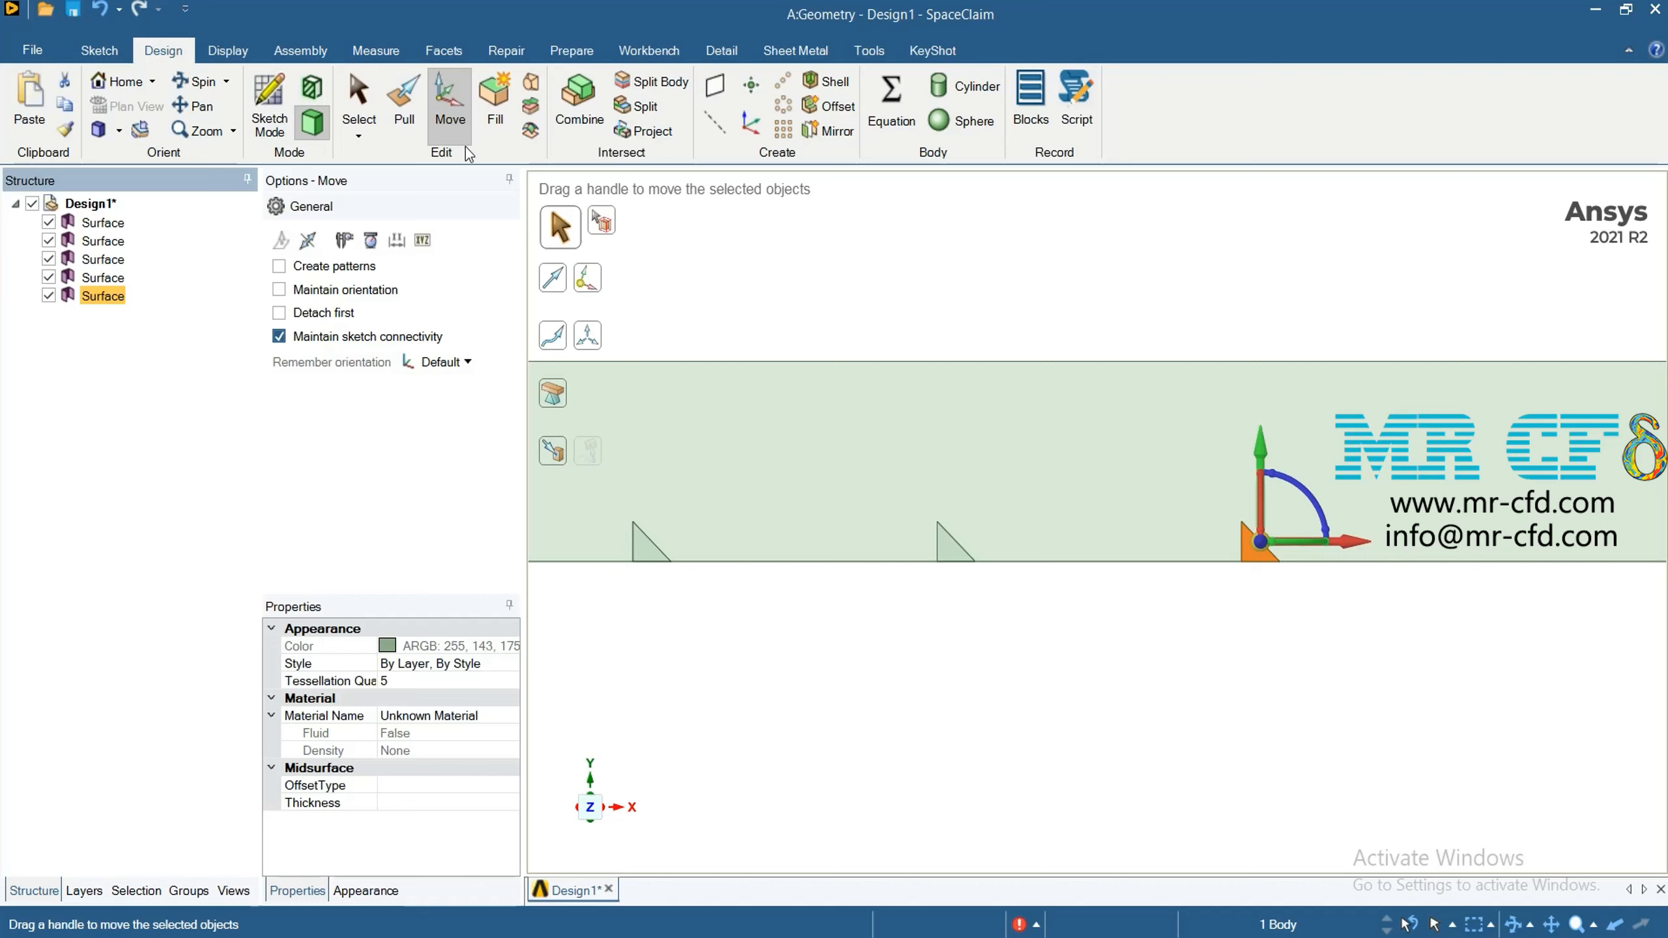
Move the fifth triangle surface 24 mm in the positive X direction from the fourth one
left_click_drag(1369, 542, 1444, 554)
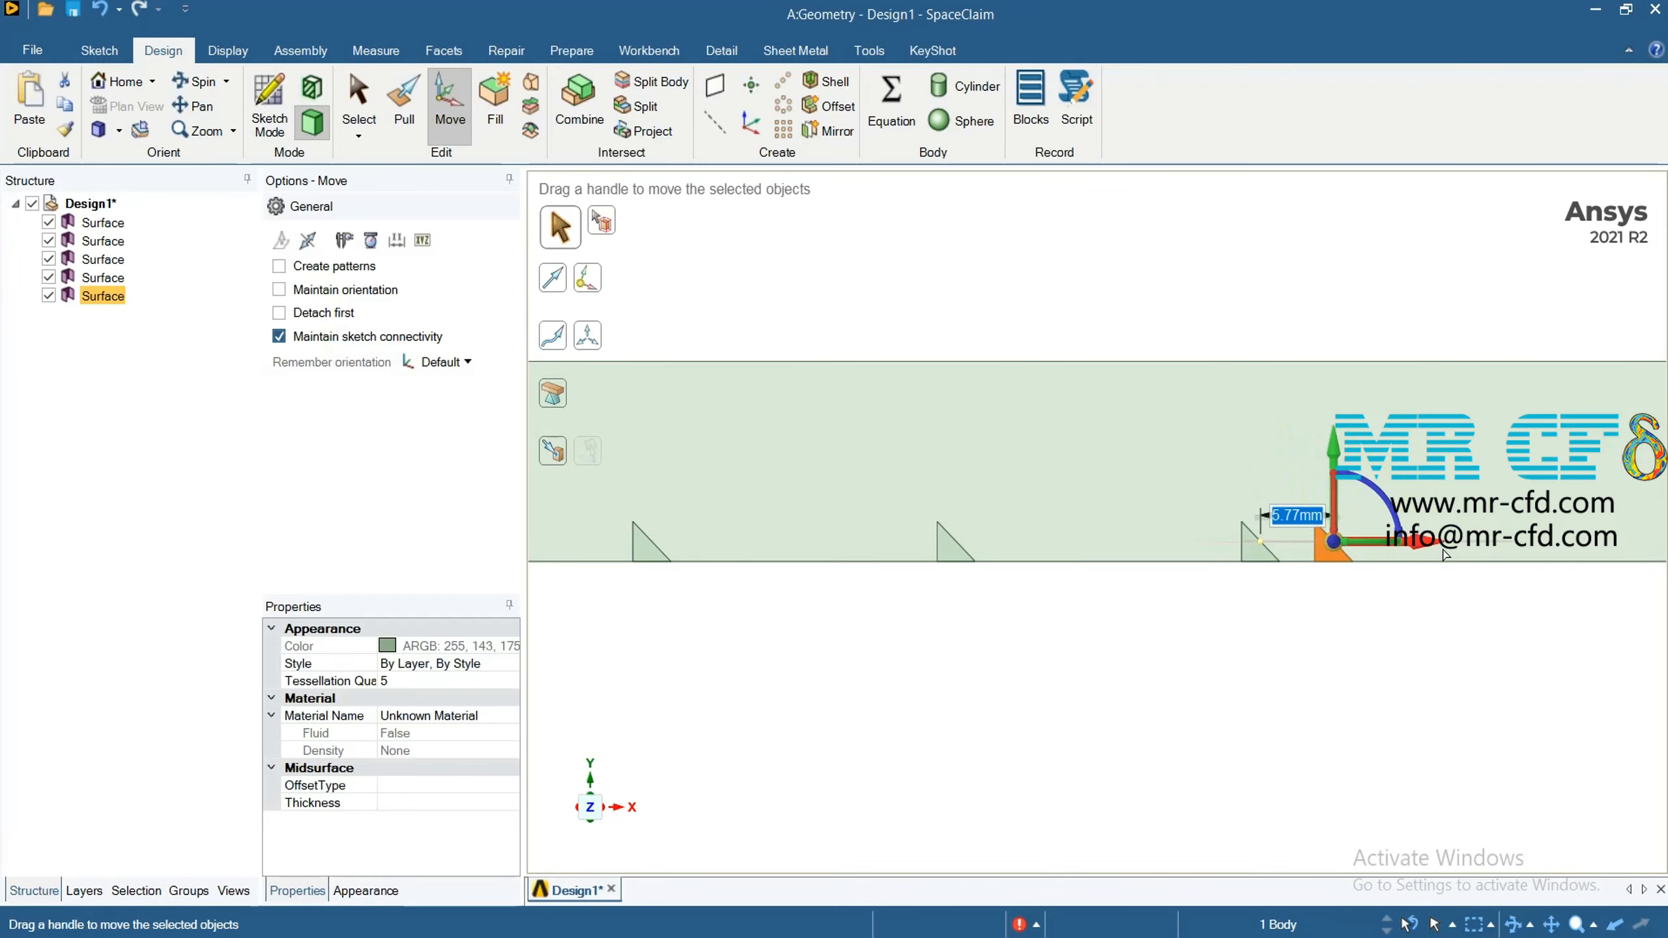
type("24")
key("Return")
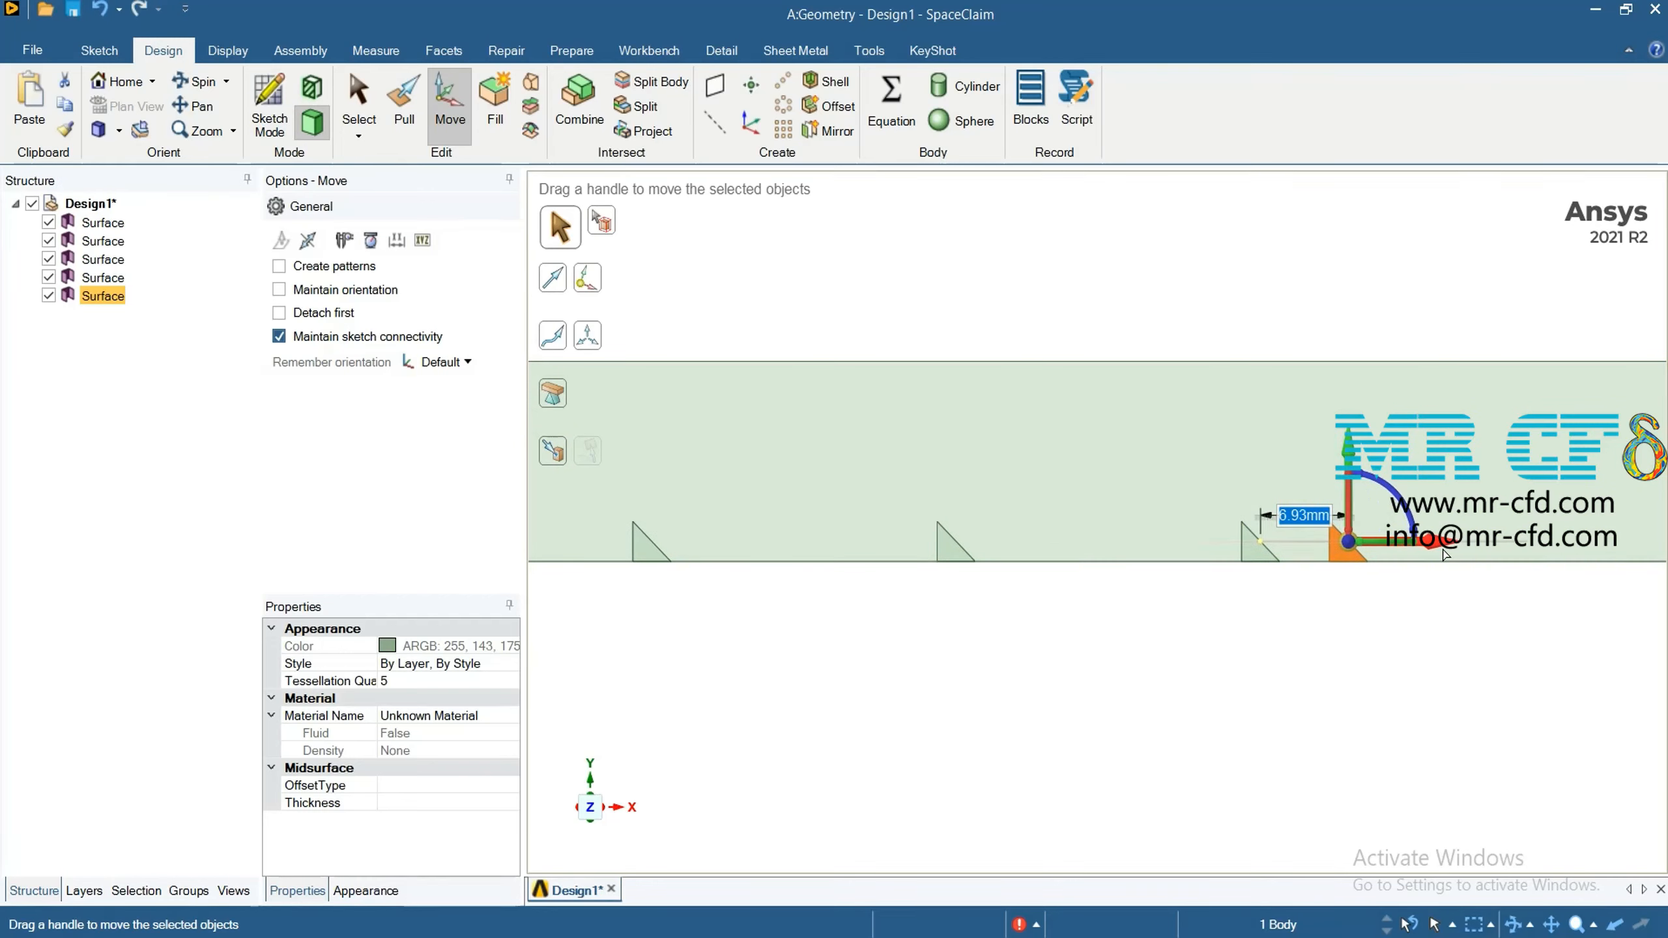
left_click(1619, 676)
scroll(1466, 647, "down", 5)
scroll(1461, 651, "down", 5)
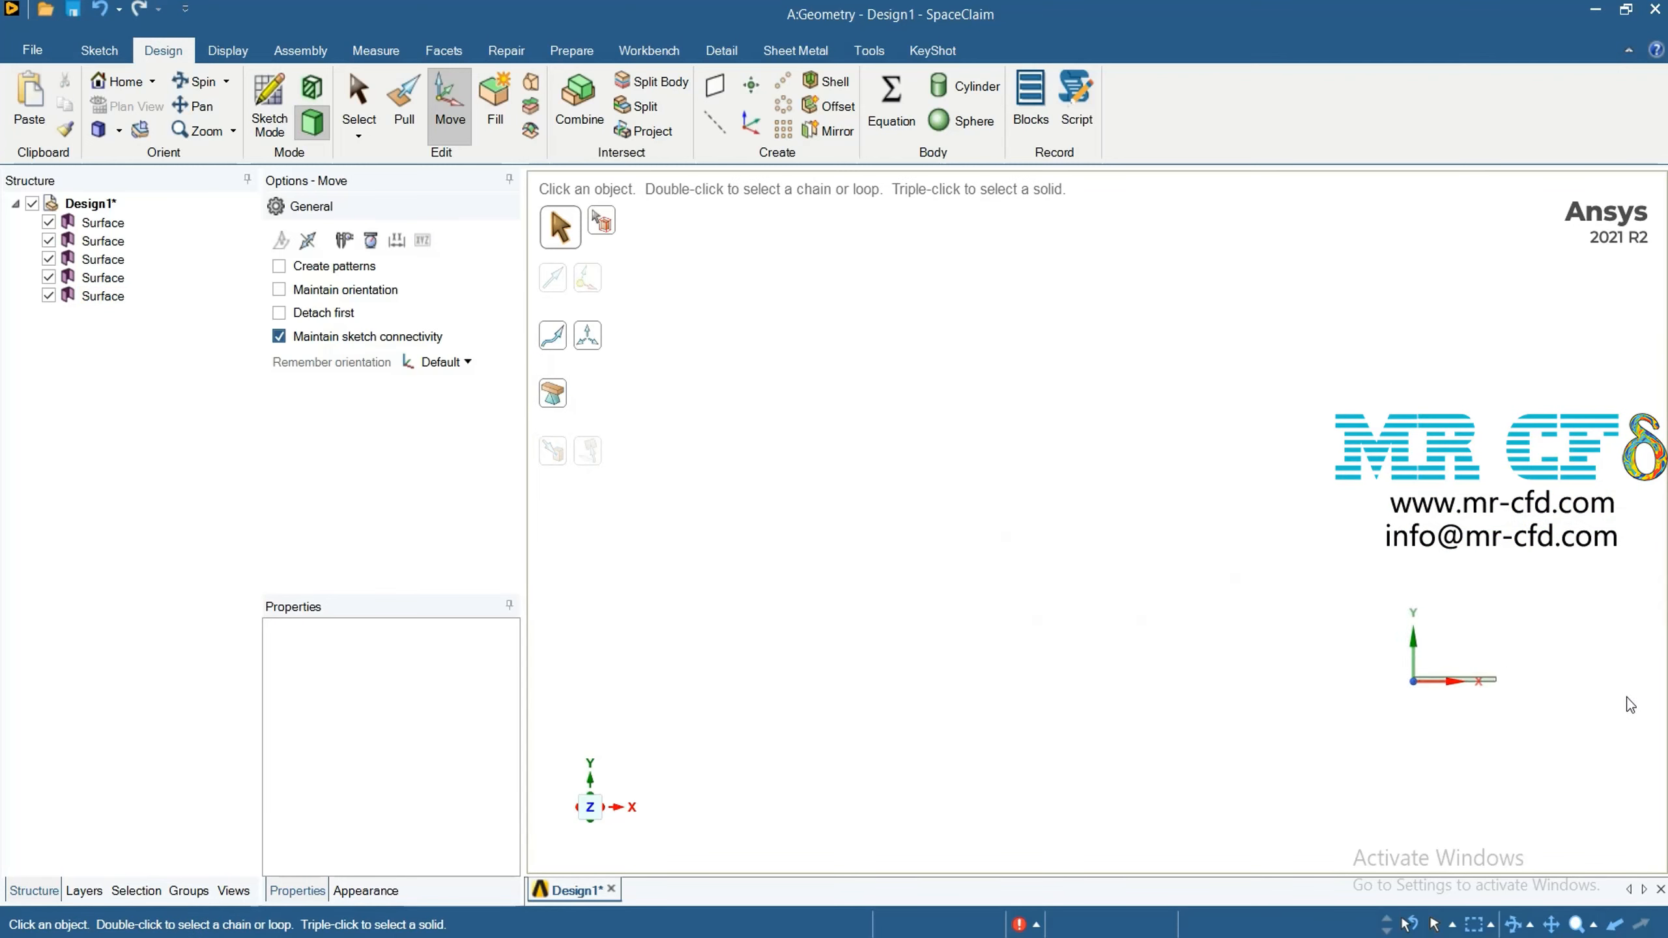
scroll(1631, 705, "up", 5)
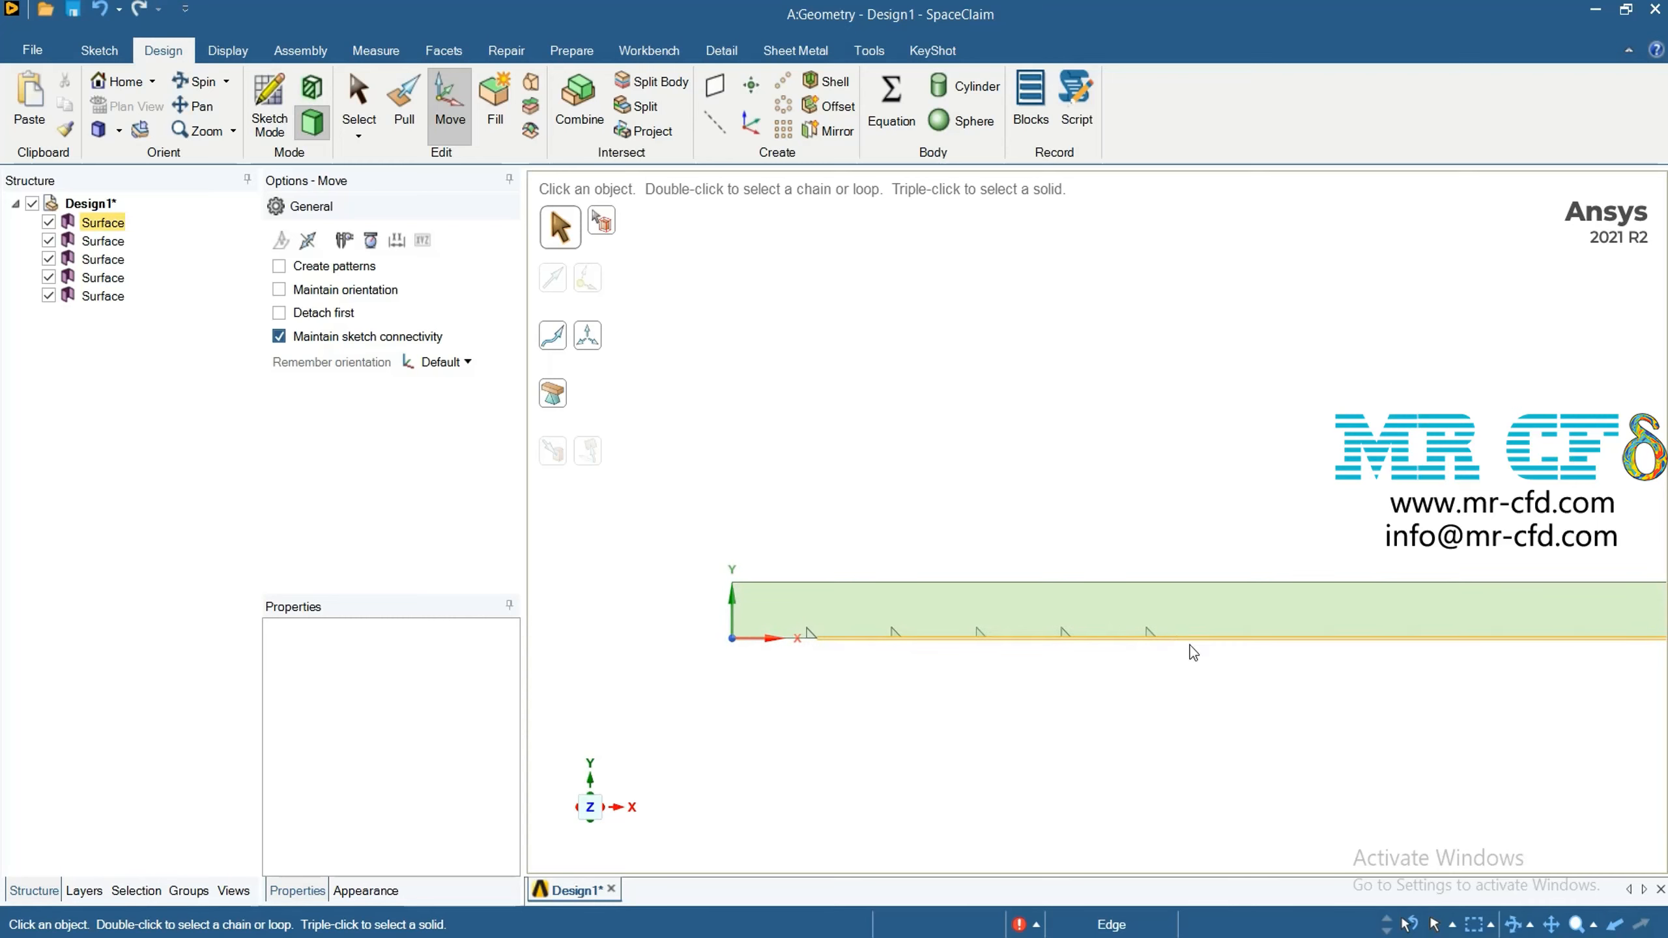
Duplicate the fifth triangle surface and move the copy 24 mm in the positive X direction as the sixth triangle
left_click(110, 306)
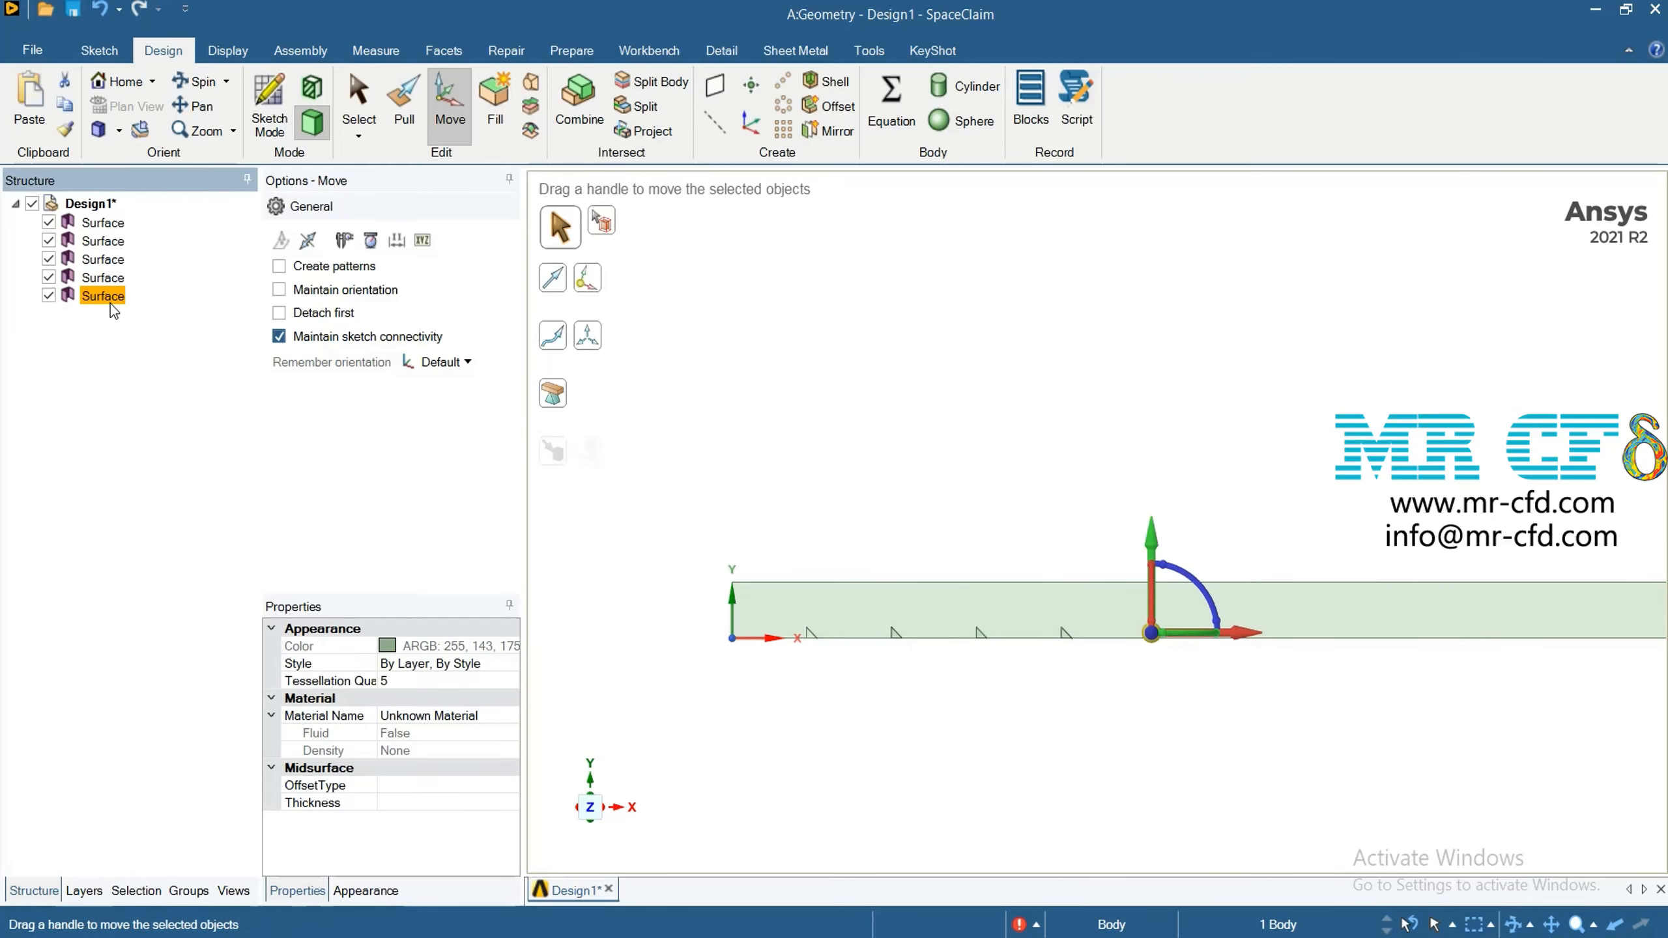
key("ctrl+c")
key("ctrl+v")
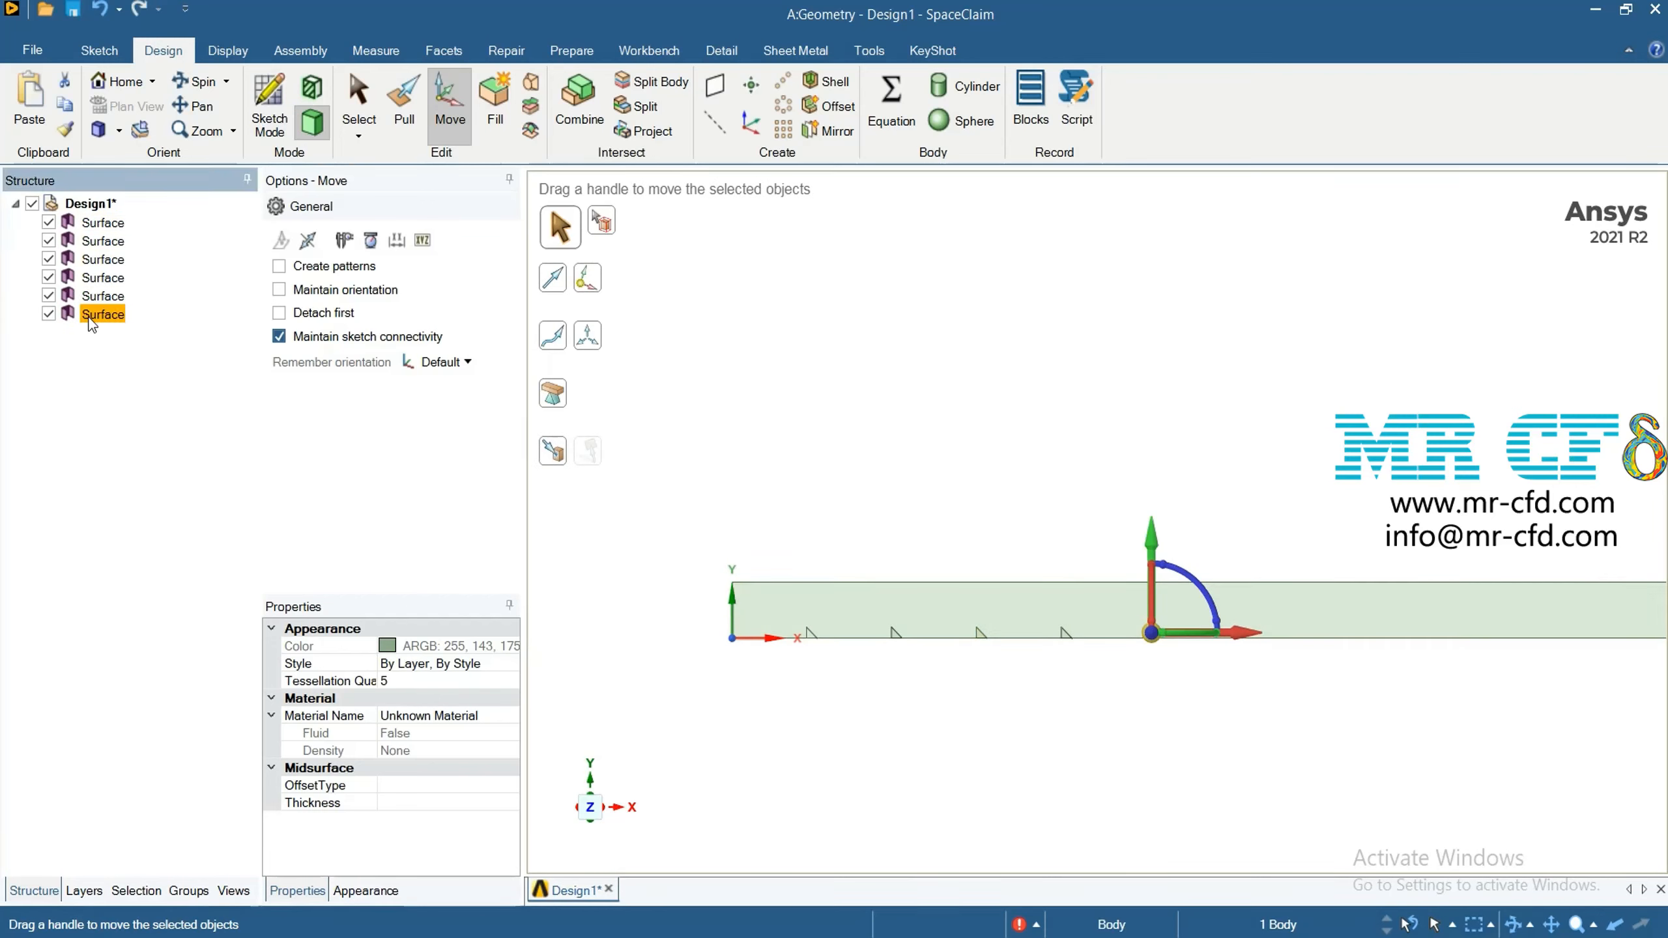
scroll(1251, 665, "up", 3)
left_click(1206, 601)
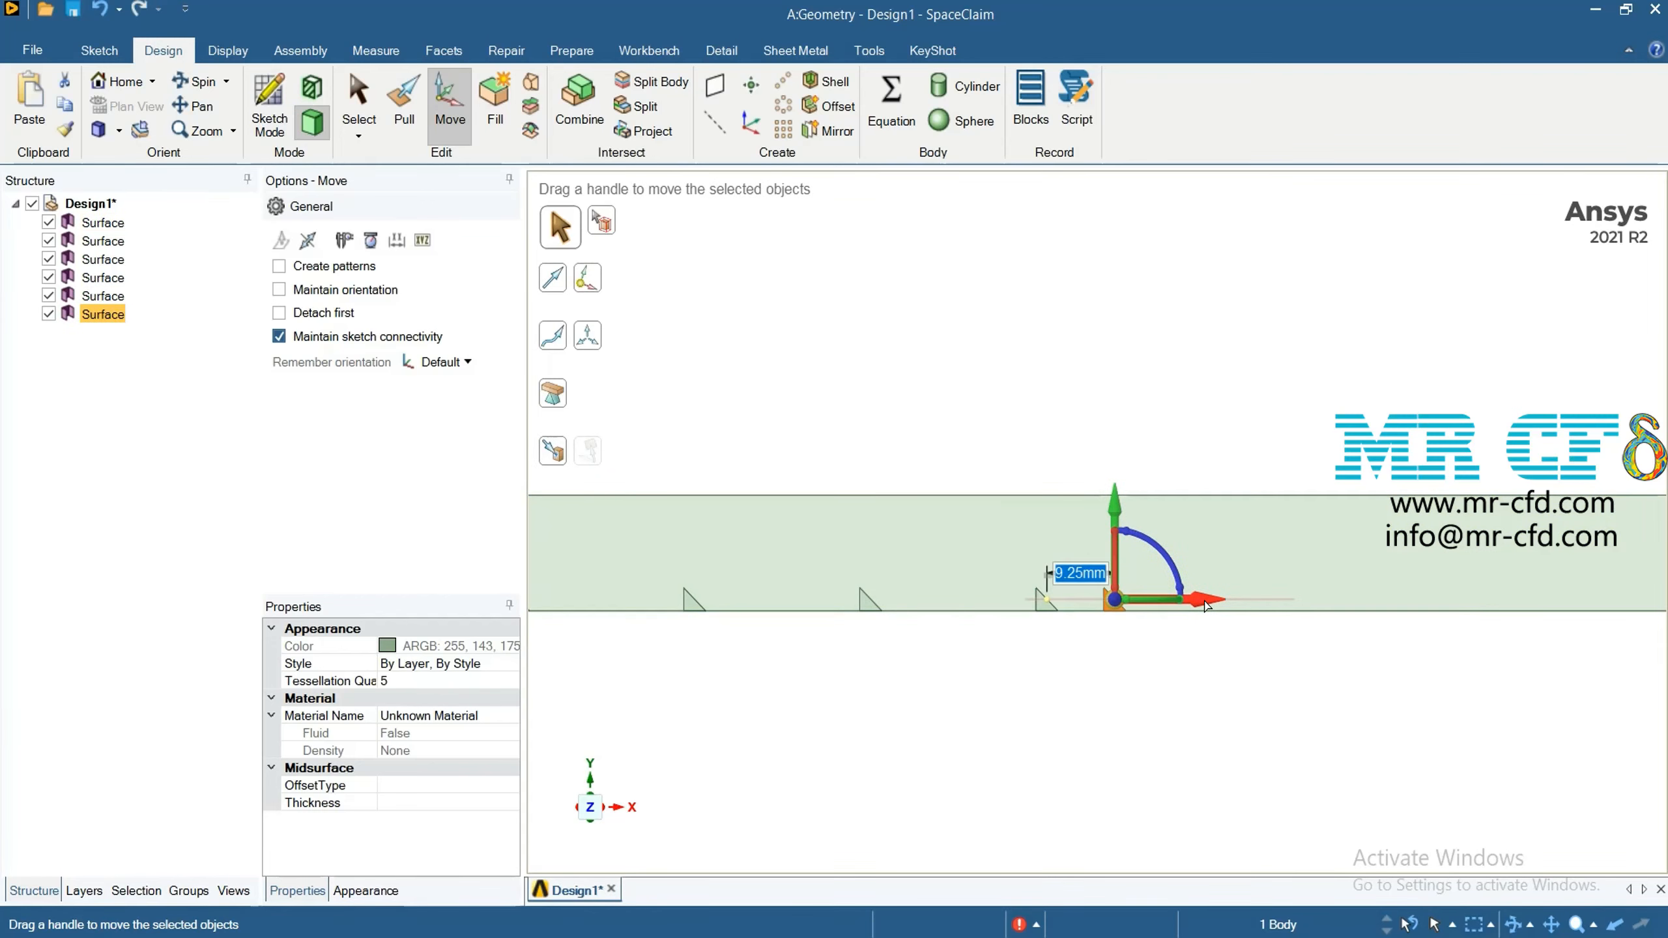
type("24")
key("Return")
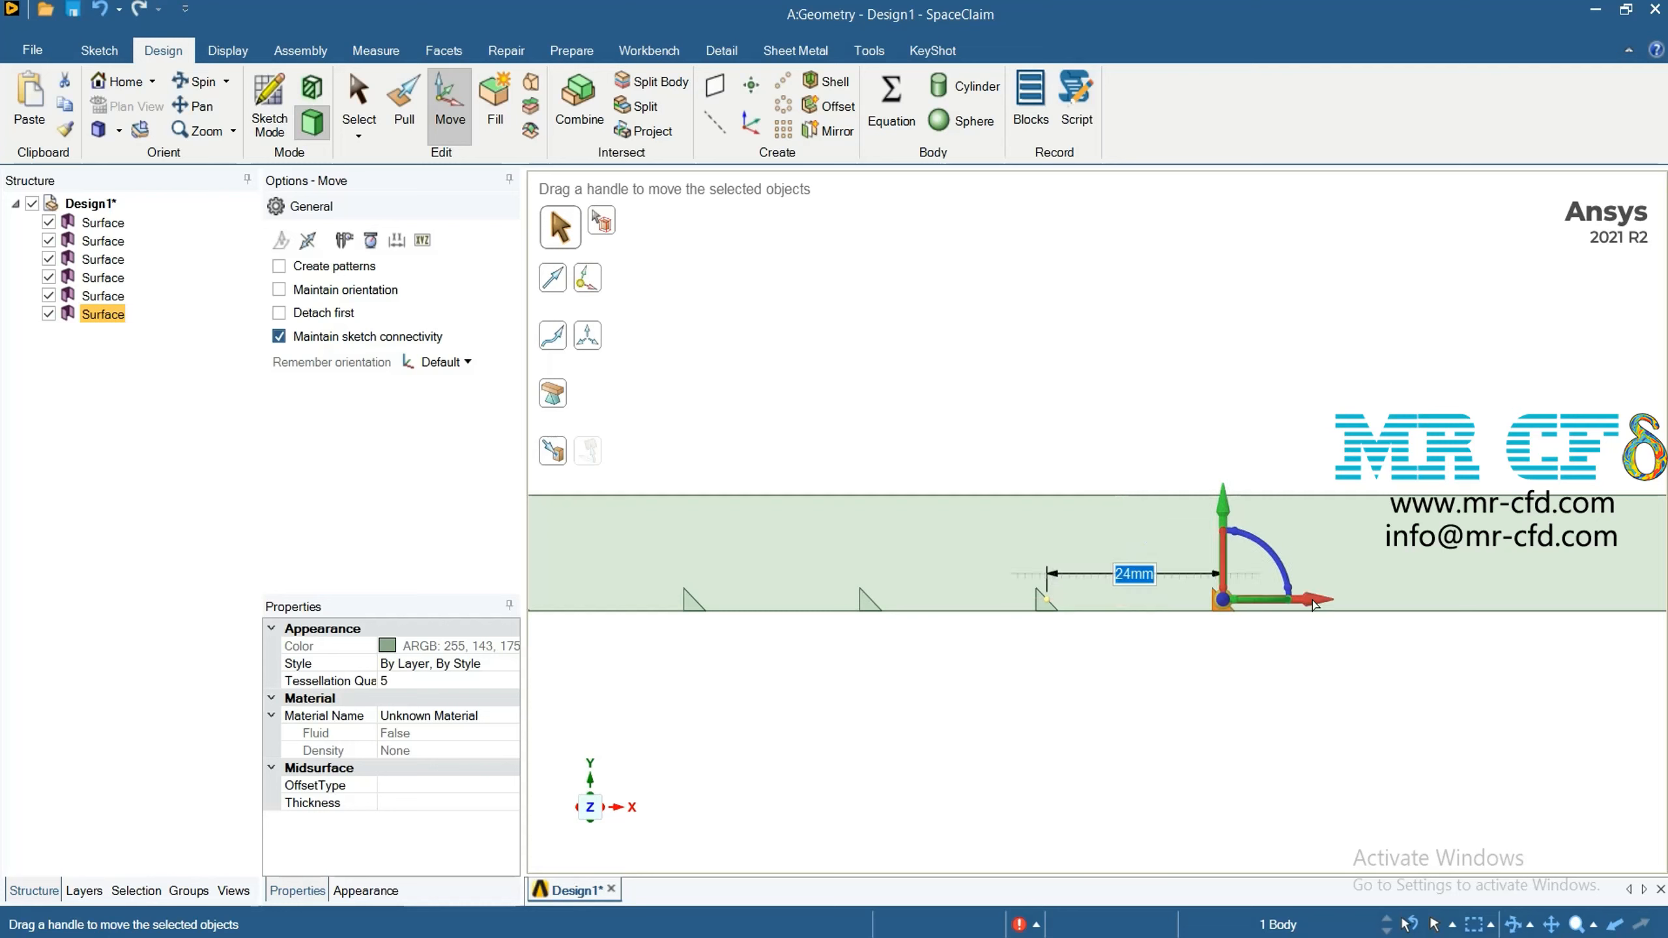
left_click(1055, 791)
Duplicate the sixth triangle surface and move the copy 24 mm in the positive X direction as the seventh triangle
left_click(103, 315)
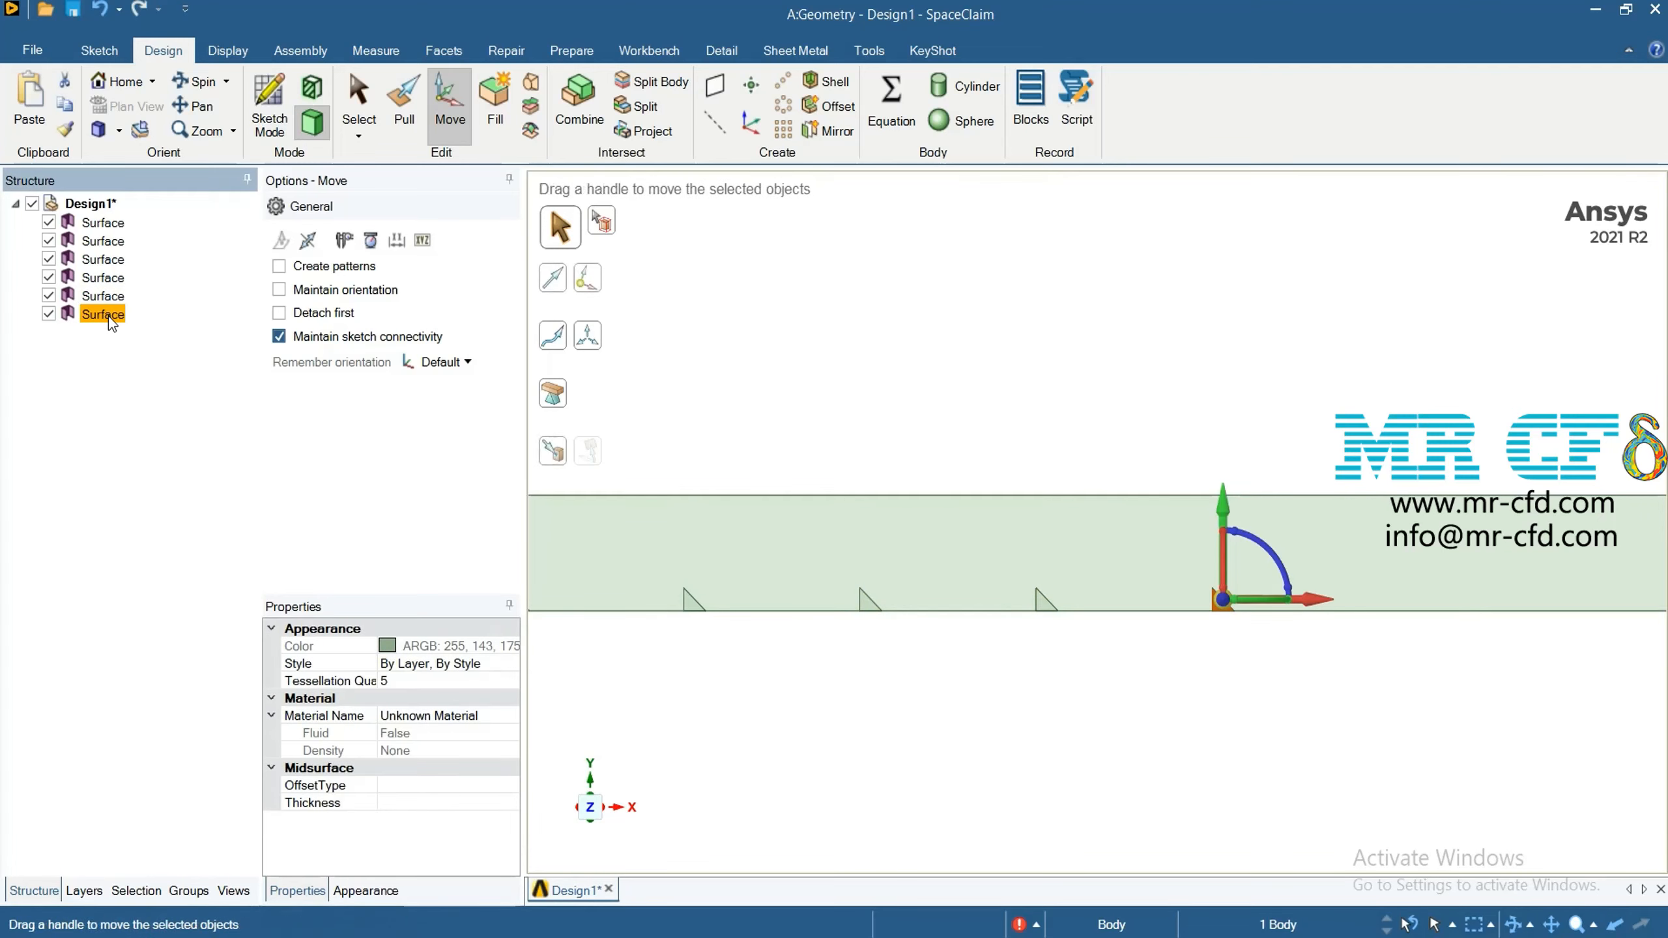
key("ctrl+c")
key("ctrl+v")
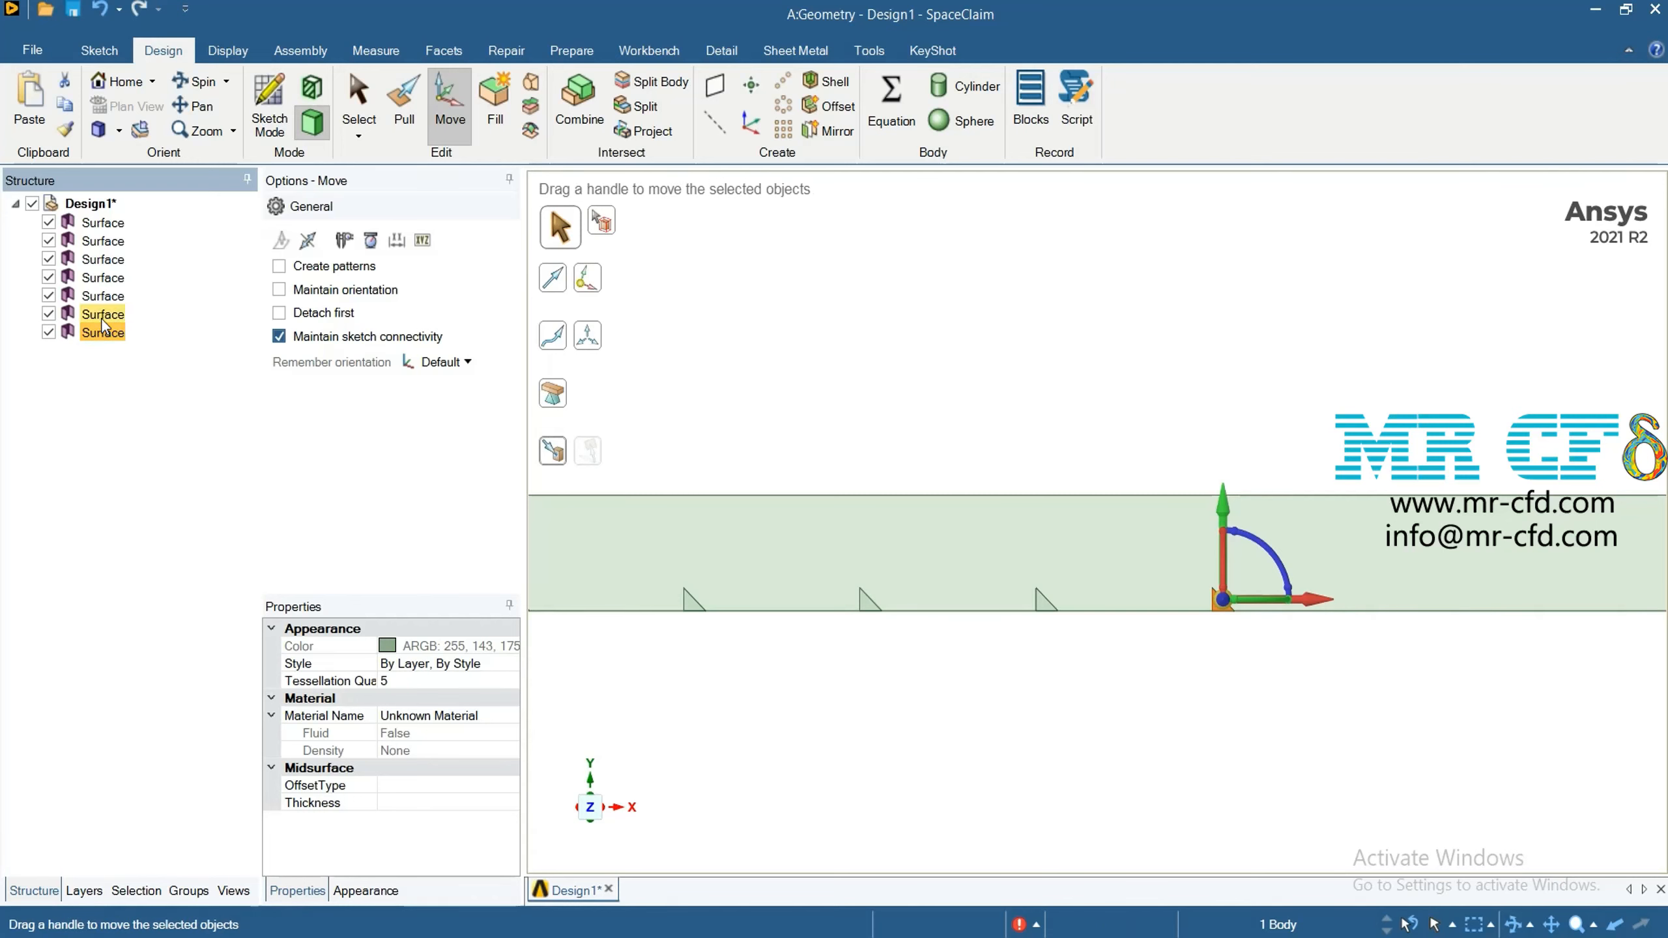
left_click_drag(1344, 602, 1486, 604)
left_click(1327, 708)
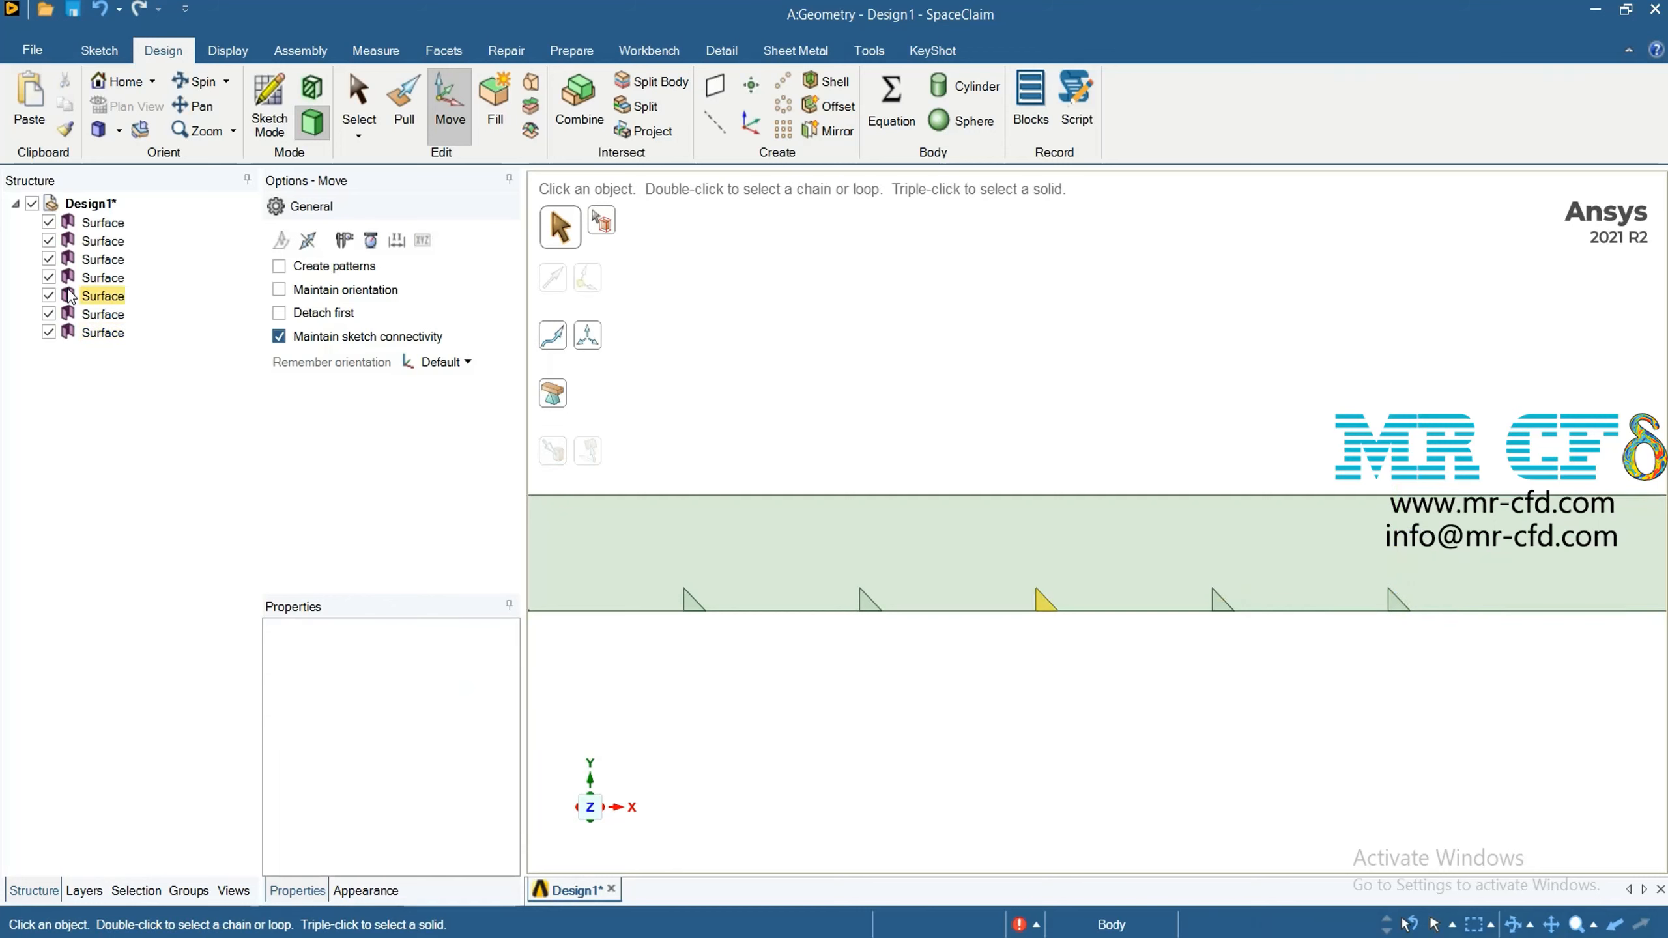
Duplicate the seventh triangle surface and move the copy 24 mm in the positive X direction as the eighth triangle
left_click(99, 334)
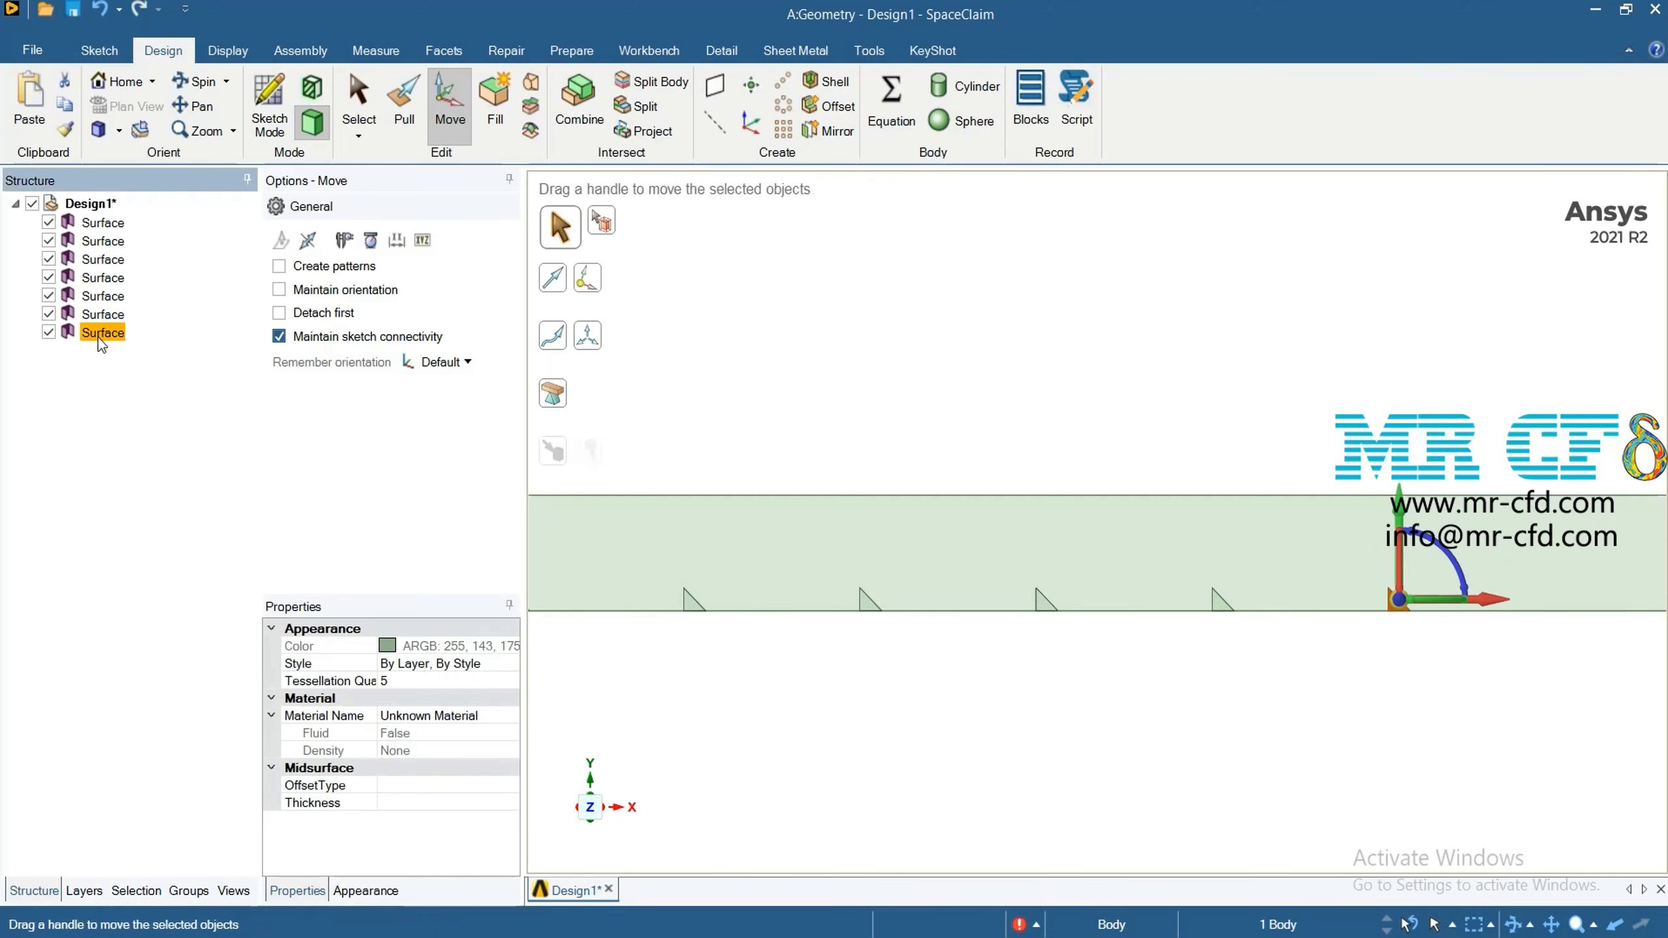
key("ctrl+c")
key("ctrl+v")
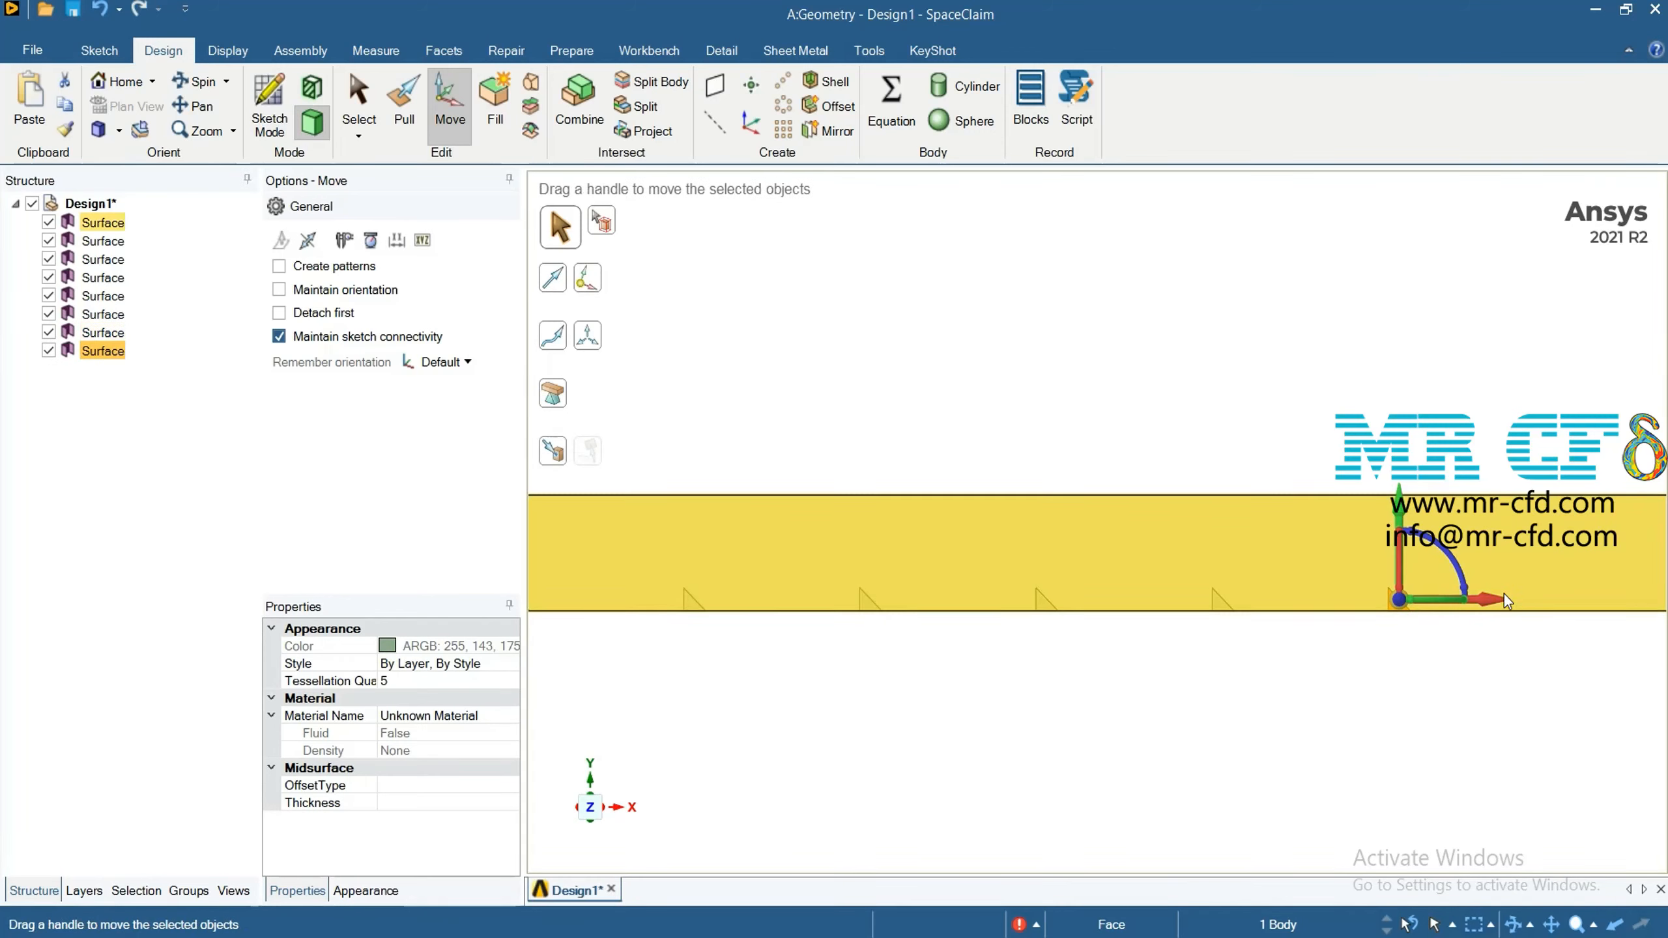
left_click_drag(1504, 599, 1578, 611)
type("2")
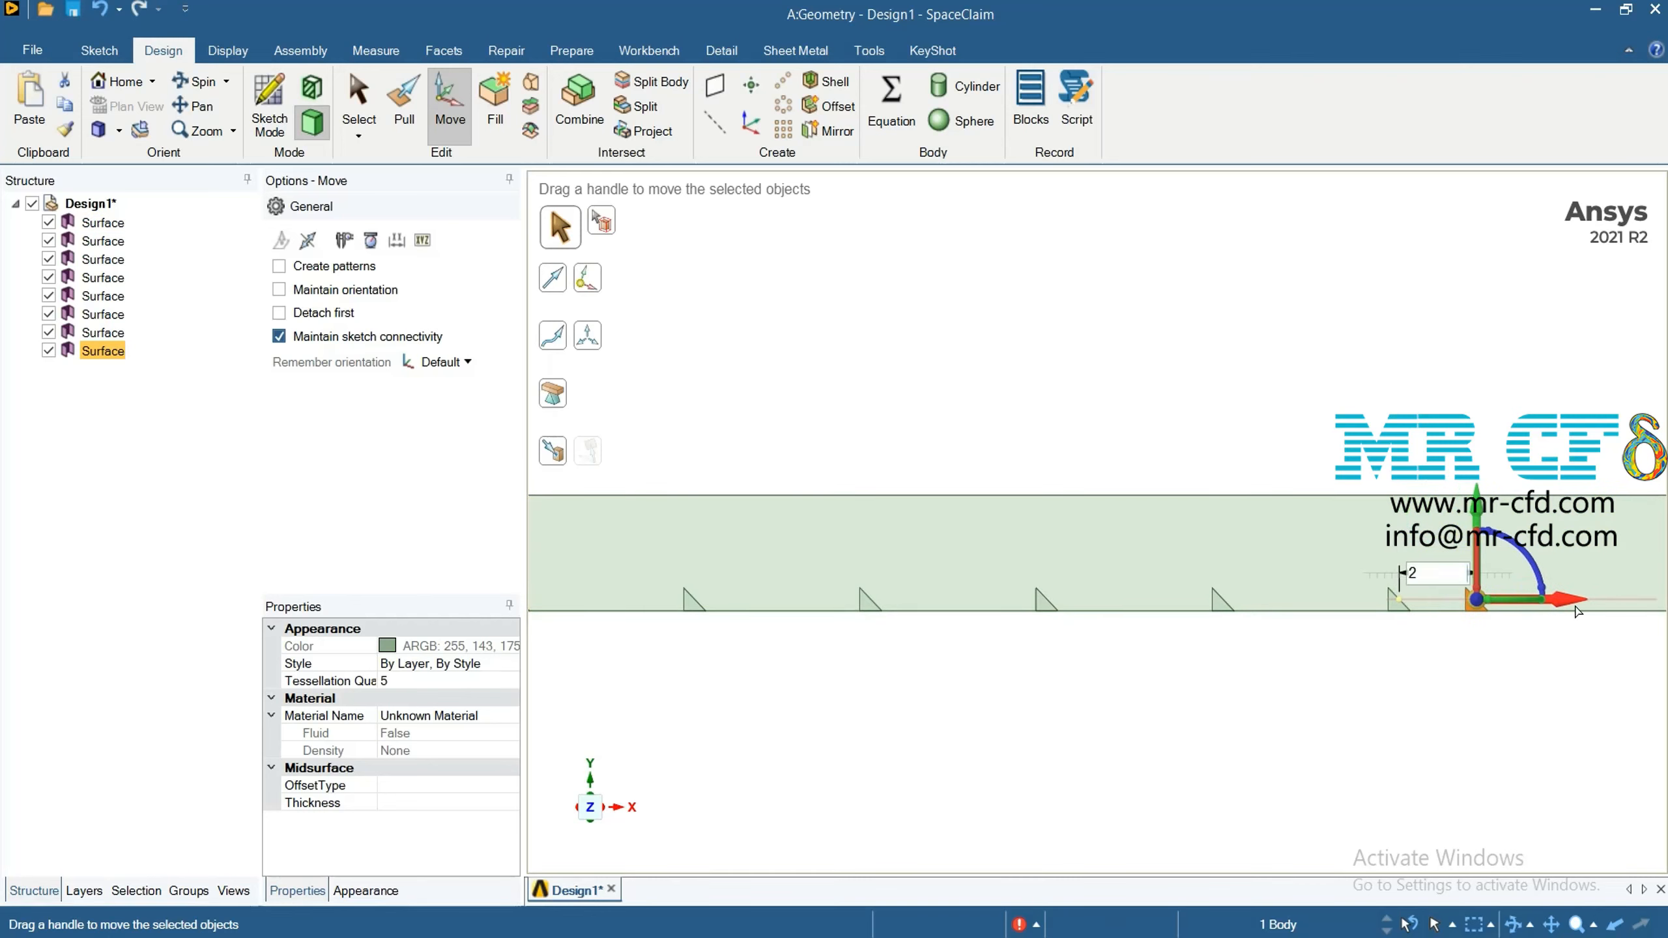
type("4")
key("Return")
scroll(1379, 526, "down", 2)
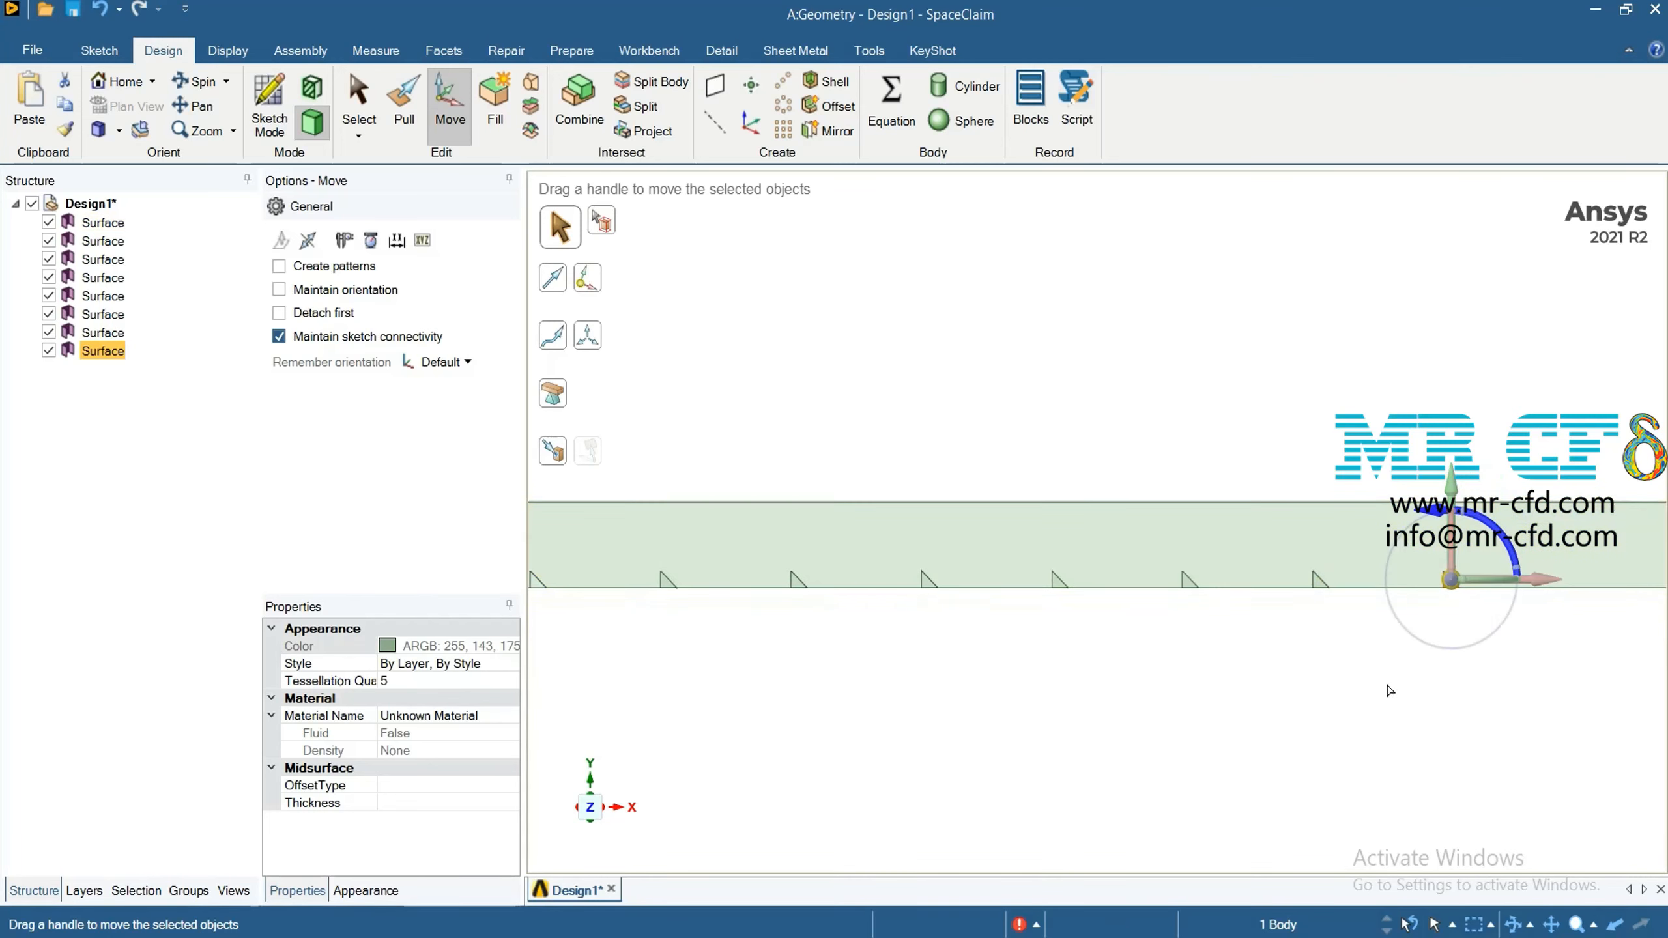
left_click(1367, 682)
Duplicate the eighth triangle surface and move the copy 24 mm in the positive X direction as the ninth triangle
scroll(1368, 682, "down", 2)
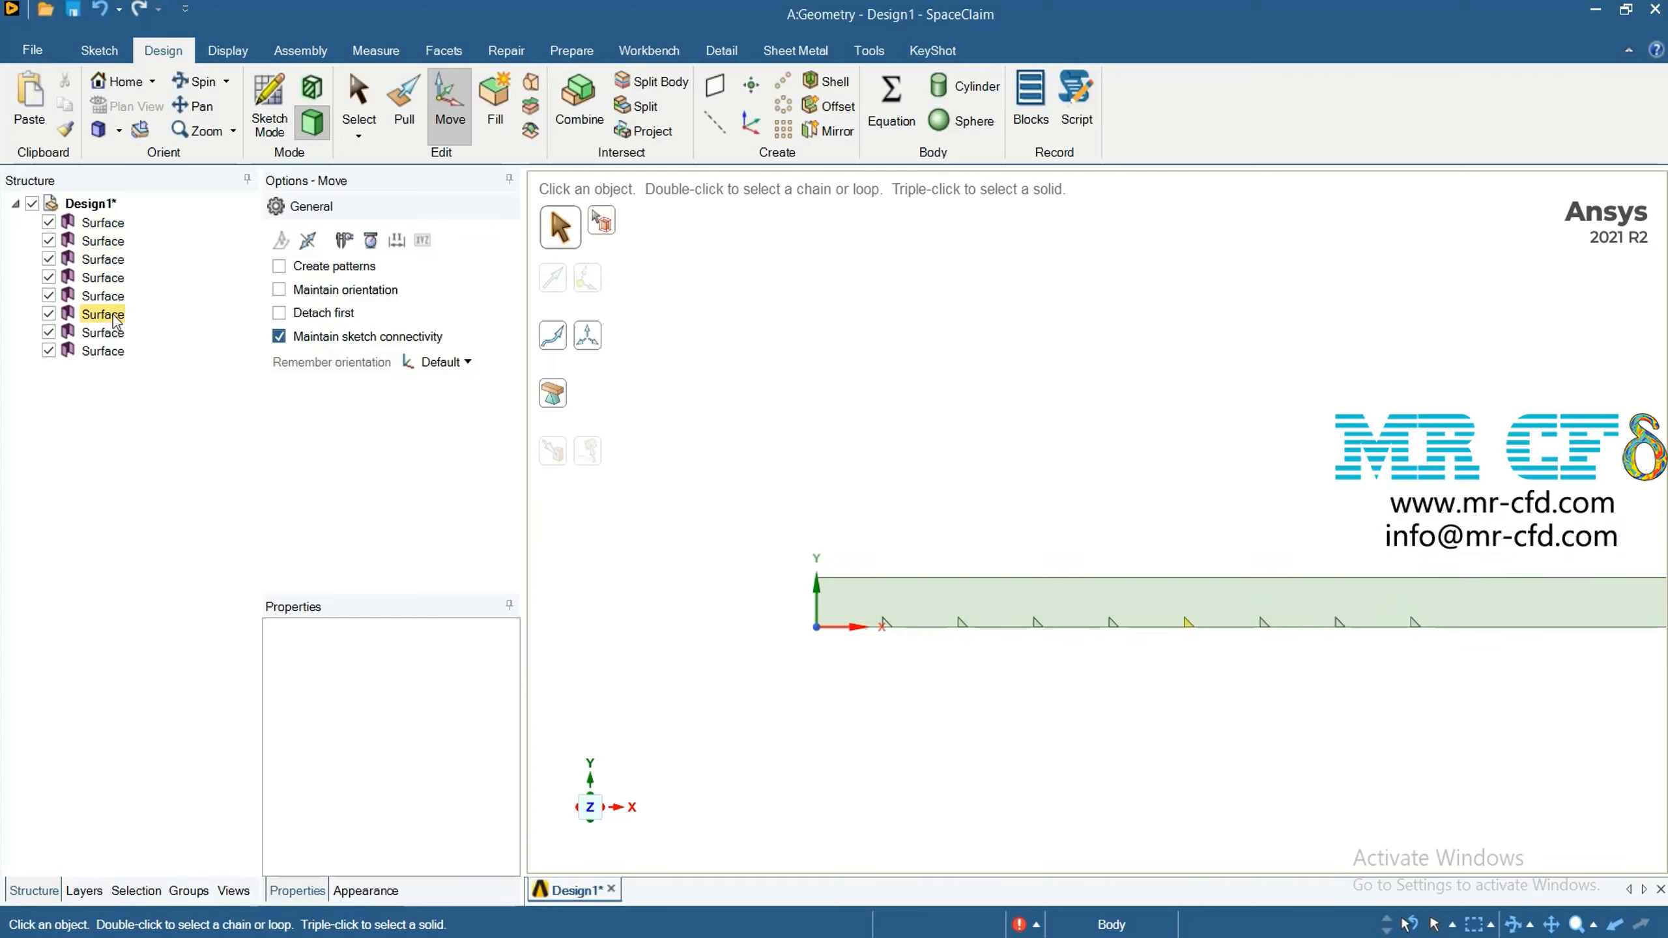
left_click(114, 351)
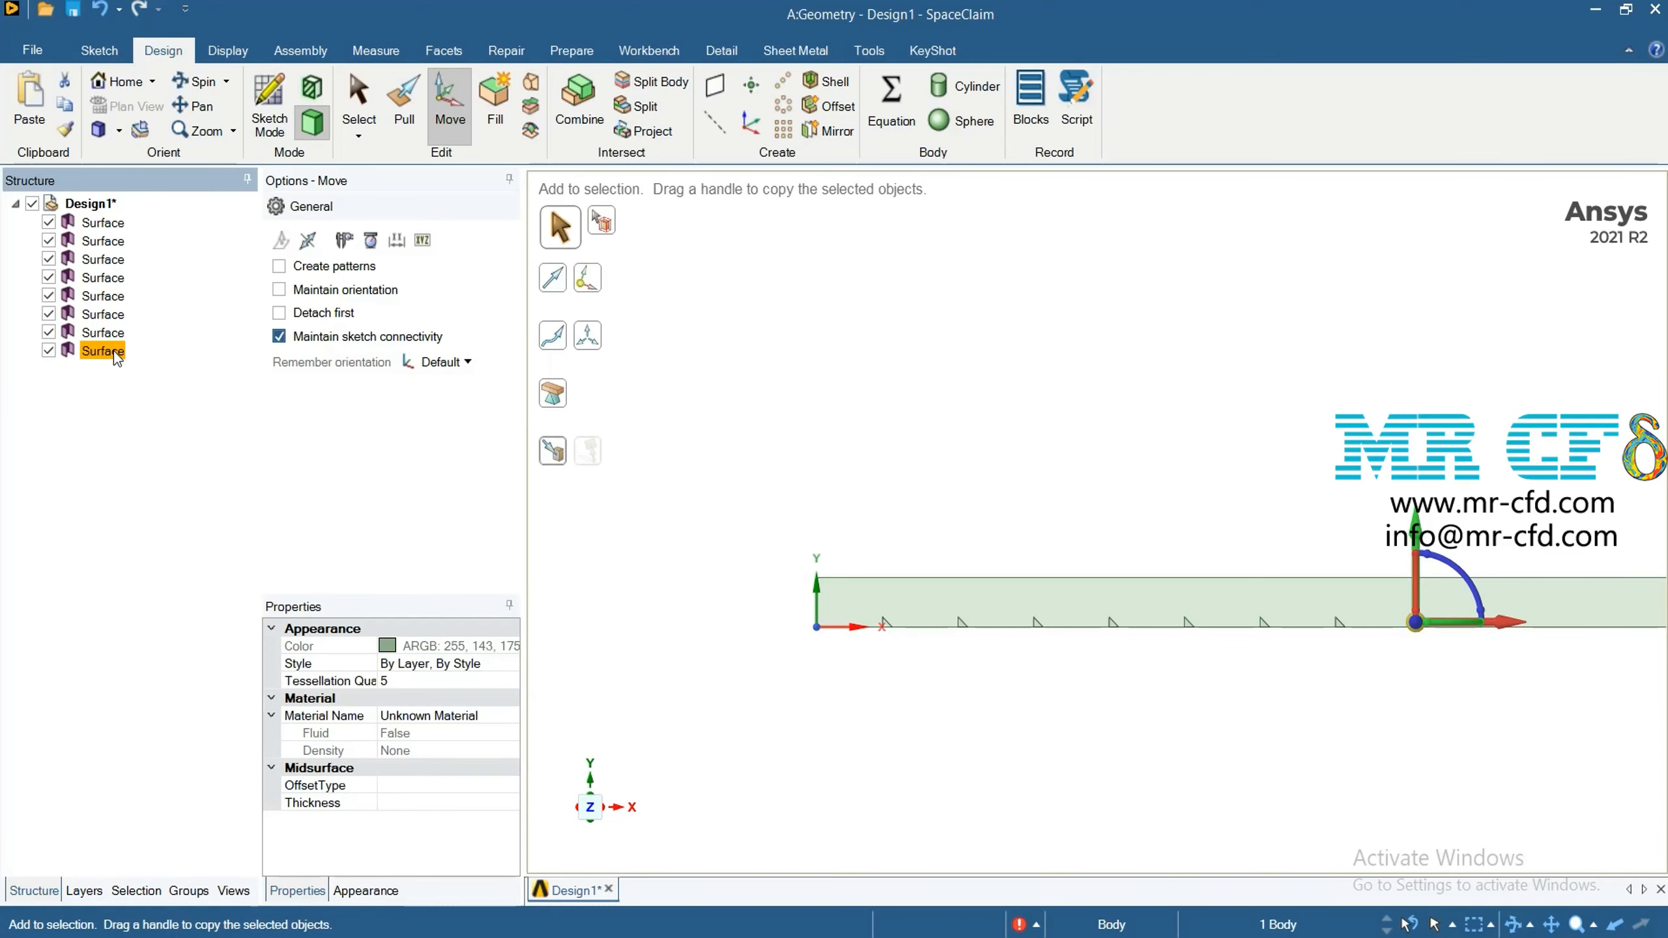
key("ctrl+v")
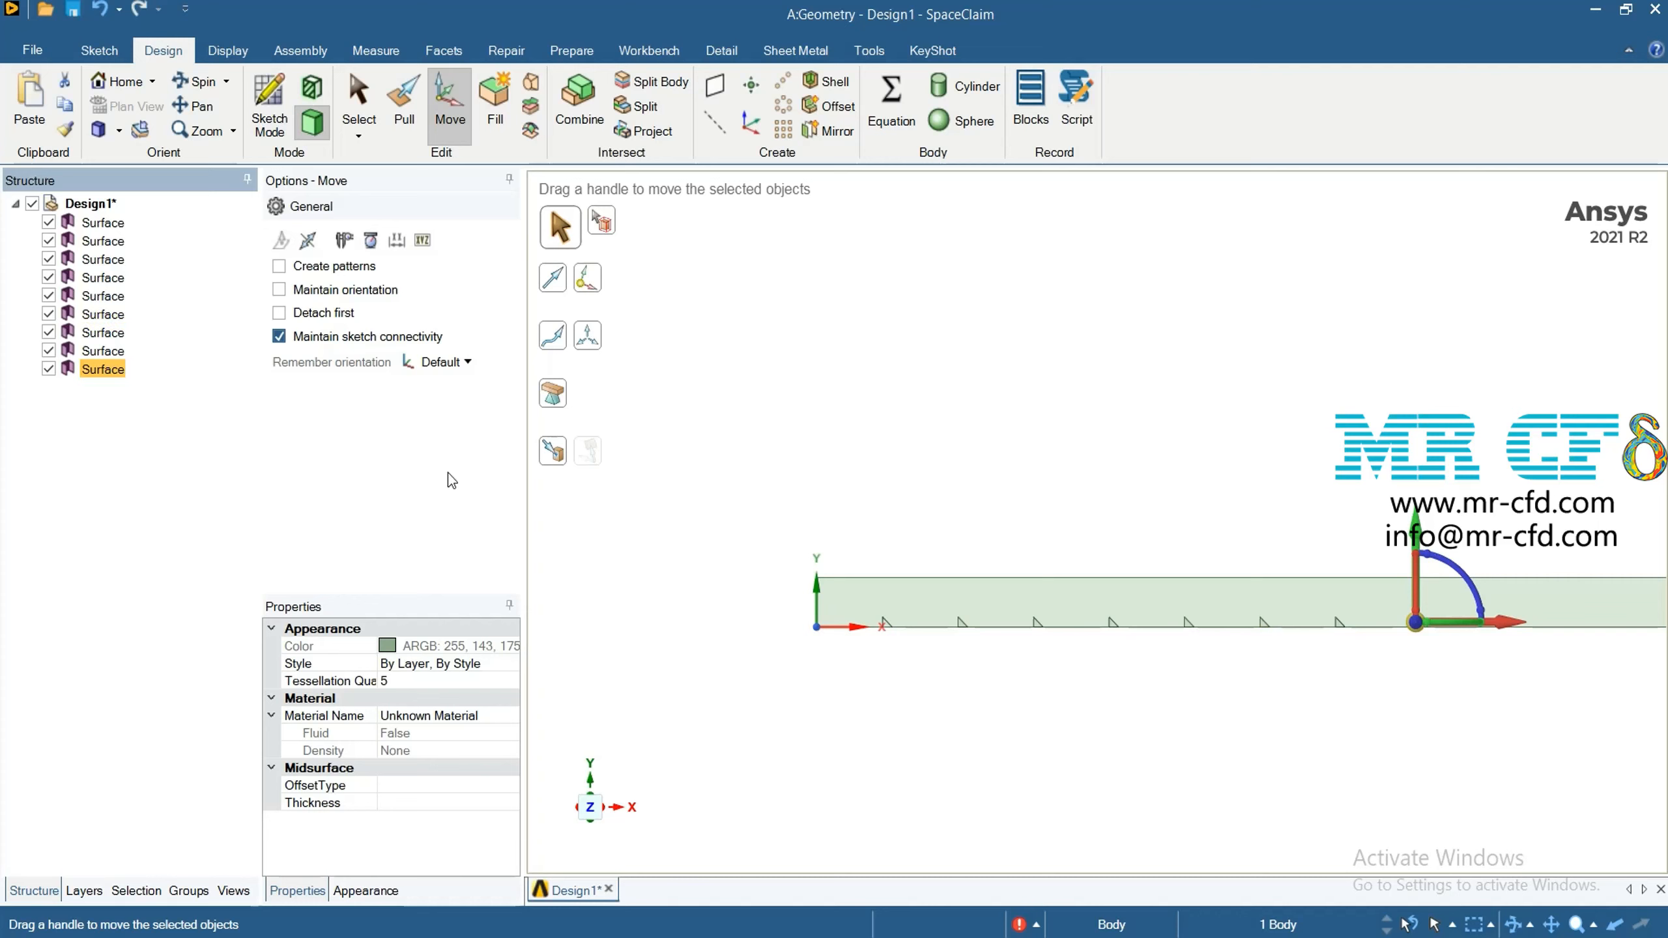
left_click_drag(1514, 625, 1571, 636)
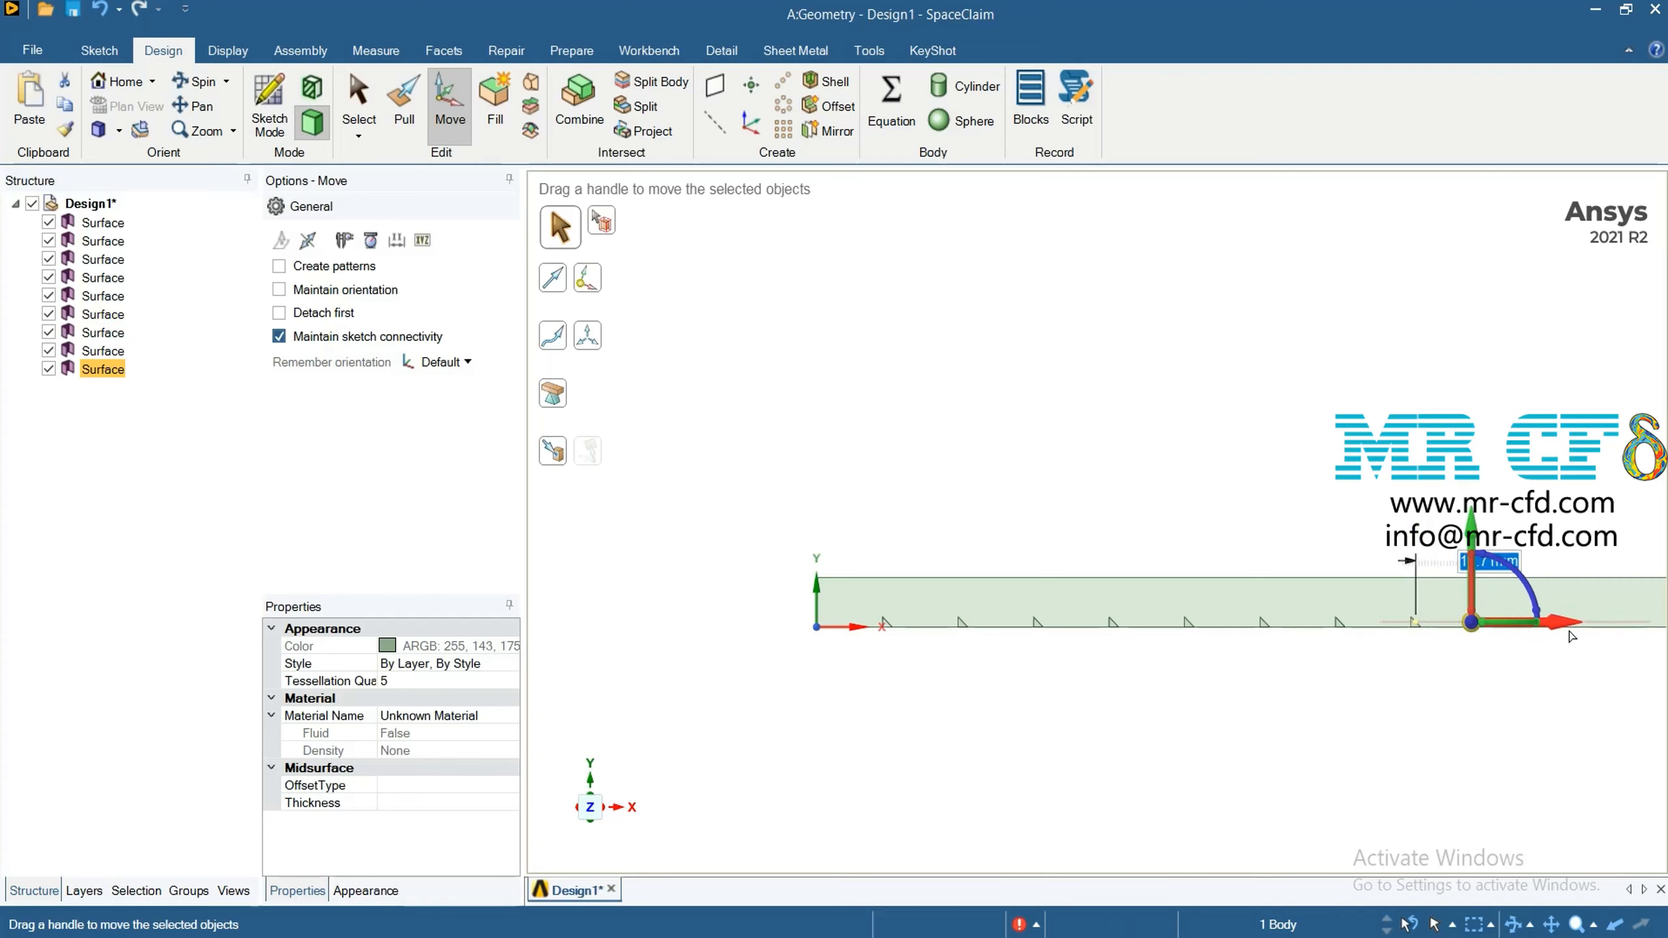
type("24")
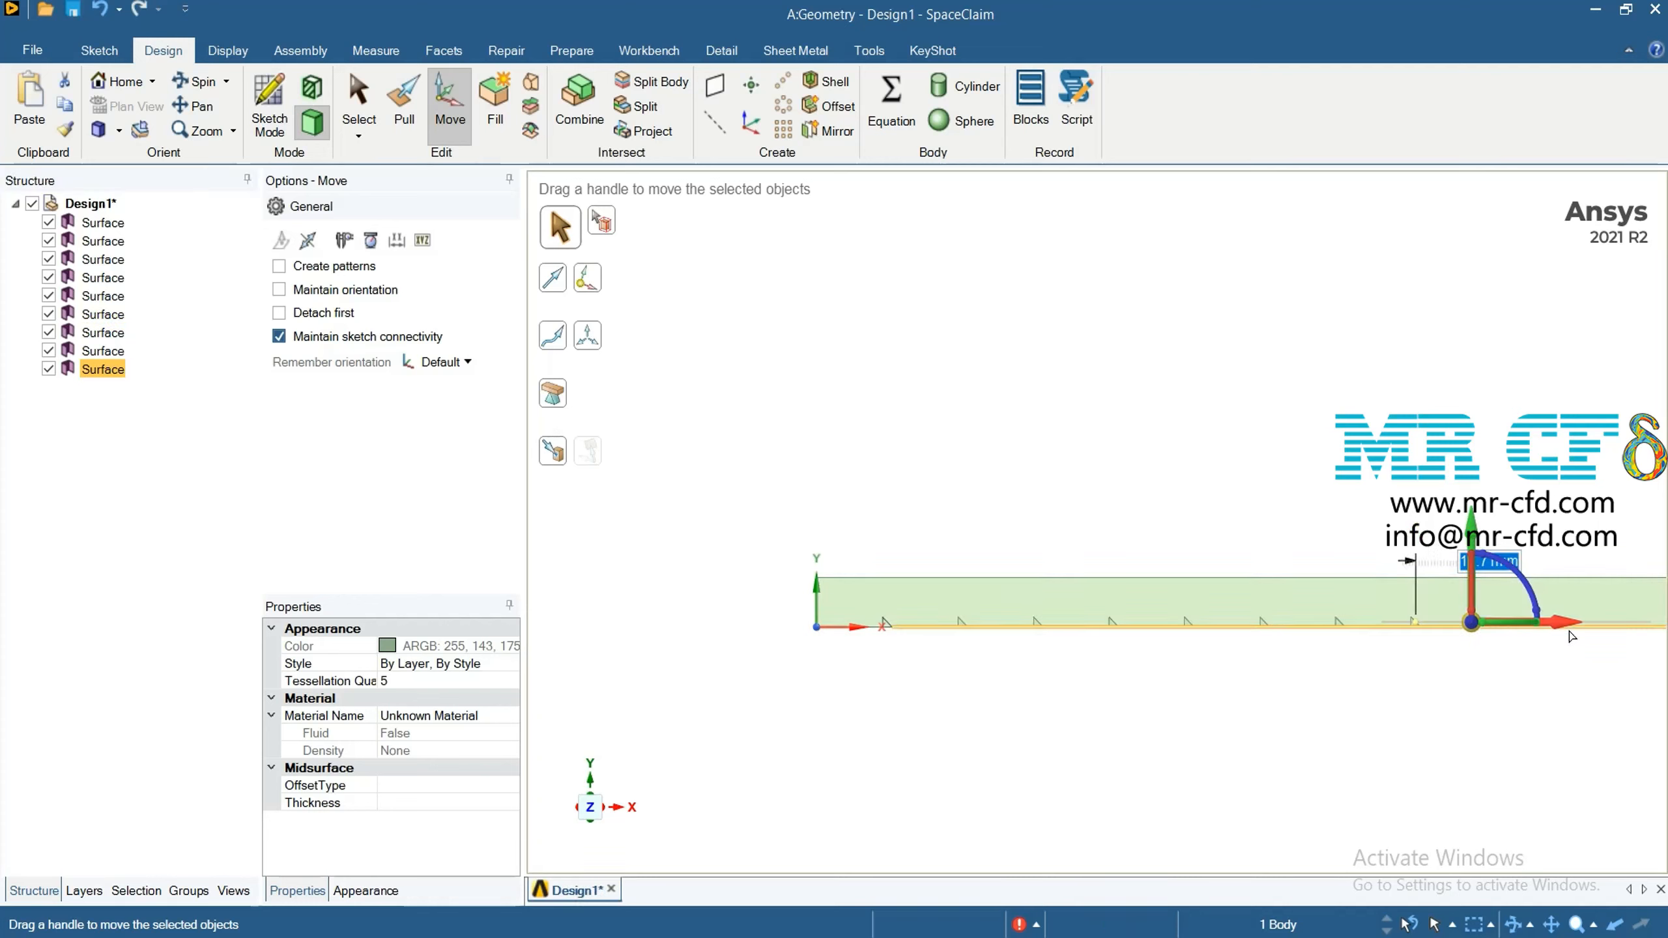
key("Return")
left_click(1491, 693)
Duplicate the ninth triangle surface and move the copy 24 mm in the positive X direction as the tenth triangle
scroll(1393, 690, "down", 4)
scroll(1374, 697, "down", 2)
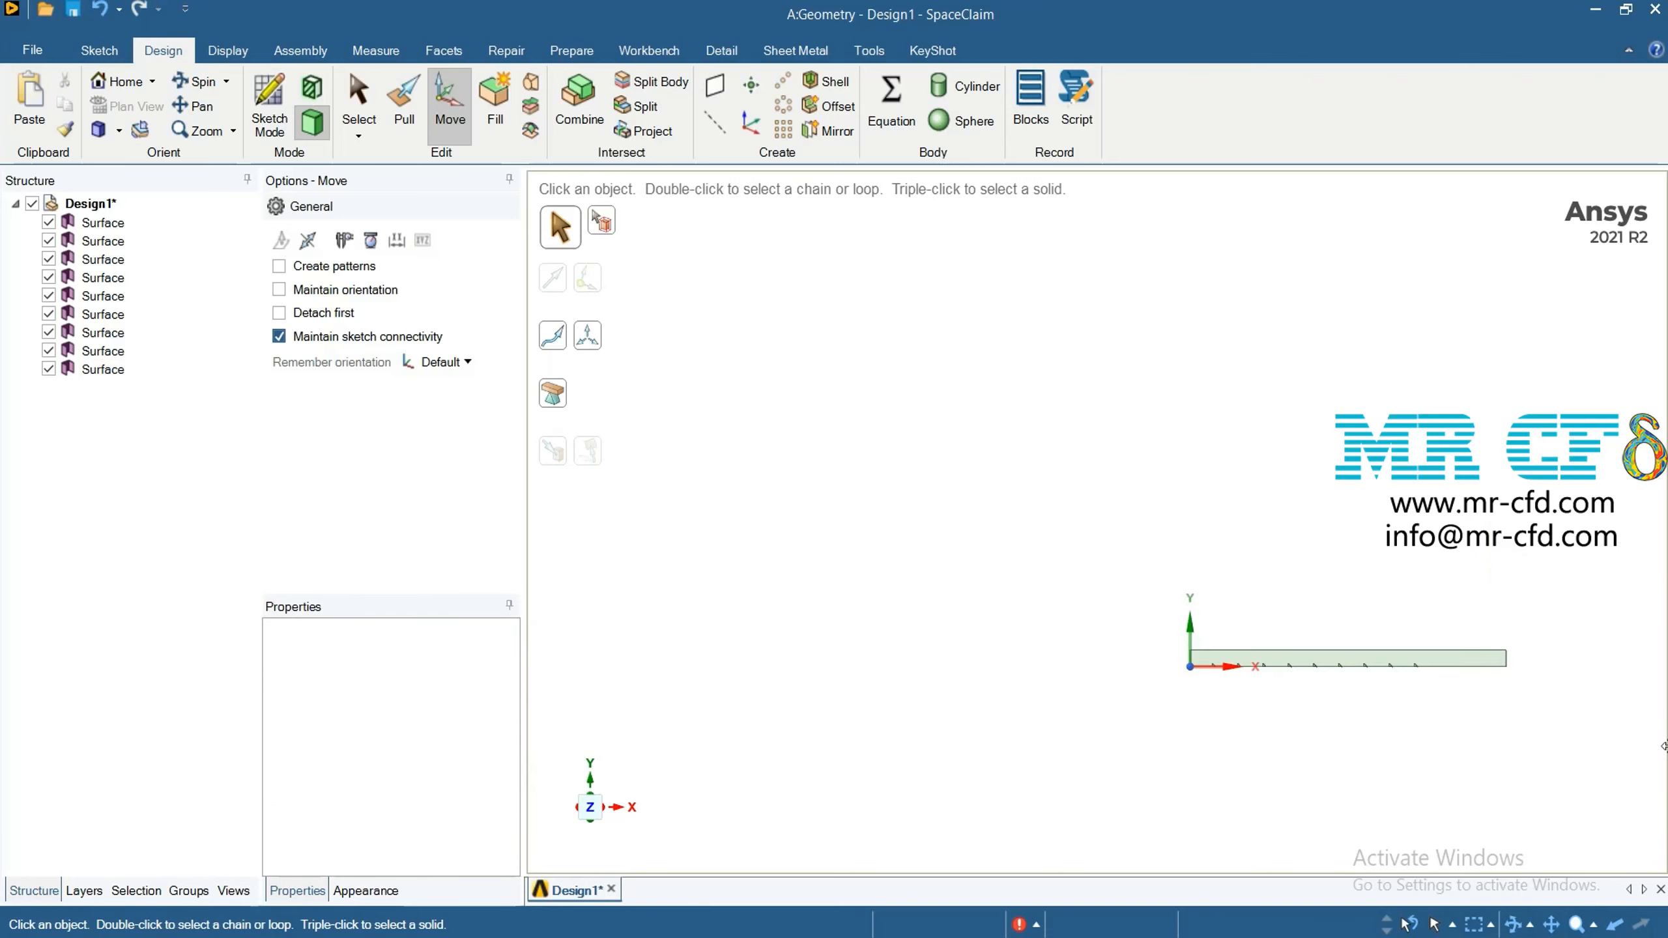
scroll(1603, 716, "up", 6)
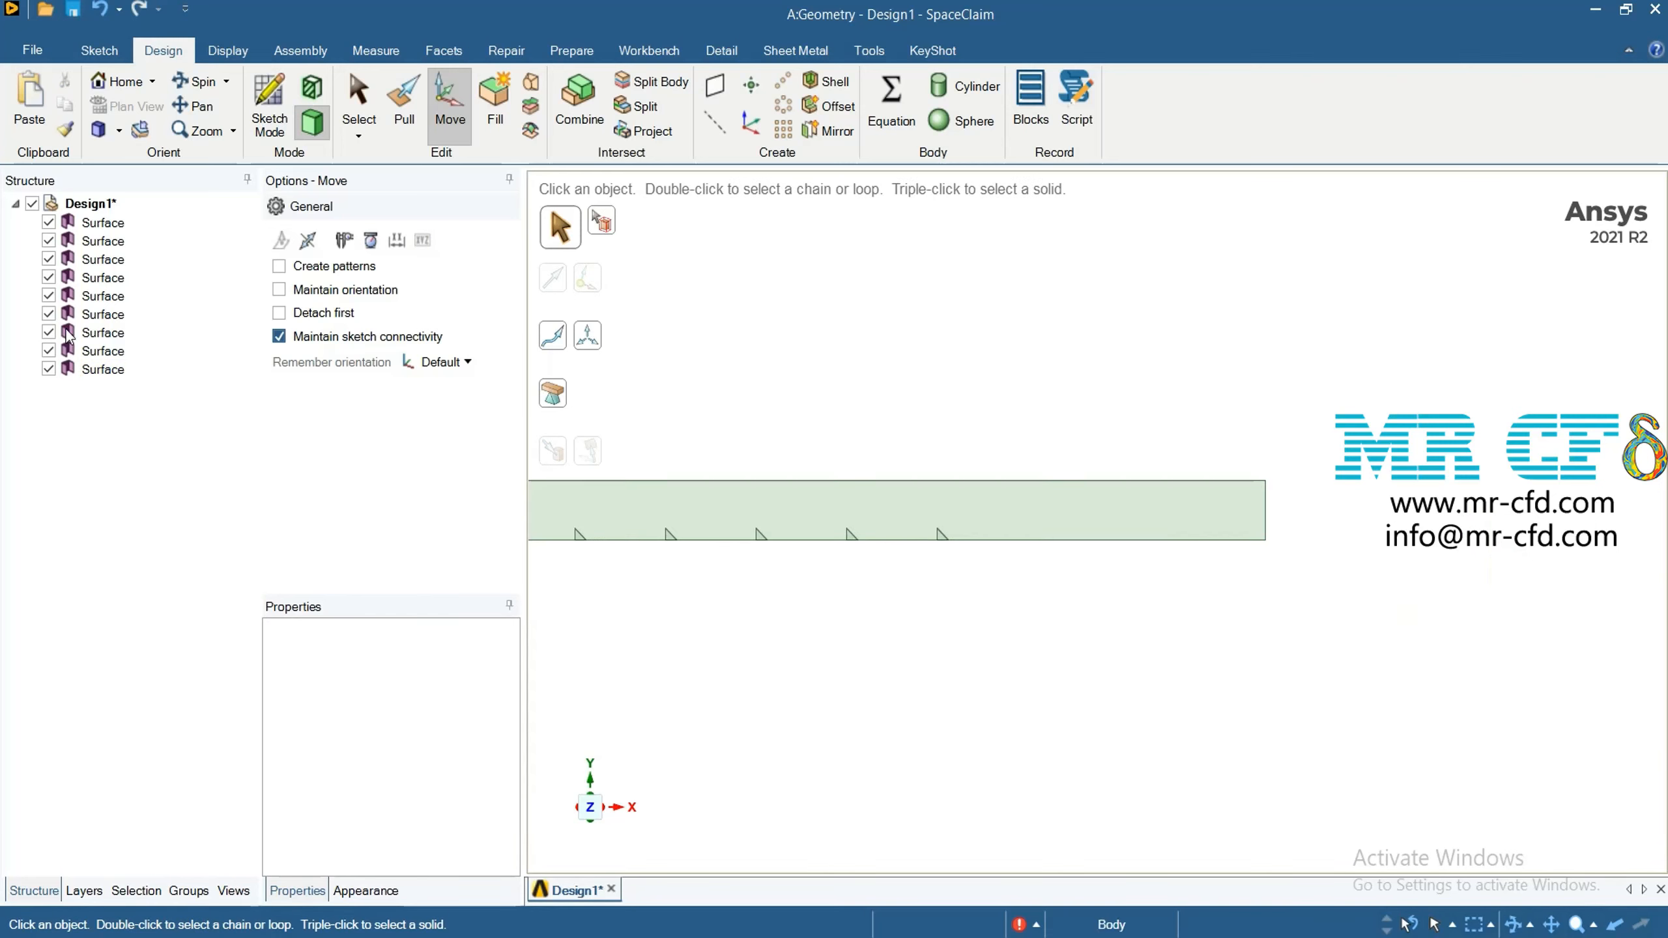
left_click(101, 369)
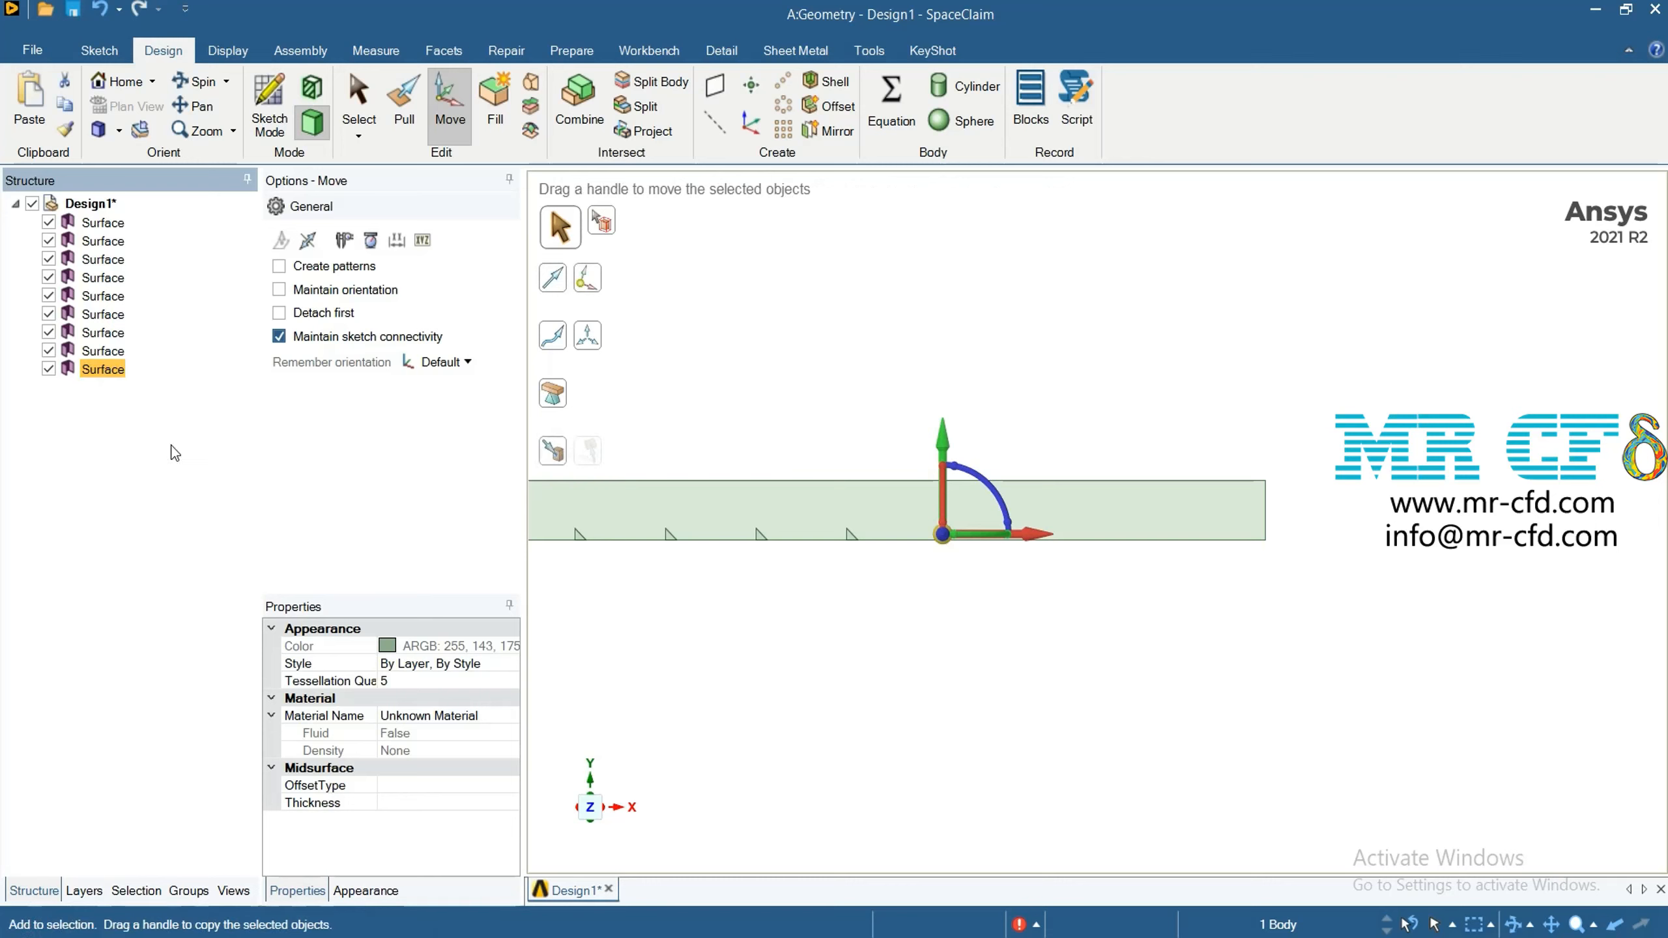
key("ctrl+v")
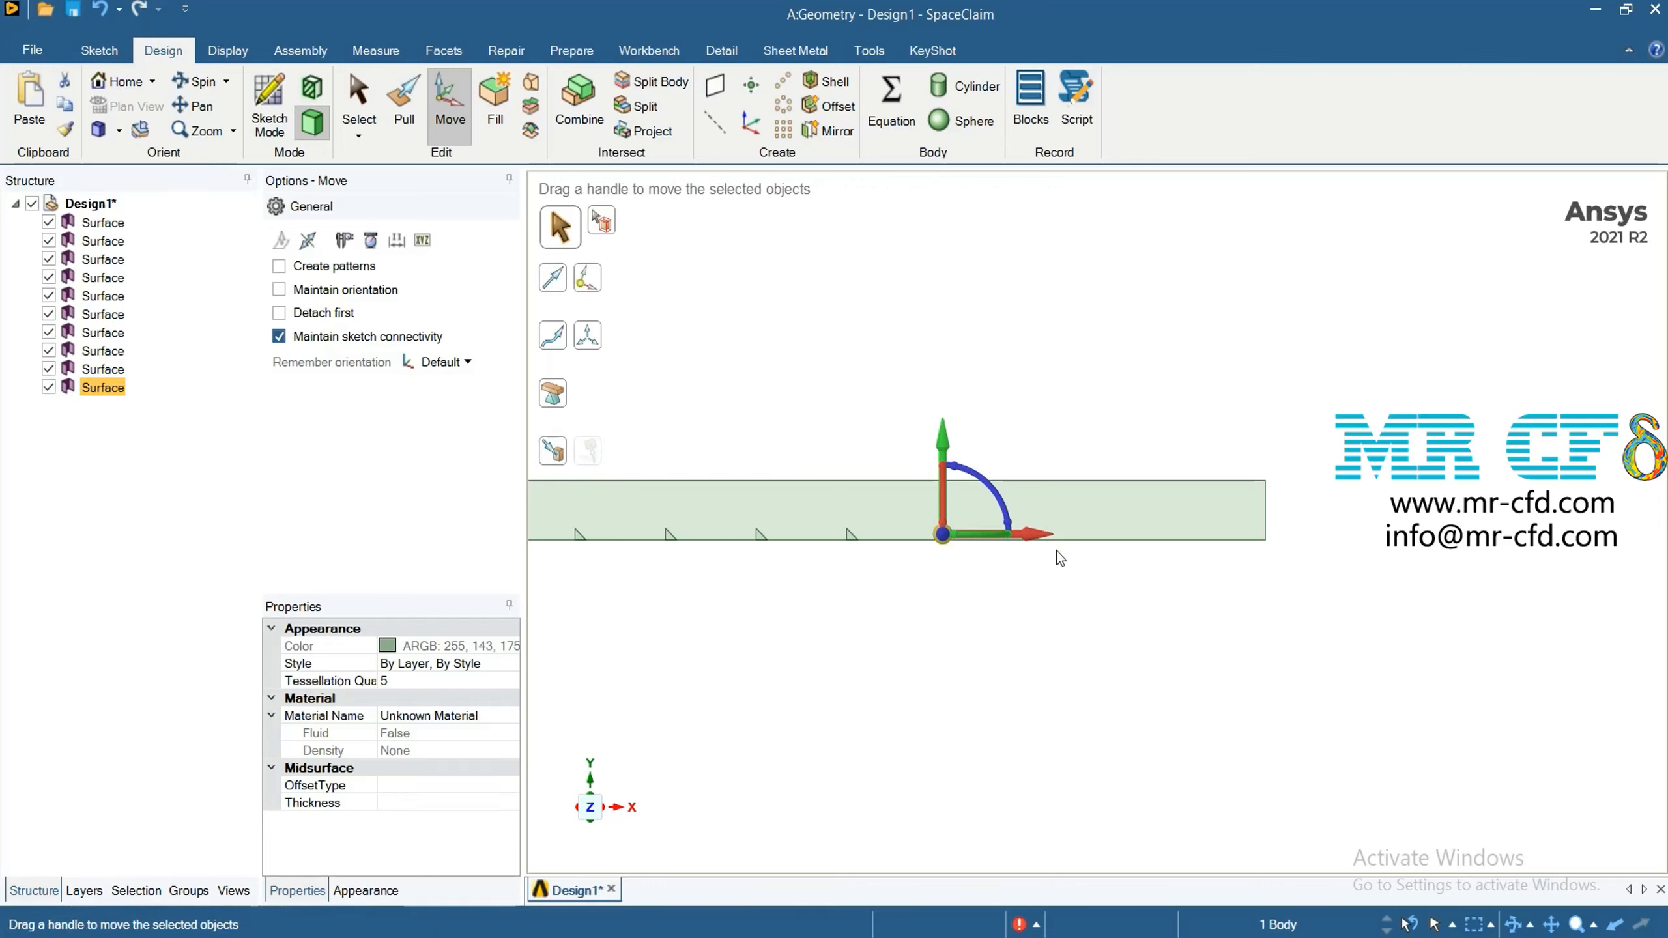
left_click_drag(1047, 534, 1093, 546)
type("24")
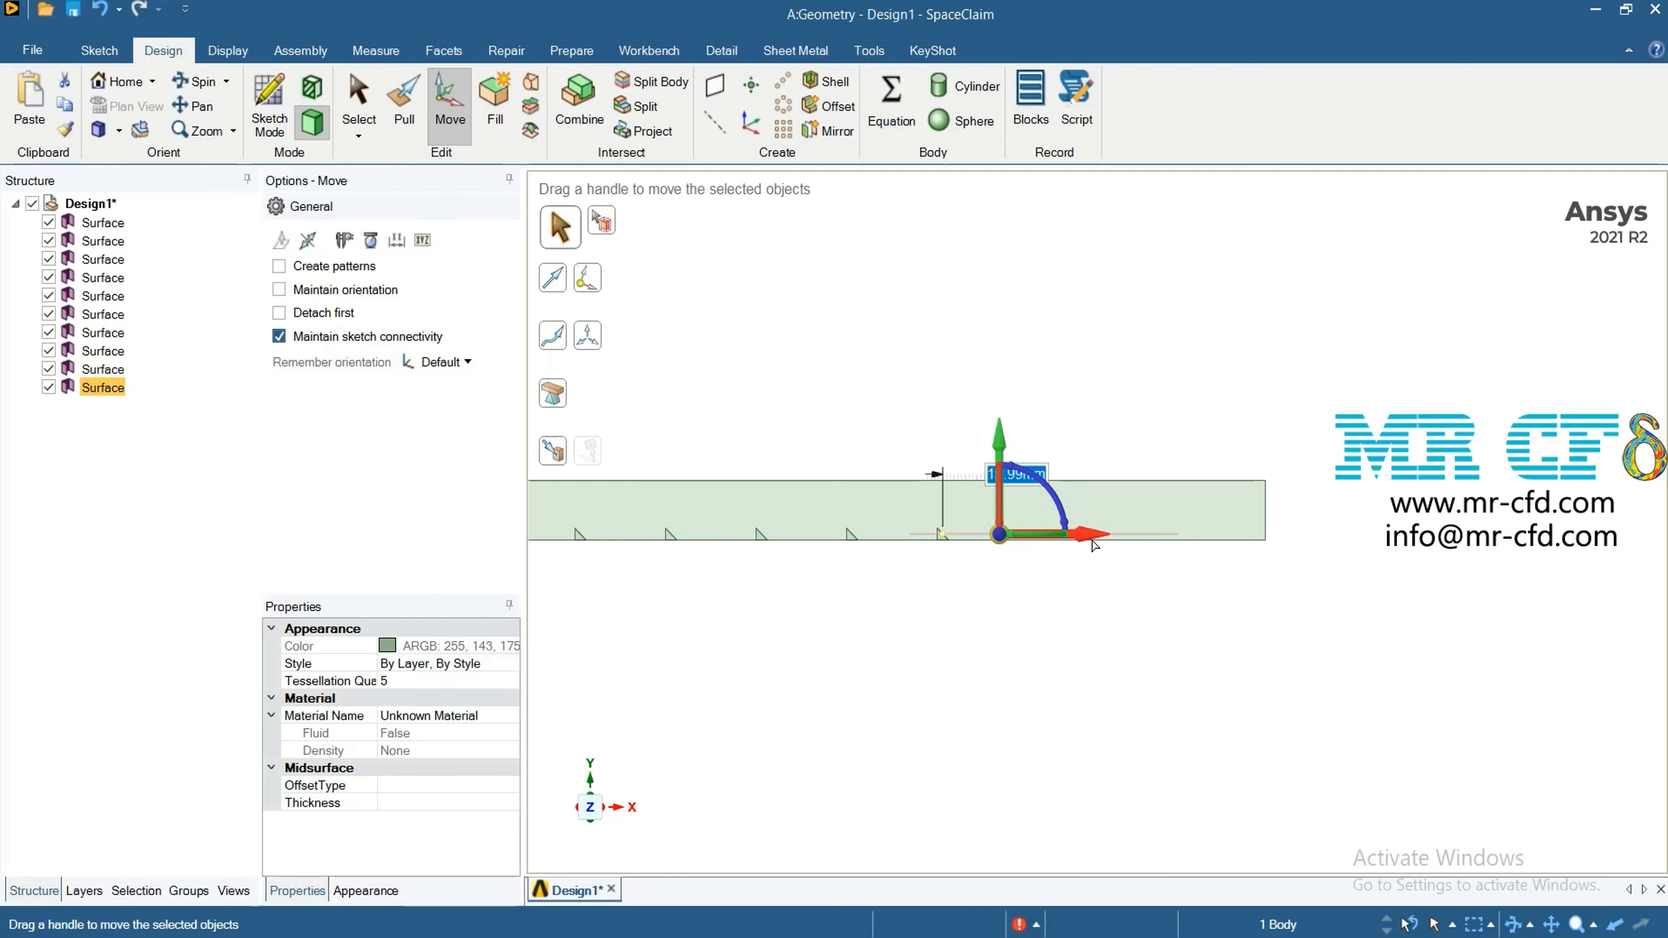
key("Return")
left_click(1121, 621)
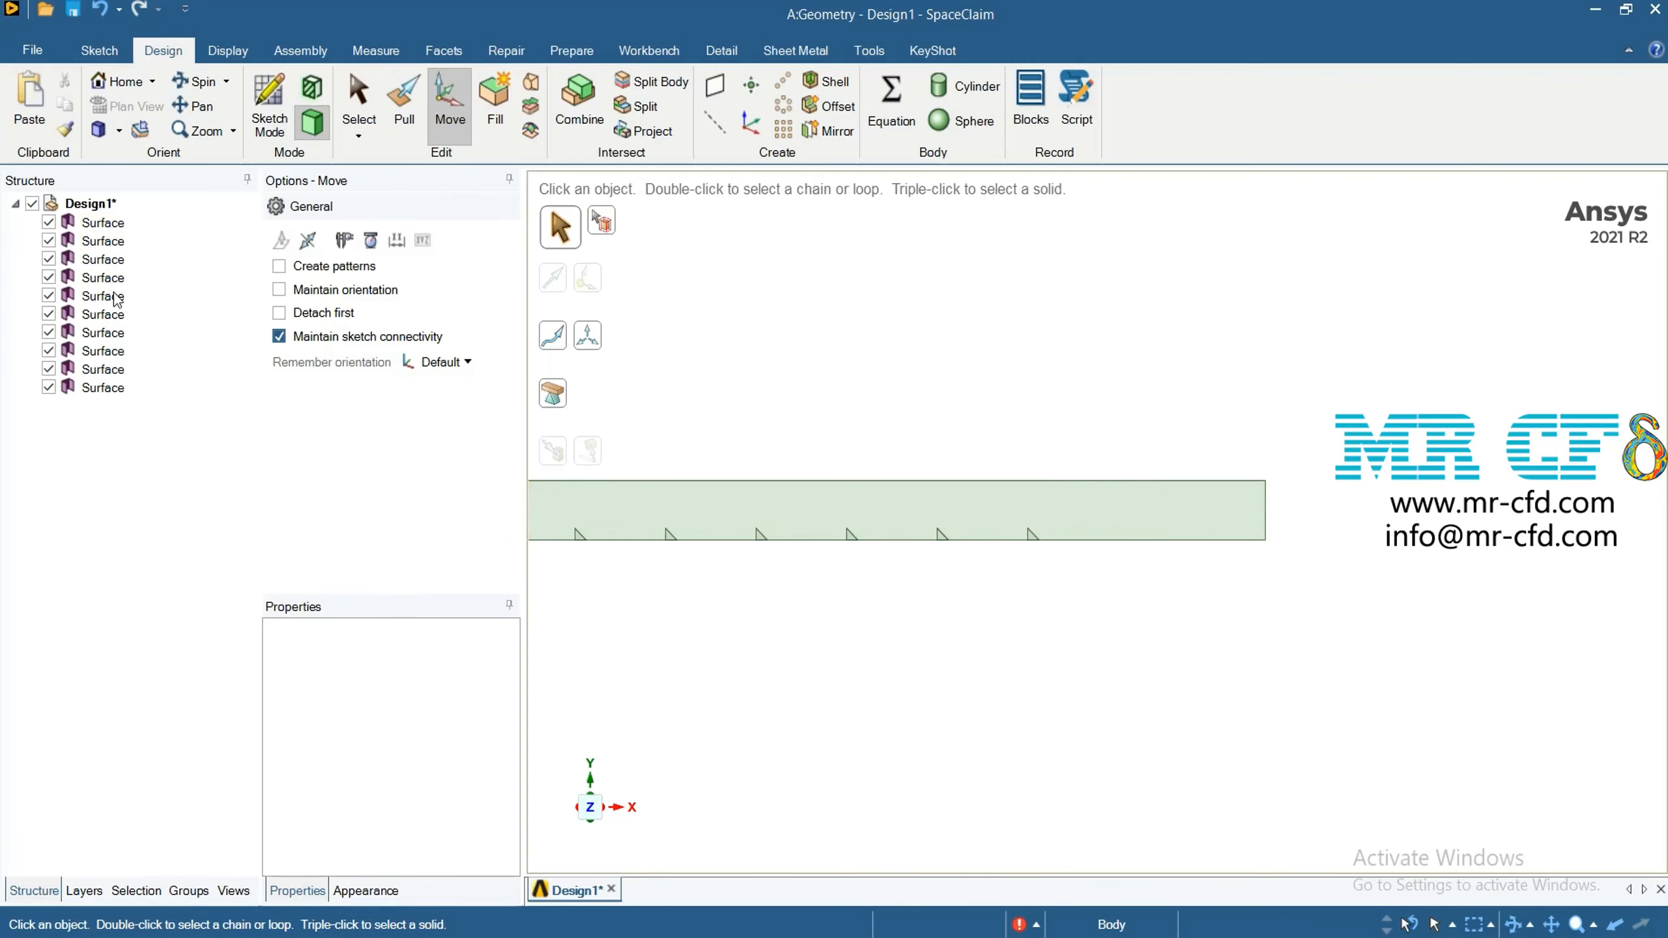
Duplicate the tenth triangle surface and move the copy 24 mm in the positive X direction as the eleventh triangle
left_click(119, 389)
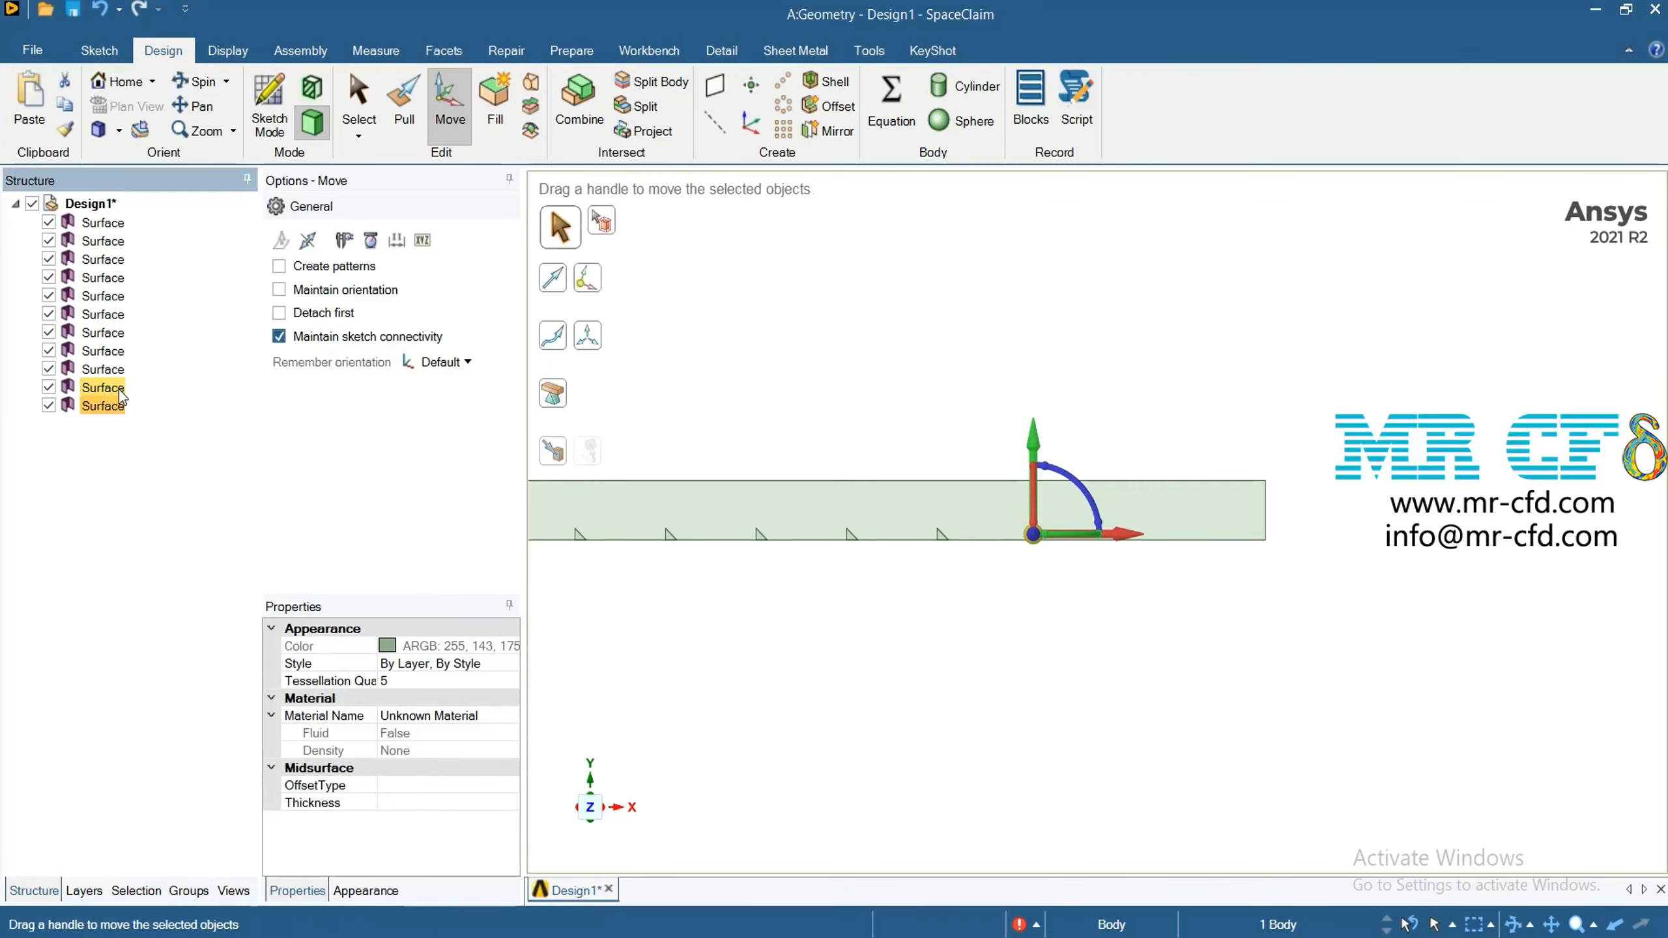
left_click_drag(1127, 533, 1155, 537)
type("24")
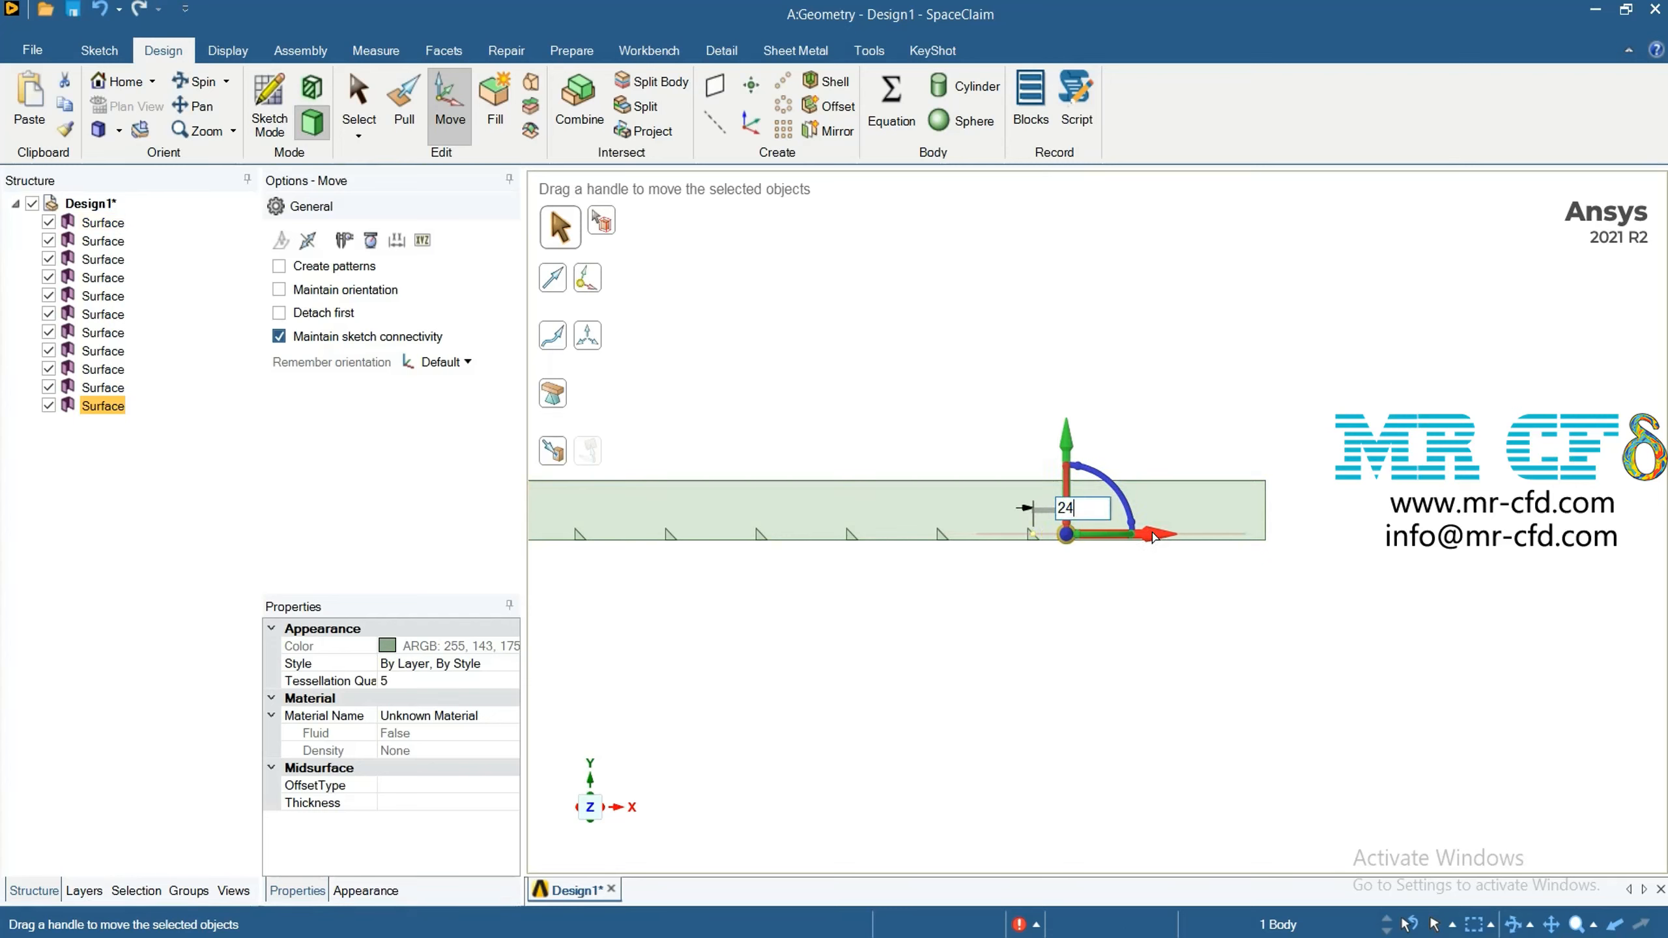
key("Return")
left_click(1134, 652)
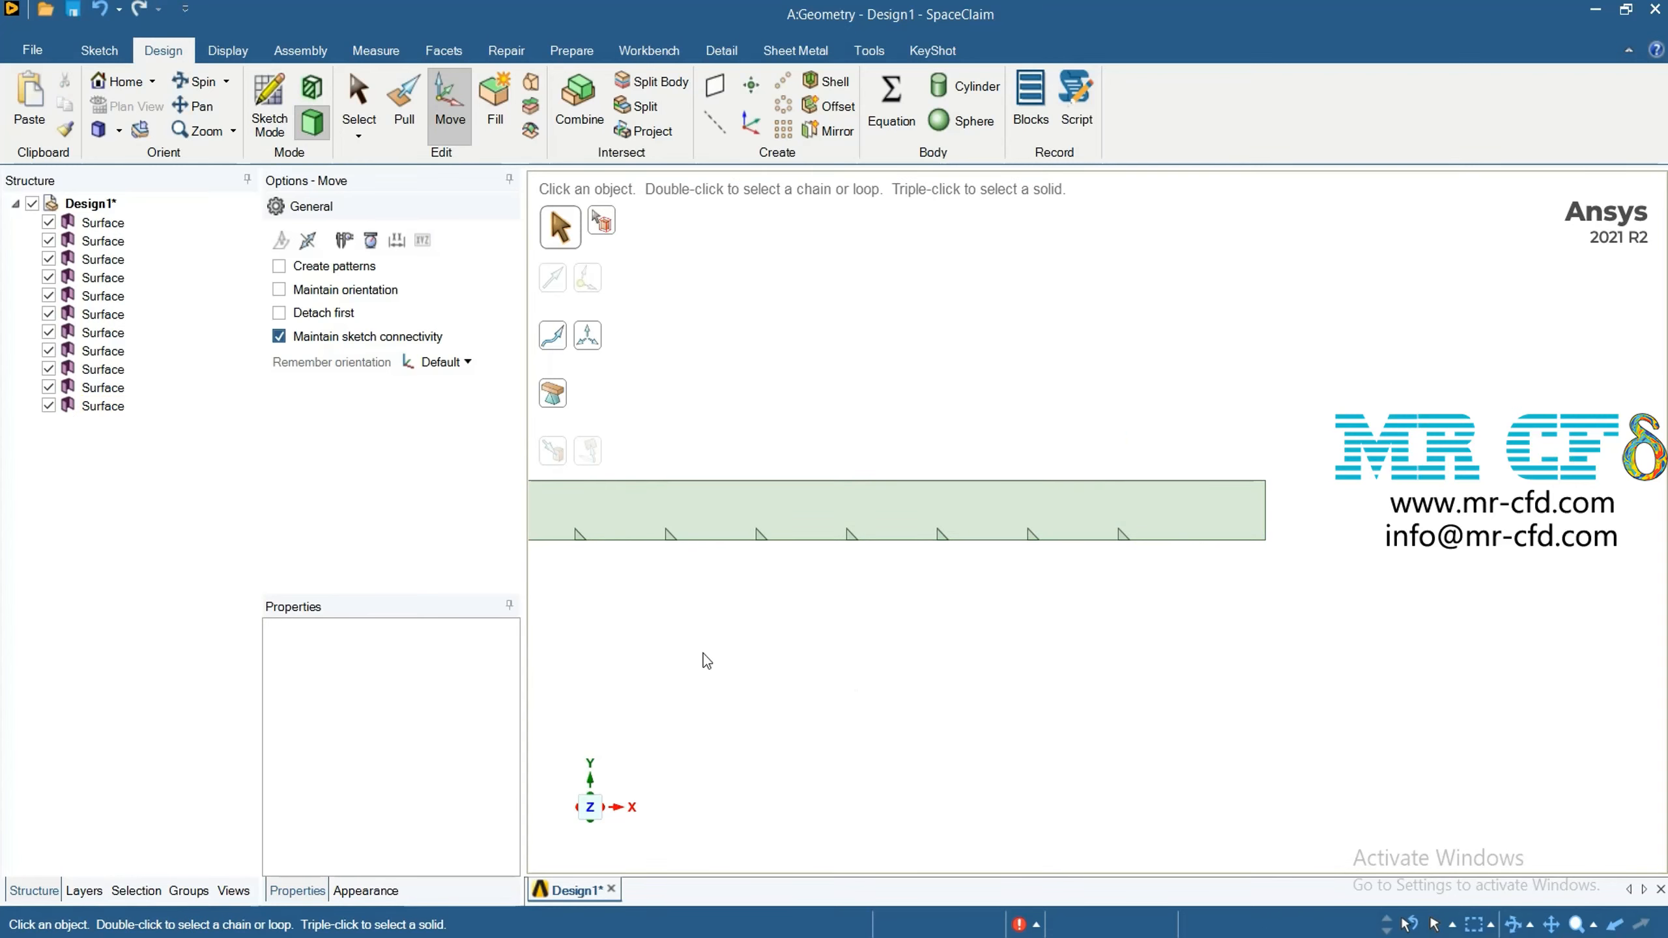
Duplicate the eleventh triangle surface and move the copy 24 mm in the positive X direction as the twelfth triangle
left_click(105, 406)
key("ctrl+c")
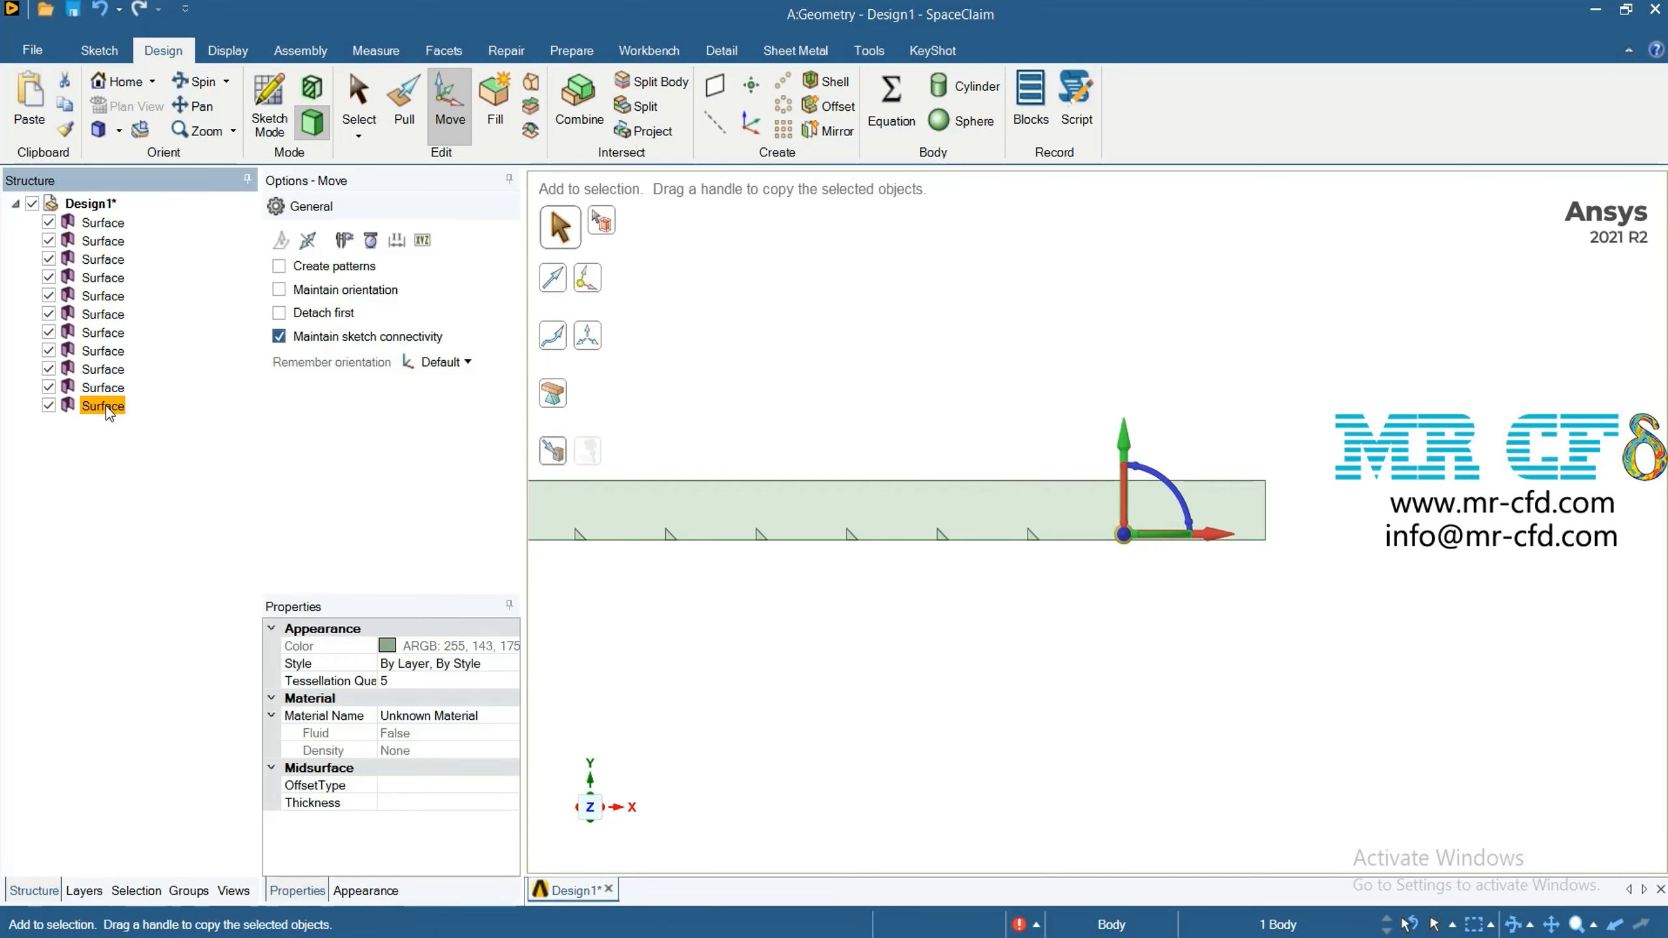
key("ctrl+v")
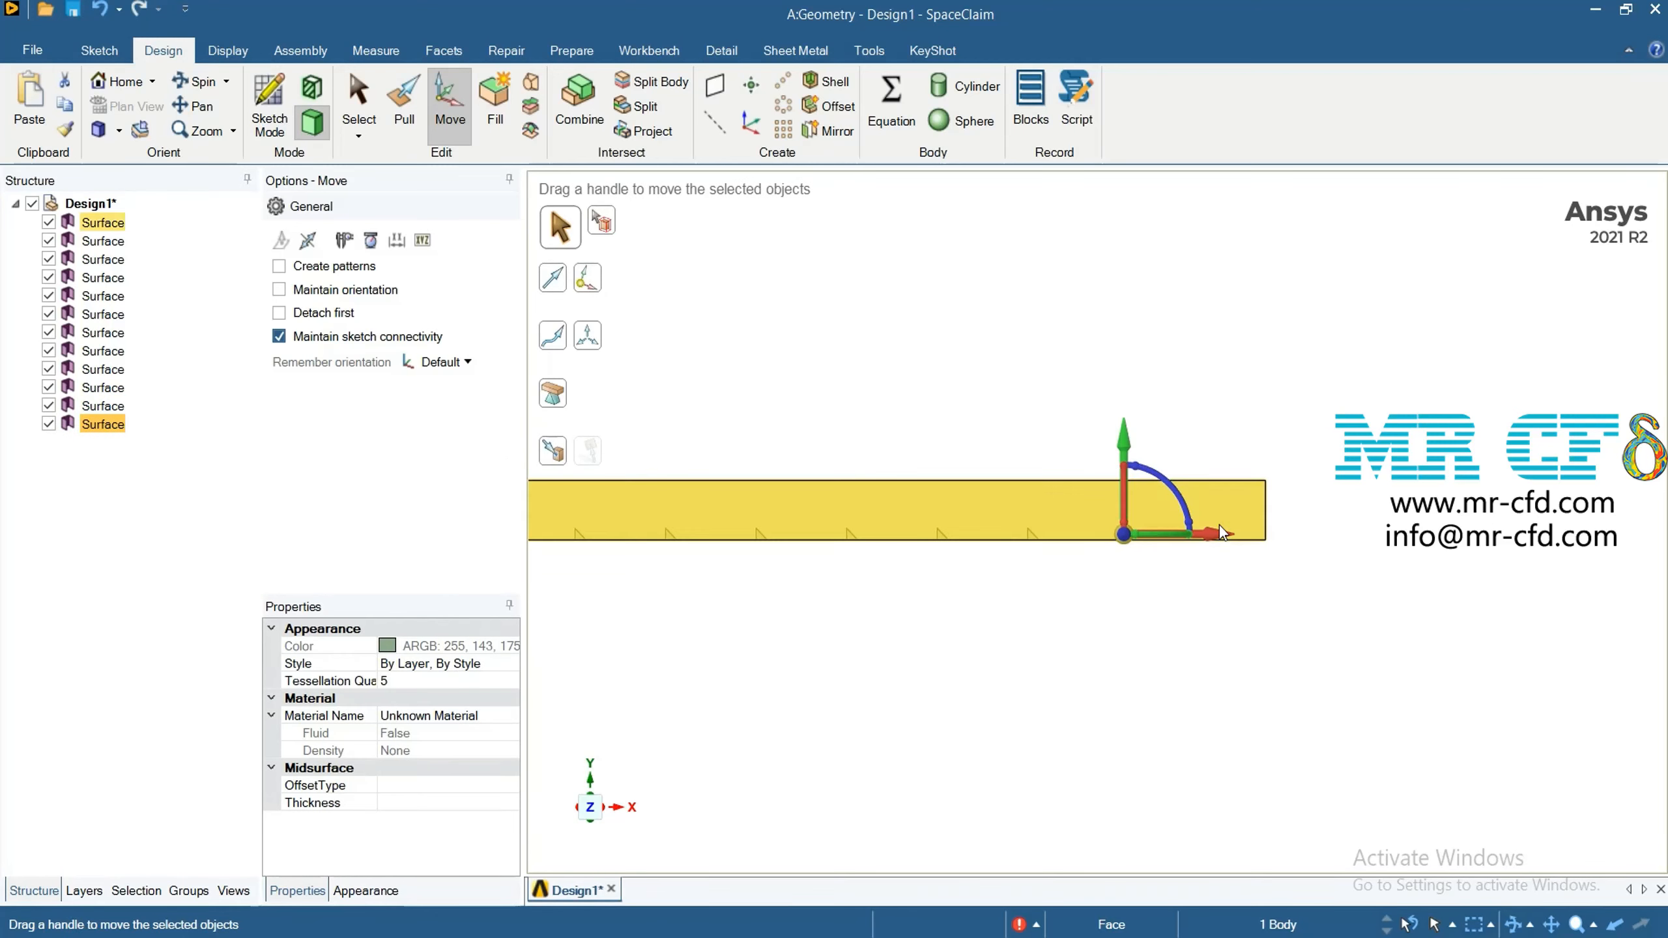
left_click_drag(1228, 535, 1247, 539)
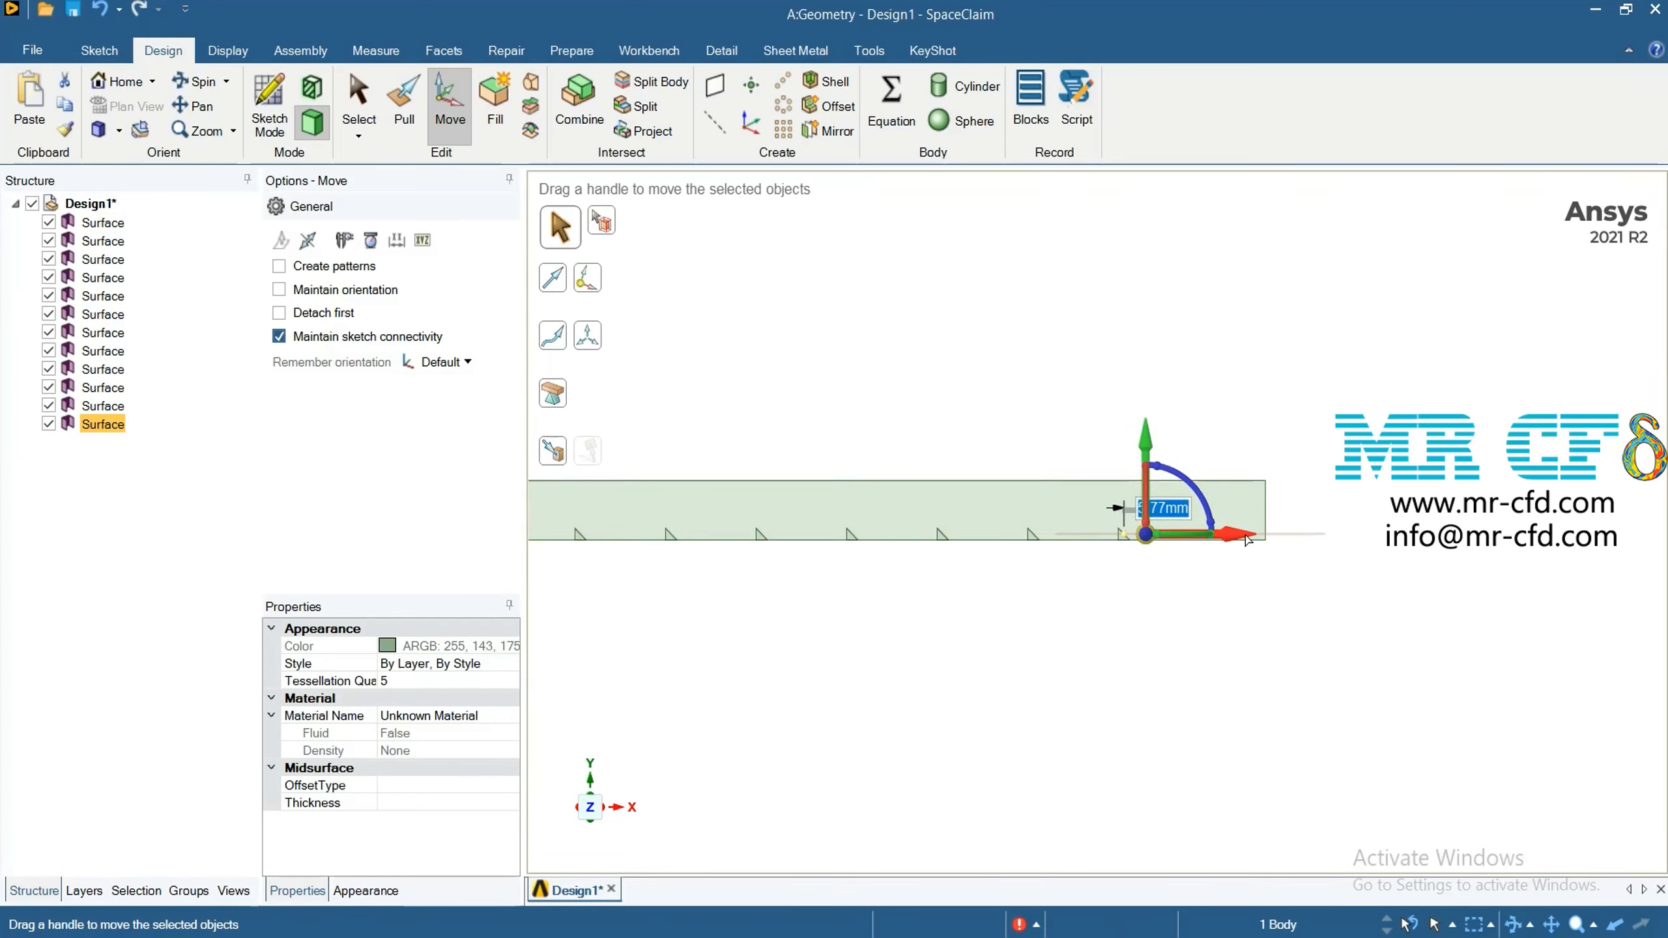
type("24")
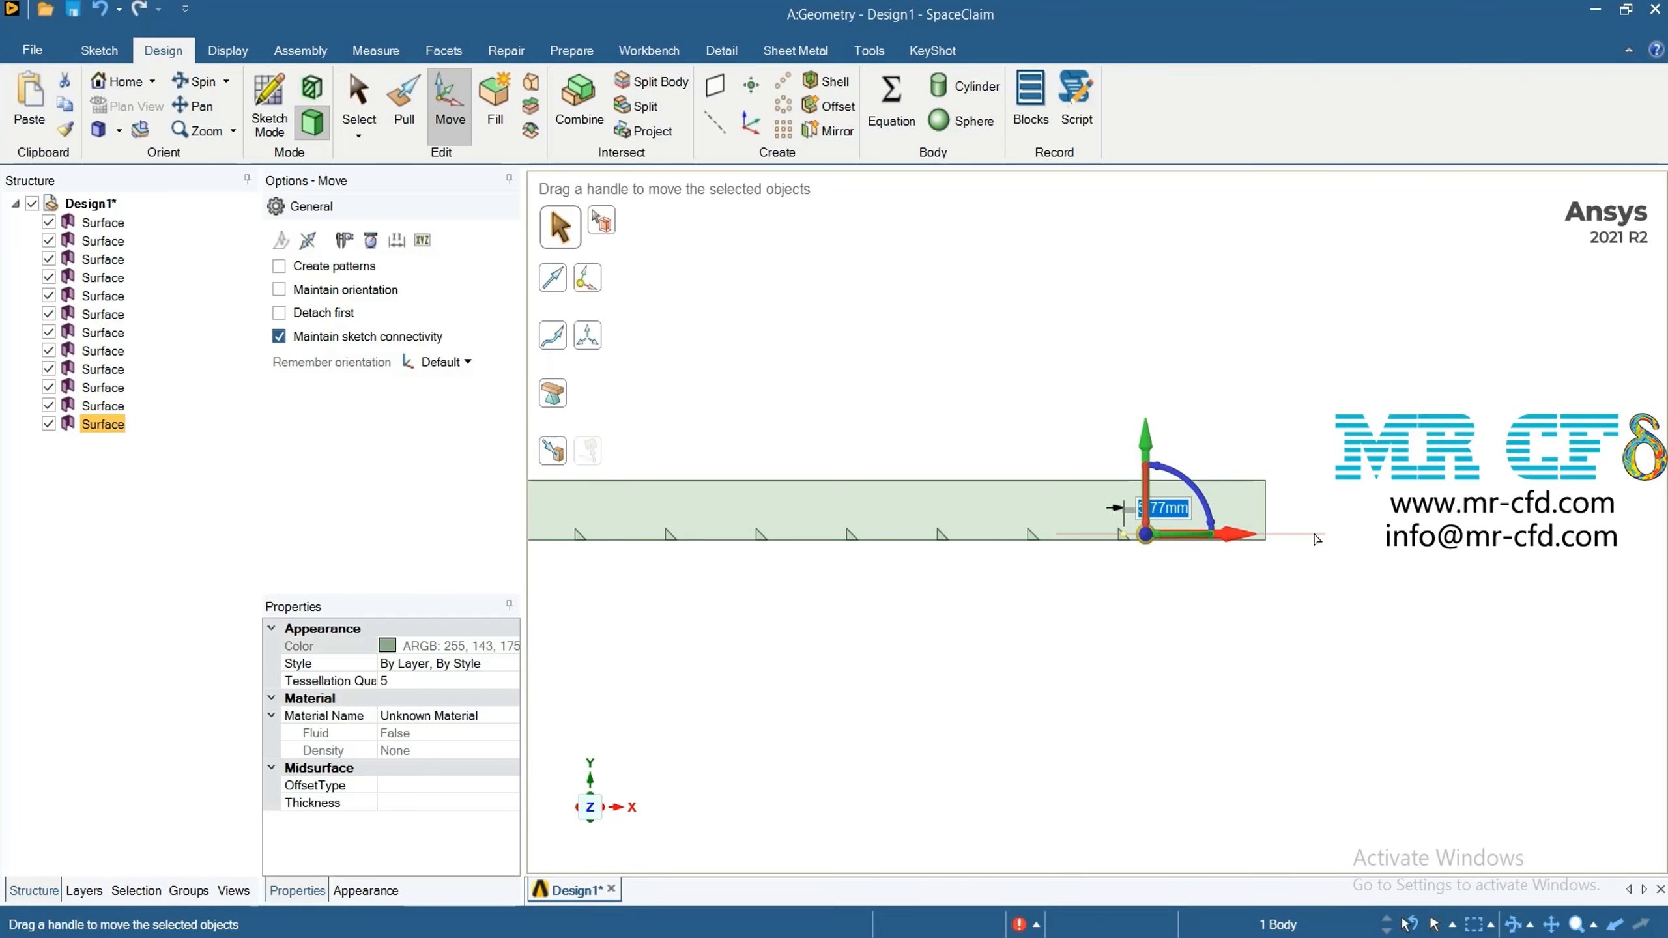
type("24")
key("Return")
left_click(1170, 689)
key("i")
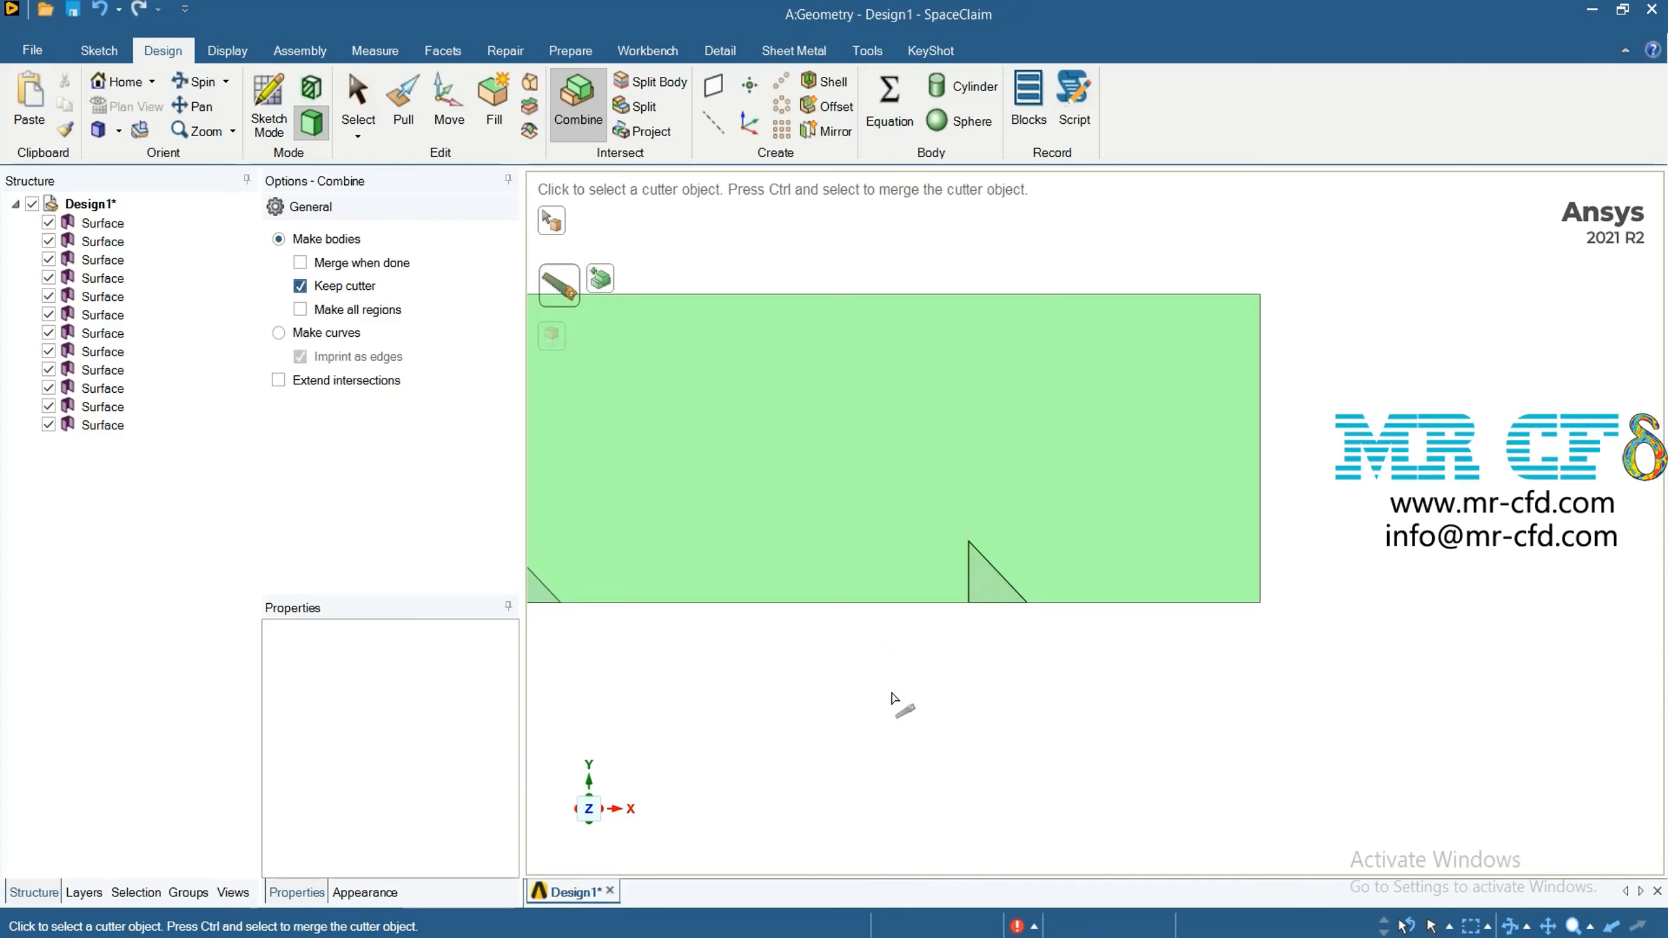
scroll(897, 700, "down", 5)
scroll(841, 804, "up", 4)
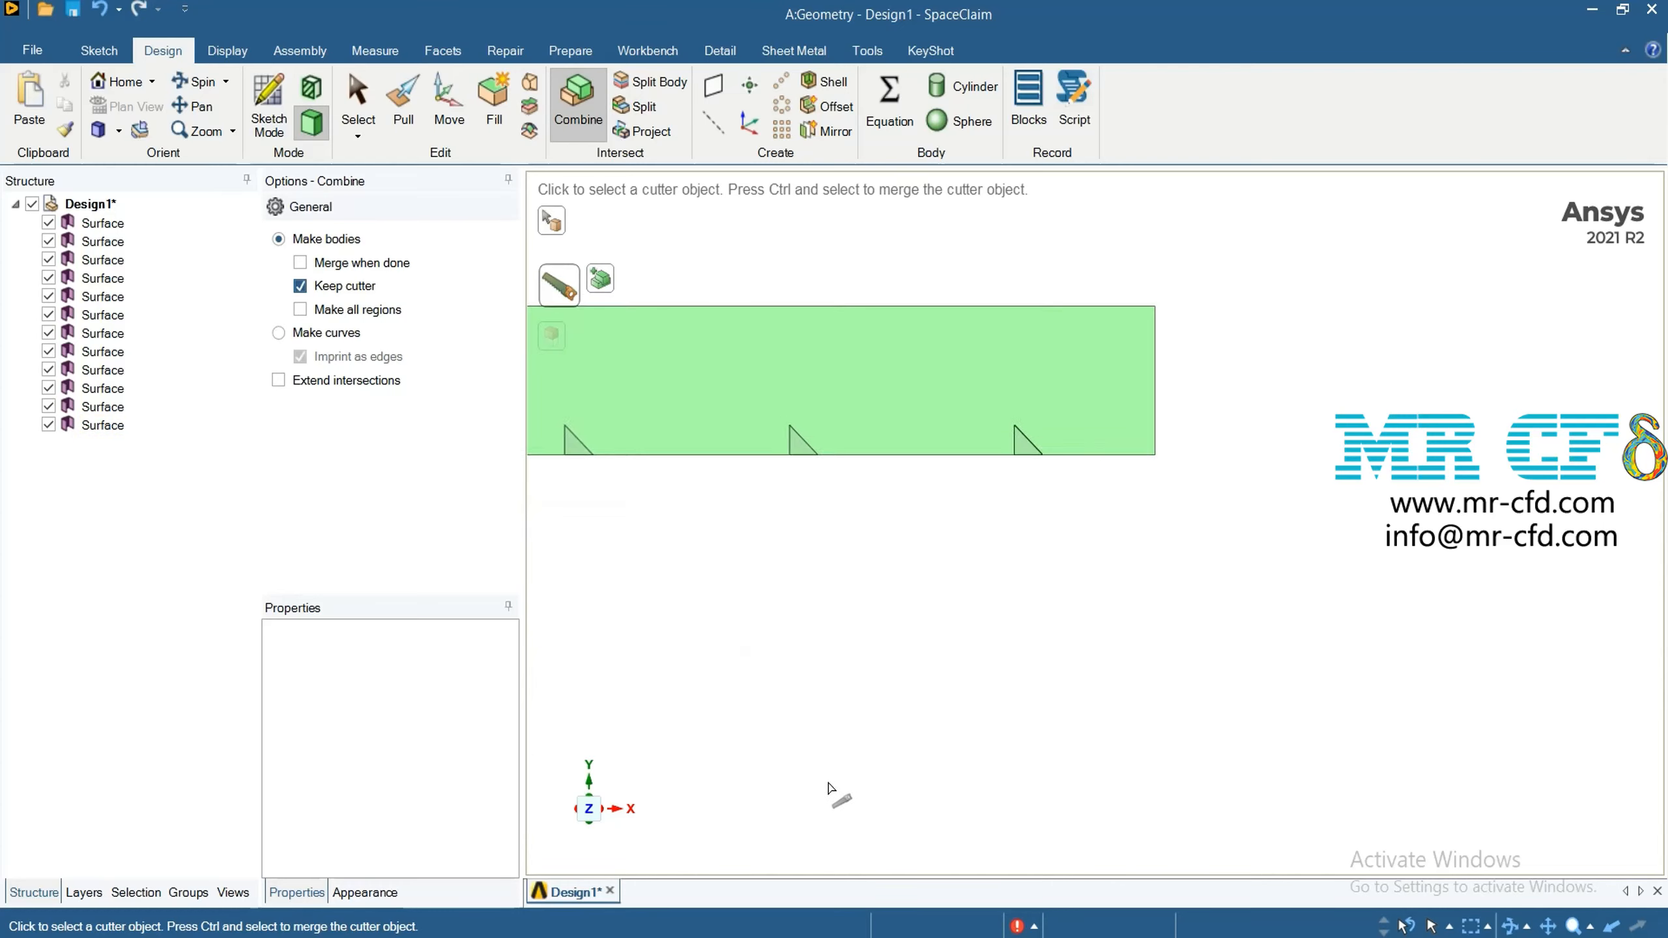
scroll(880, 605, "down", 2)
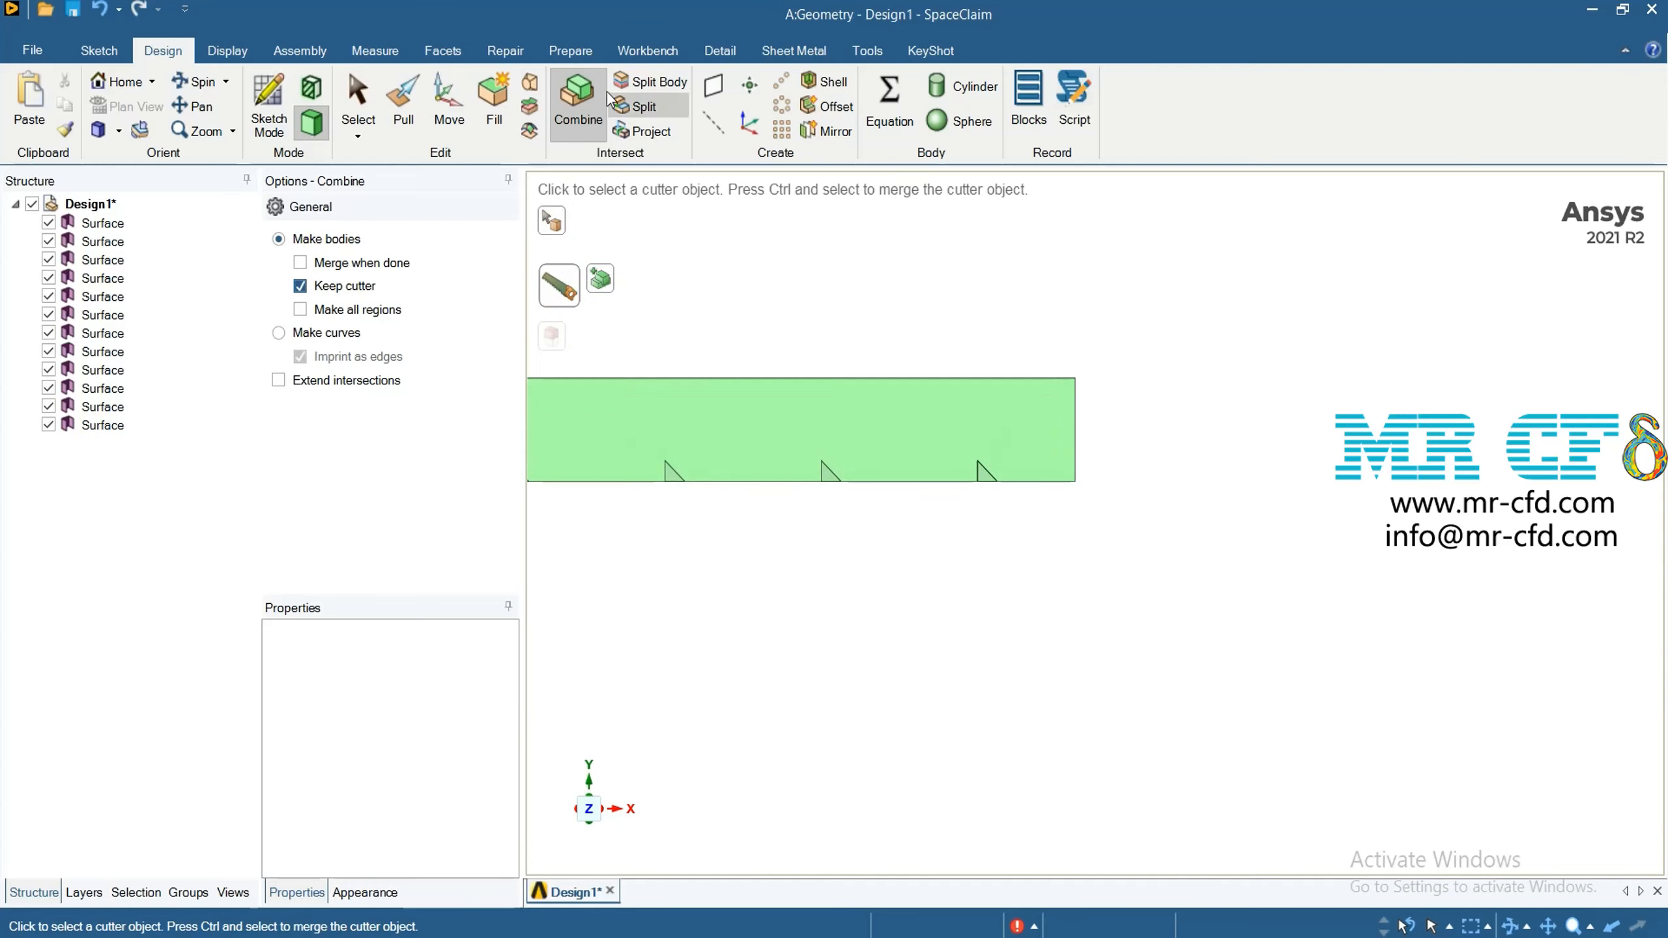
left_click(358, 102)
key("Escape")
scroll(975, 436, "up", 3)
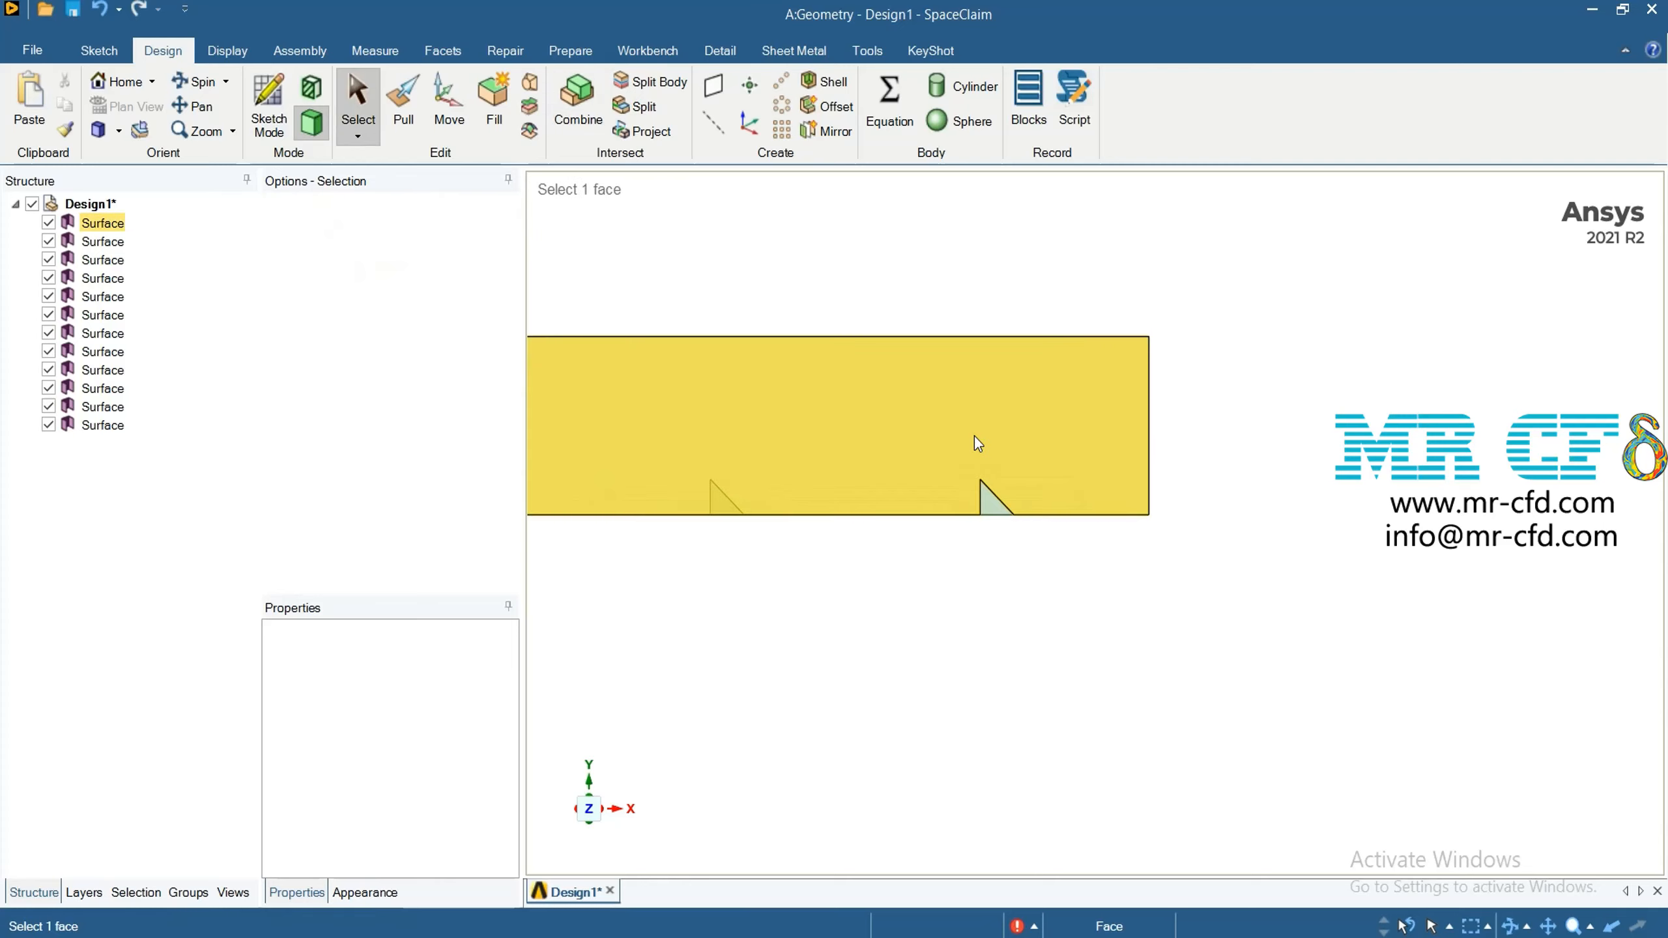
left_click(994, 504)
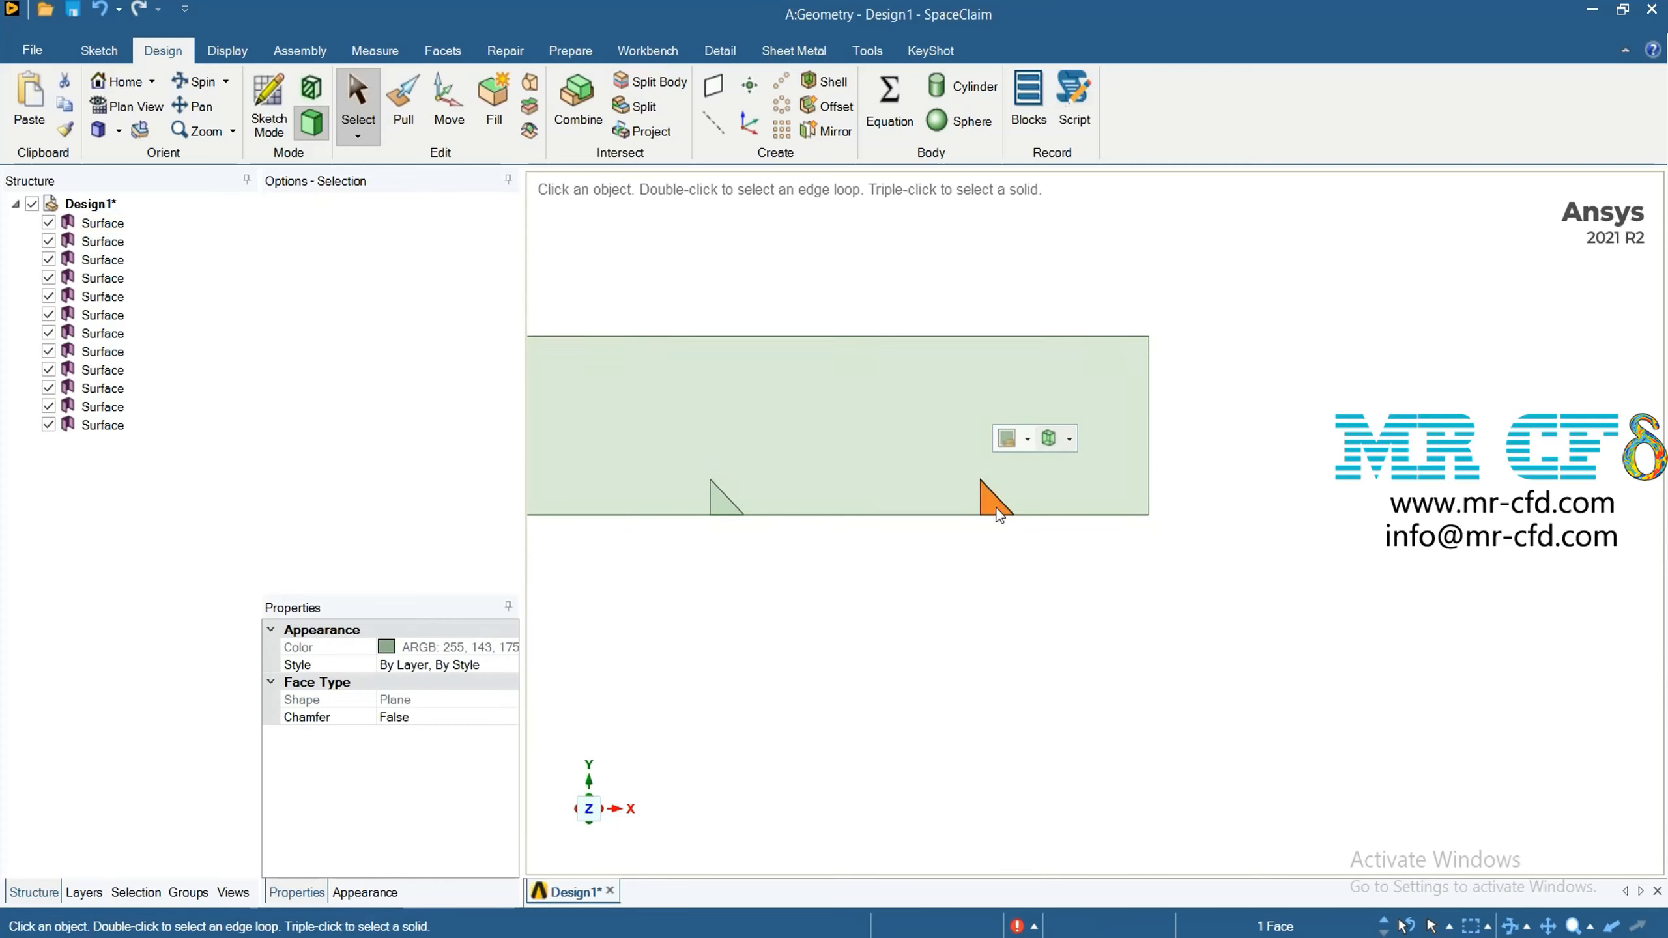
right_click(999, 503)
left_click(987, 503)
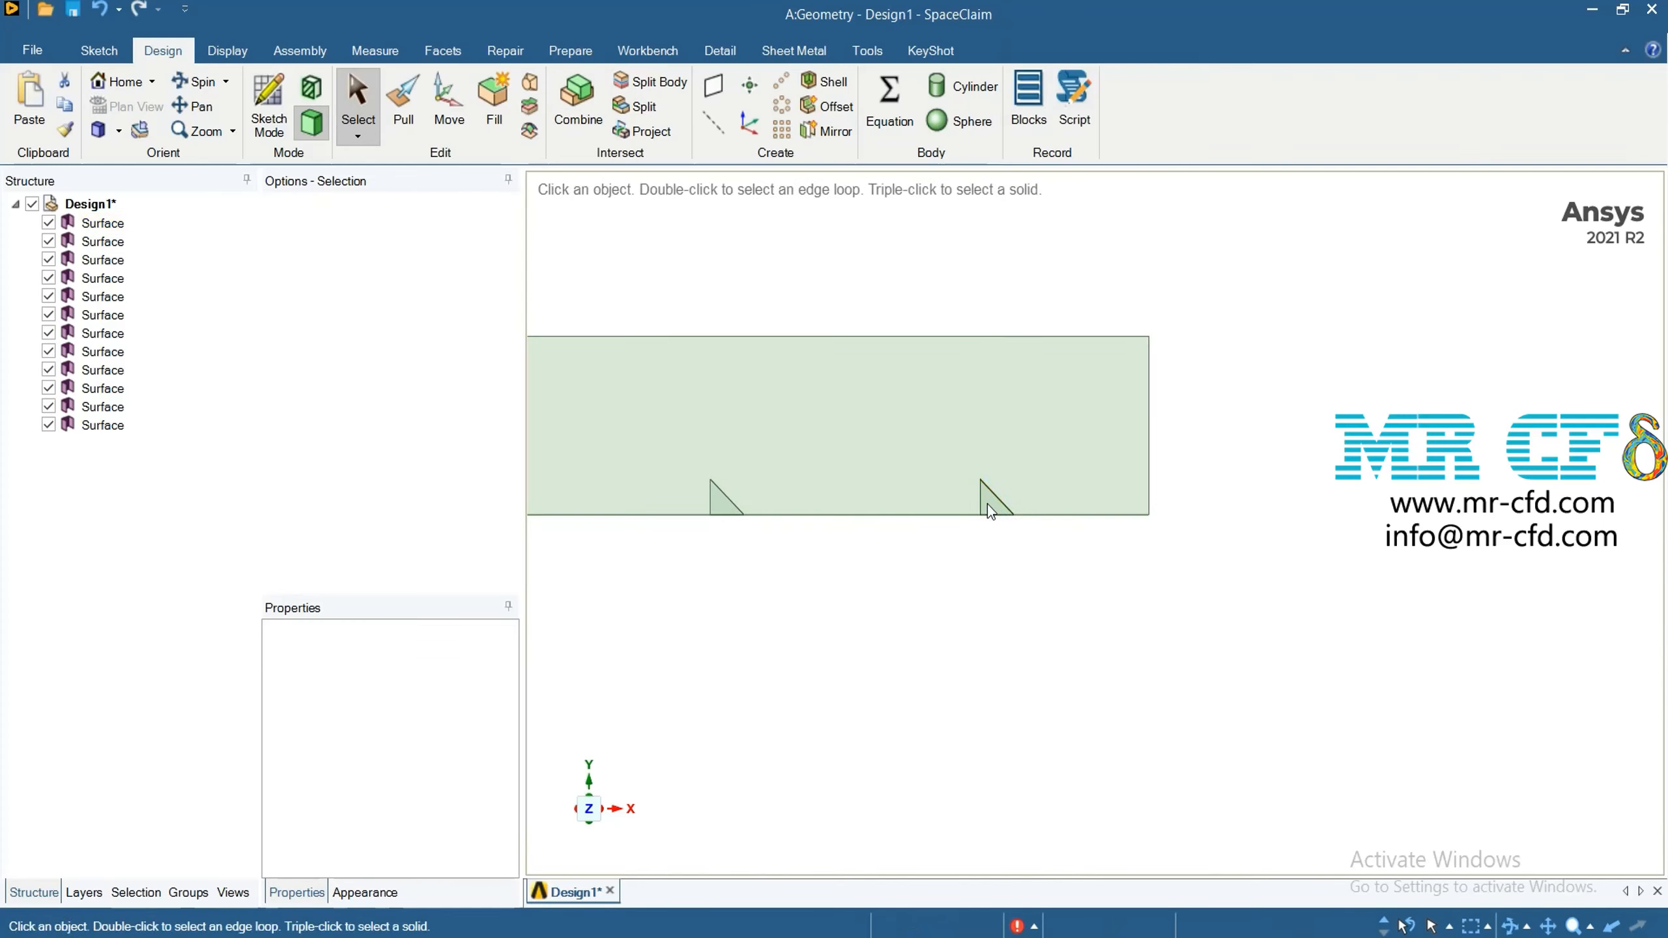
Delete the split-off channel face and the cutter triangle surface at the channel's rightmost triangle
left_click(988, 503)
right_click(990, 498)
left_click(882, 563)
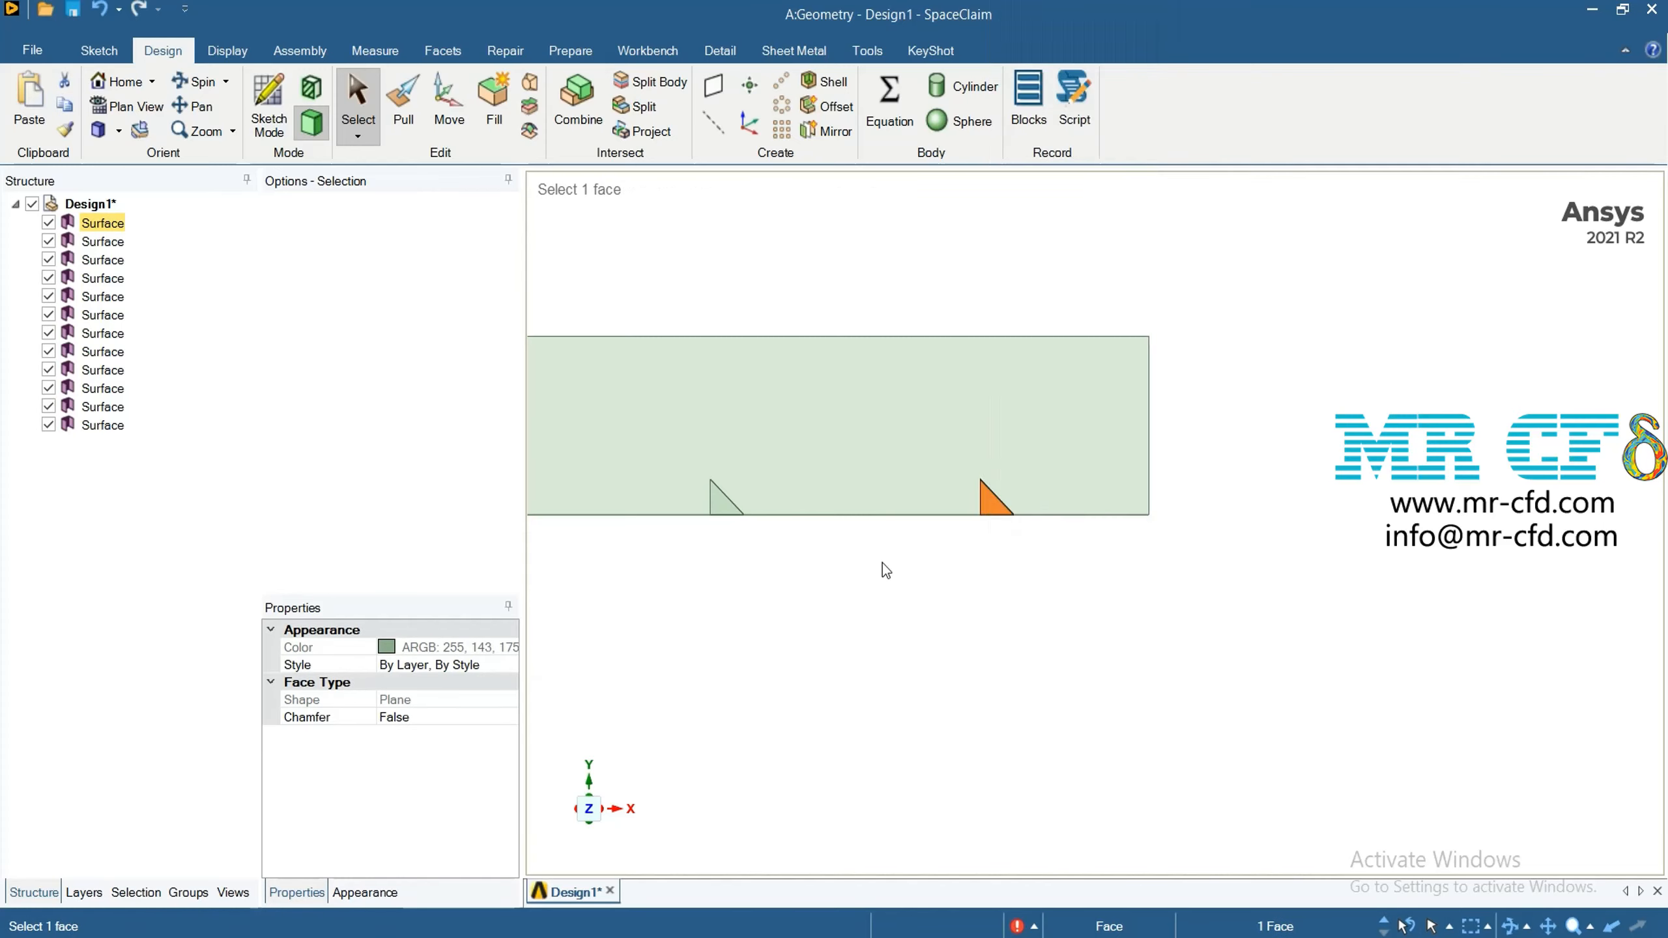
left_click(993, 506)
right_click(994, 507)
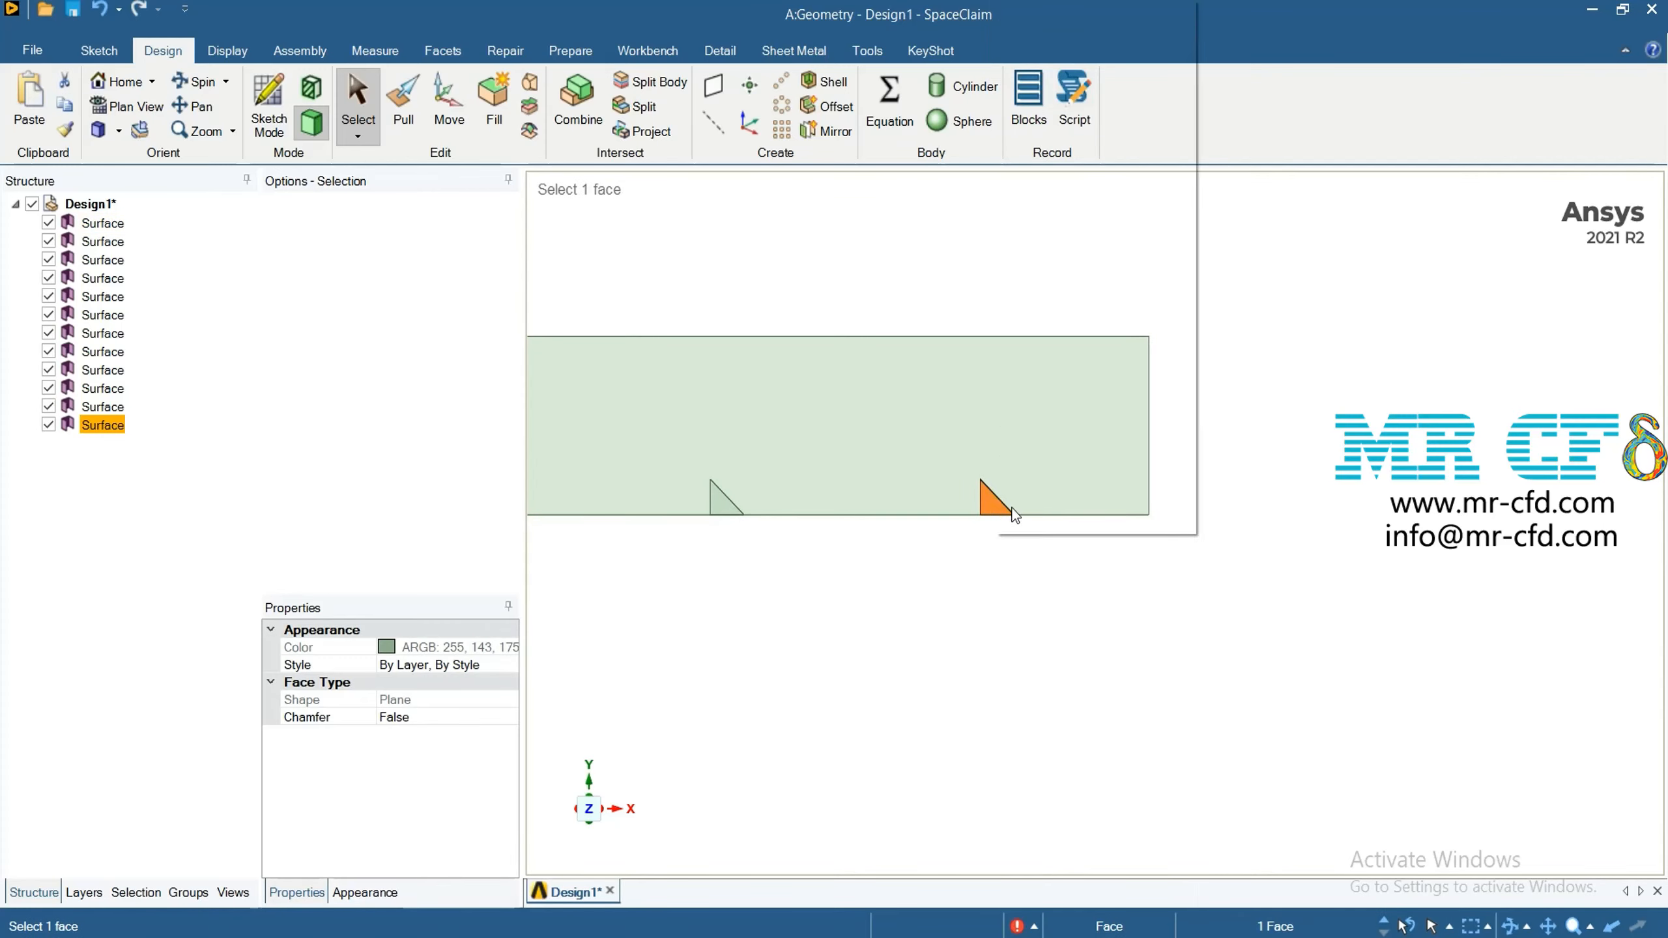
left_click(1007, 540)
Use Combine to cut the channel with the second triangle from its right end, keeping the cutter
scroll(819, 592, "down", 5)
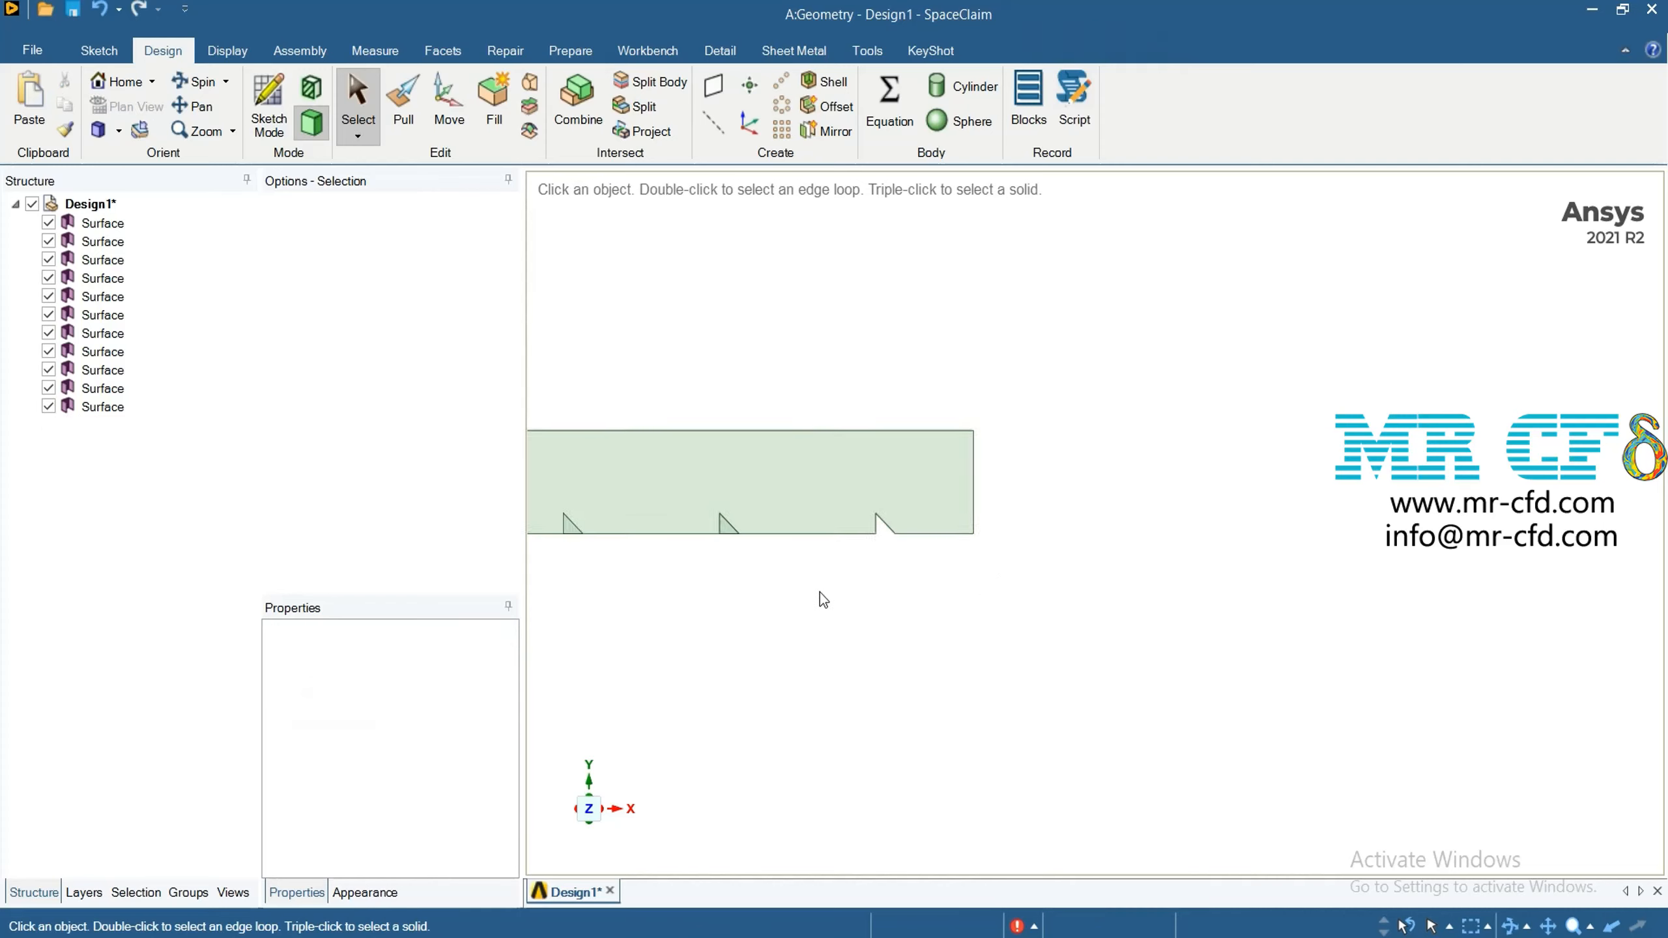
scroll(689, 587, "up", 4)
scroll(686, 593, "up", 3)
scroll(778, 567, "down", 2)
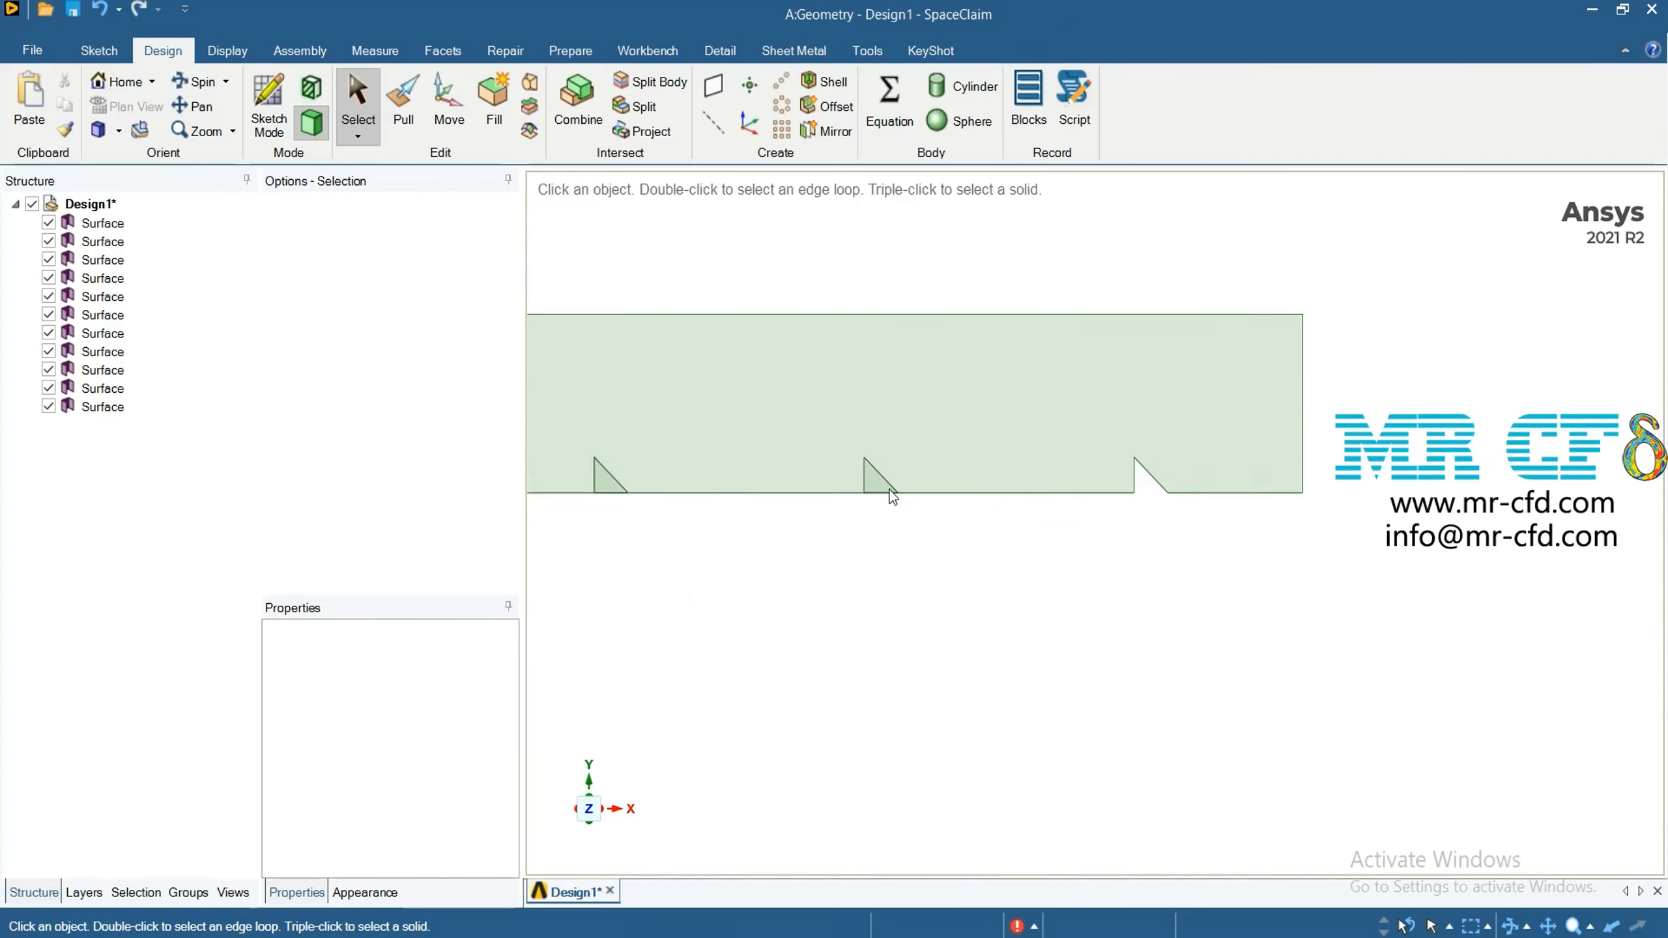
left_click(572, 88)
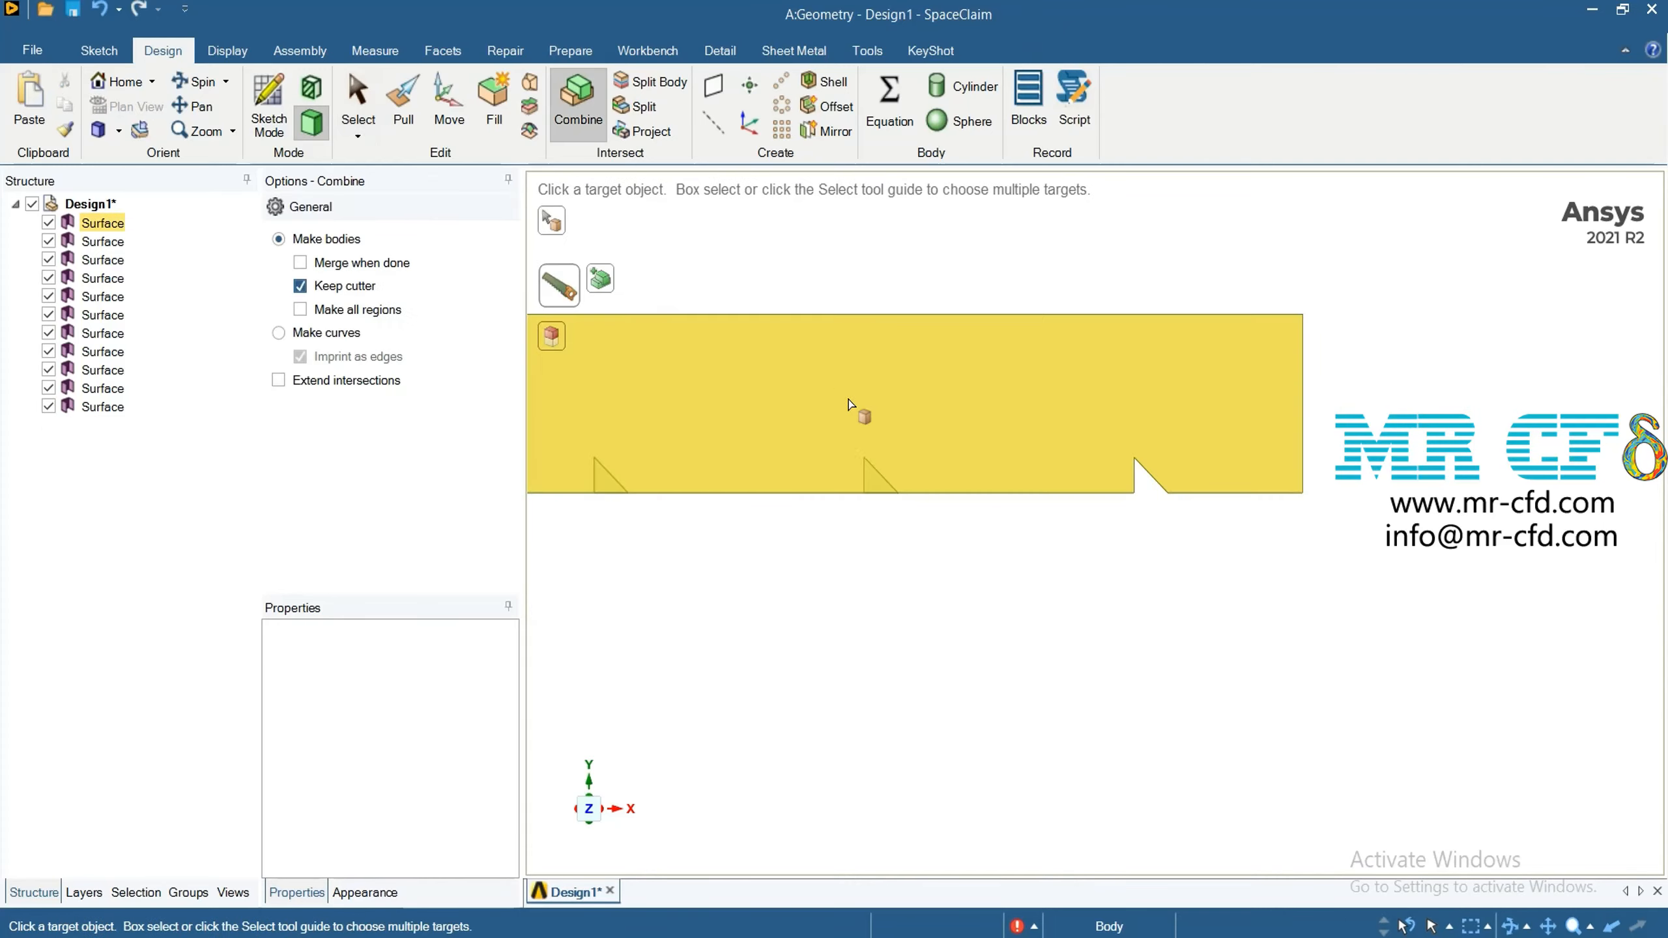
left_click(881, 456)
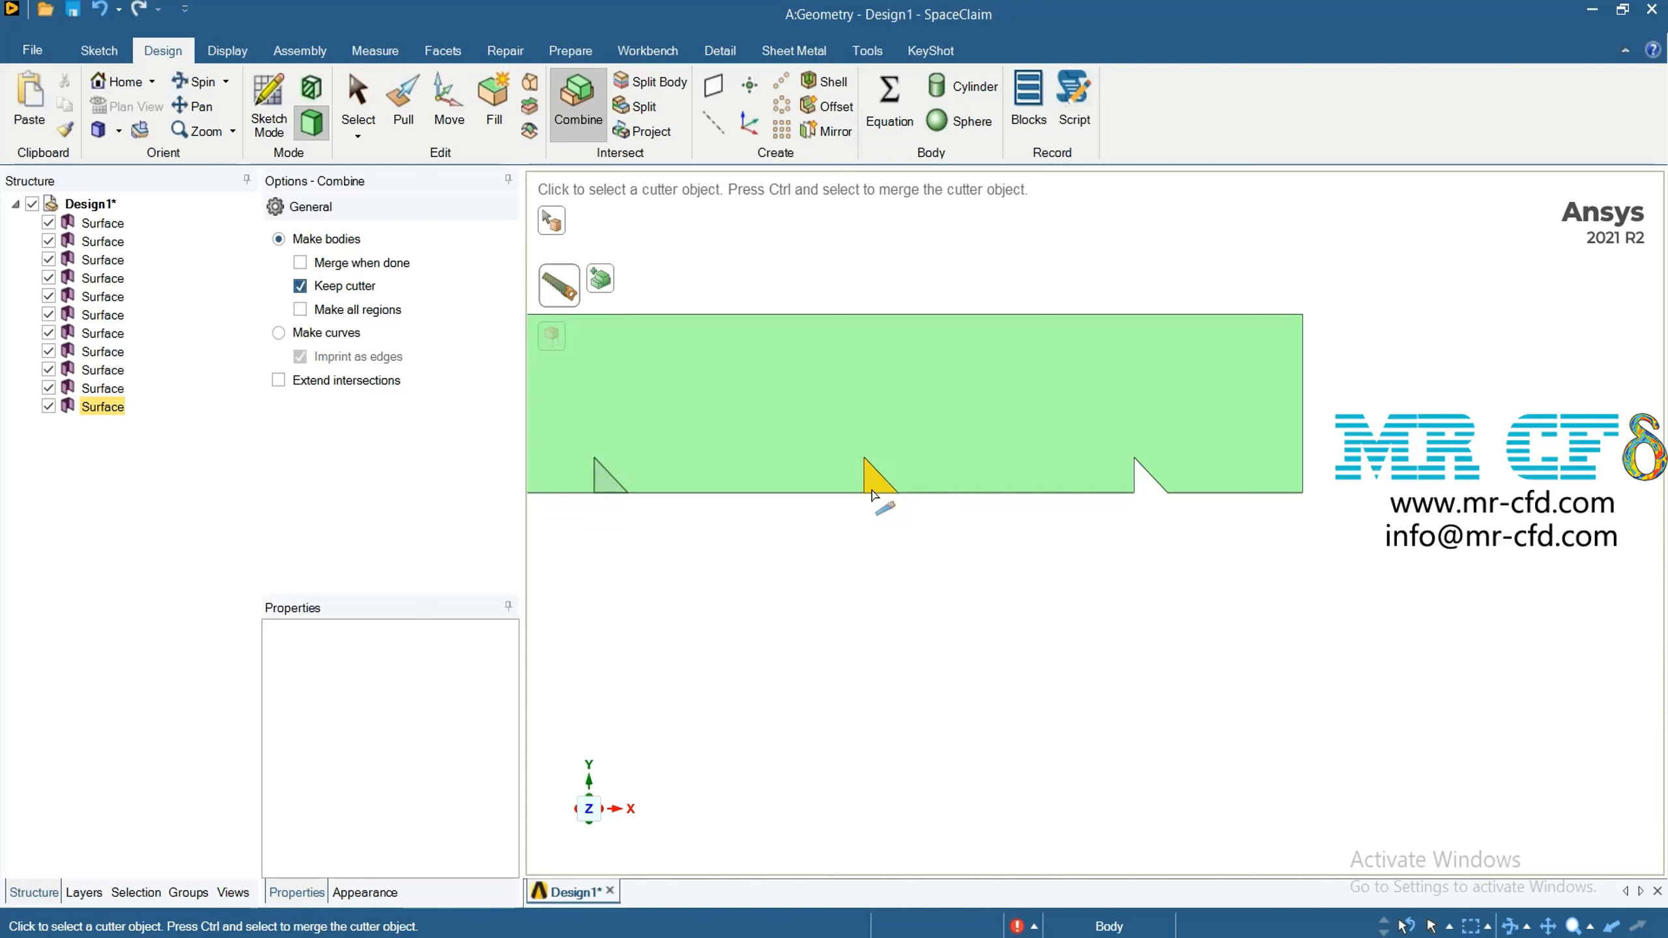
Delete the split-off channel face and the cutter surface at the second triangle from the channel's right end
left_click(348, 92)
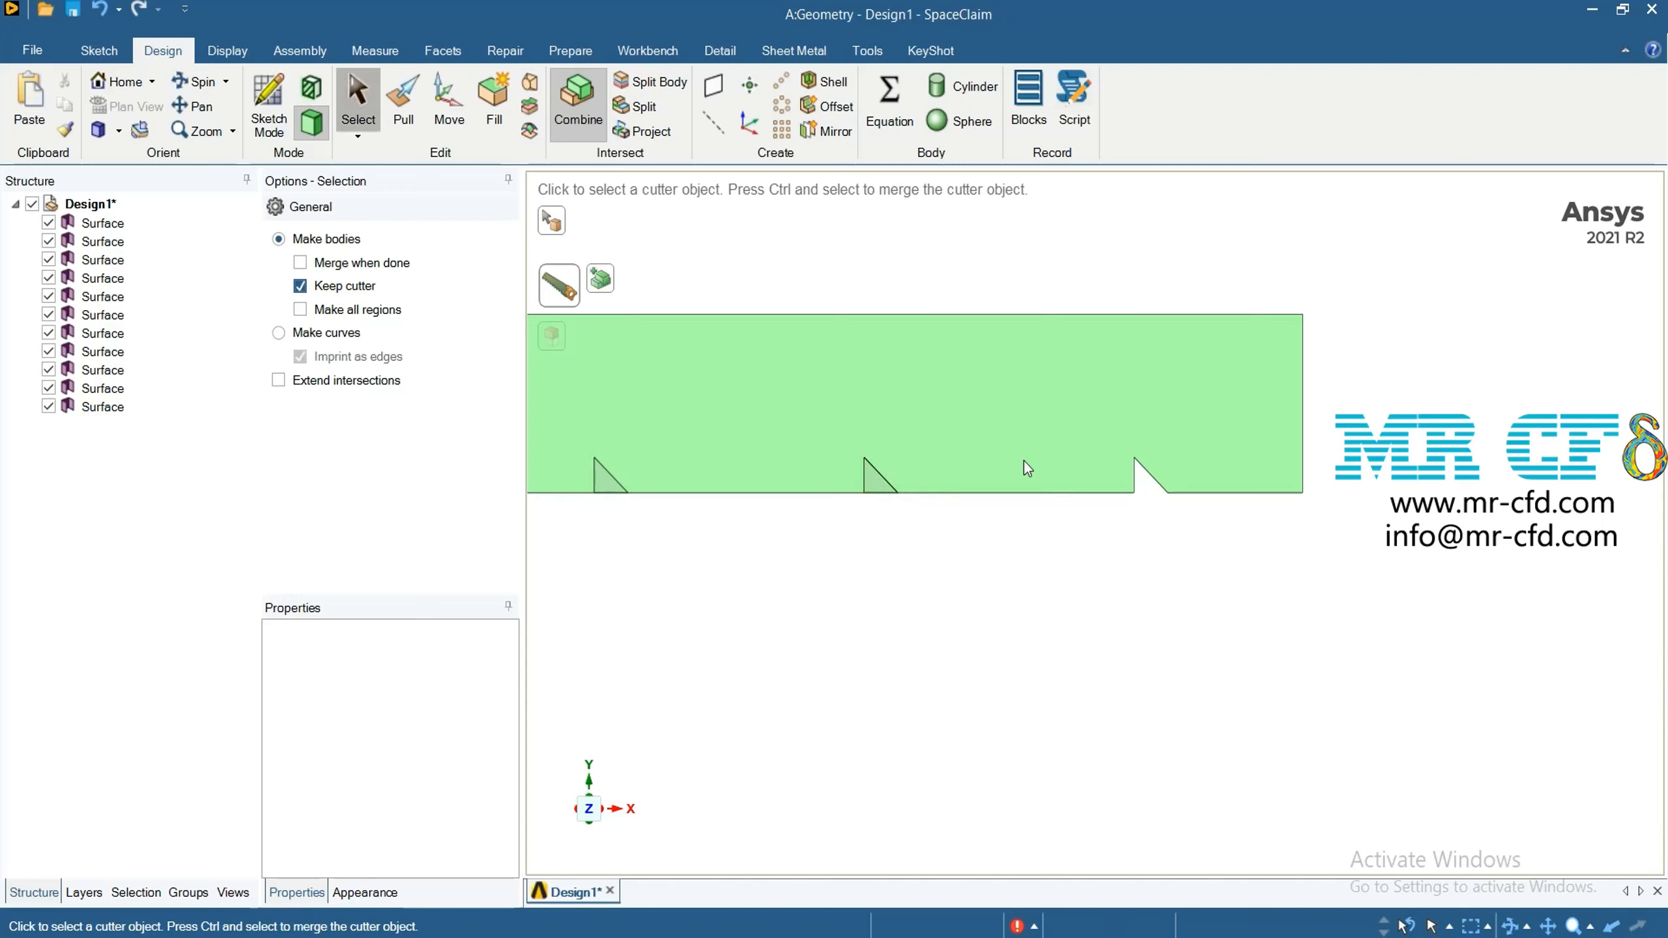
right_click(876, 480)
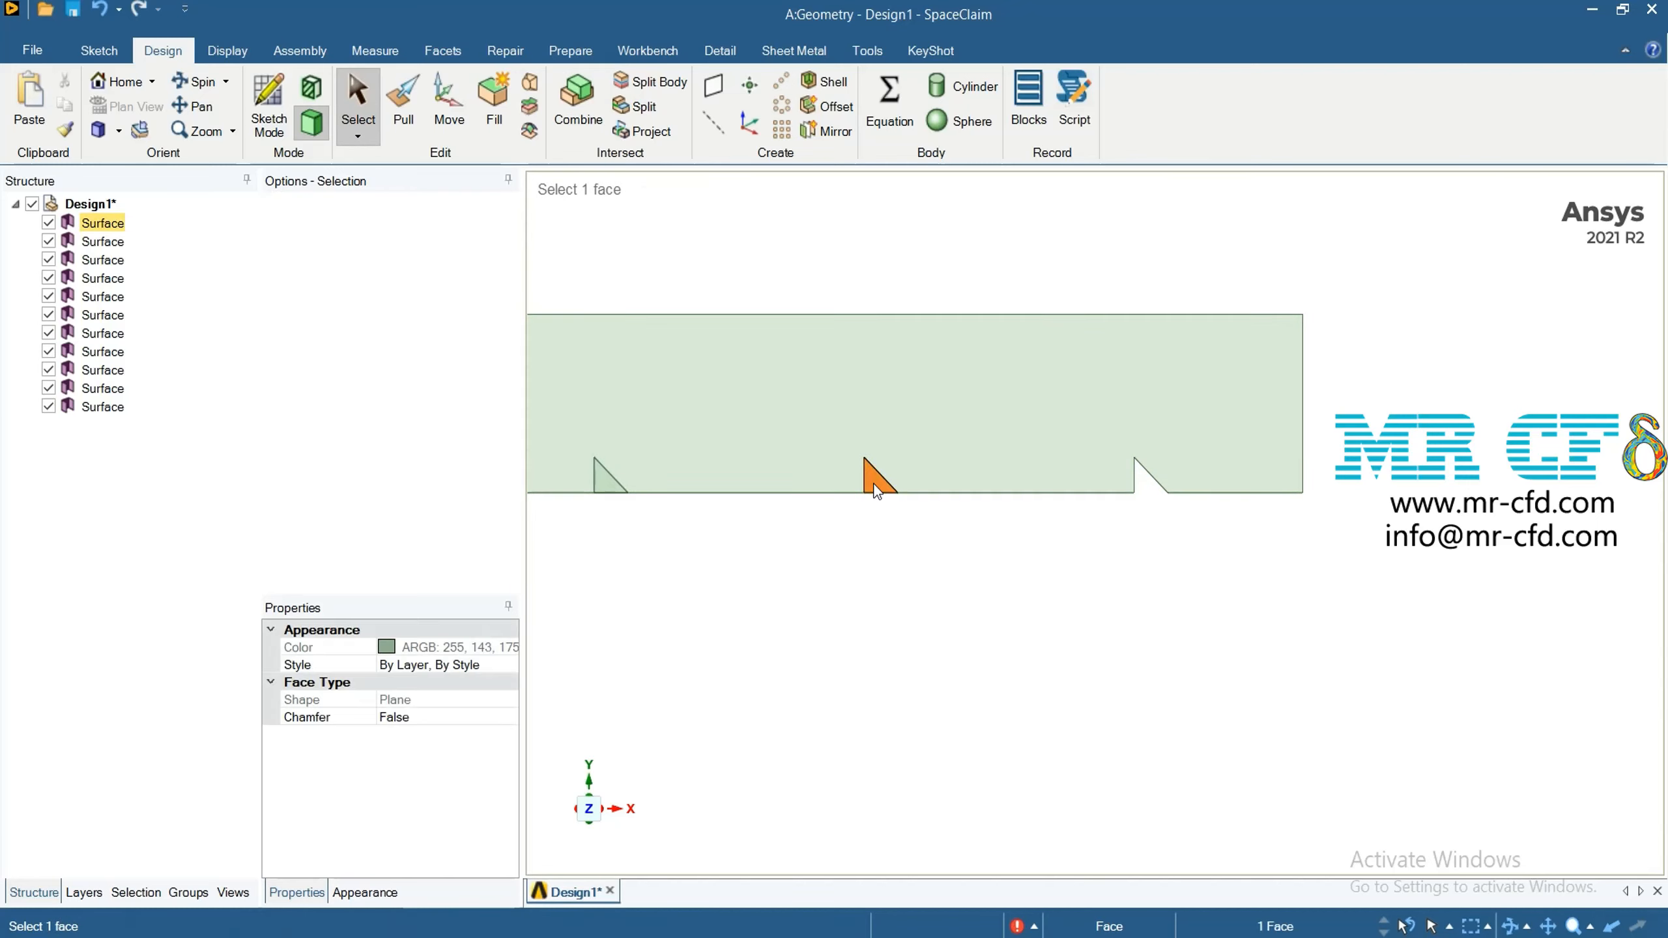
left_click(925, 498)
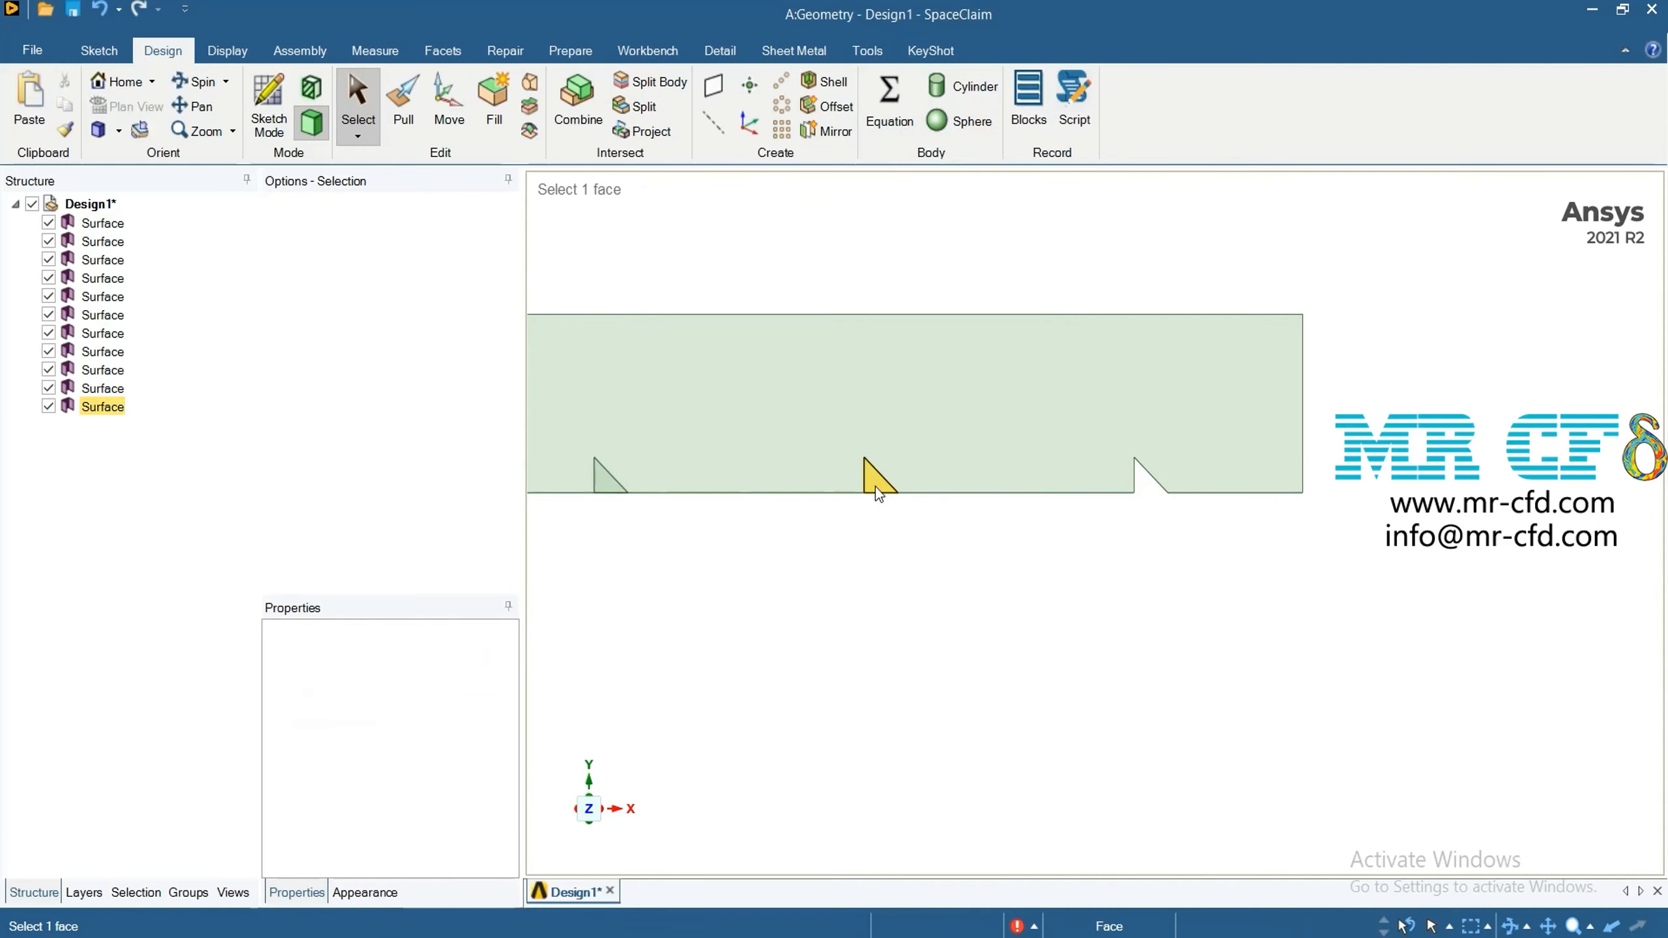
right_click(876, 486)
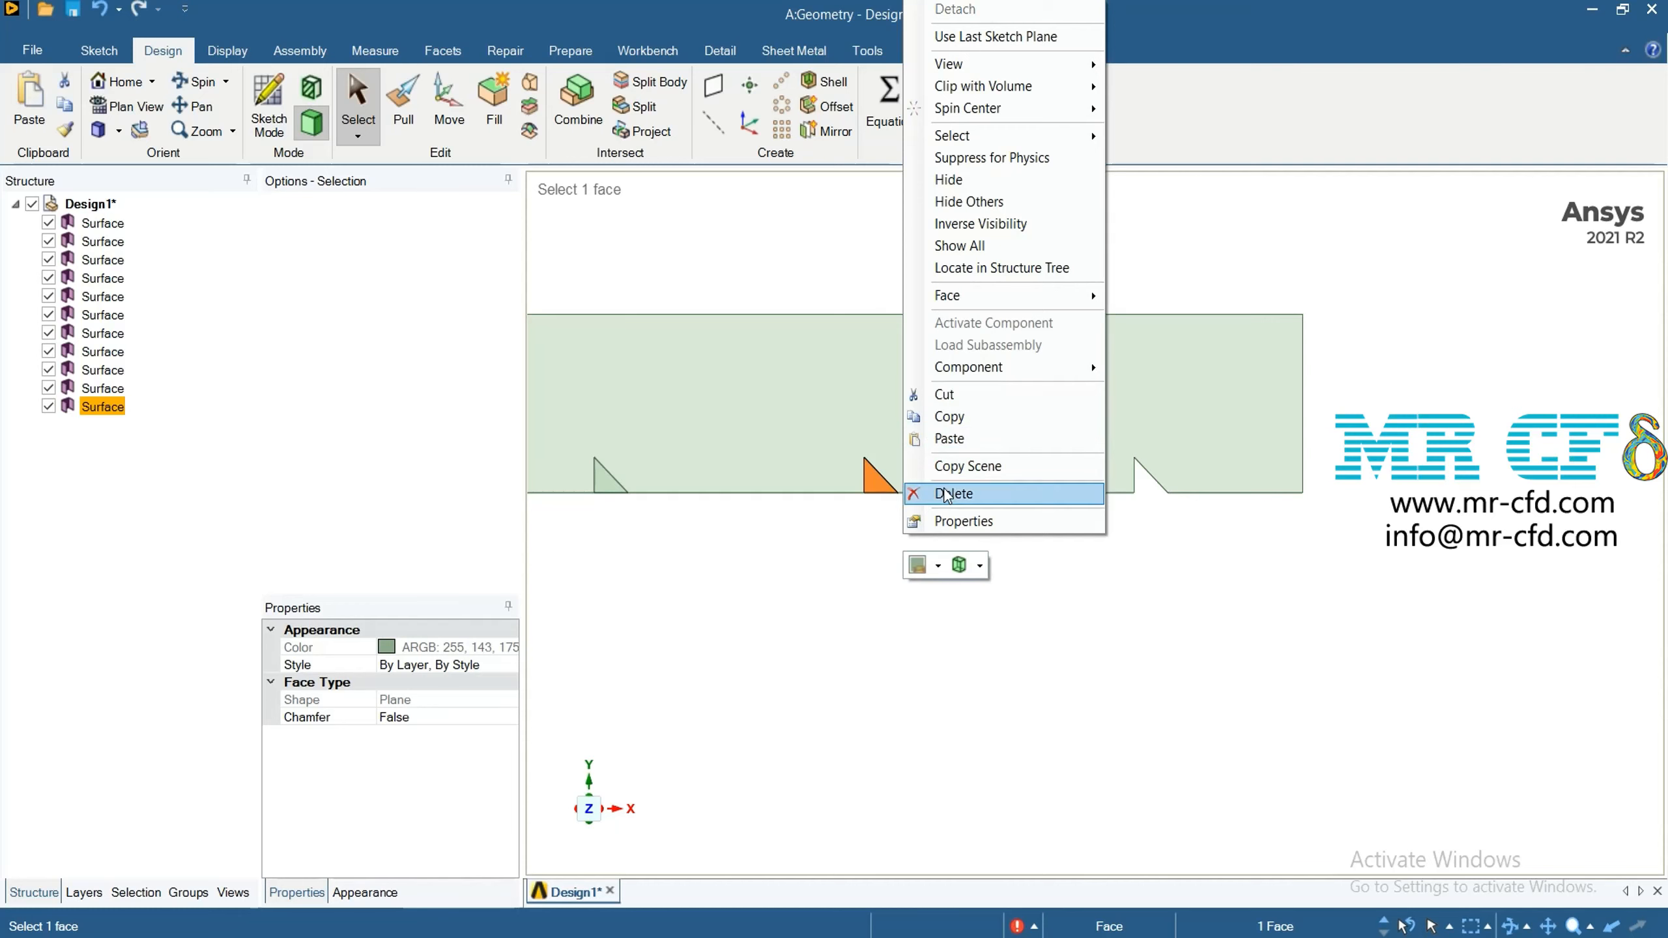
left_click(942, 491)
Use Combine to cut the channel with the third triangle from its right end, keeping the cutter
scroll(994, 591, "down", 5)
scroll(836, 598, "down", 2)
scroll(751, 567, "up", 4)
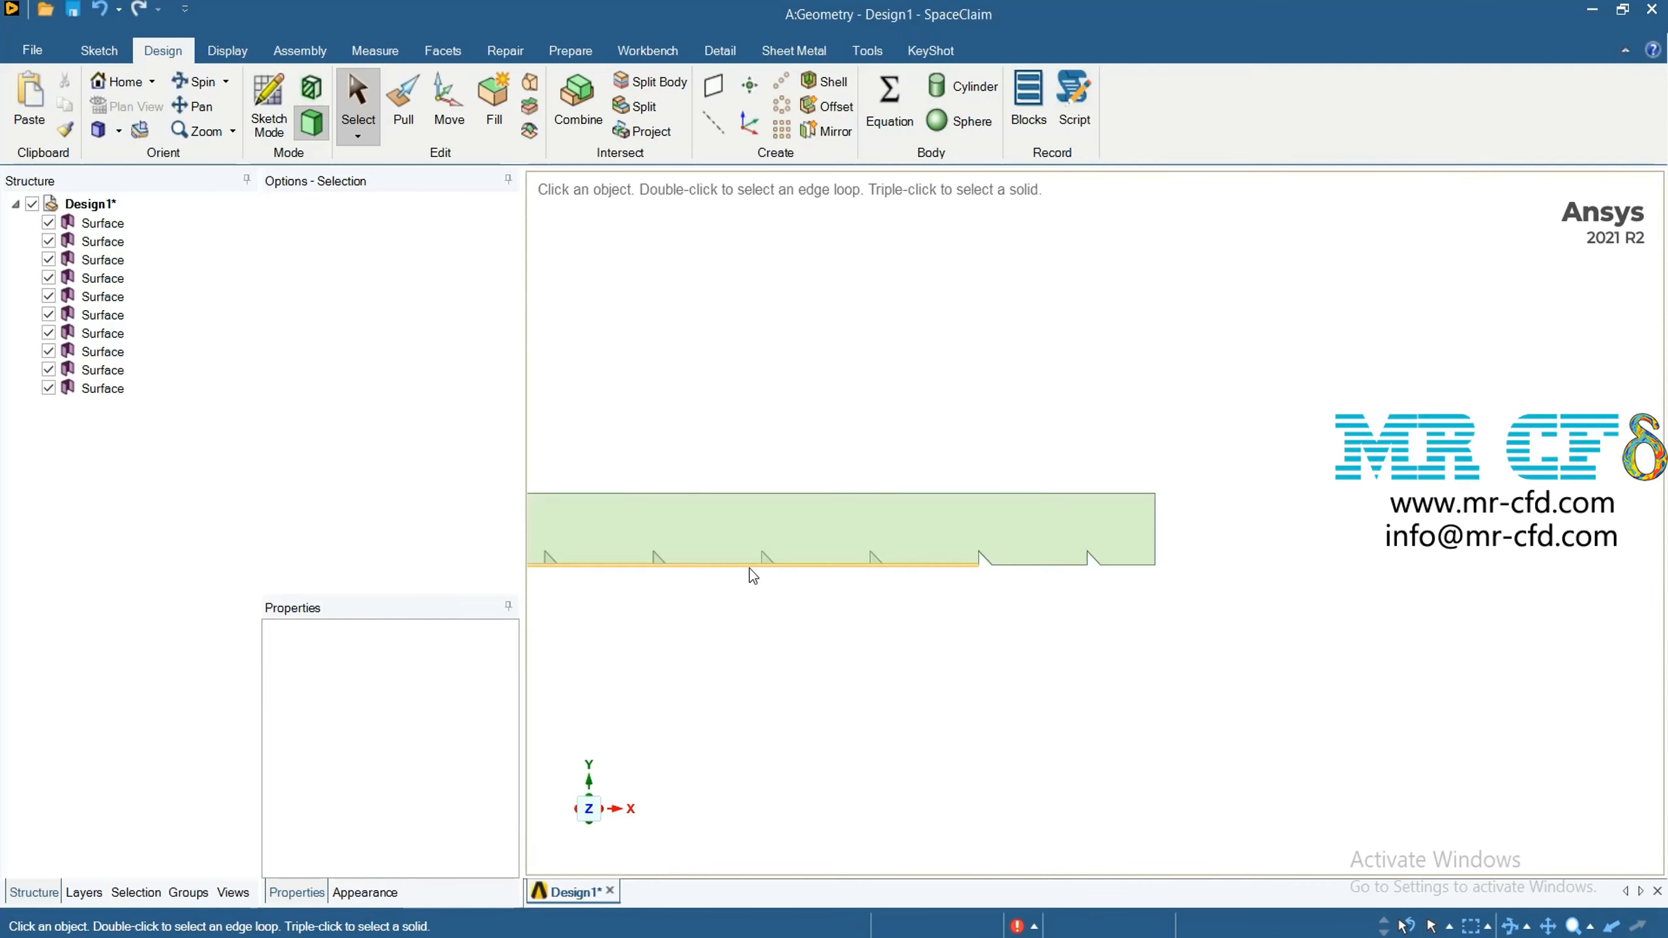
scroll(906, 654, "up", 3)
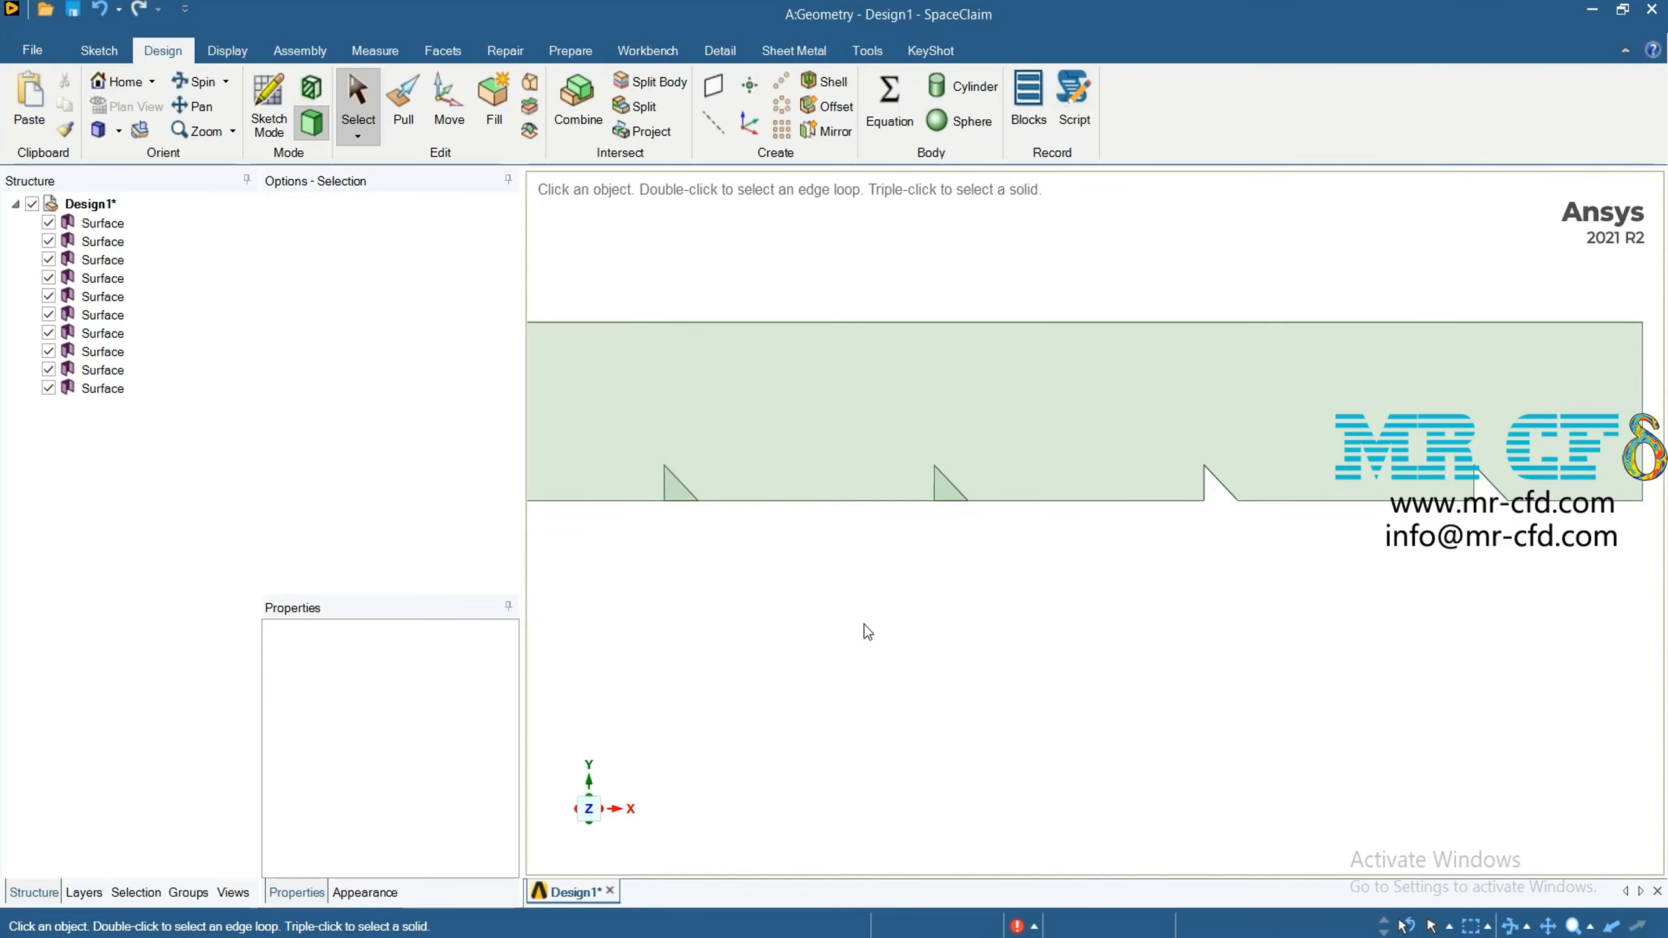
left_click(577, 98)
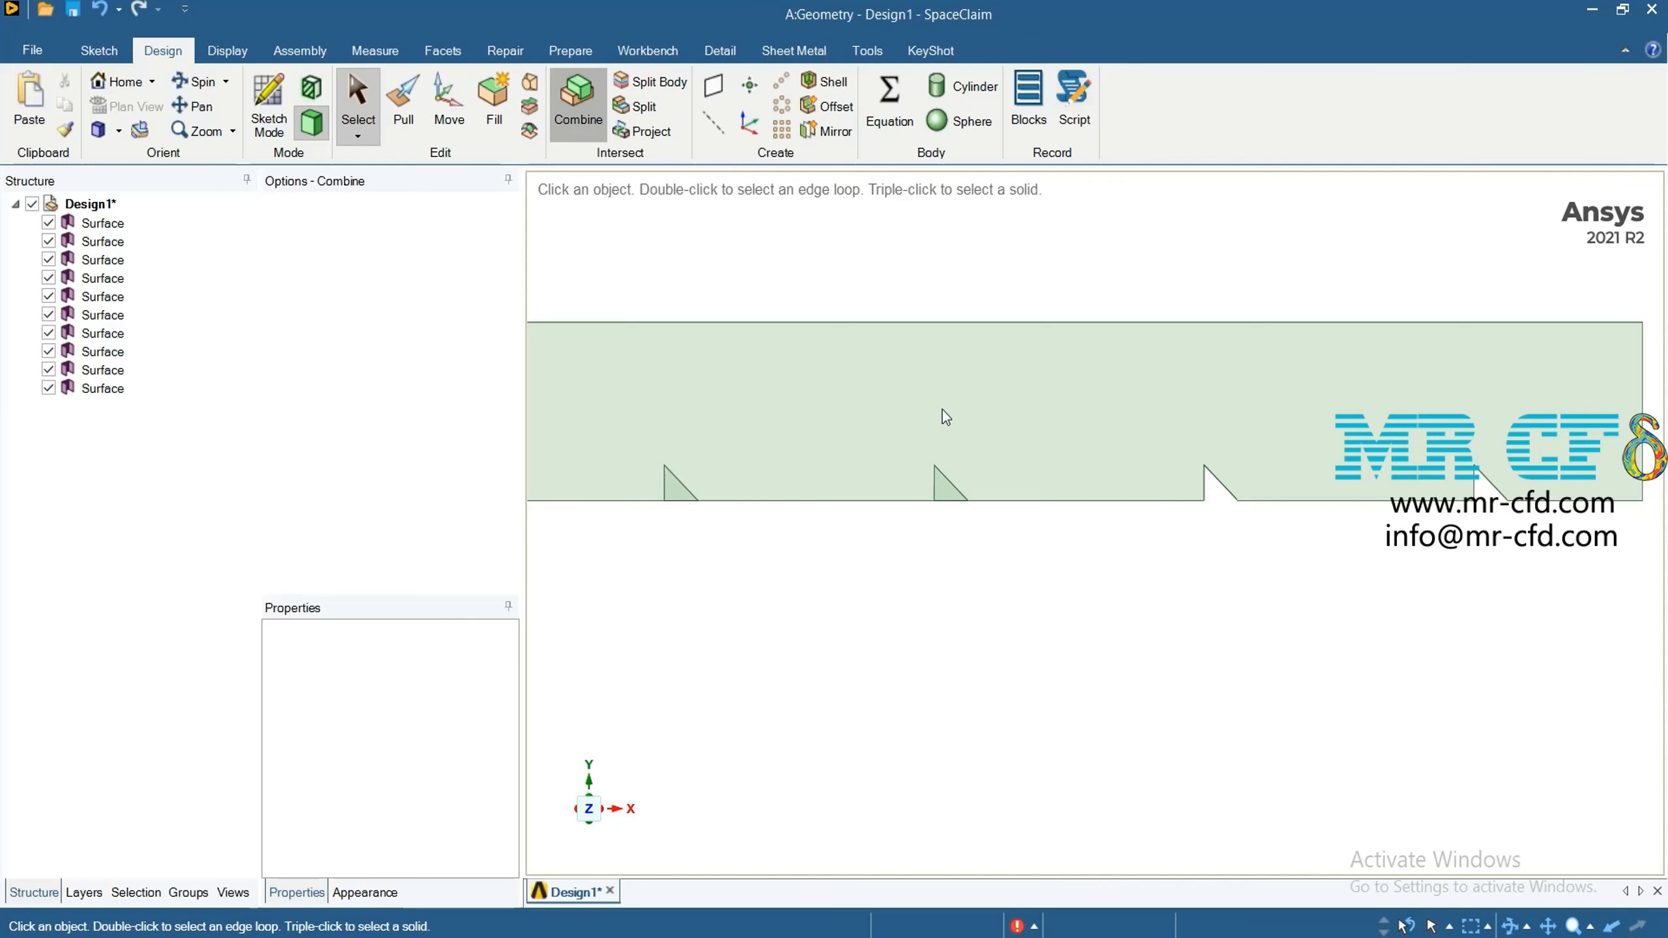
left_click(951, 423)
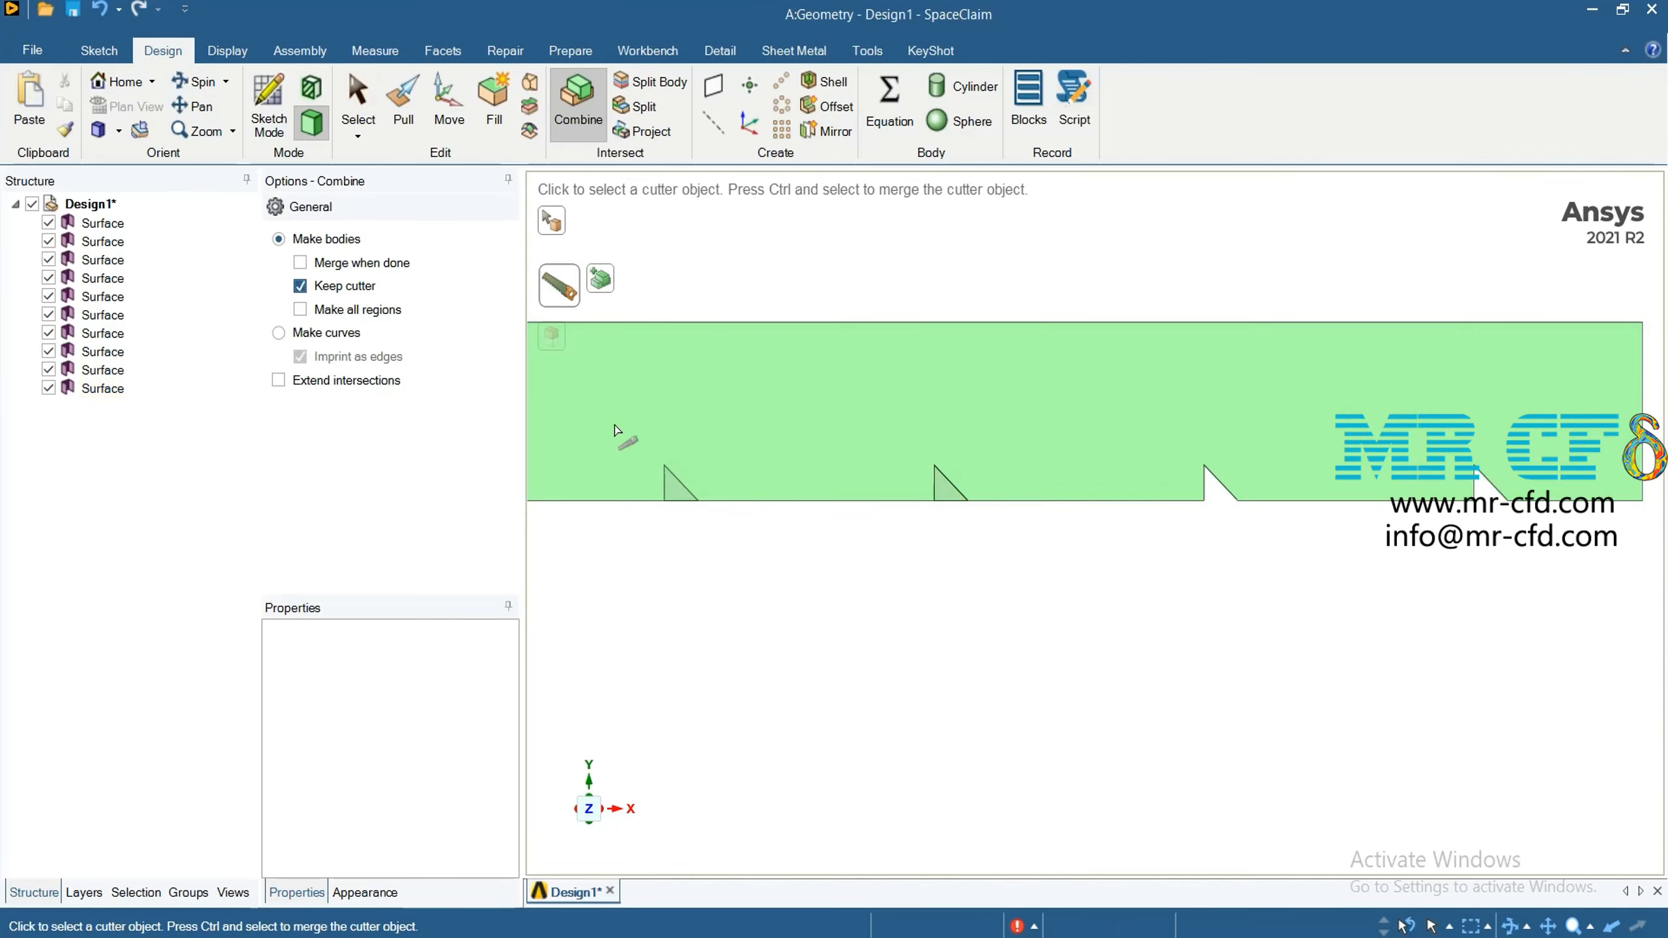
left_click(945, 492)
Delete the split-off channel face and the cutter surface at the third triangle from the channel's right end
right_click(945, 491)
left_click(1011, 493)
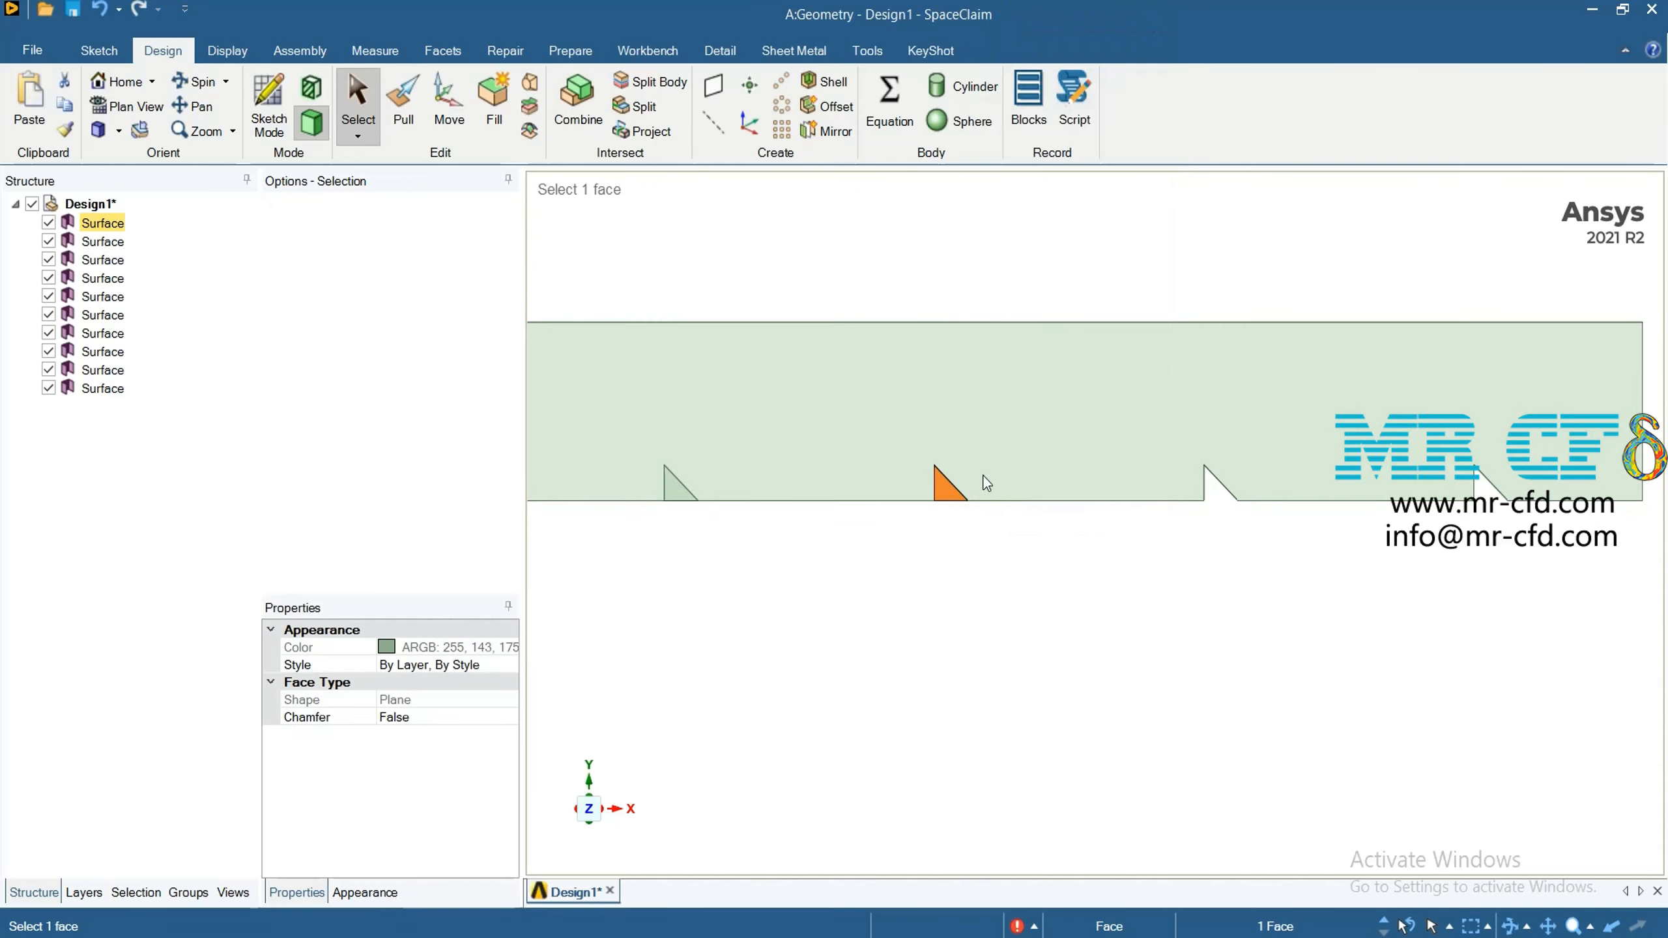
left_click(940, 490)
right_click(940, 490)
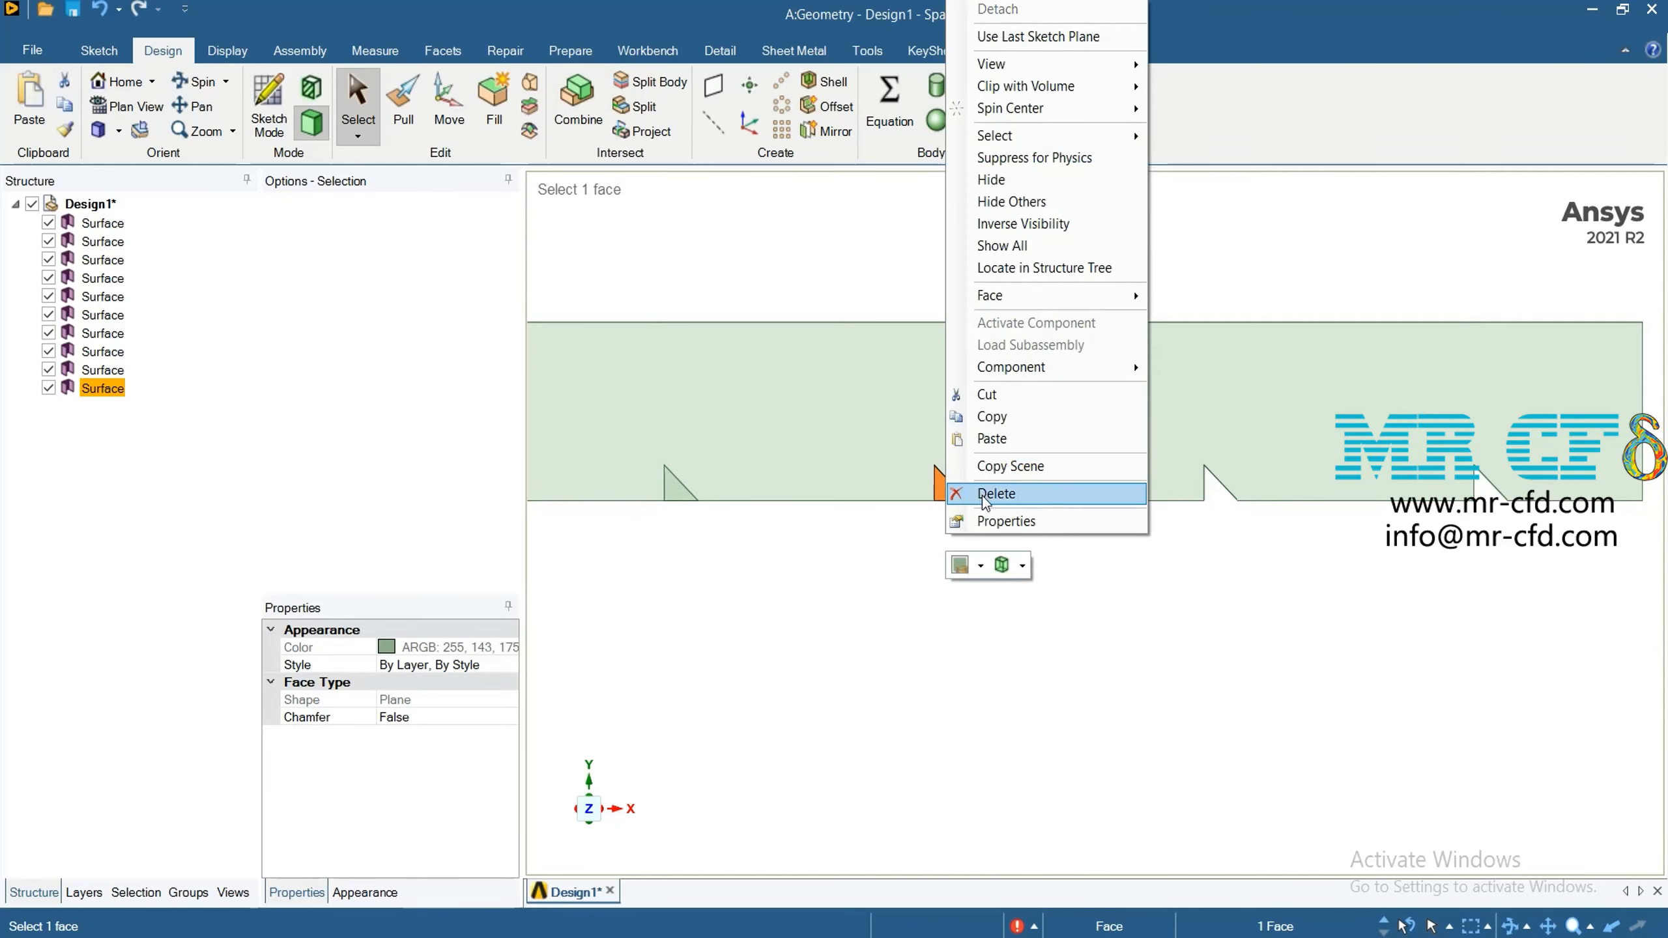
left_click(982, 495)
Use Combine to cut the channel with the fourth through eighth triangles from its right end, keeping the cutters
scroll(930, 640, "down", 2)
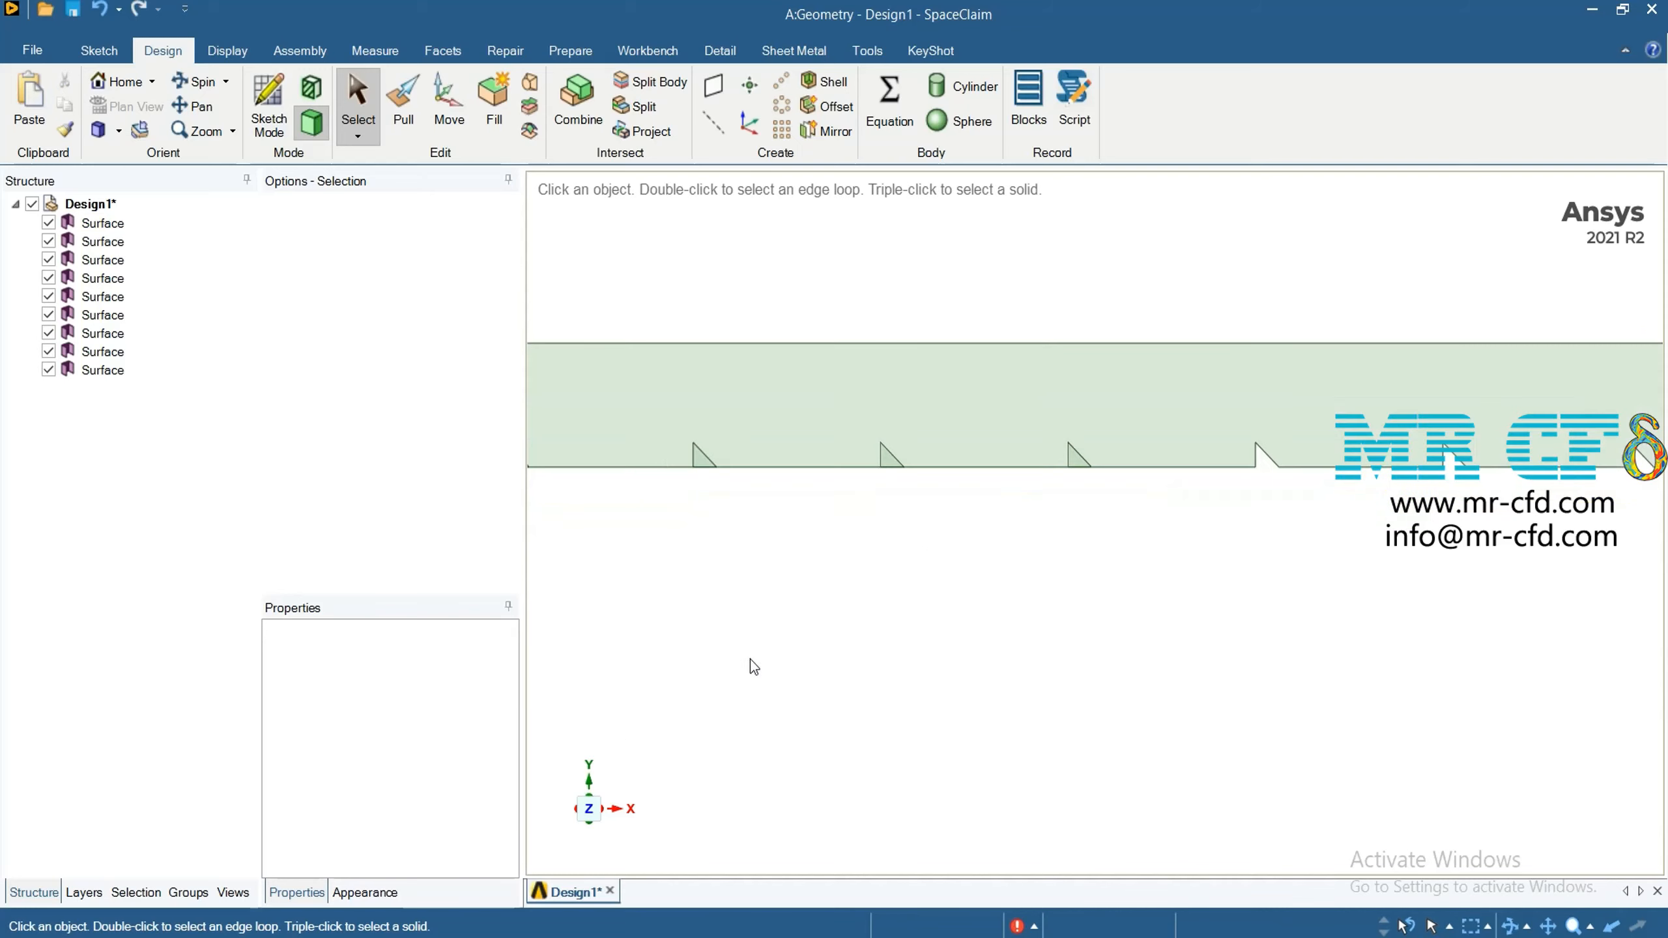
left_click(578, 105)
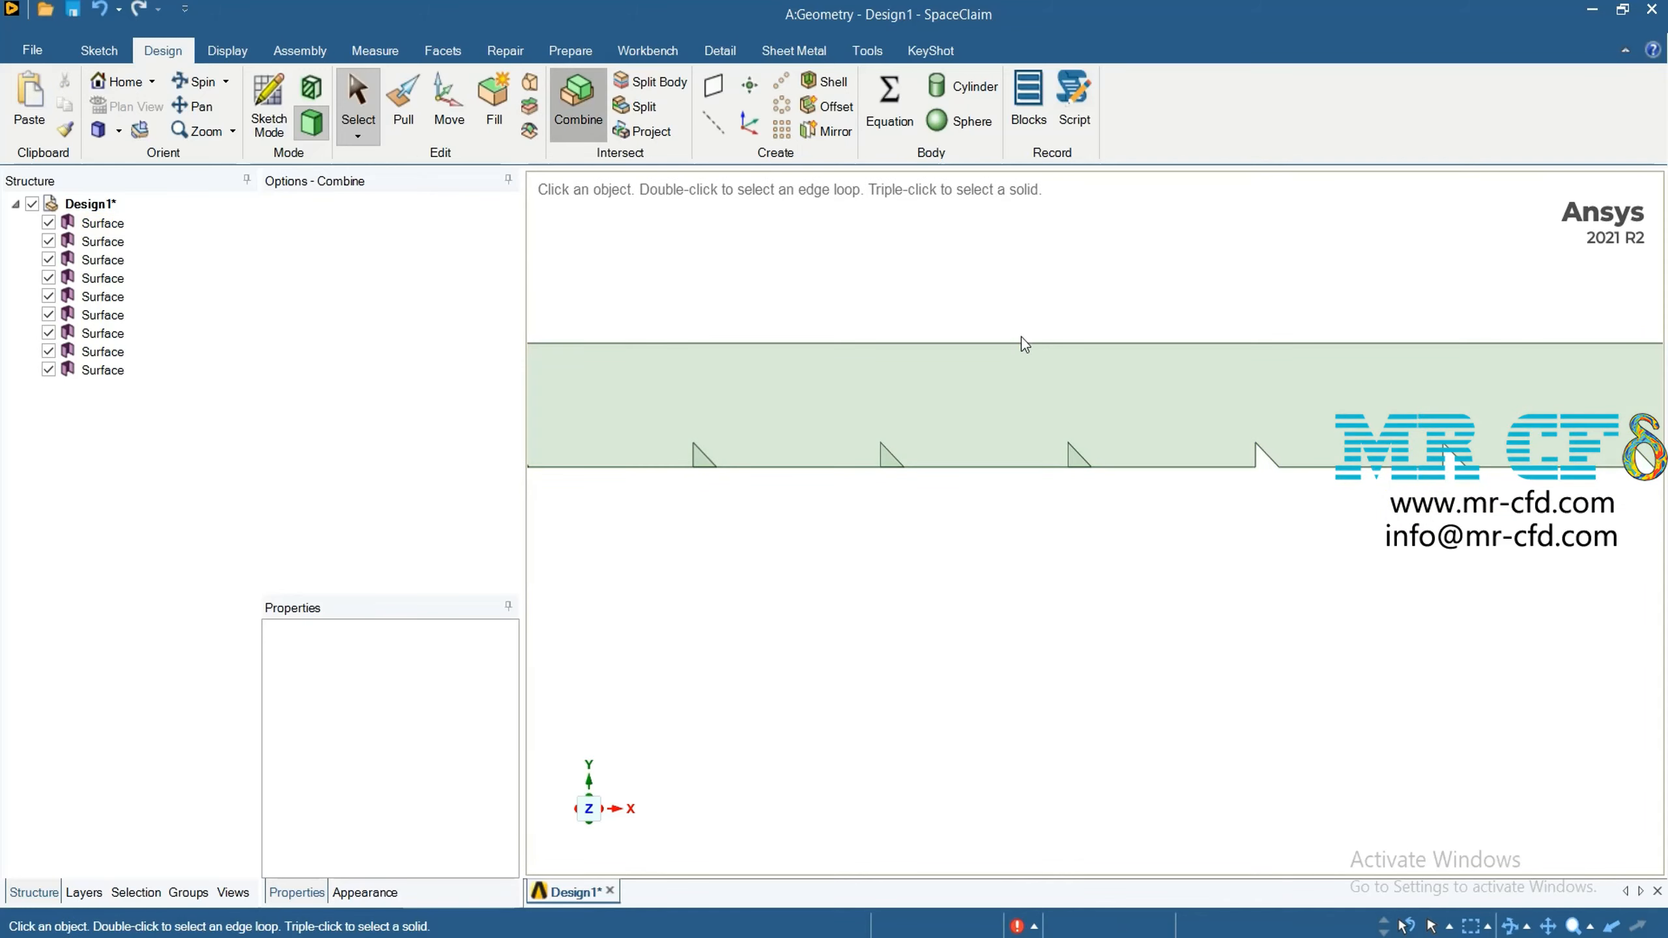
left_click(1049, 372)
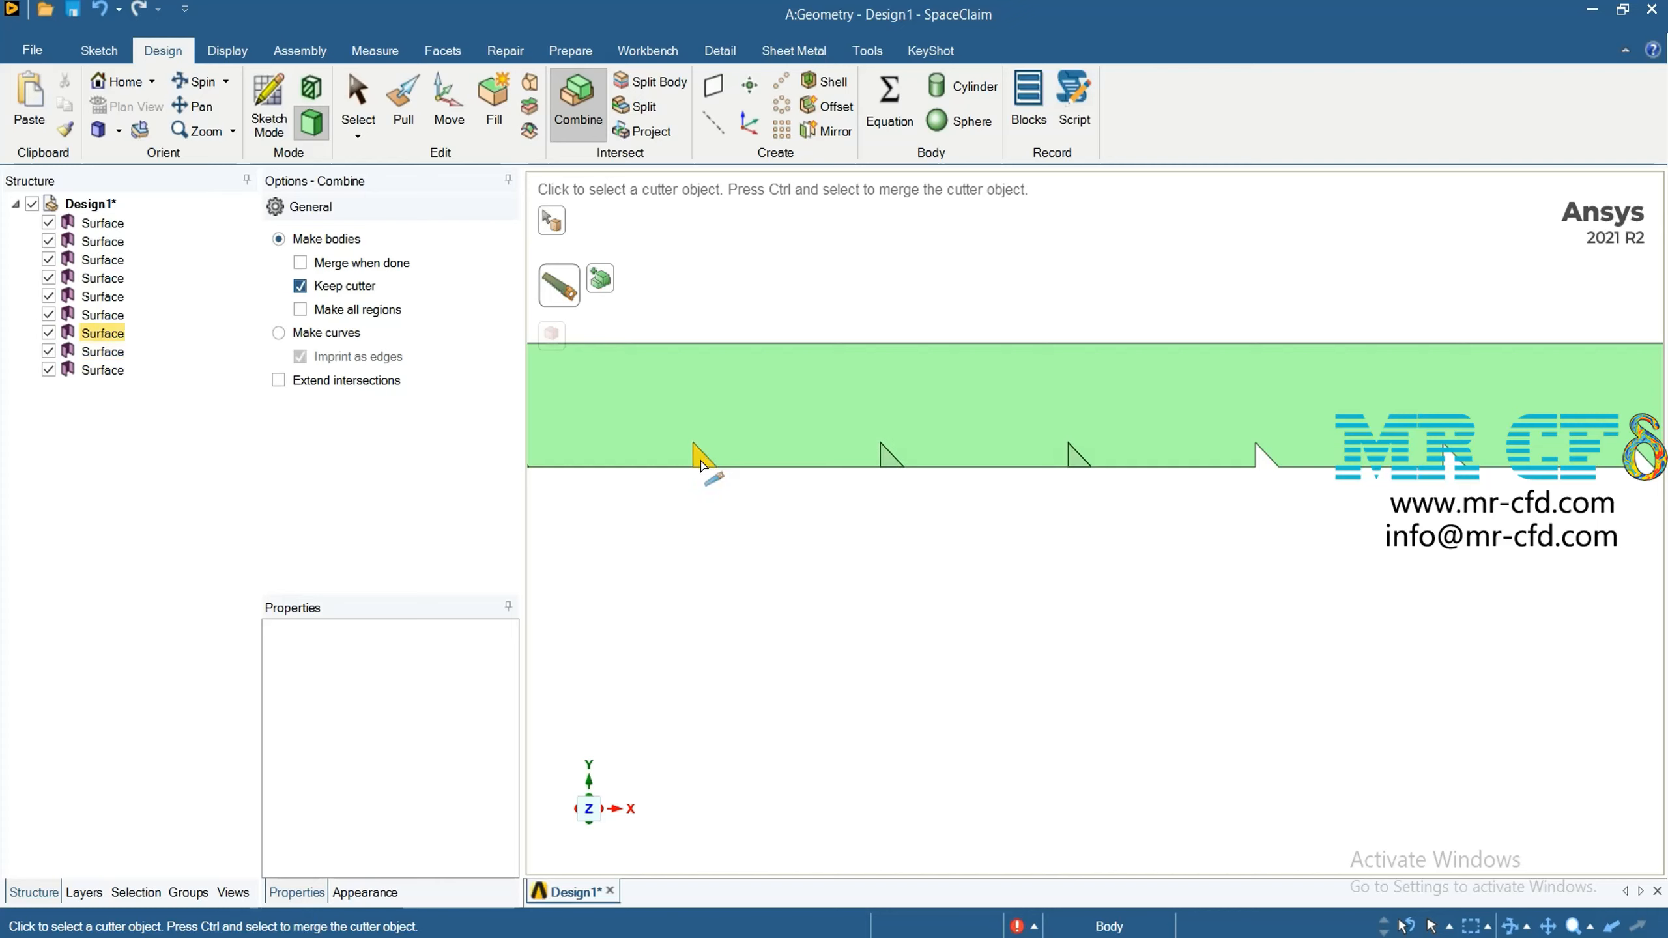
scroll(701, 535, "down", 4)
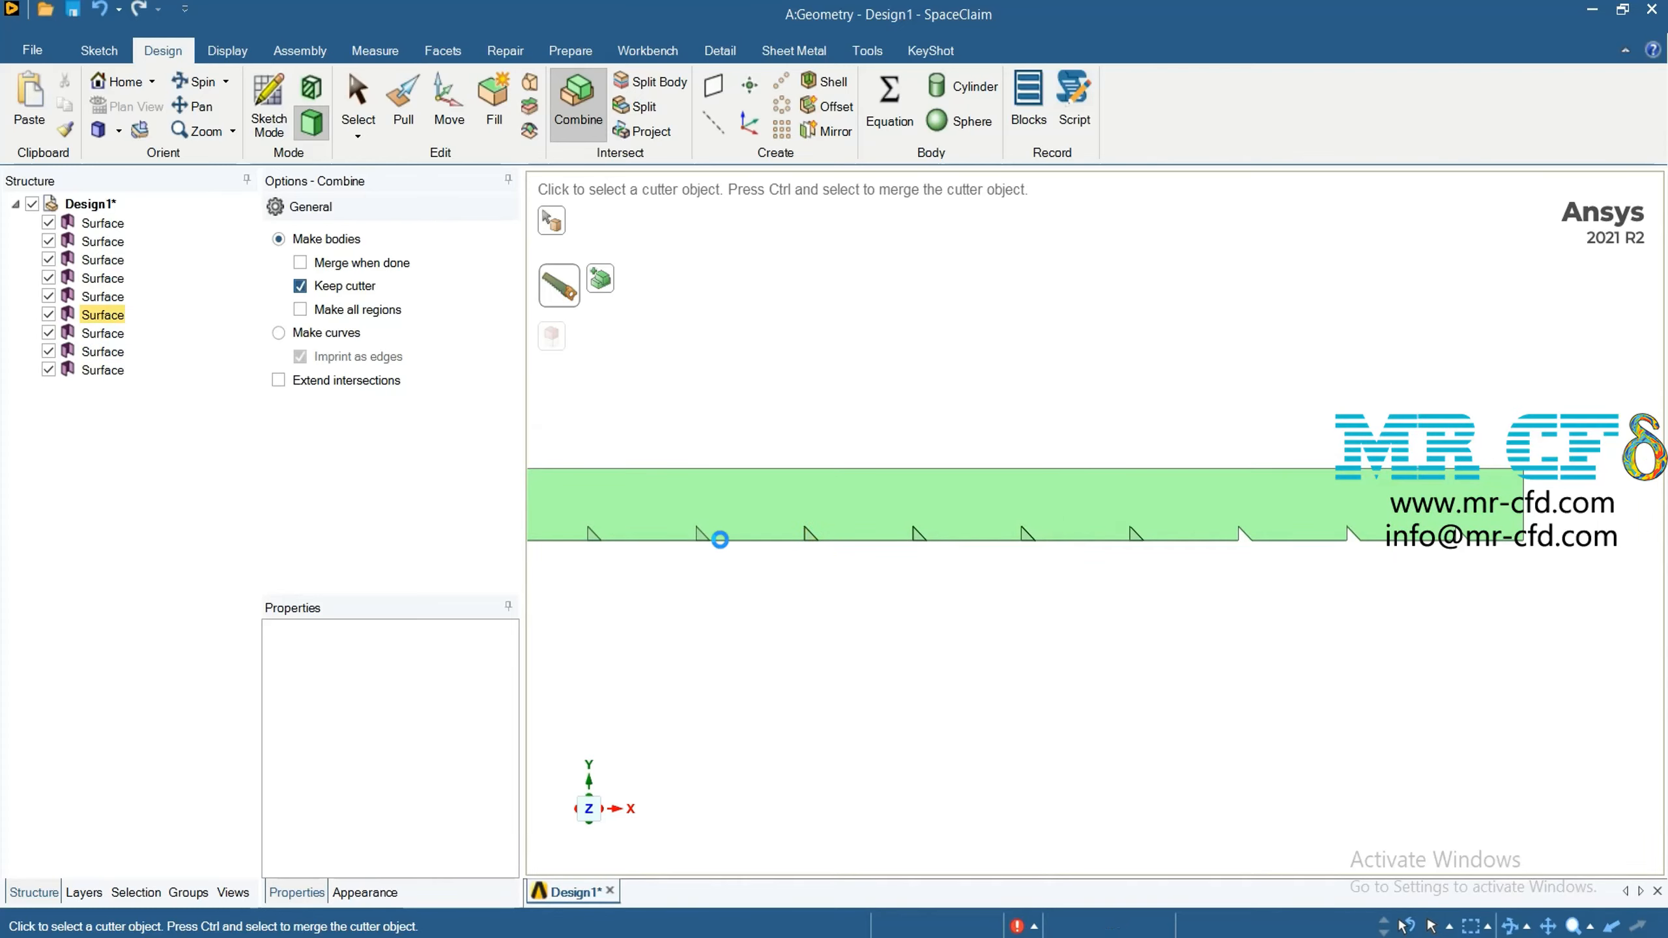
scroll(697, 650, "down", 4)
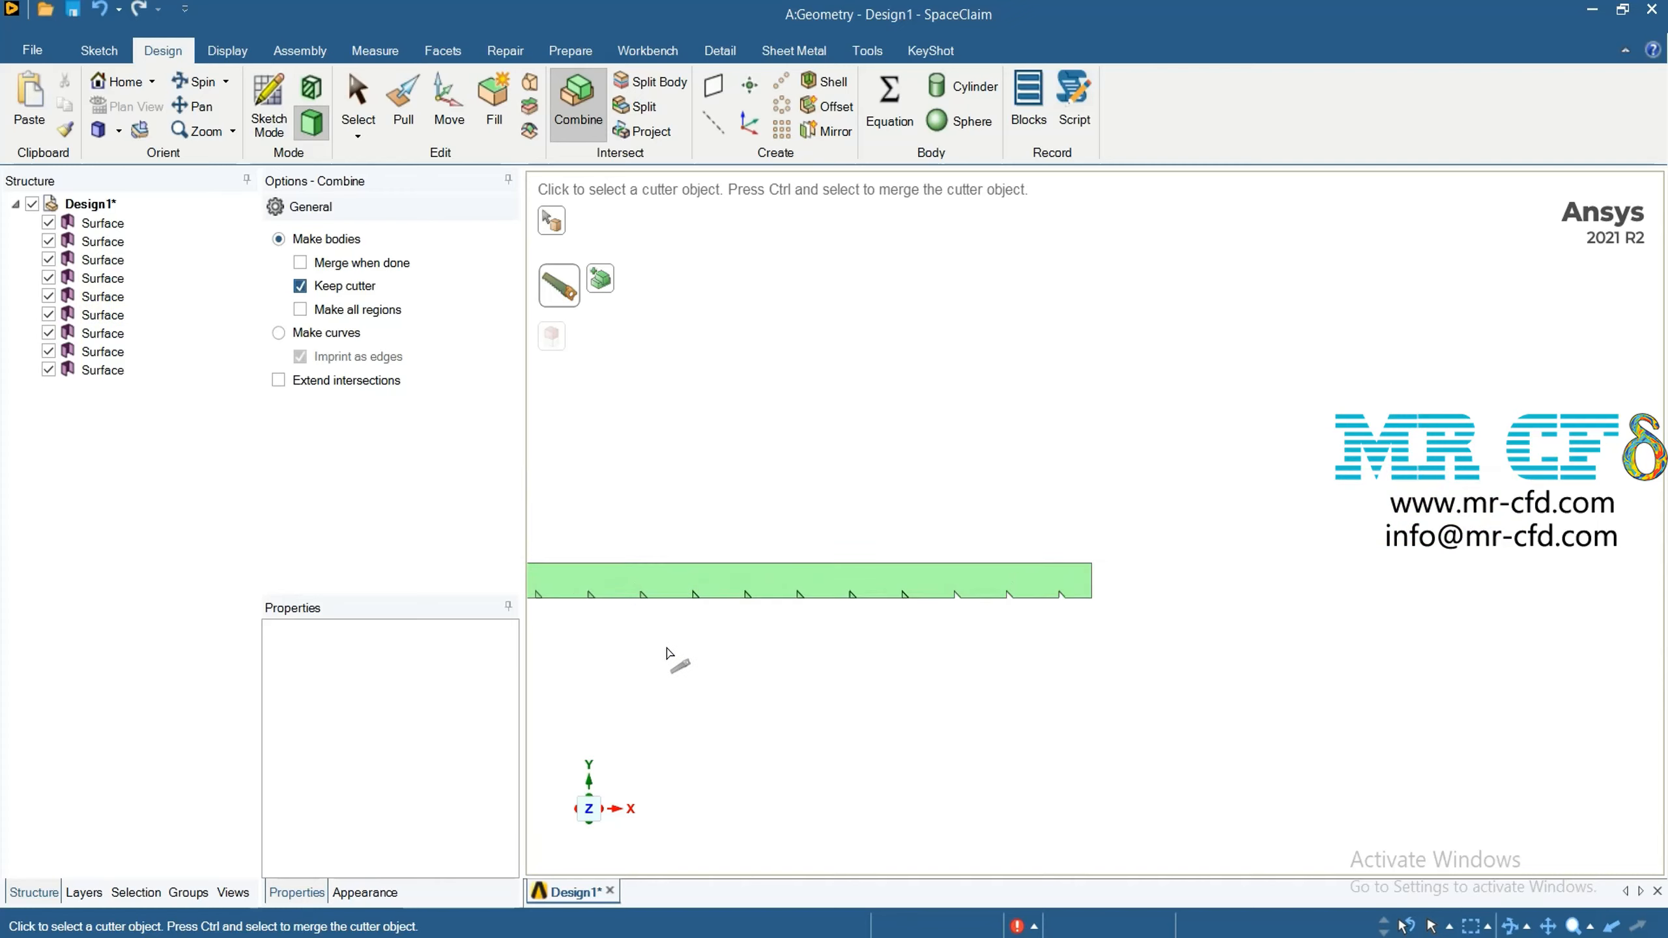
scroll(674, 656, "up", 3)
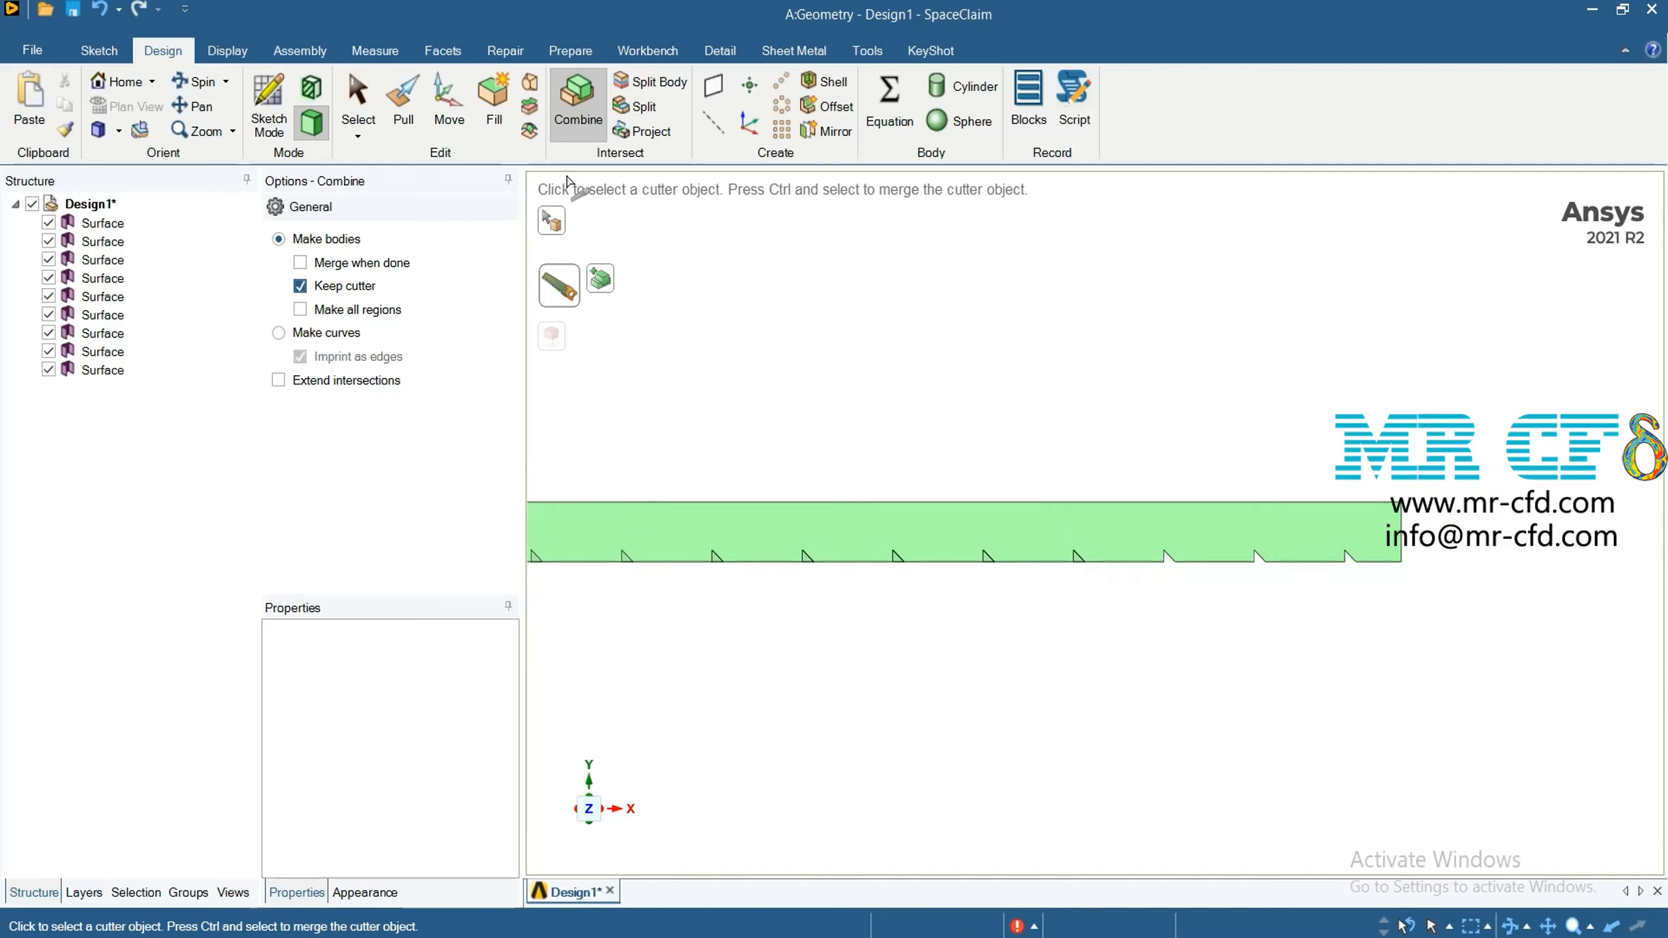
Delete the split-off channel face and the cutter surface at the fourth triangle from the channel's right end
left_click(357, 98)
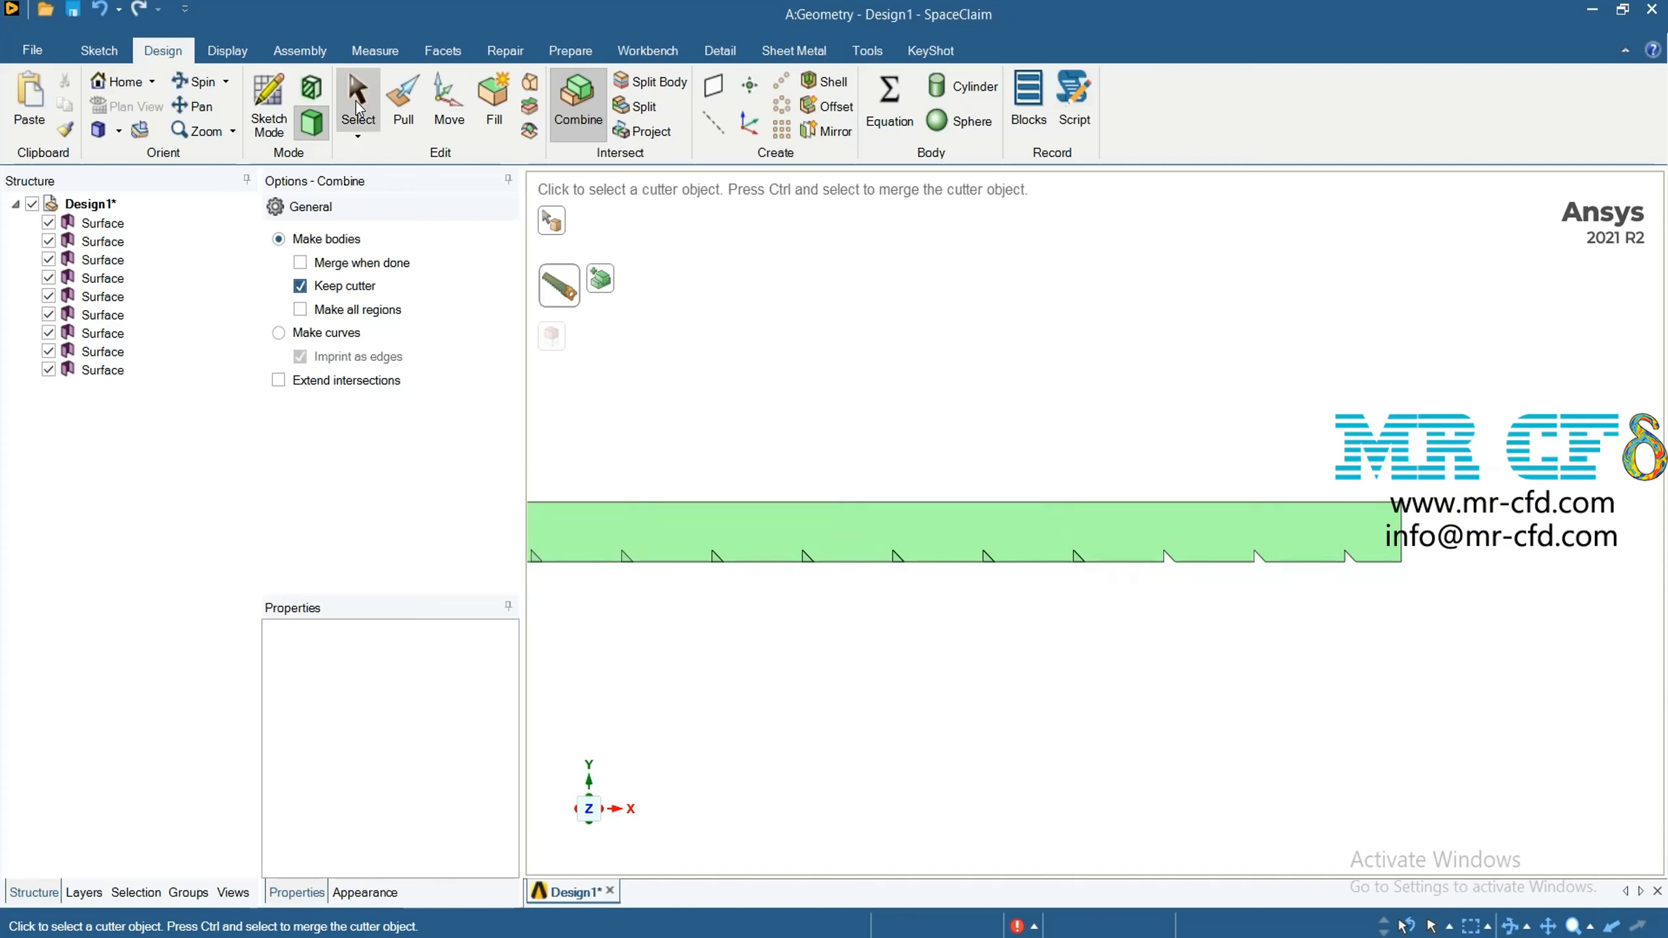
scroll(1078, 560, "up", 3)
right_click(1074, 555)
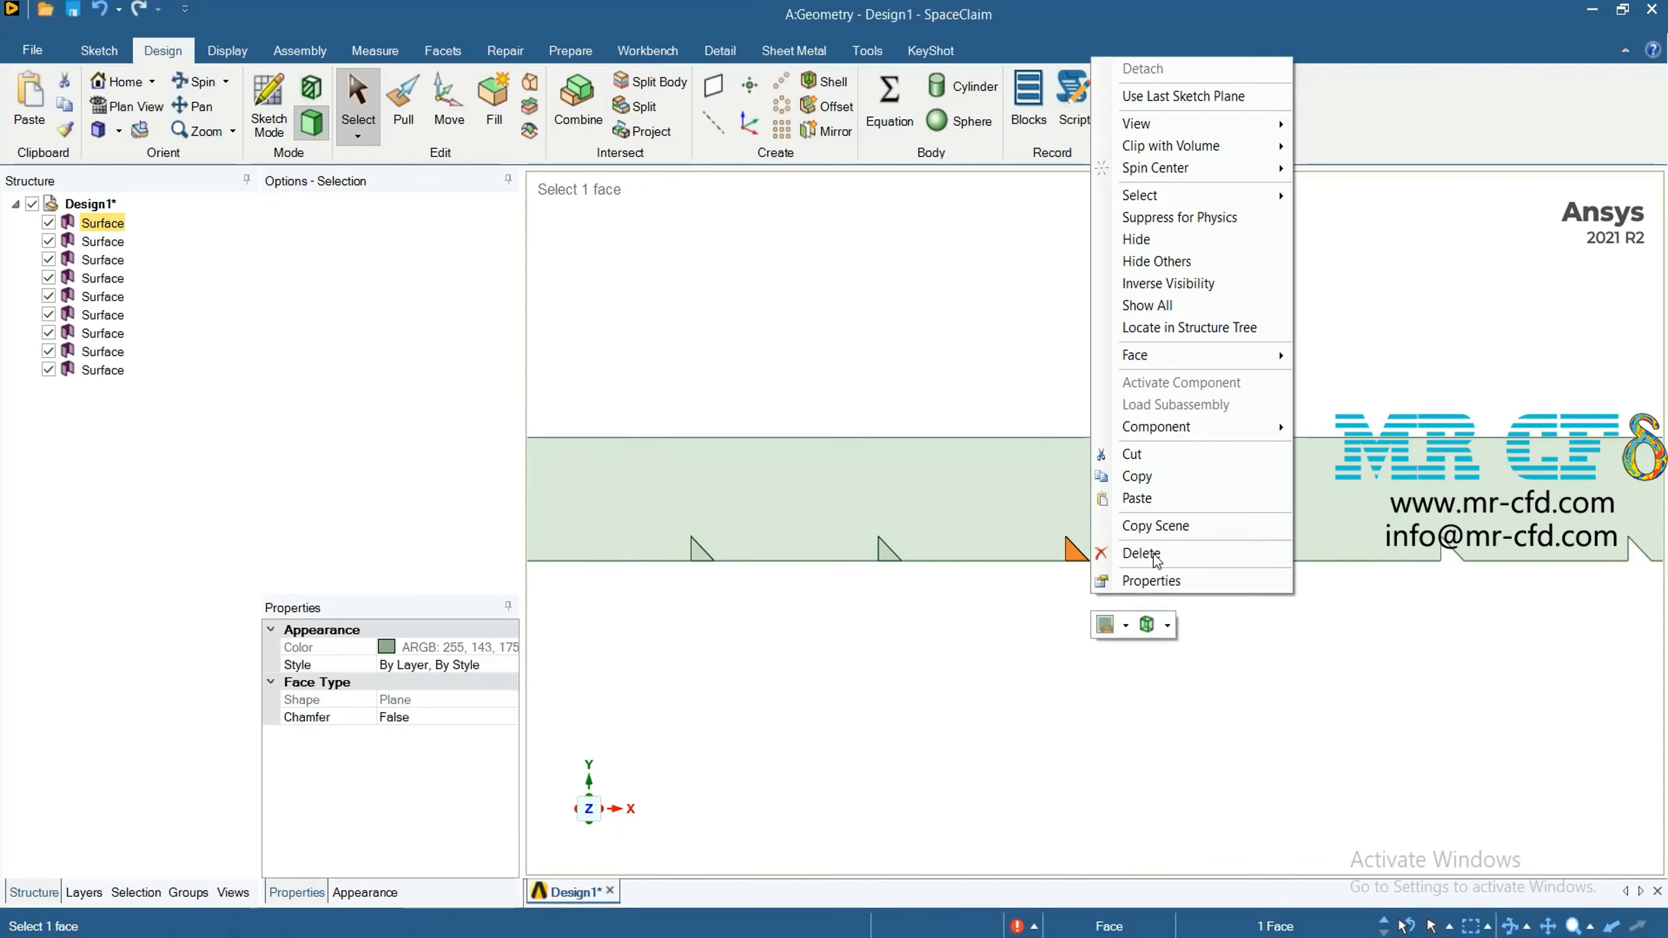
left_click(1143, 554)
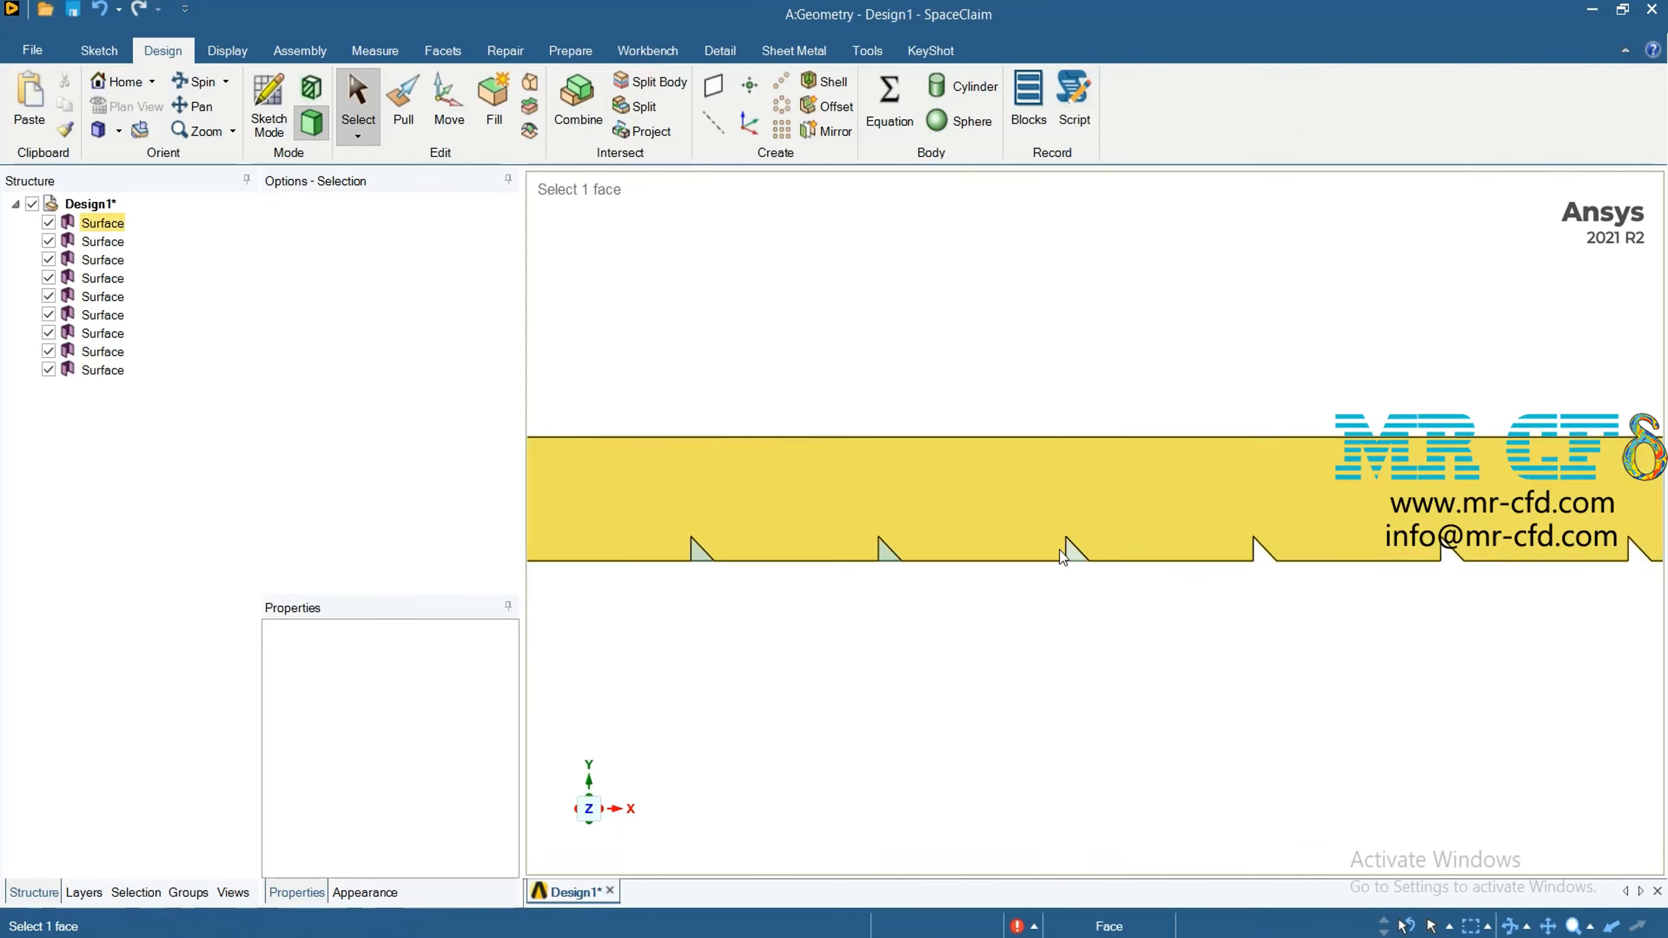
left_click(1073, 553)
right_click(1073, 554)
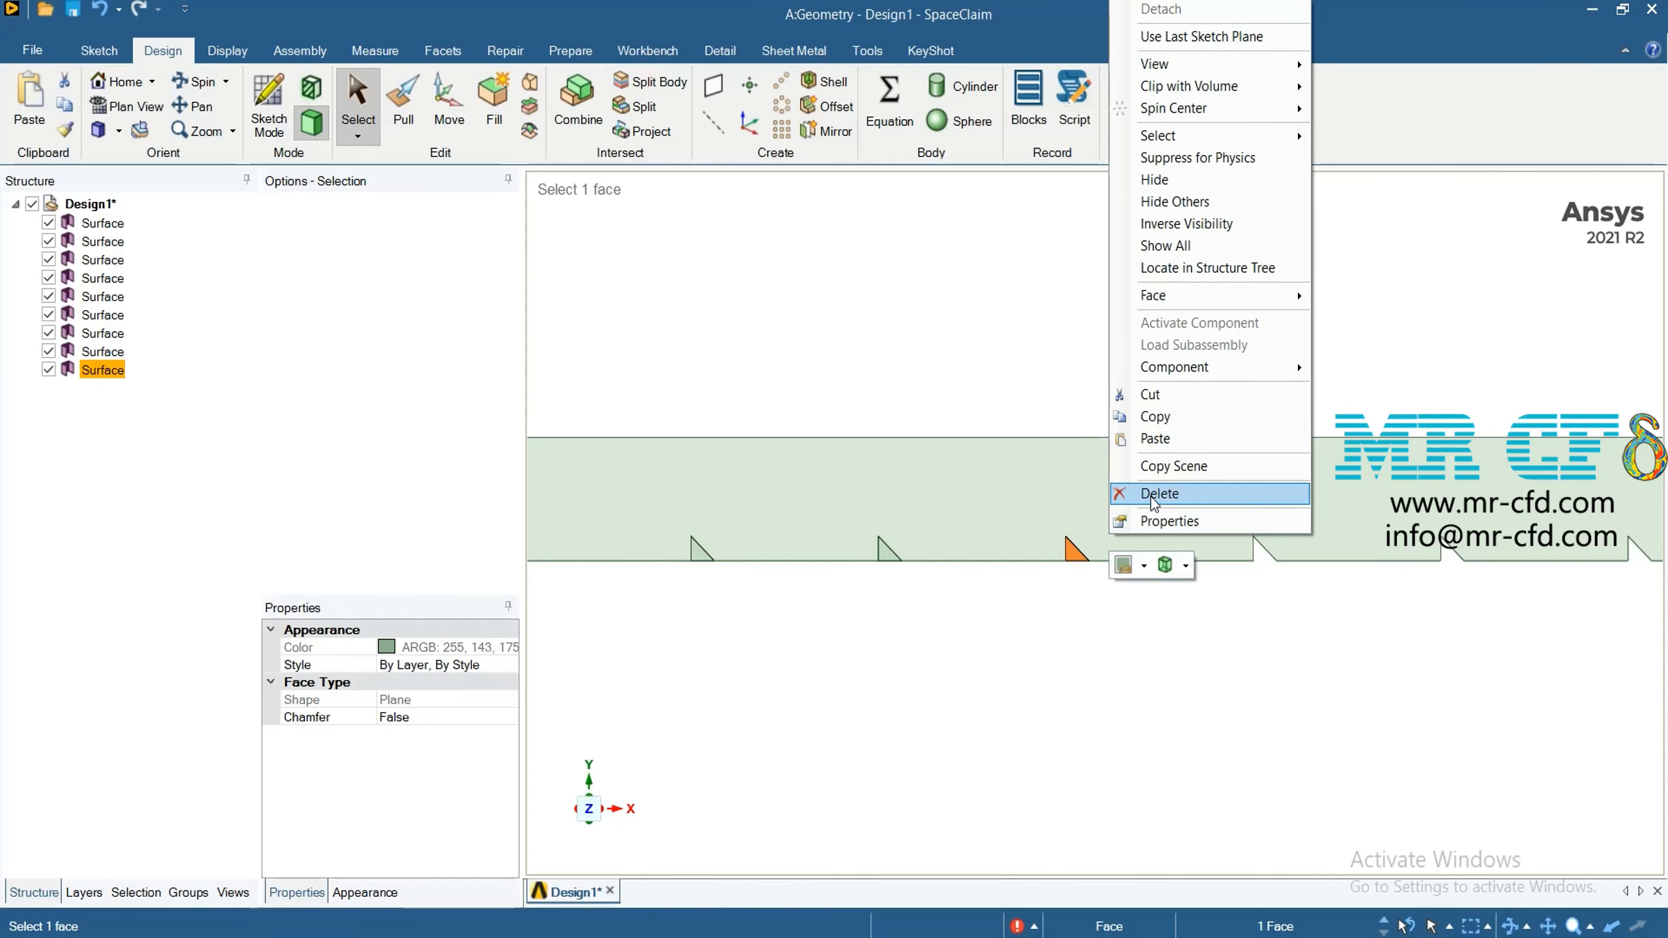
left_click(1151, 496)
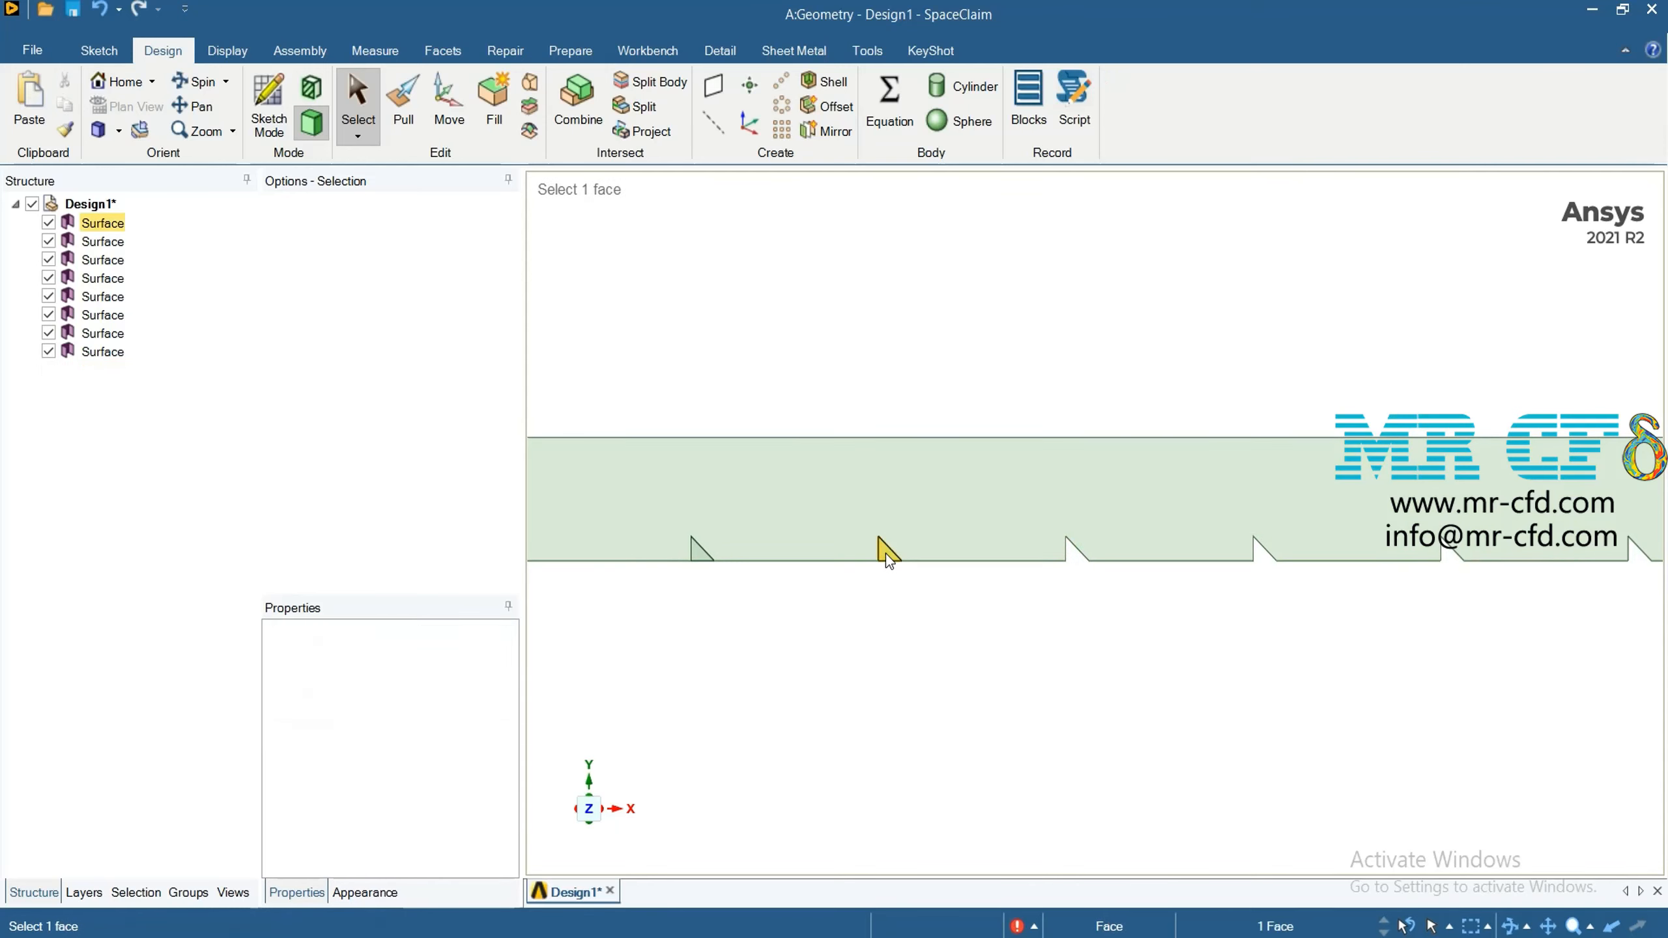
Delete the split-off channel face and the cutter surface at the fifth triangle from the channel's right end
left_click(887, 552)
right_click(905, 509)
left_click(953, 497)
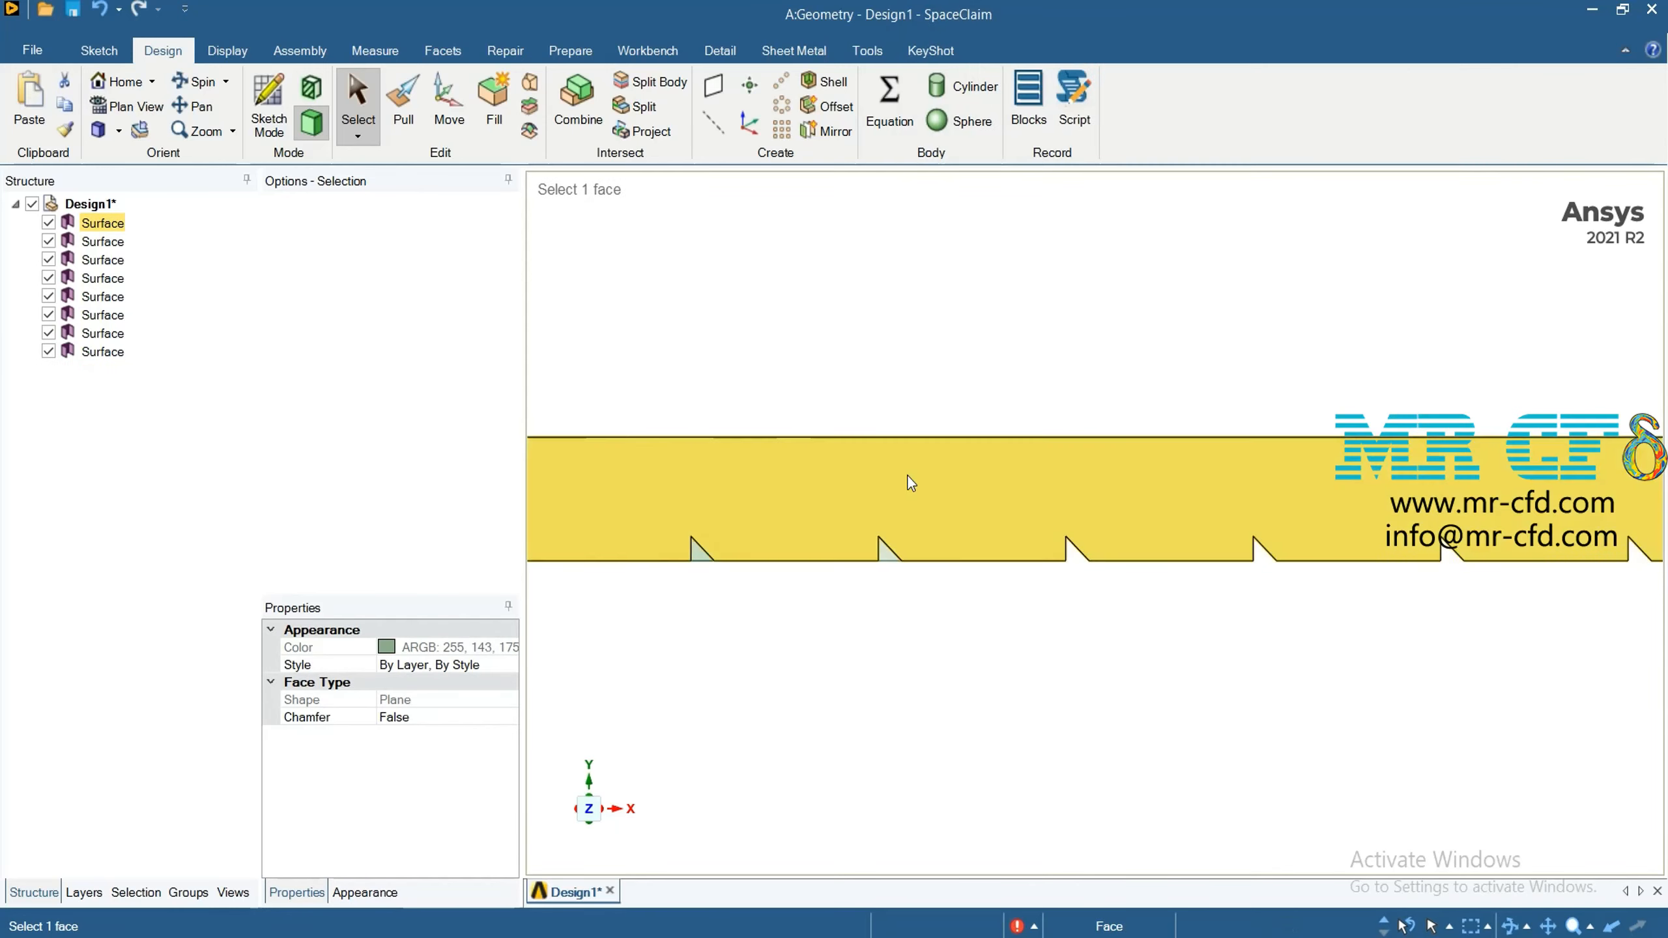
left_click(885, 552)
right_click(891, 554)
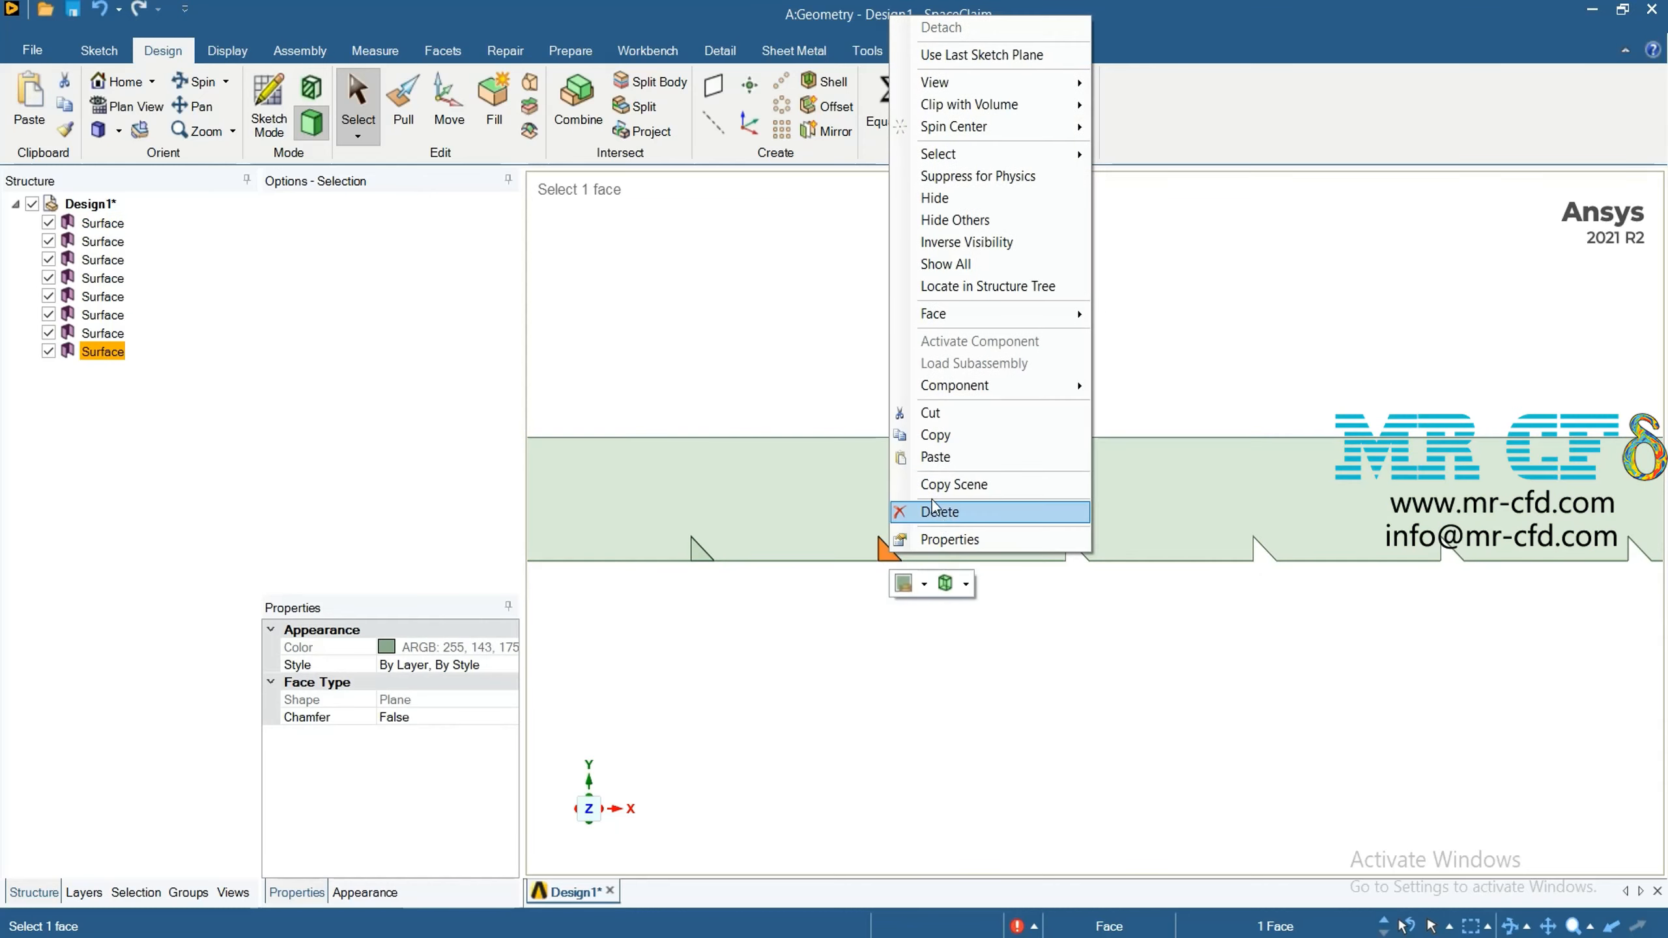
left_click(932, 506)
Delete the split-off channel face and the cutter surface at the sixth triangle from the channel's right end
left_click(699, 555)
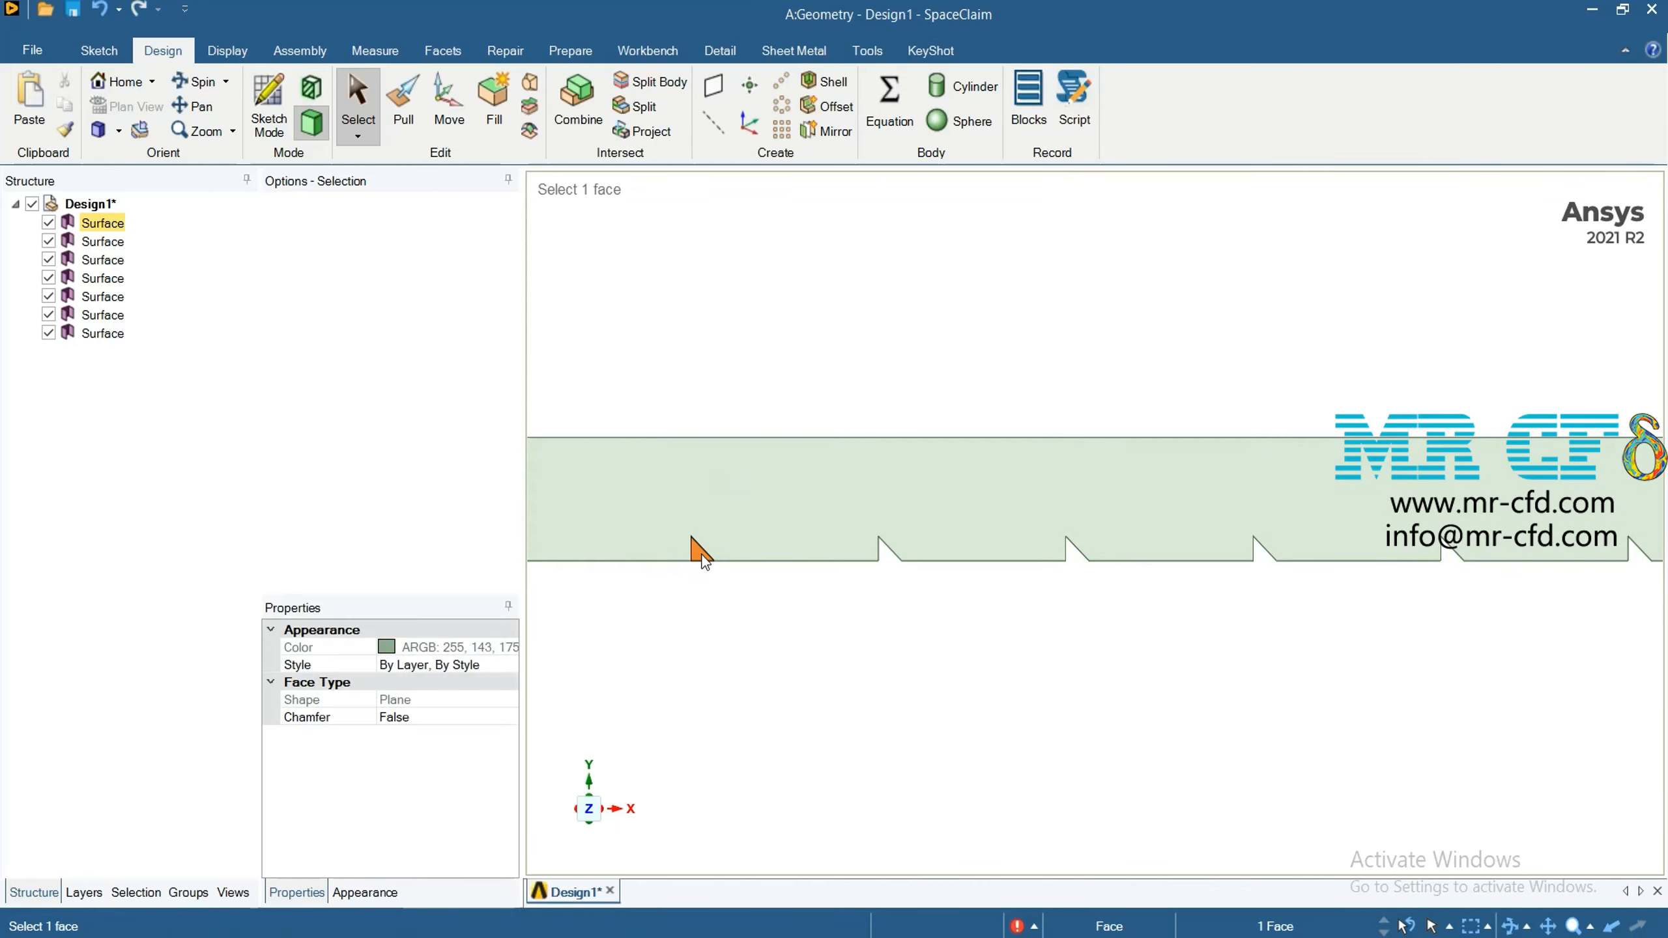
right_click(698, 555)
left_click(766, 510)
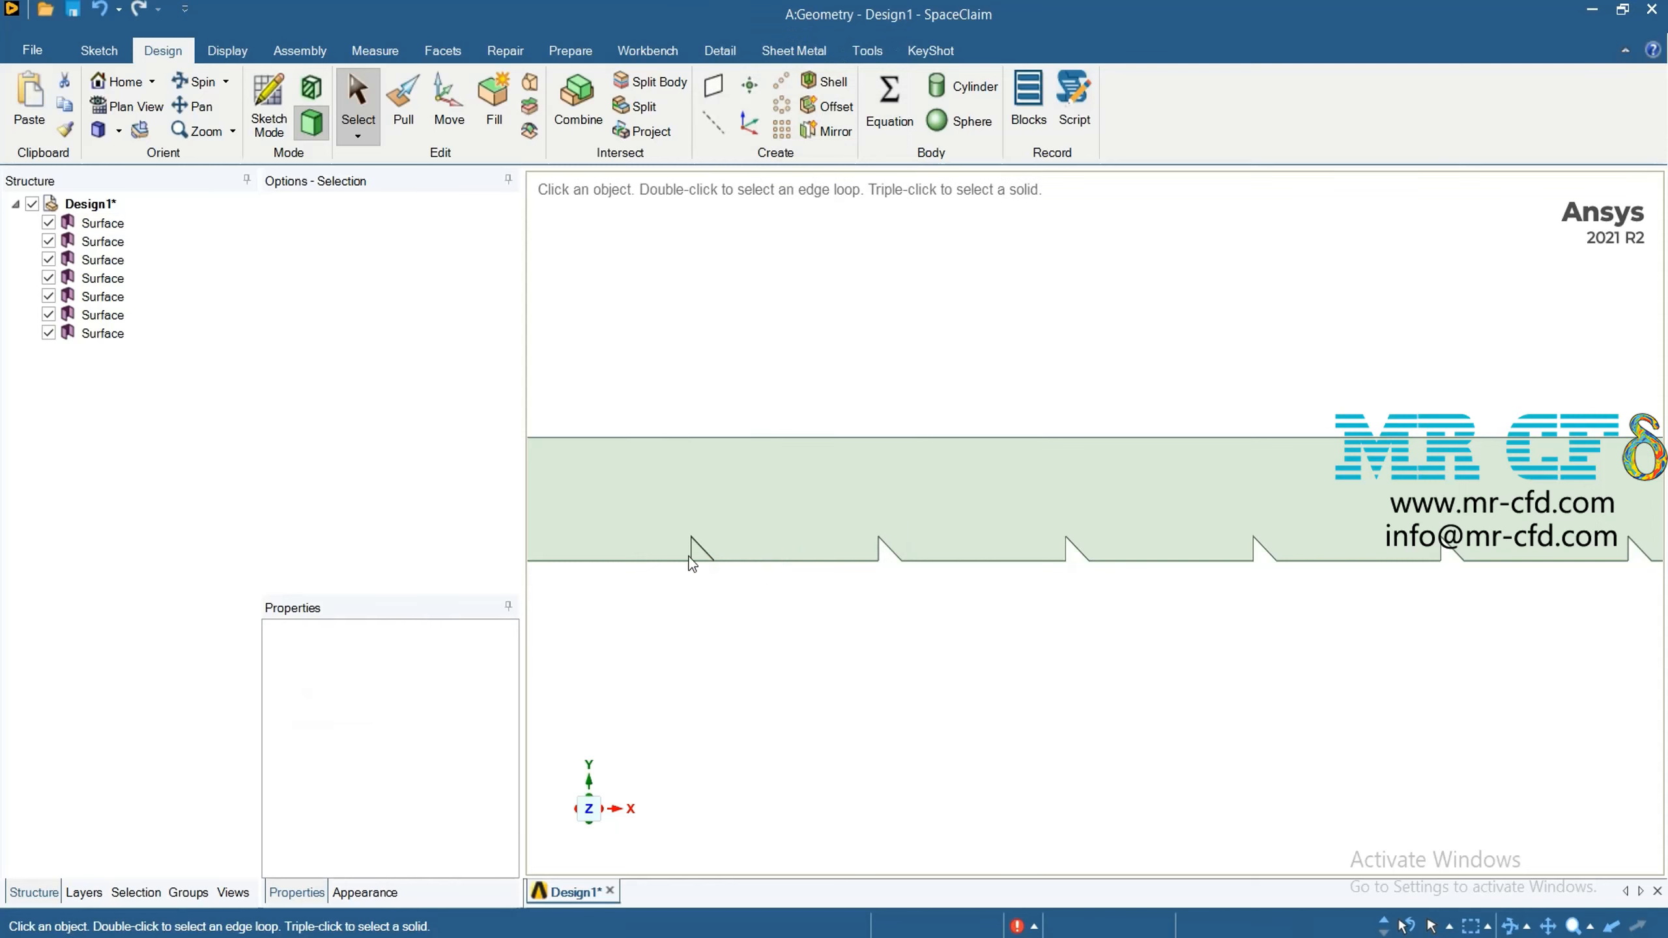
right_click(711, 556)
left_click(767, 509)
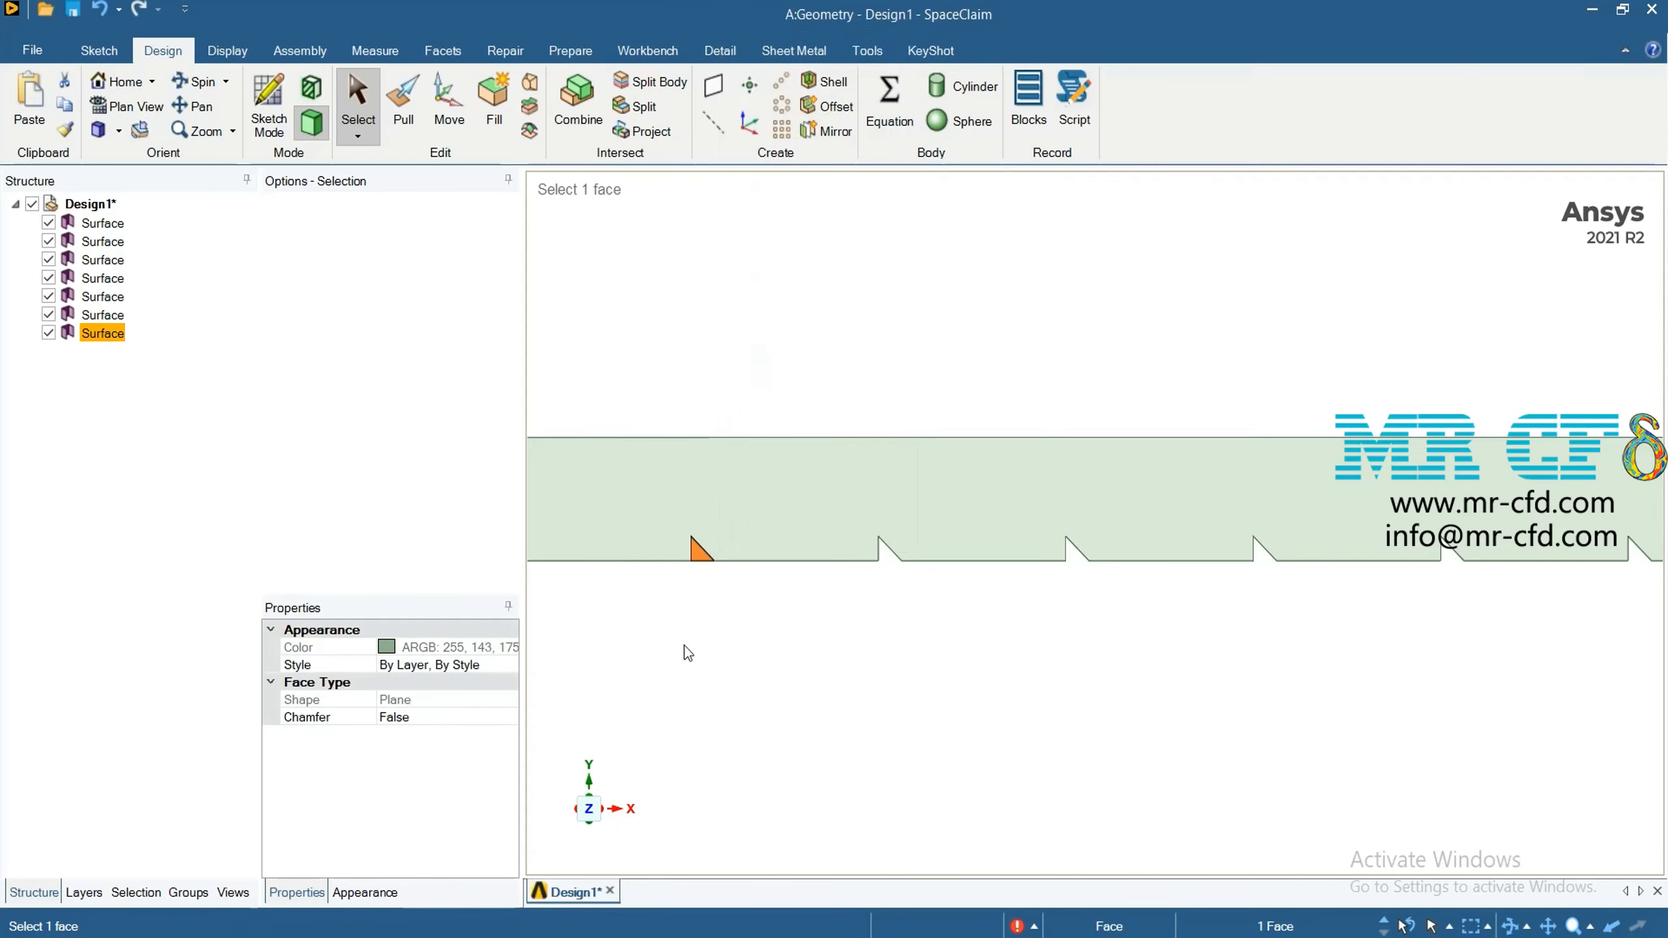
Delete the split-off channel face and the cutter surface at the seventh triangle from the channel's right end
scroll(755, 638, "down", 6)
scroll(593, 649, "up", 4)
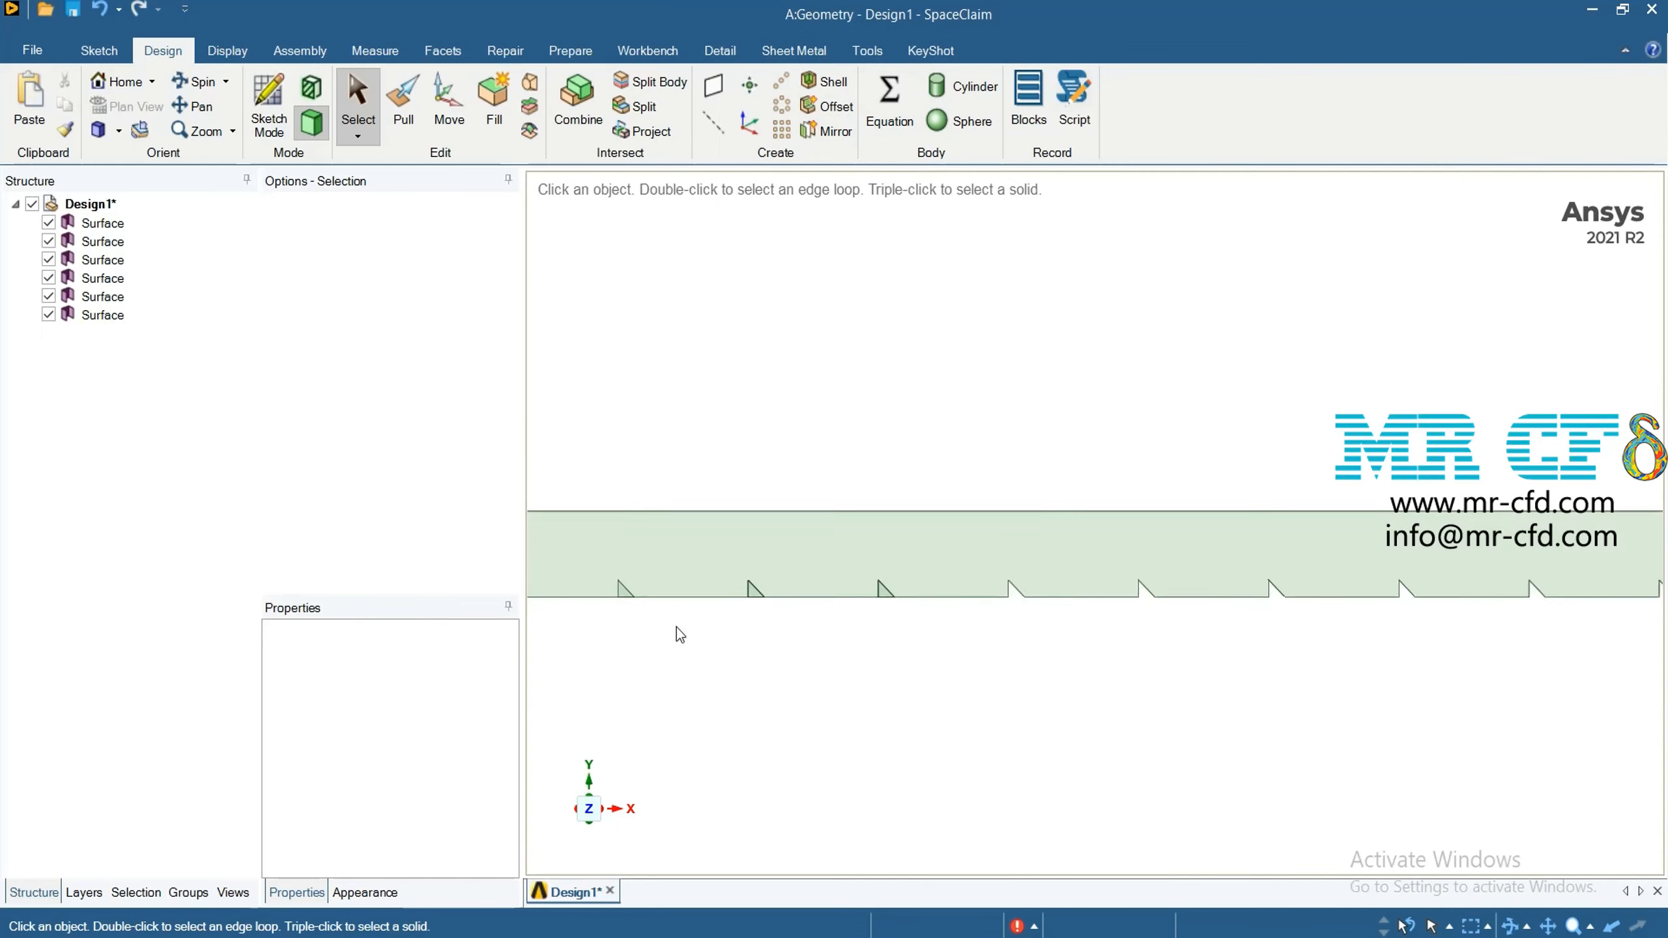
scroll(683, 631, "up", 3)
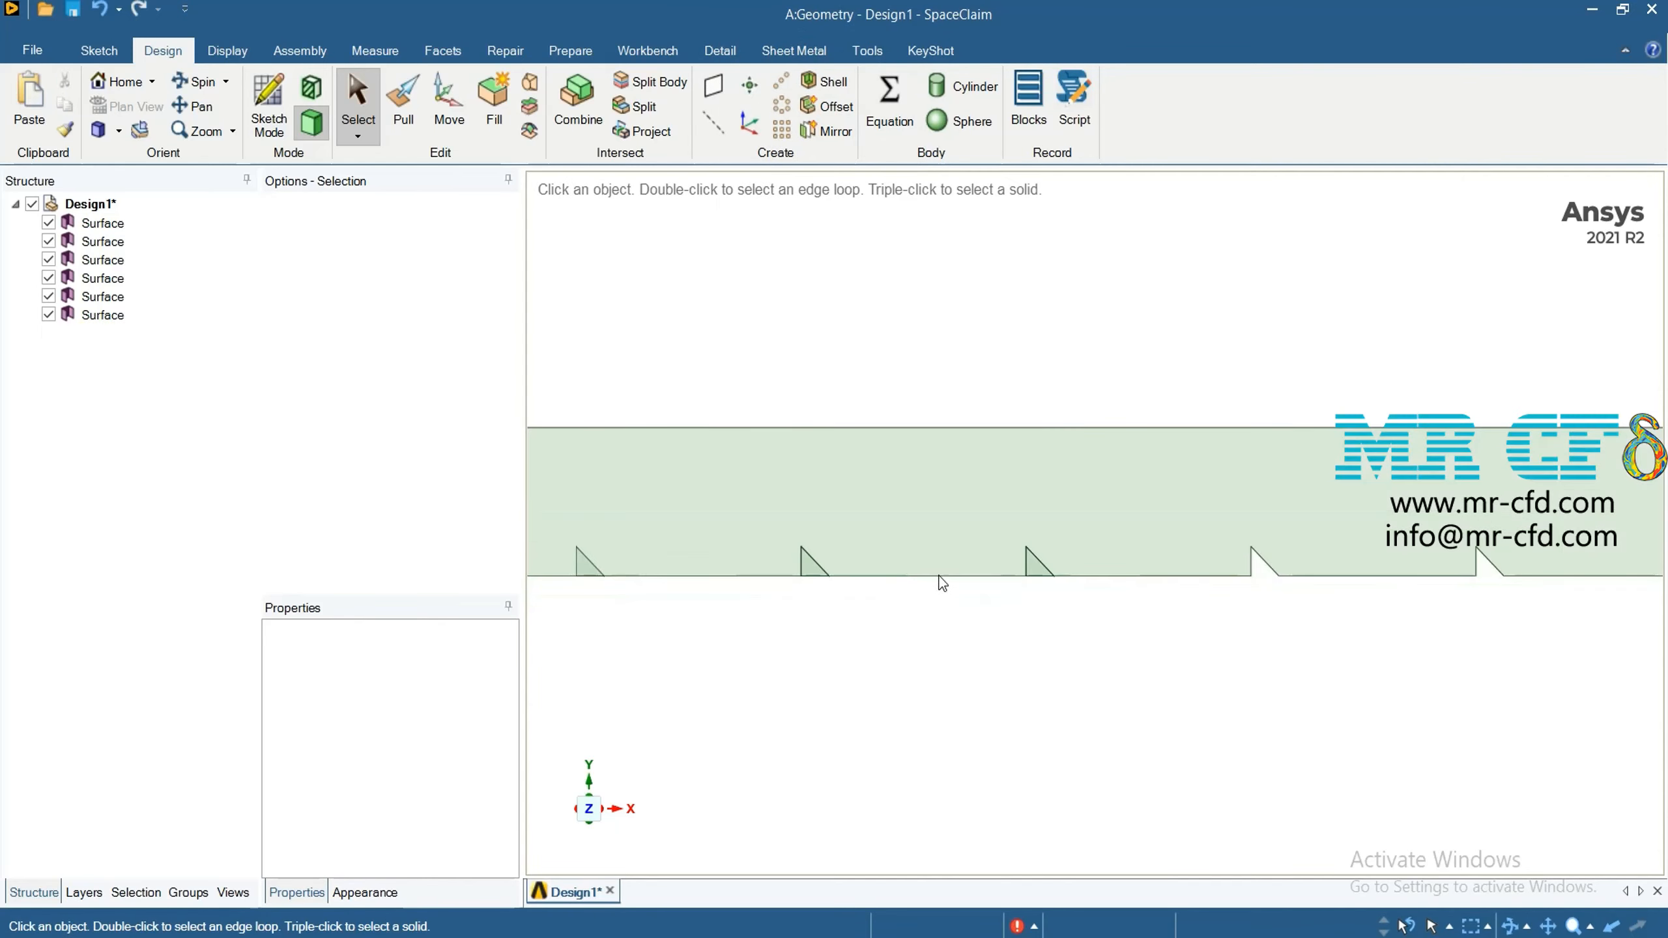
right_click(1039, 568)
left_click(1025, 563)
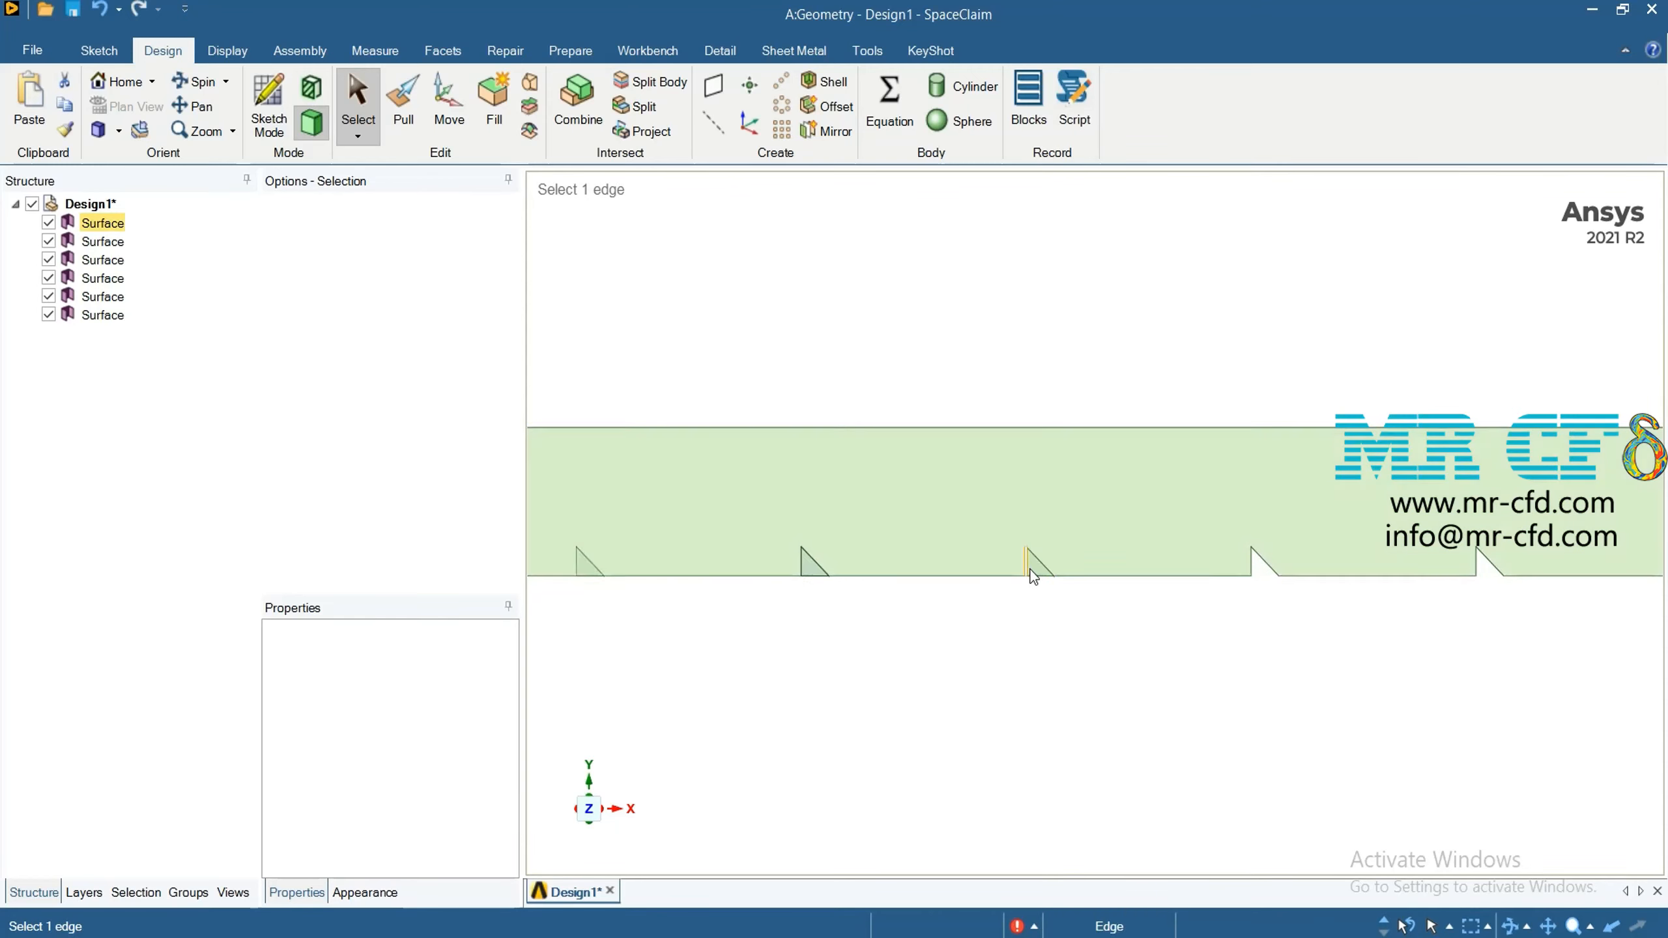
left_click(1033, 563)
left_click(1087, 529)
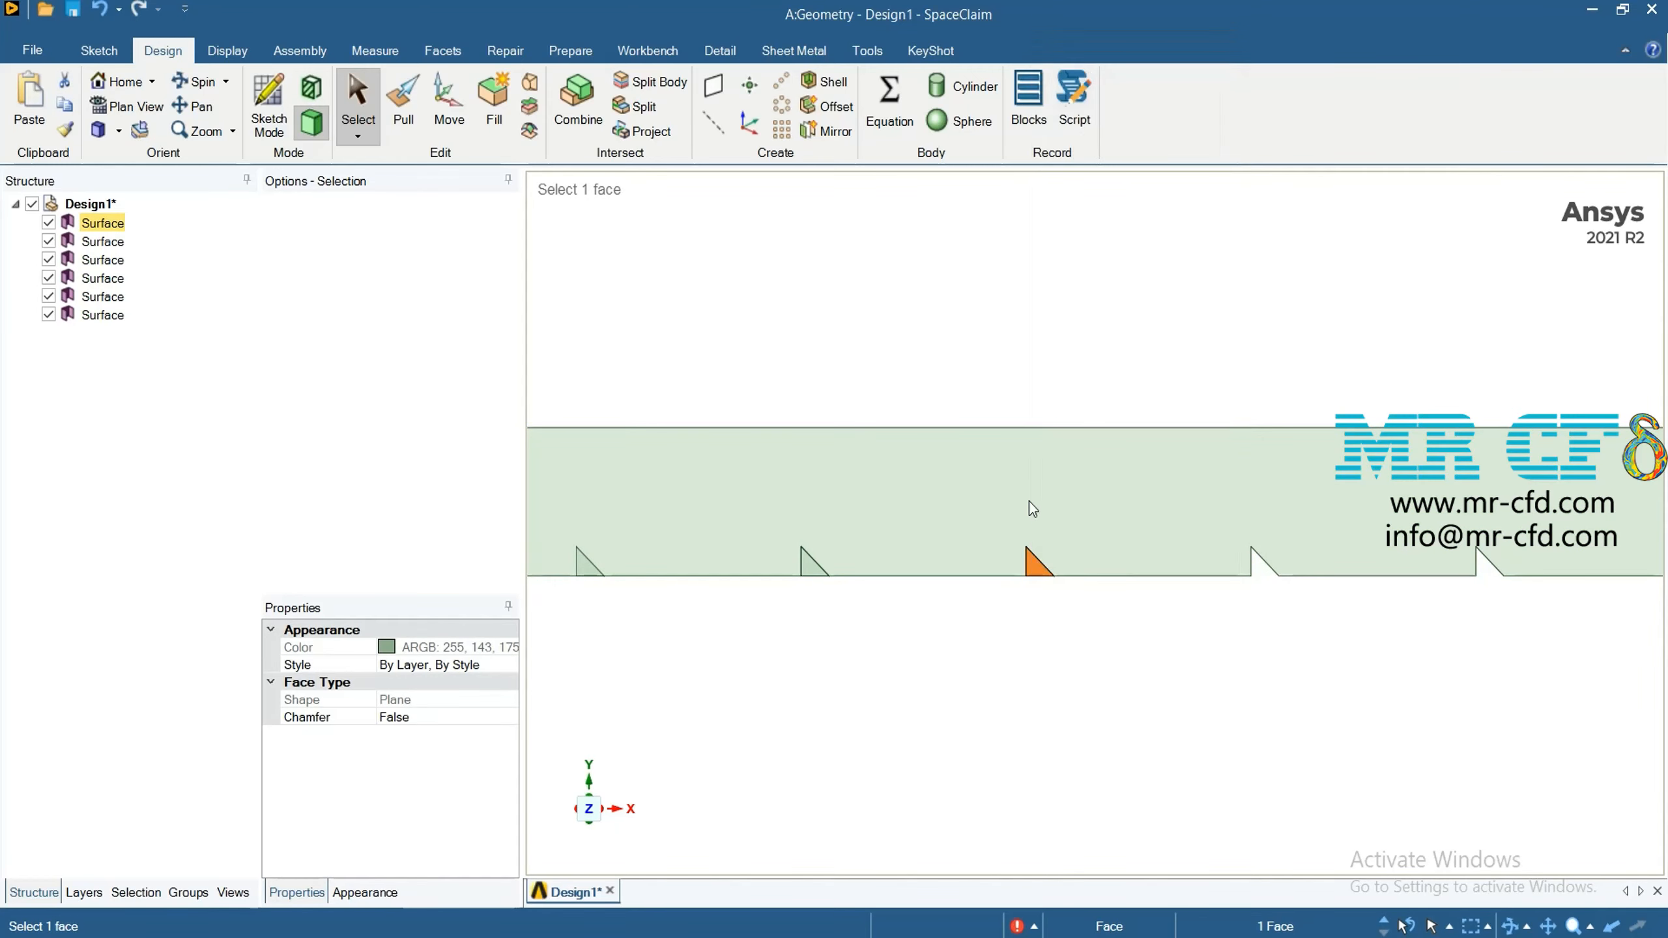
left_click(1038, 568)
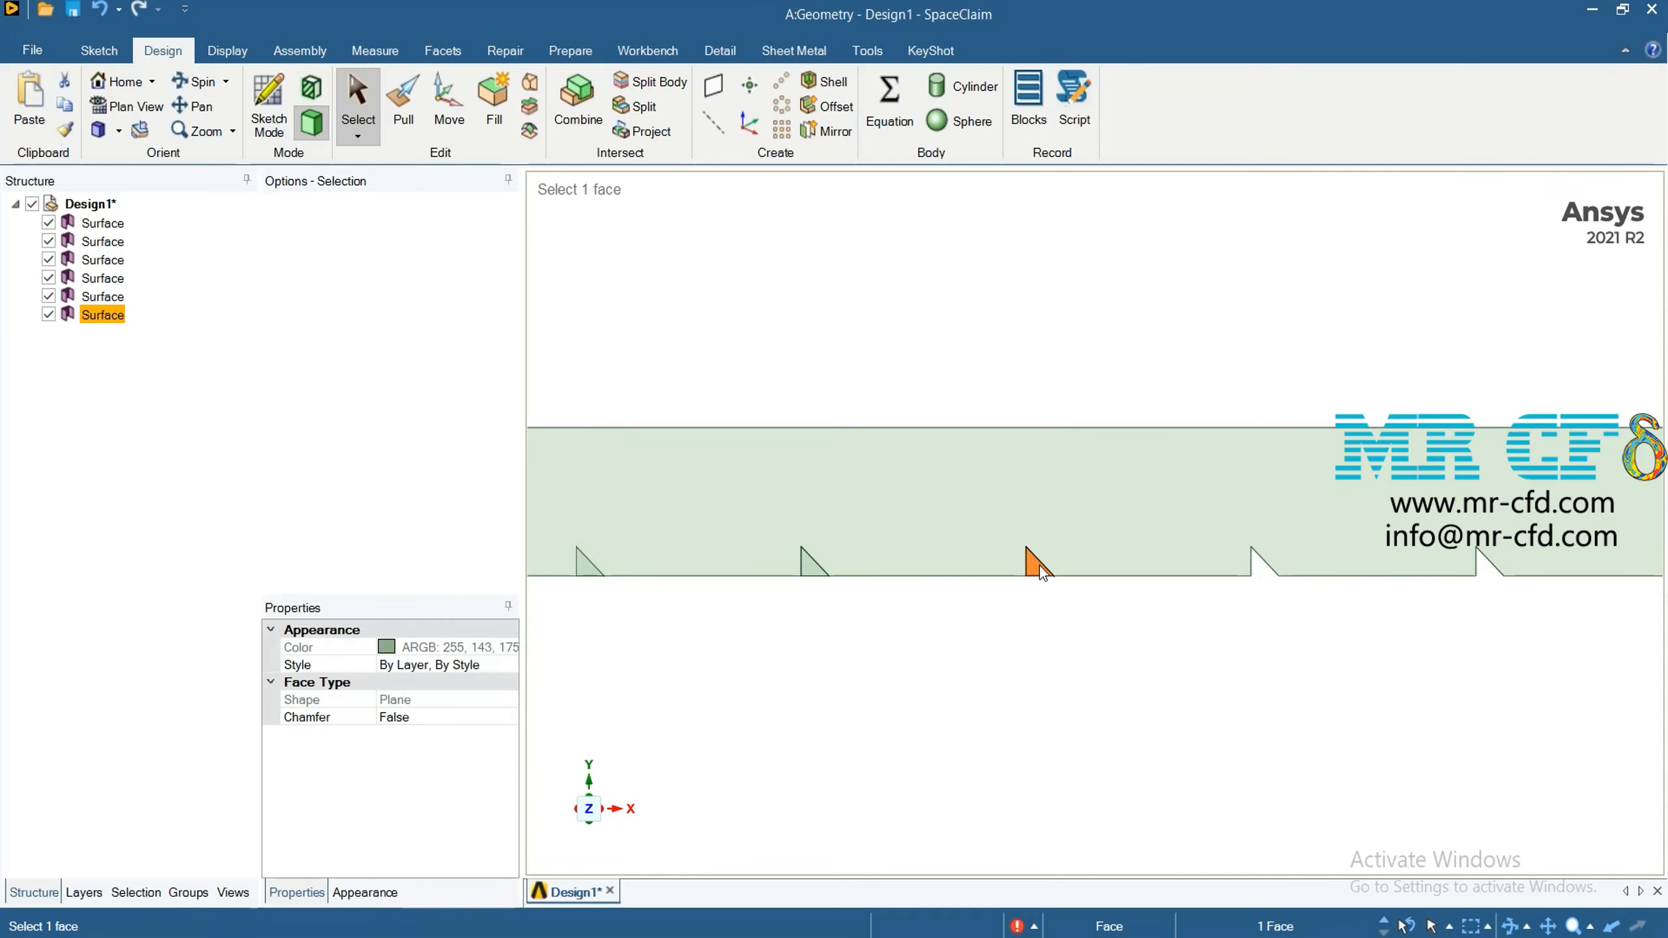
right_click(1040, 565)
left_click(1078, 523)
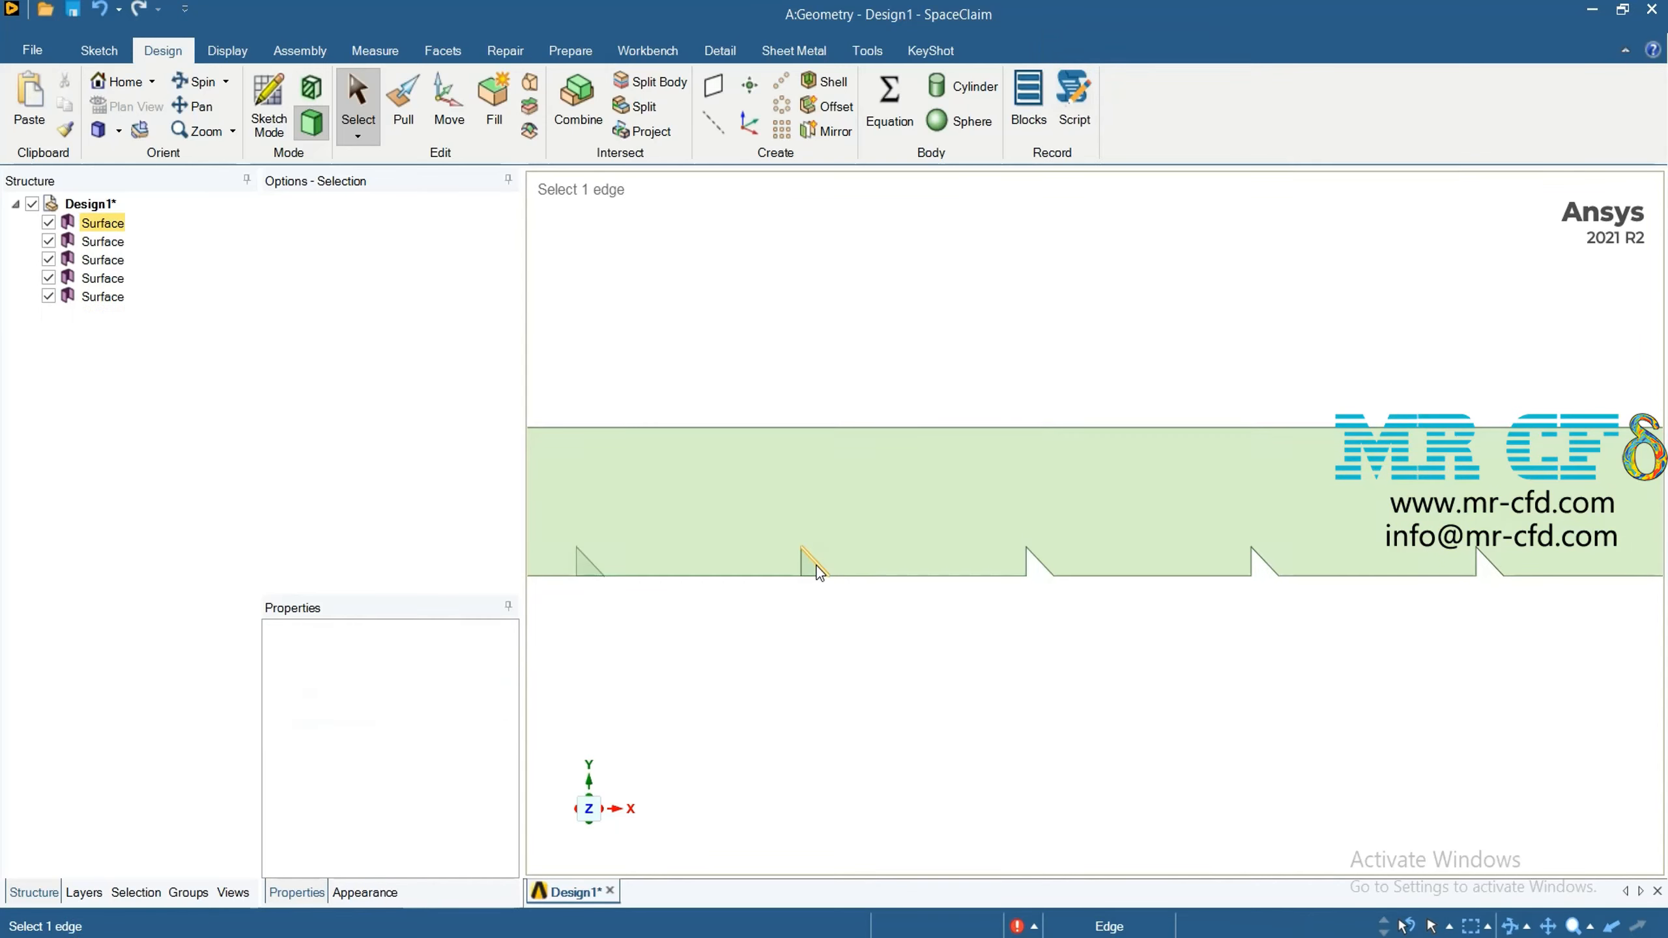
Delete the split-off channel face and the cutter surface at the eighth triangle from the channel's right end
left_click(808, 567)
right_click(819, 559)
left_click(877, 515)
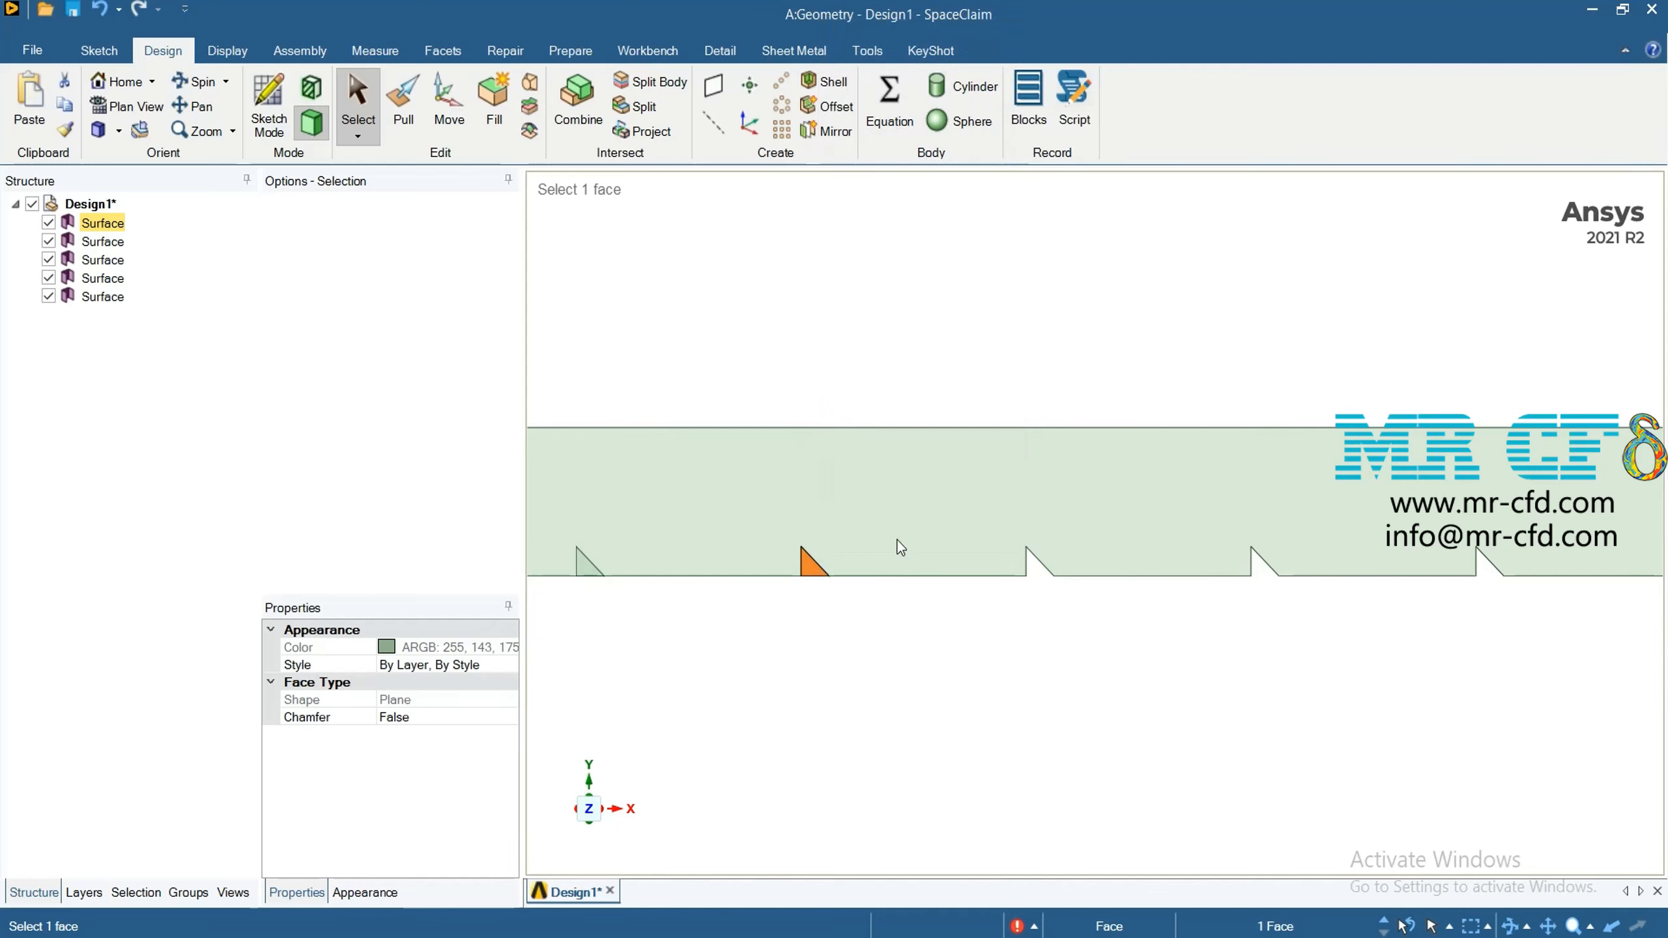
left_click(813, 568)
right_click(824, 566)
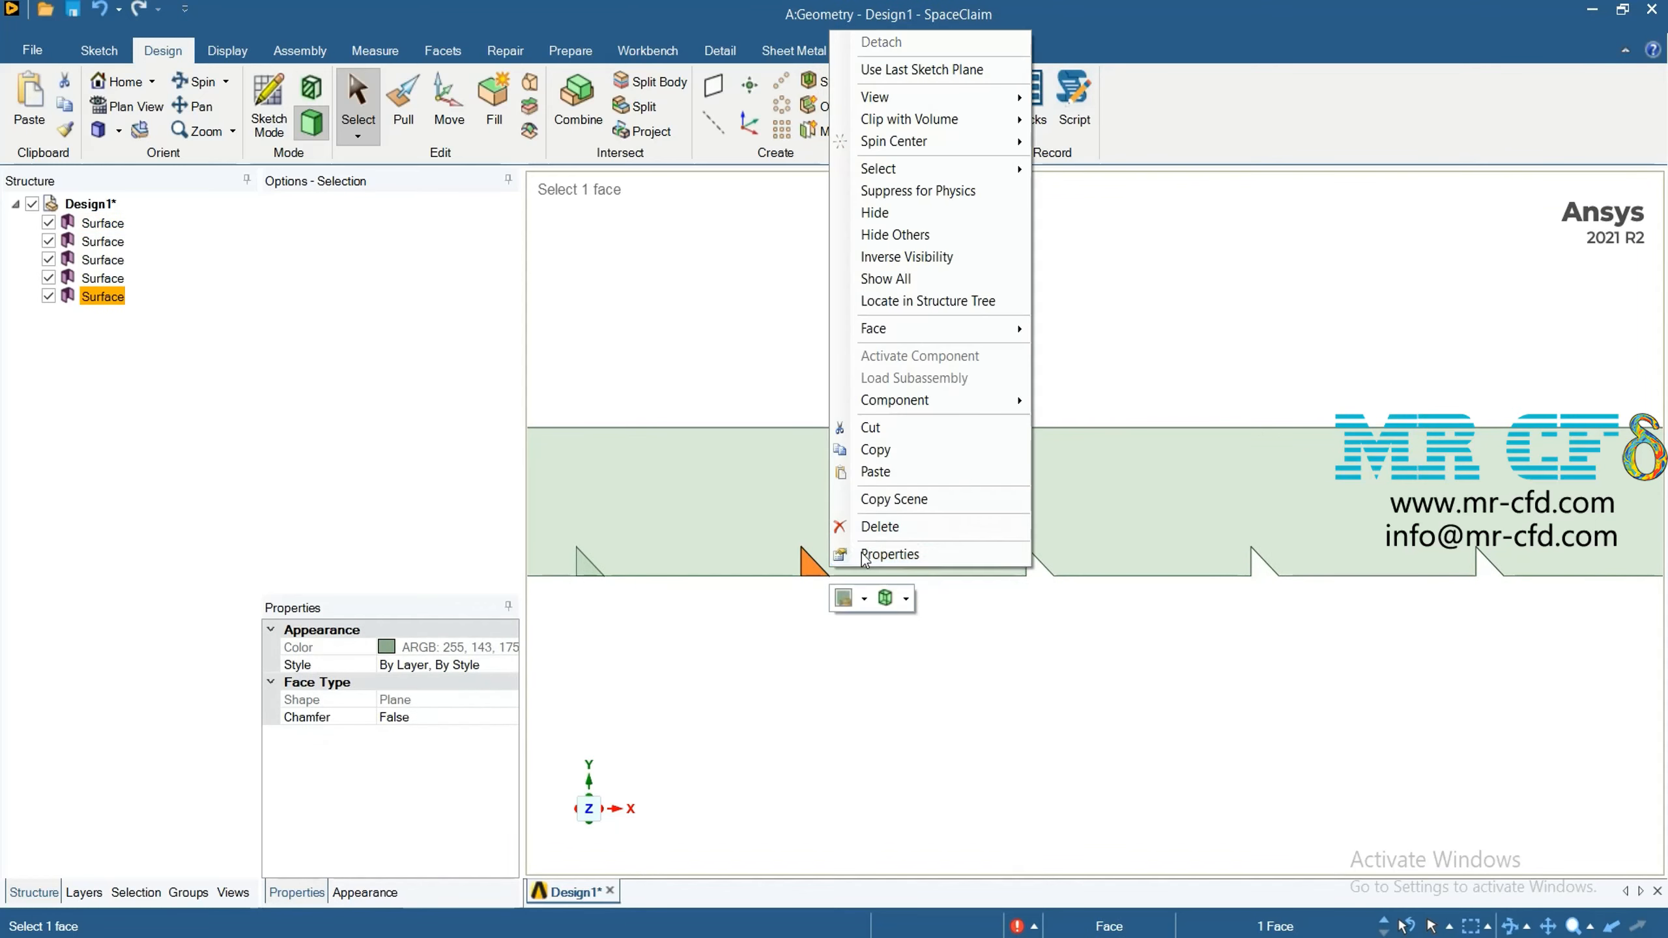
left_click(853, 524)
Use Combine to cut the channel with the ninth, tenth and eleventh triangles from its right end, keeping the cutters
scroll(727, 656, "down", 3)
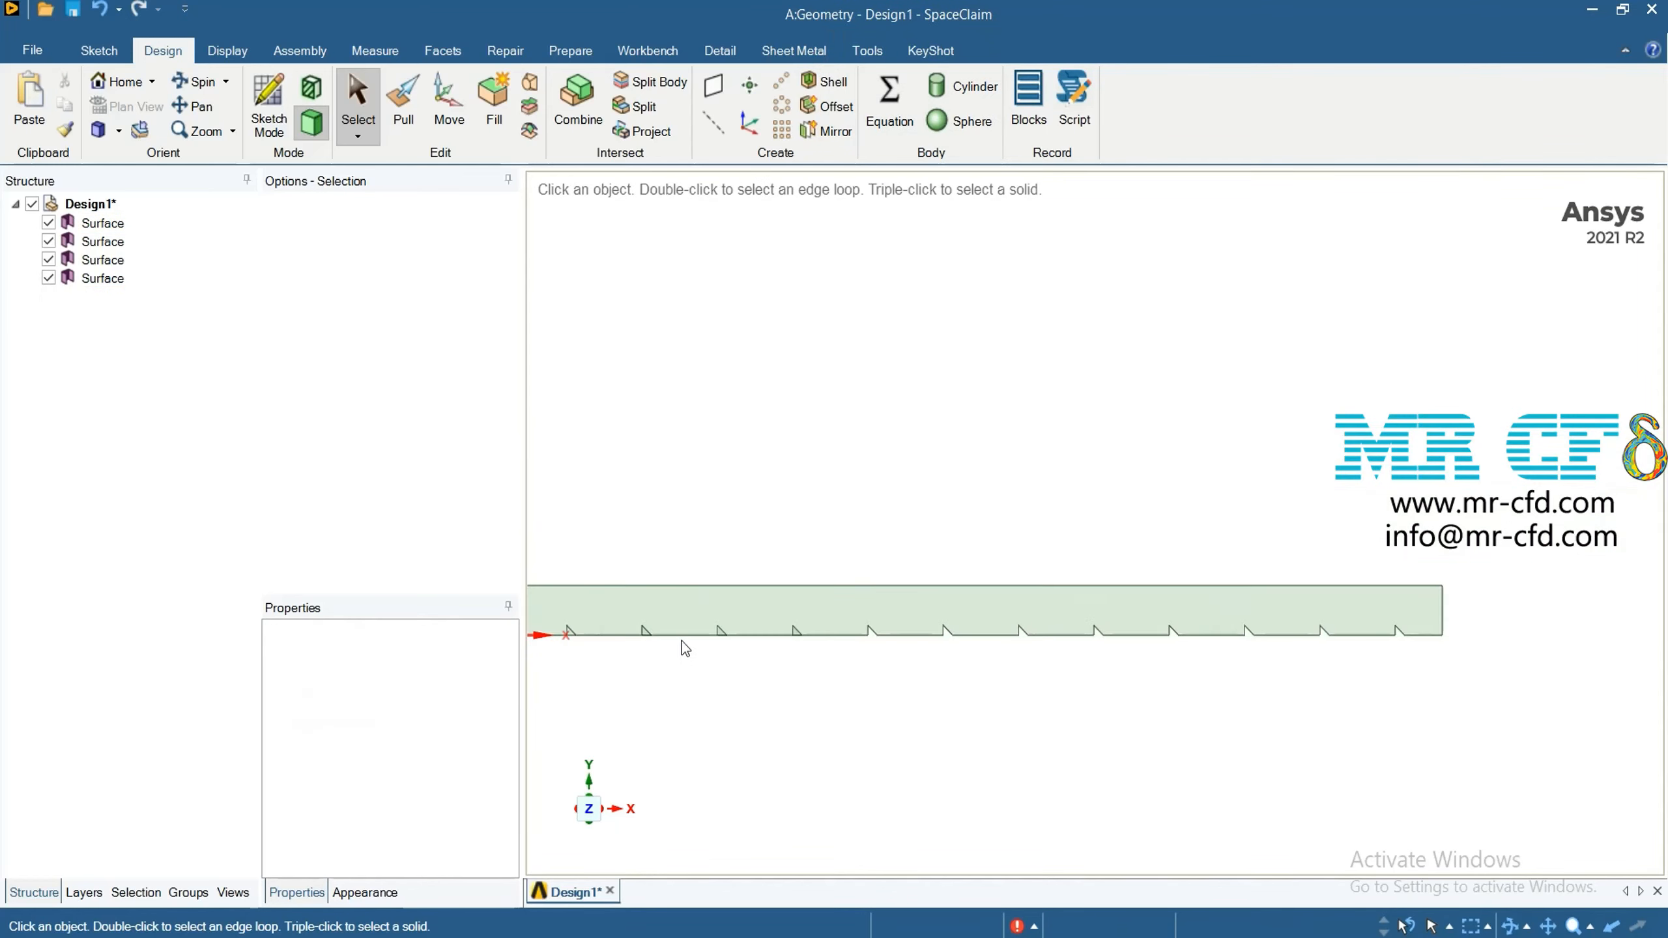
scroll(1076, 659, "up", 4)
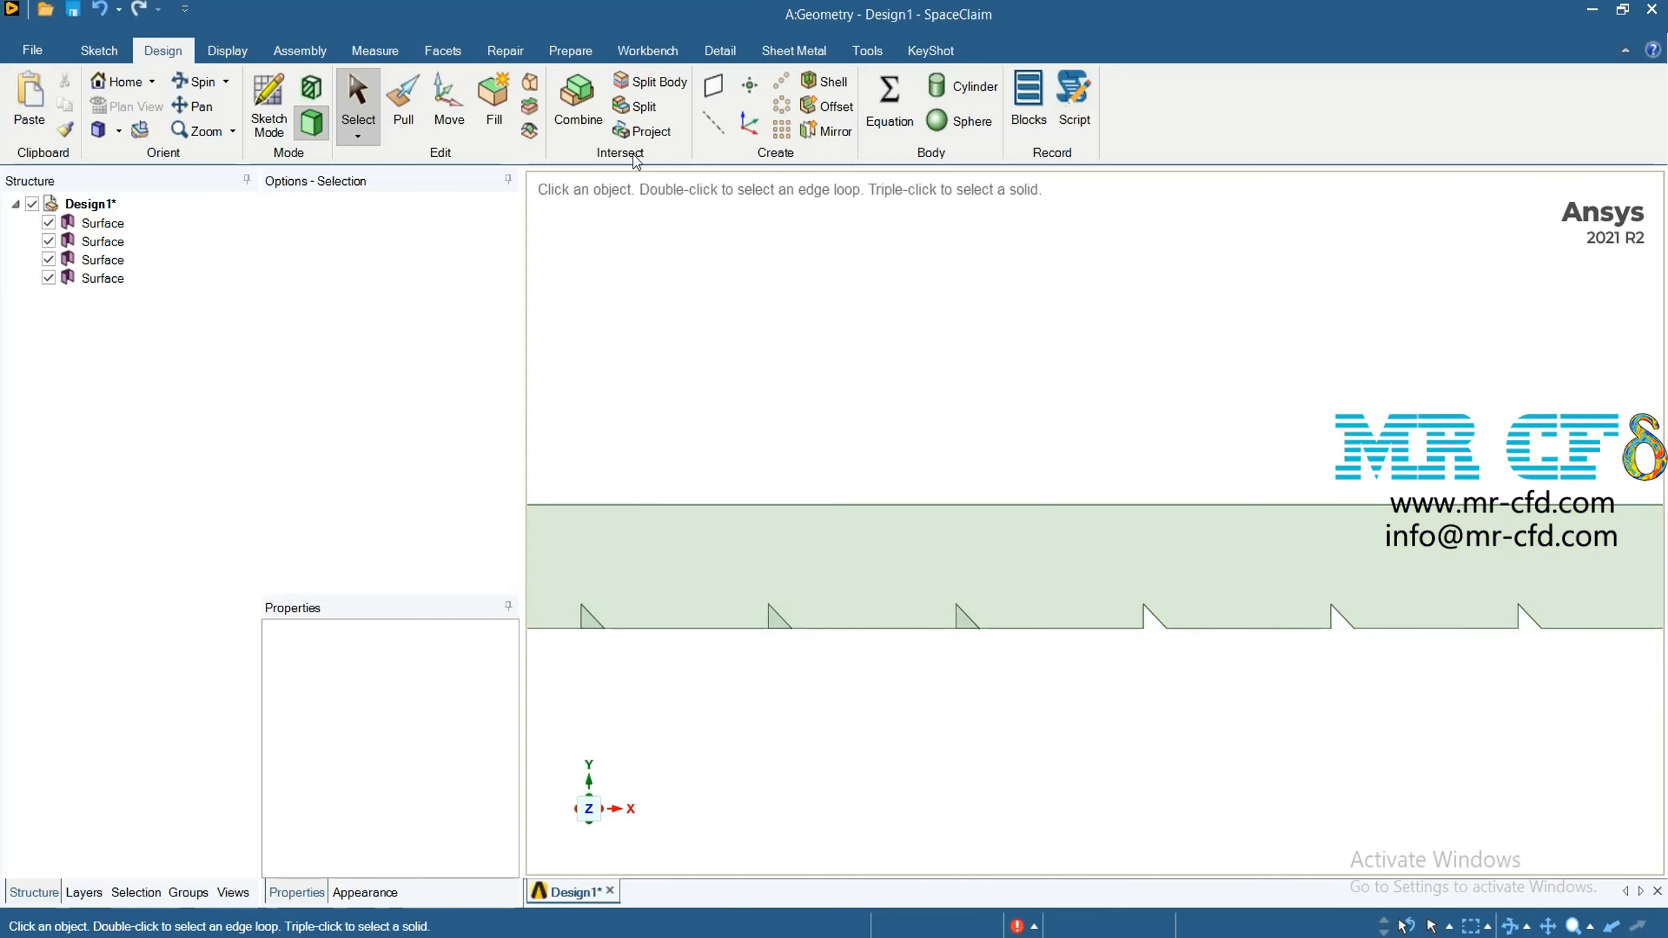
left_click(603, 120)
left_click(957, 610)
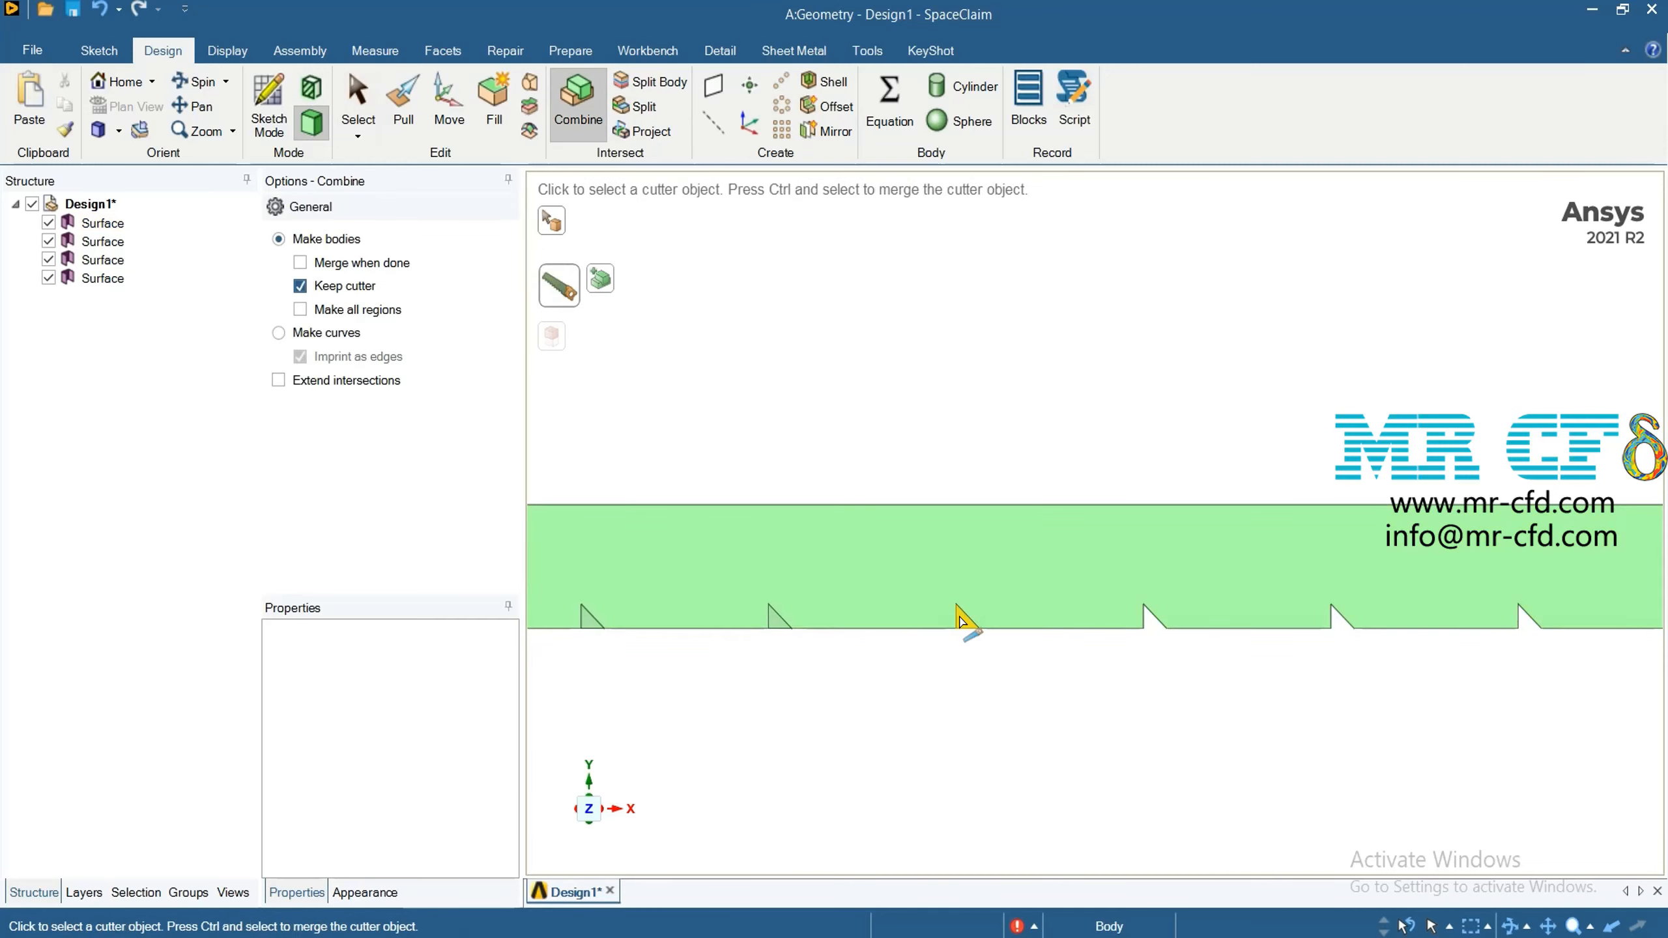
scroll(755, 709, "down", 3)
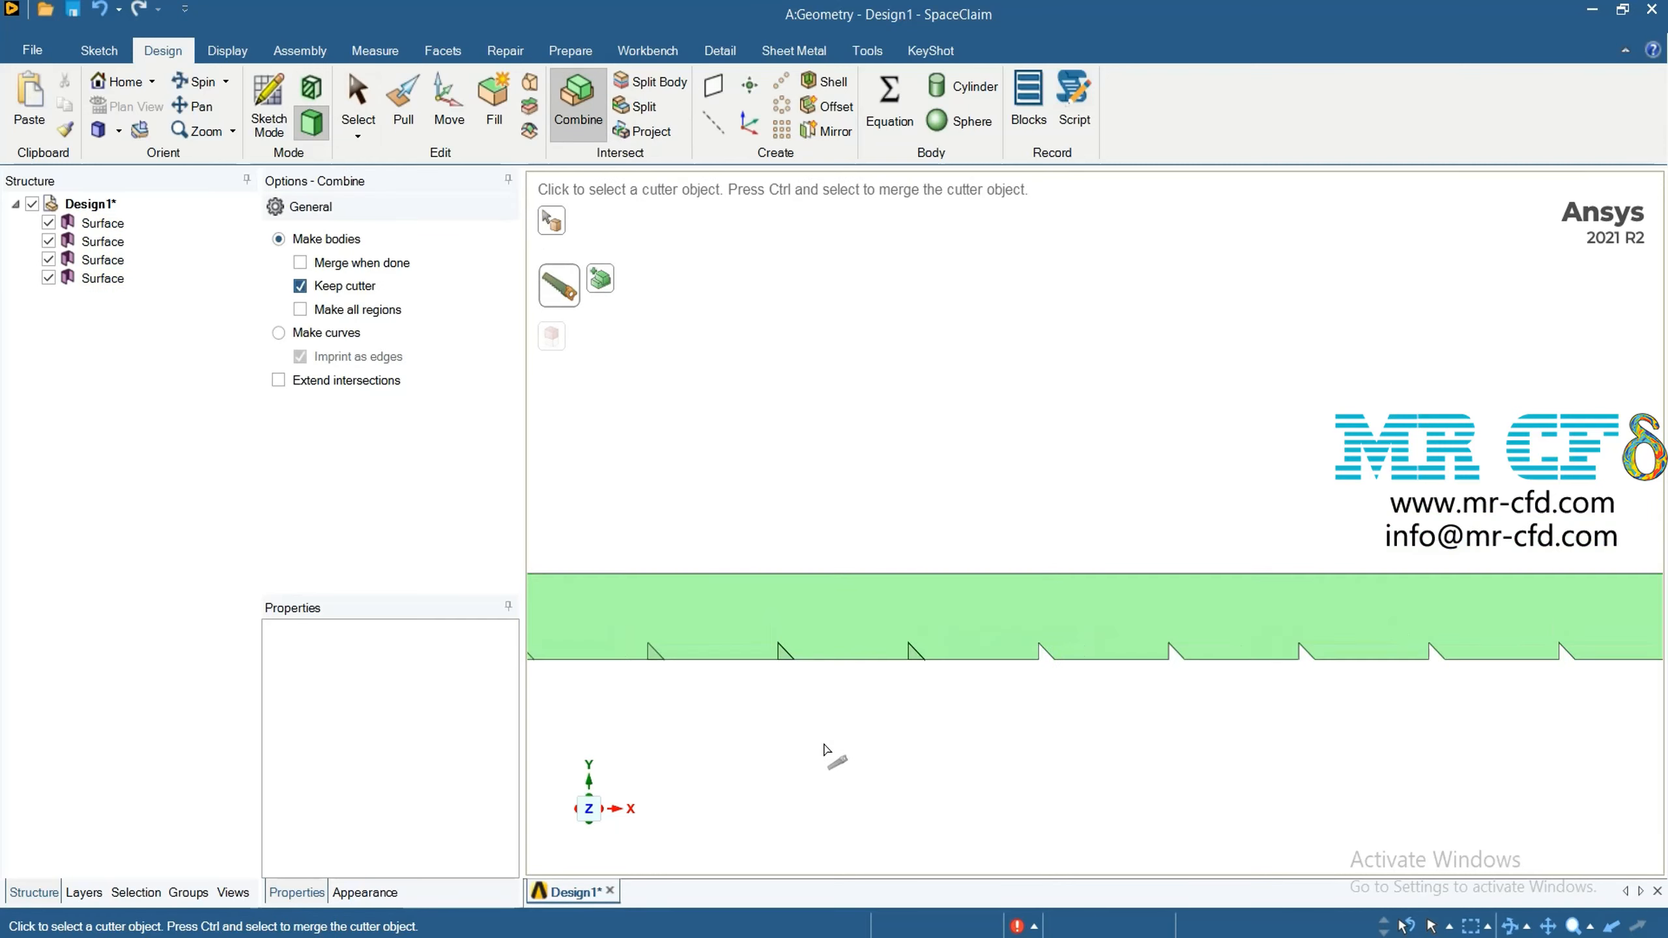
scroll(696, 782, "up", 2)
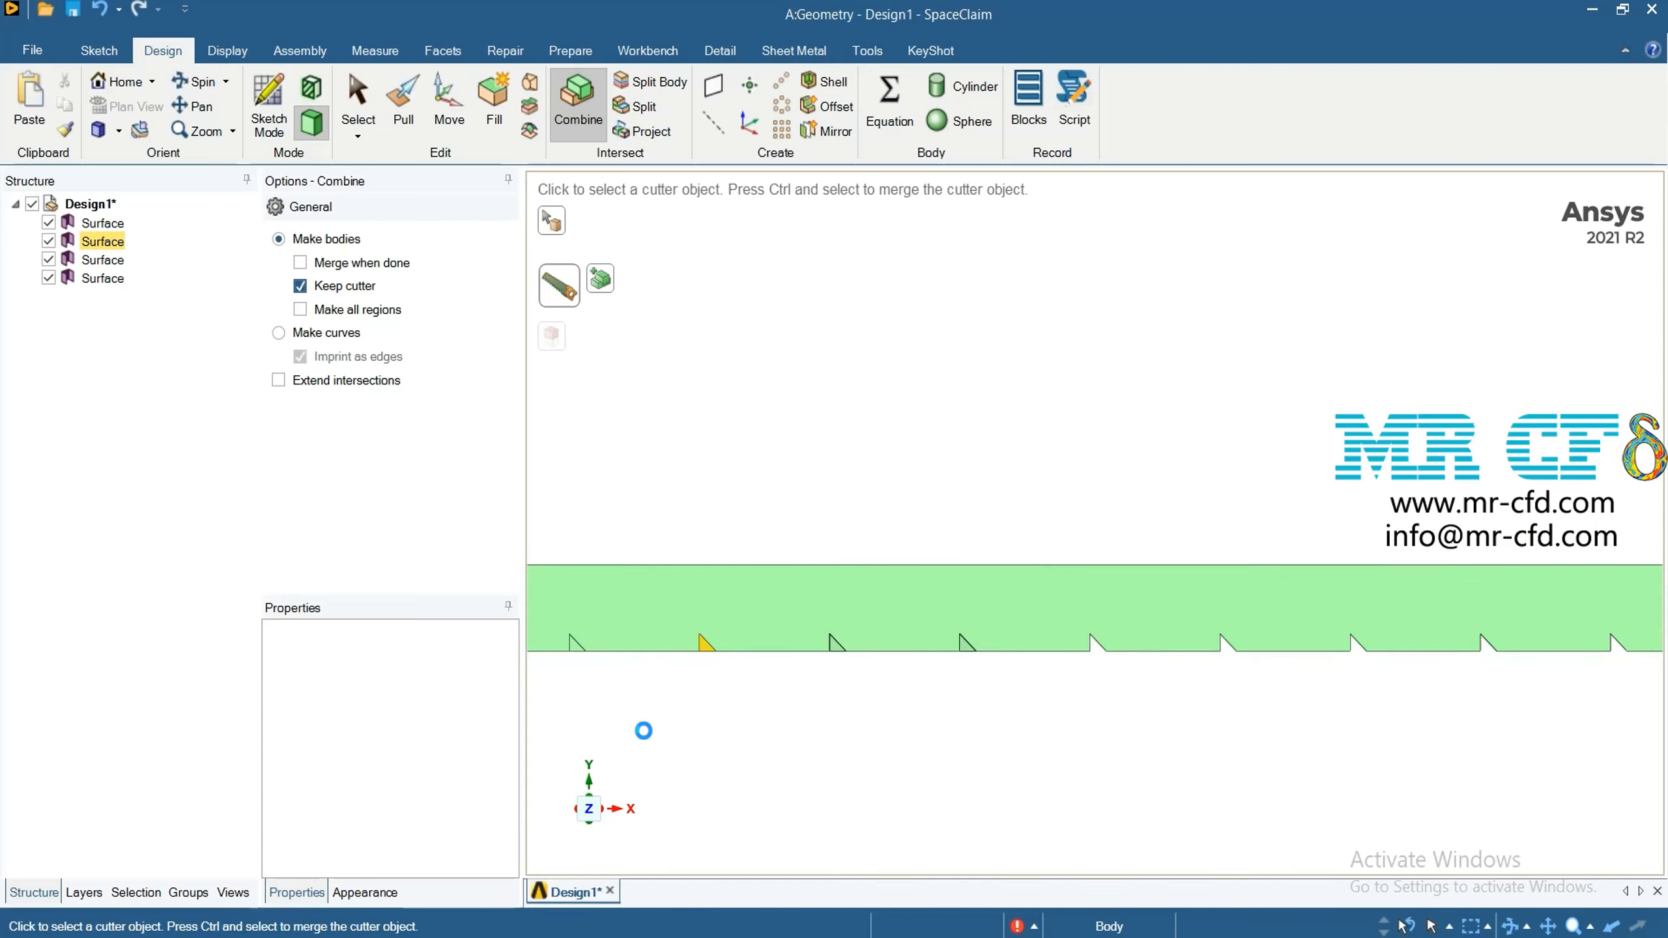
scroll(657, 756, "down", 3)
scroll(617, 687, "up", 5)
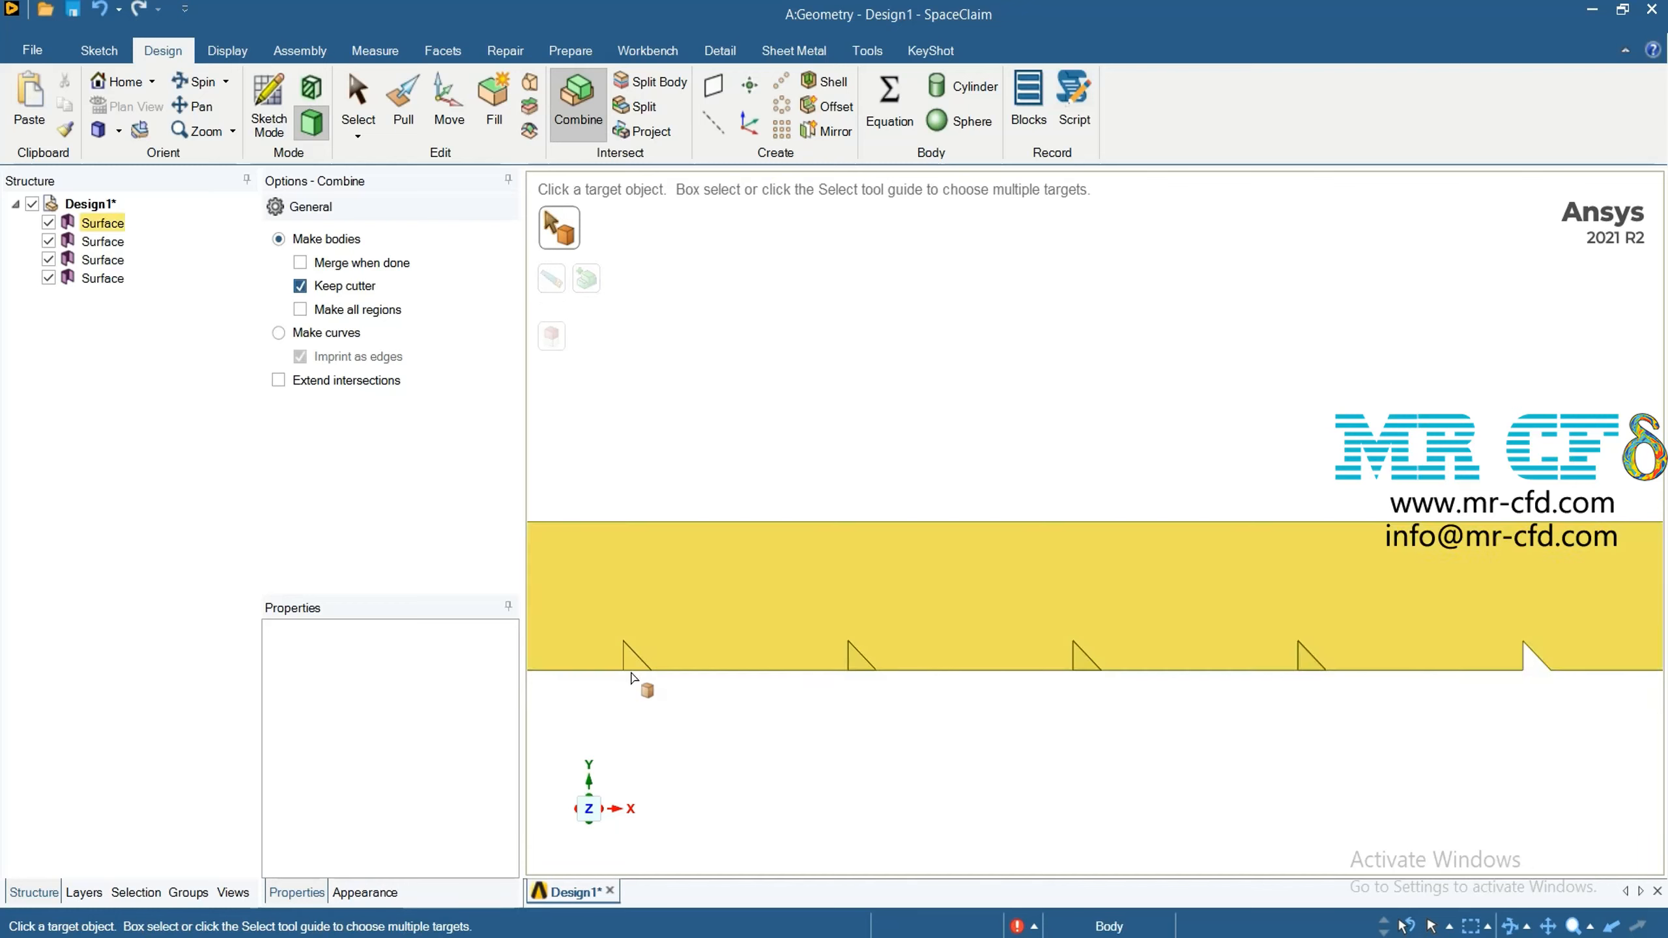
Delete the split-off channel faces at the ninth and tenth triangles from the channel's right end
left_click(358, 98)
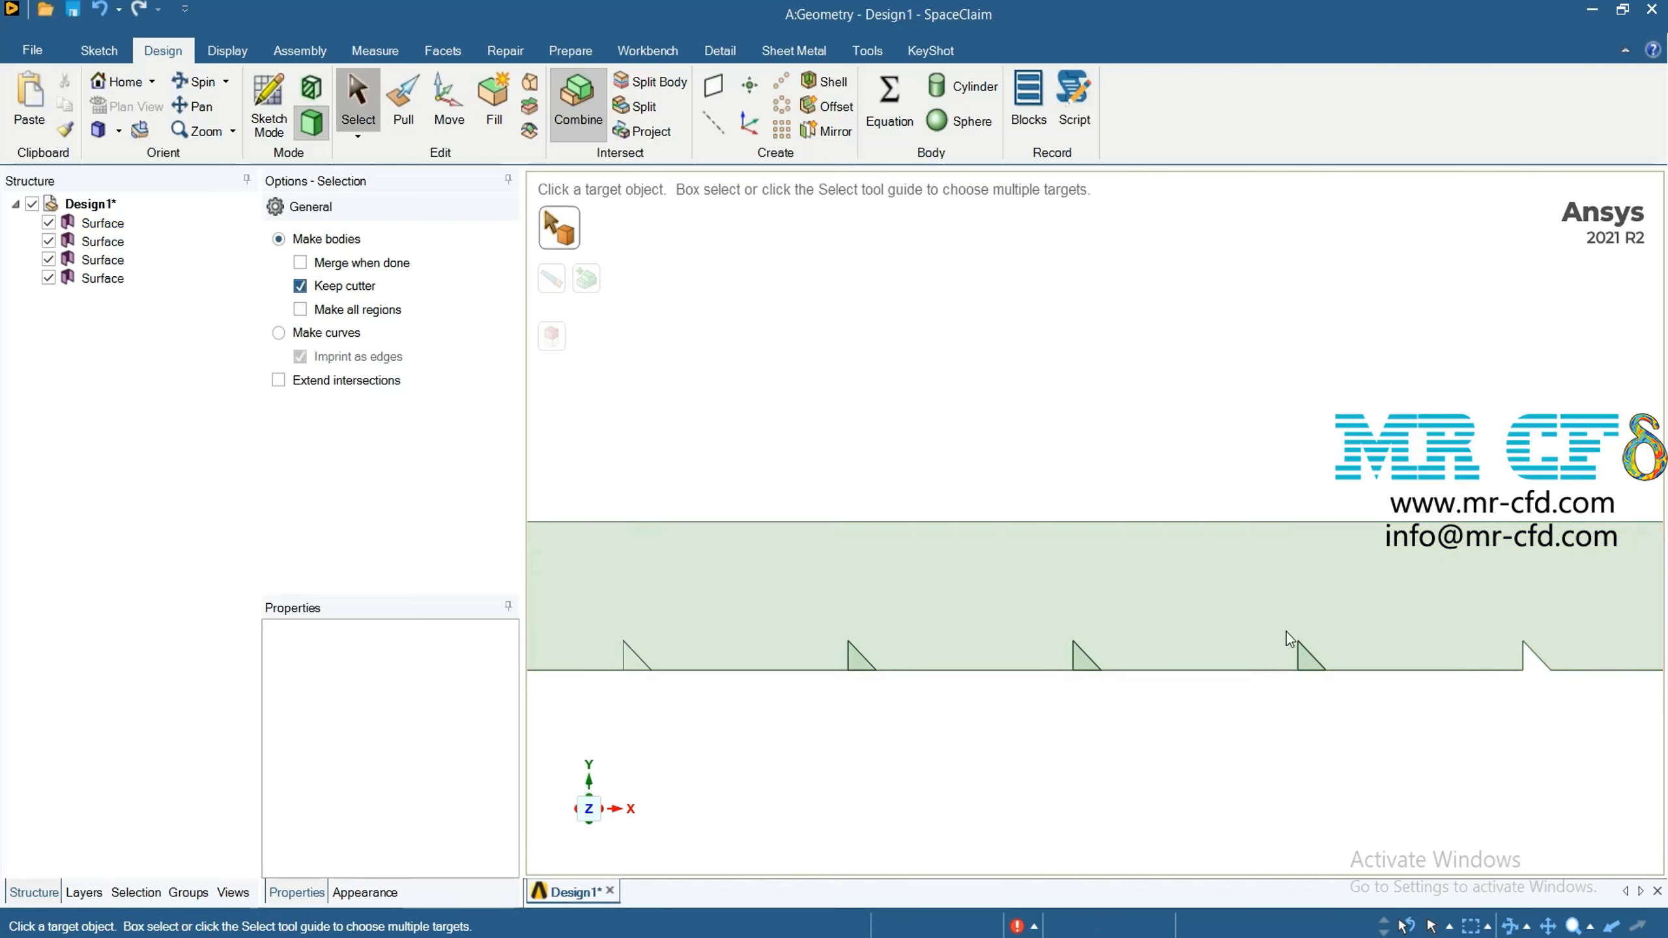
left_click(1308, 662)
right_click(1305, 628)
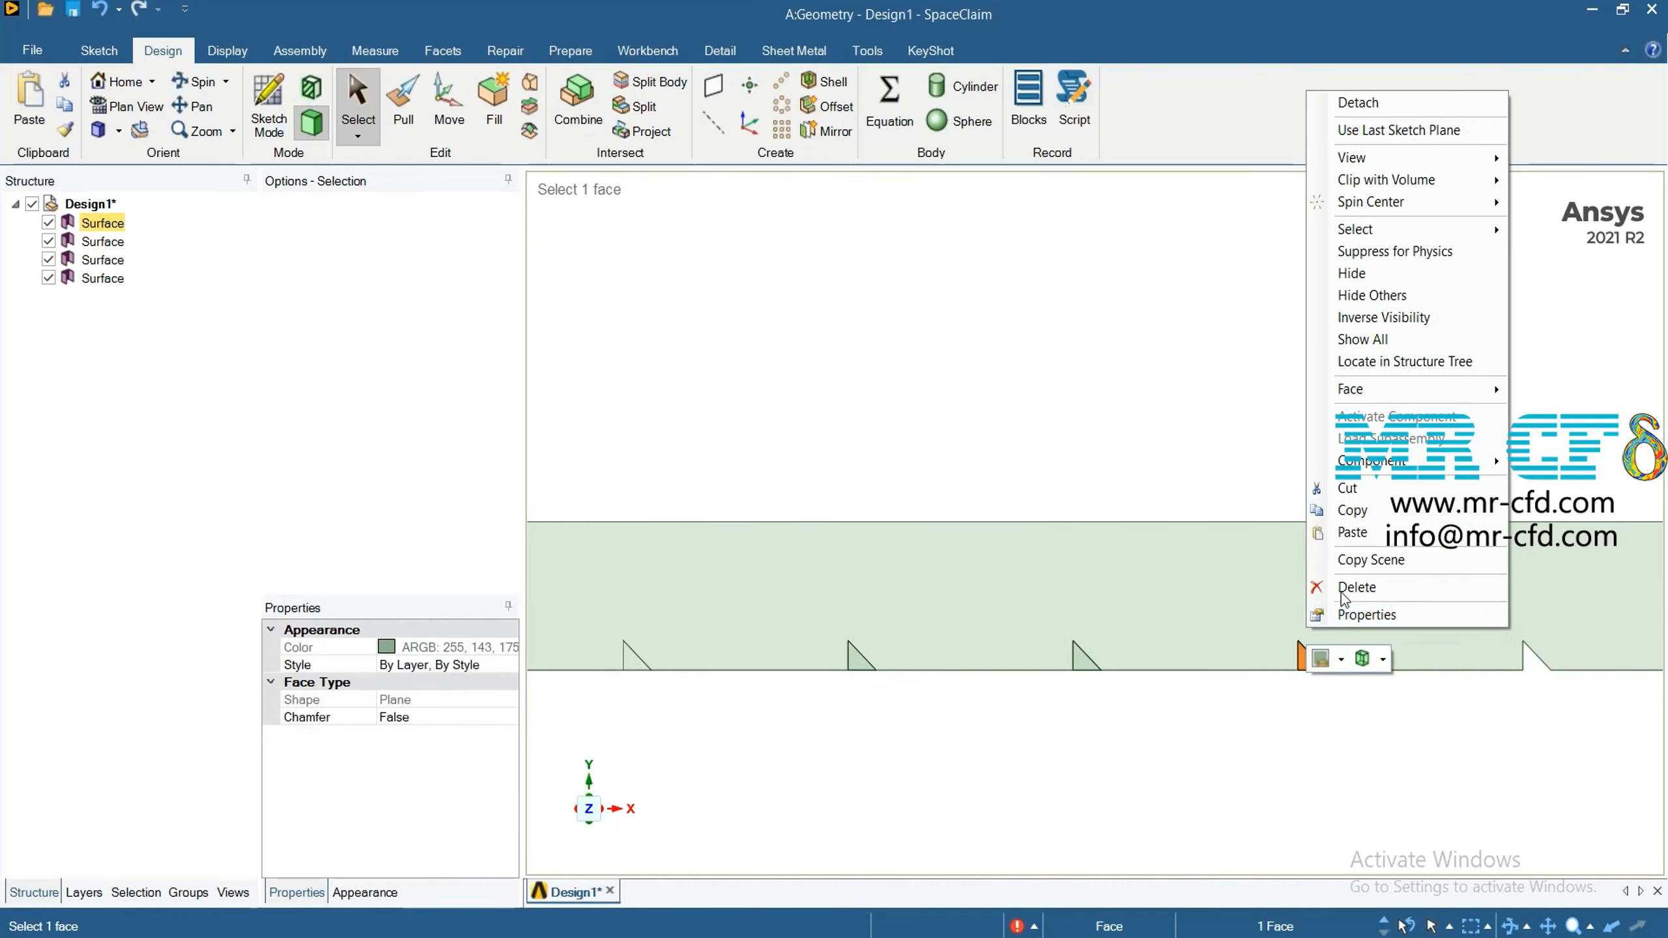
left_click(1121, 611)
left_click(1079, 662)
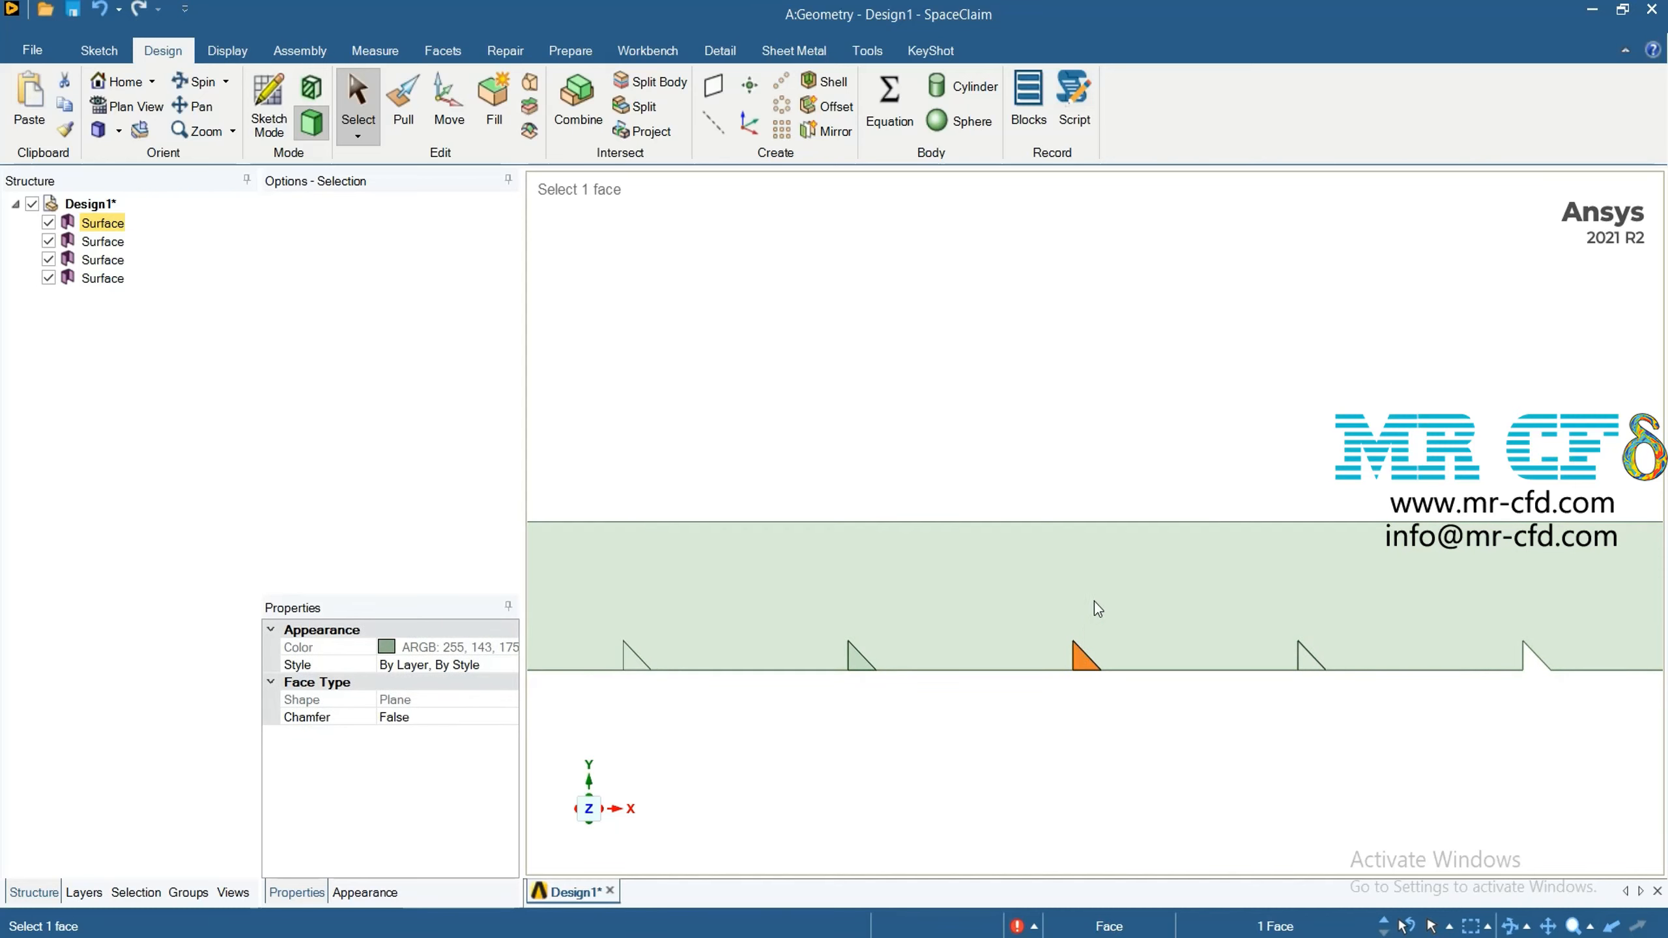
right_click(1096, 608)
Delete the cutter surfaces at the ninth and tenth triangles from the channel's right end
left_click(1278, 681)
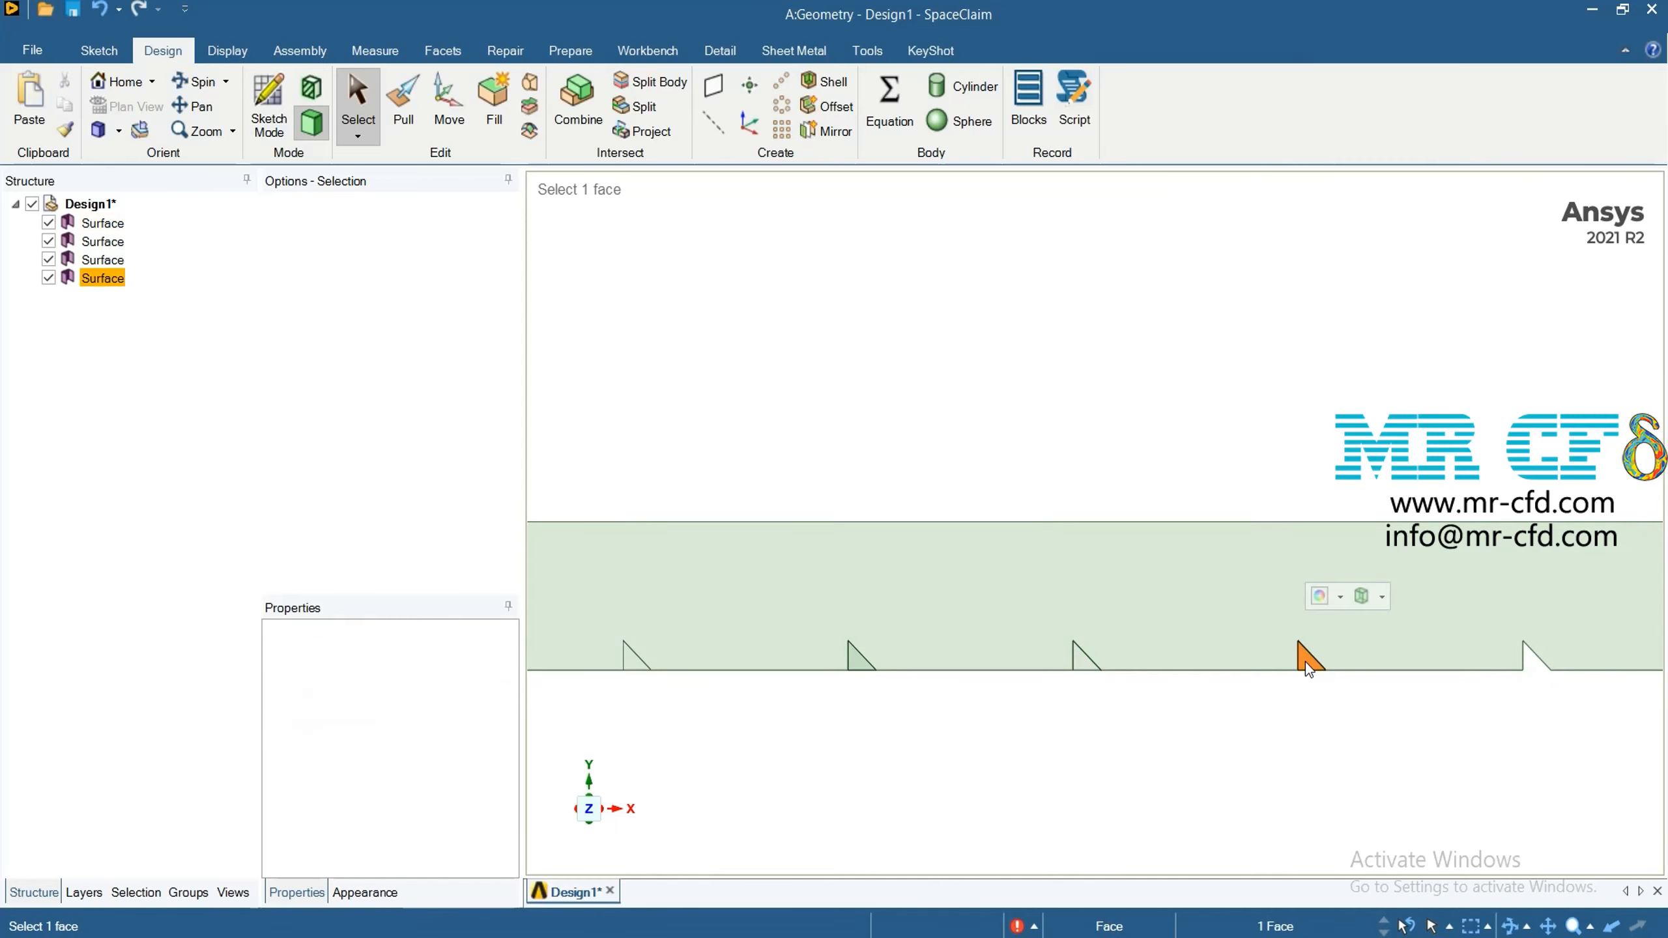
right_click(1306, 662)
left_click(1343, 619)
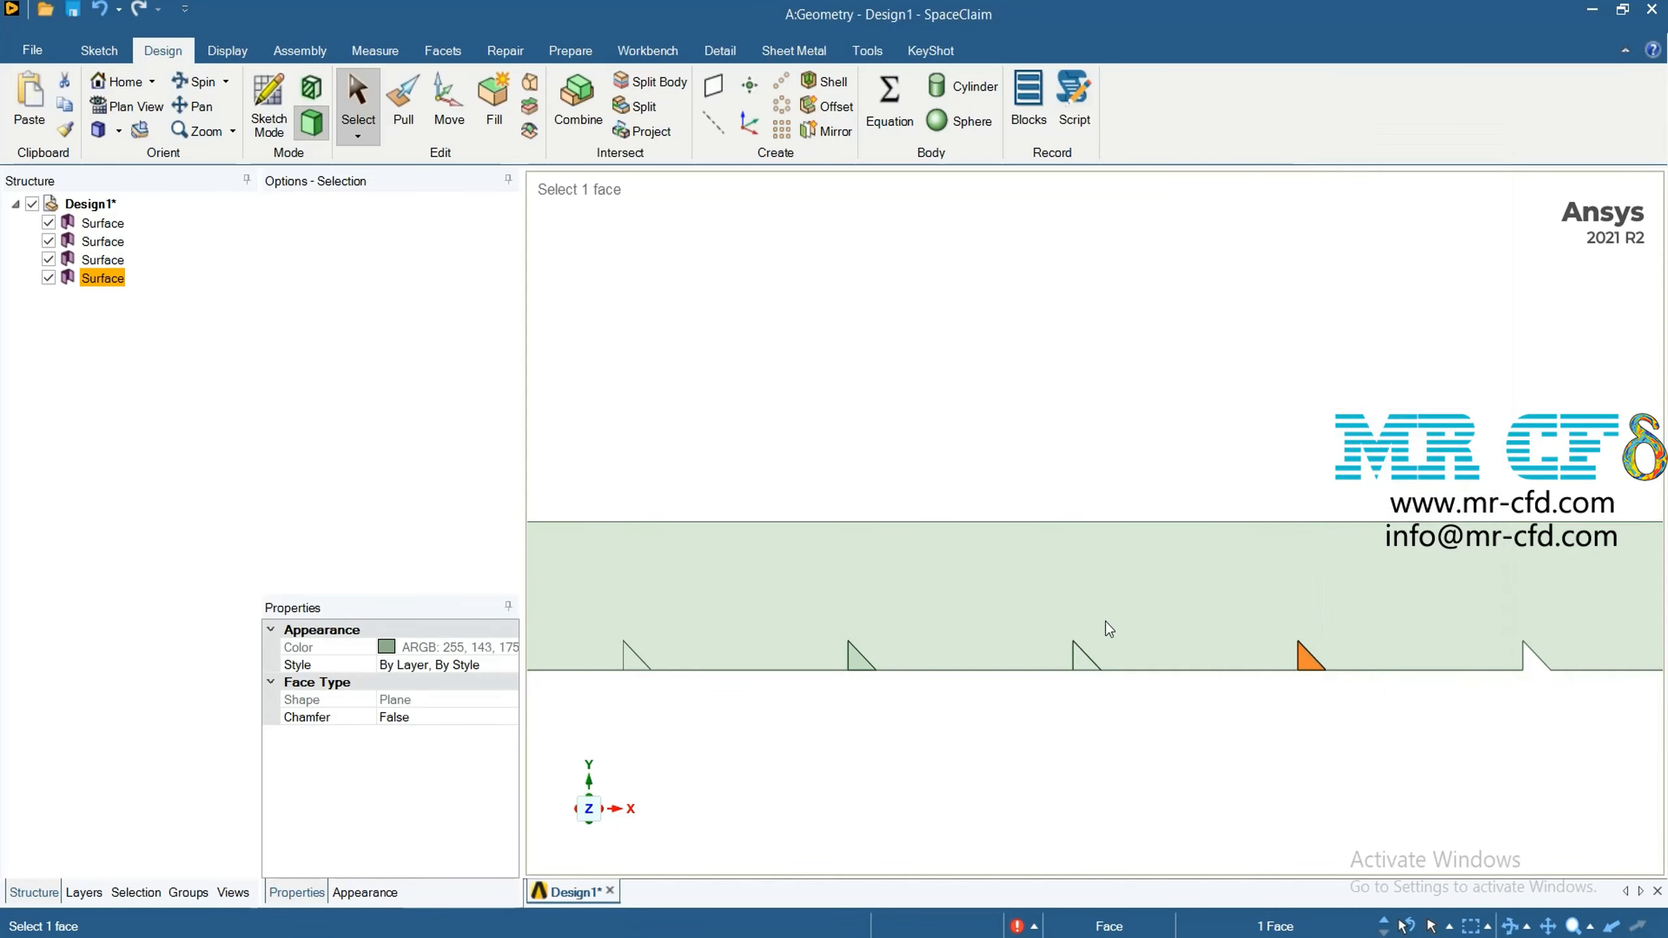
left_click(1084, 665)
right_click(1084, 663)
left_click(1144, 593)
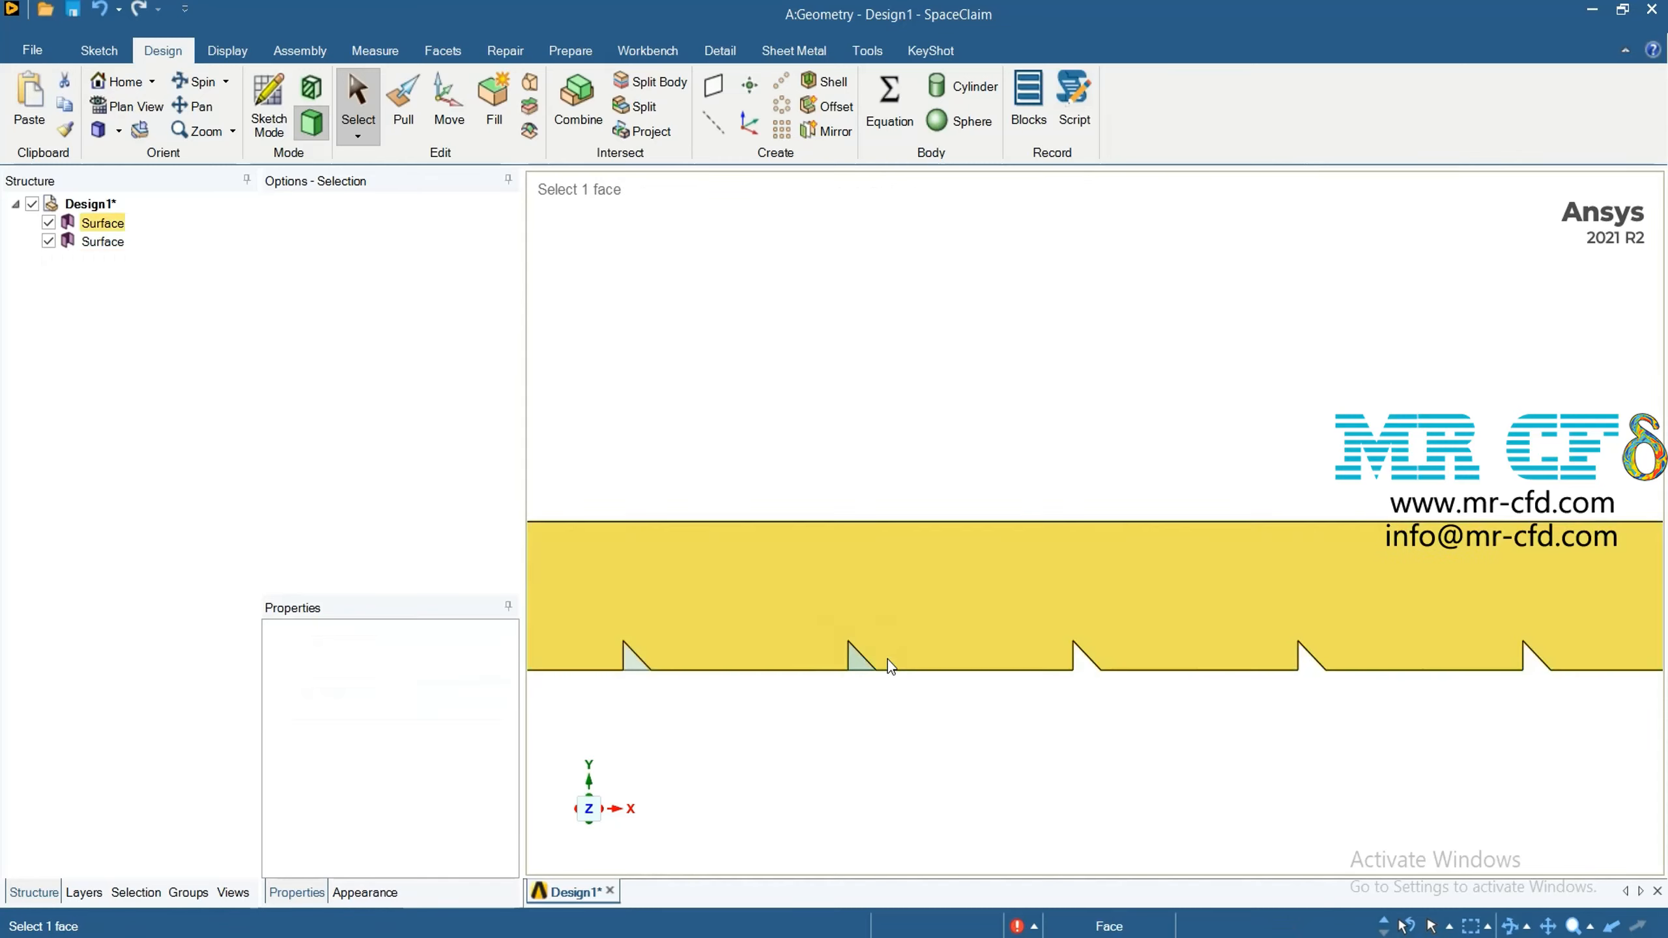
Delete the split-off channel face and the cutter surface at the eleventh triangle from the channel's right end
left_click(856, 662)
right_click(858, 663)
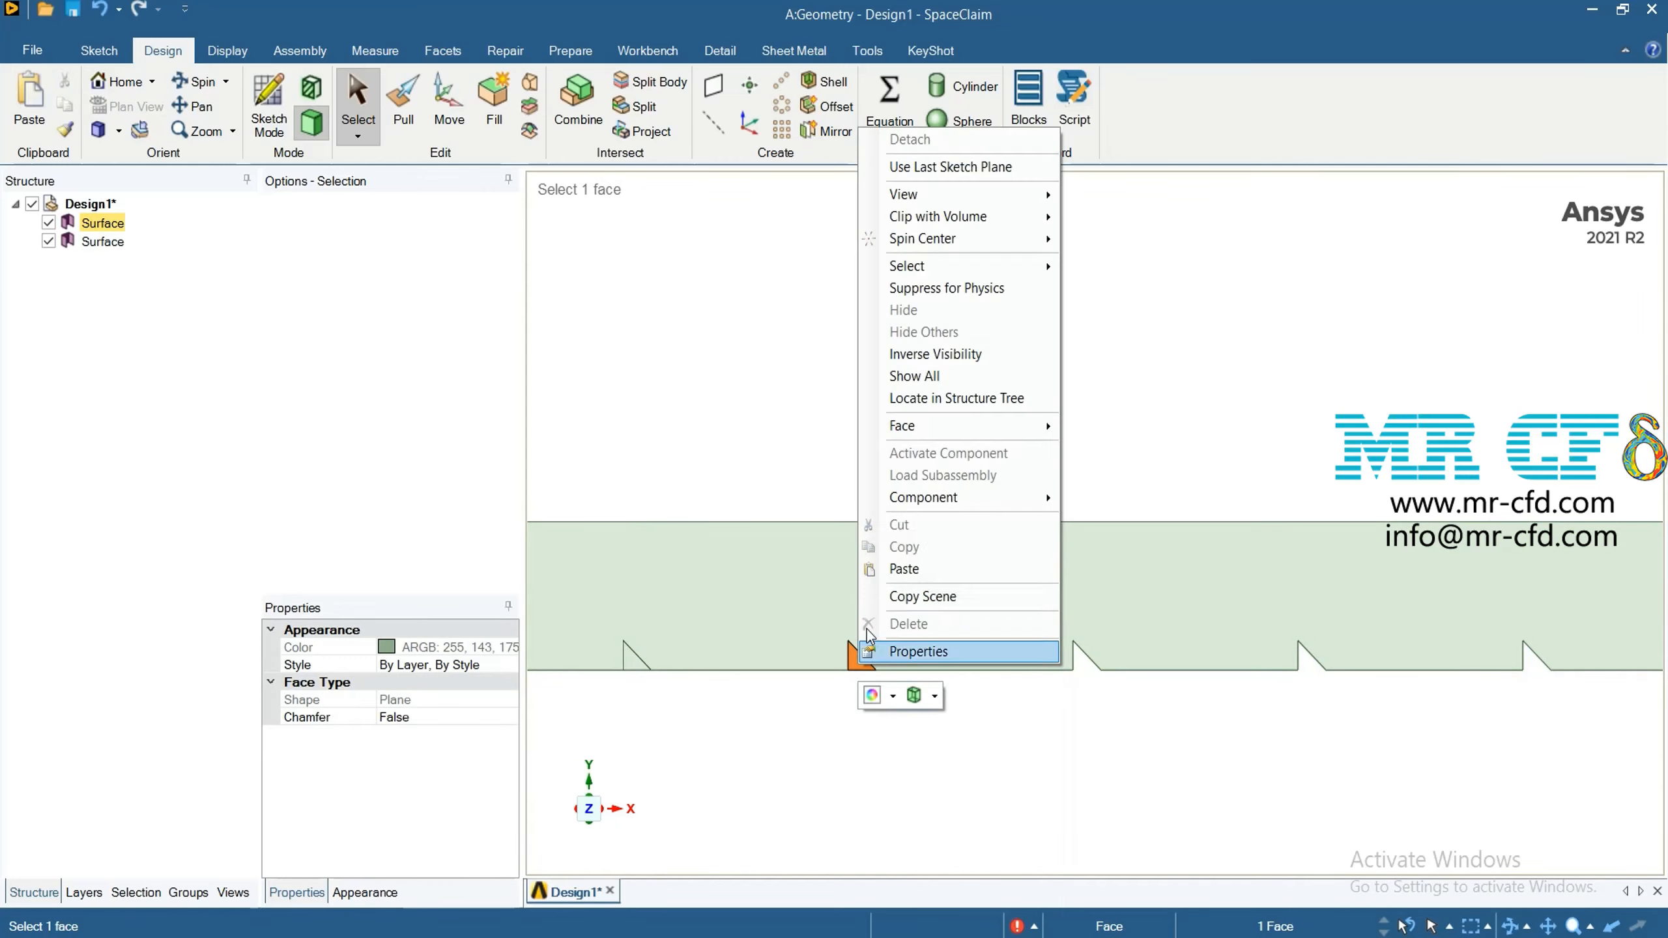
left_click(918, 626)
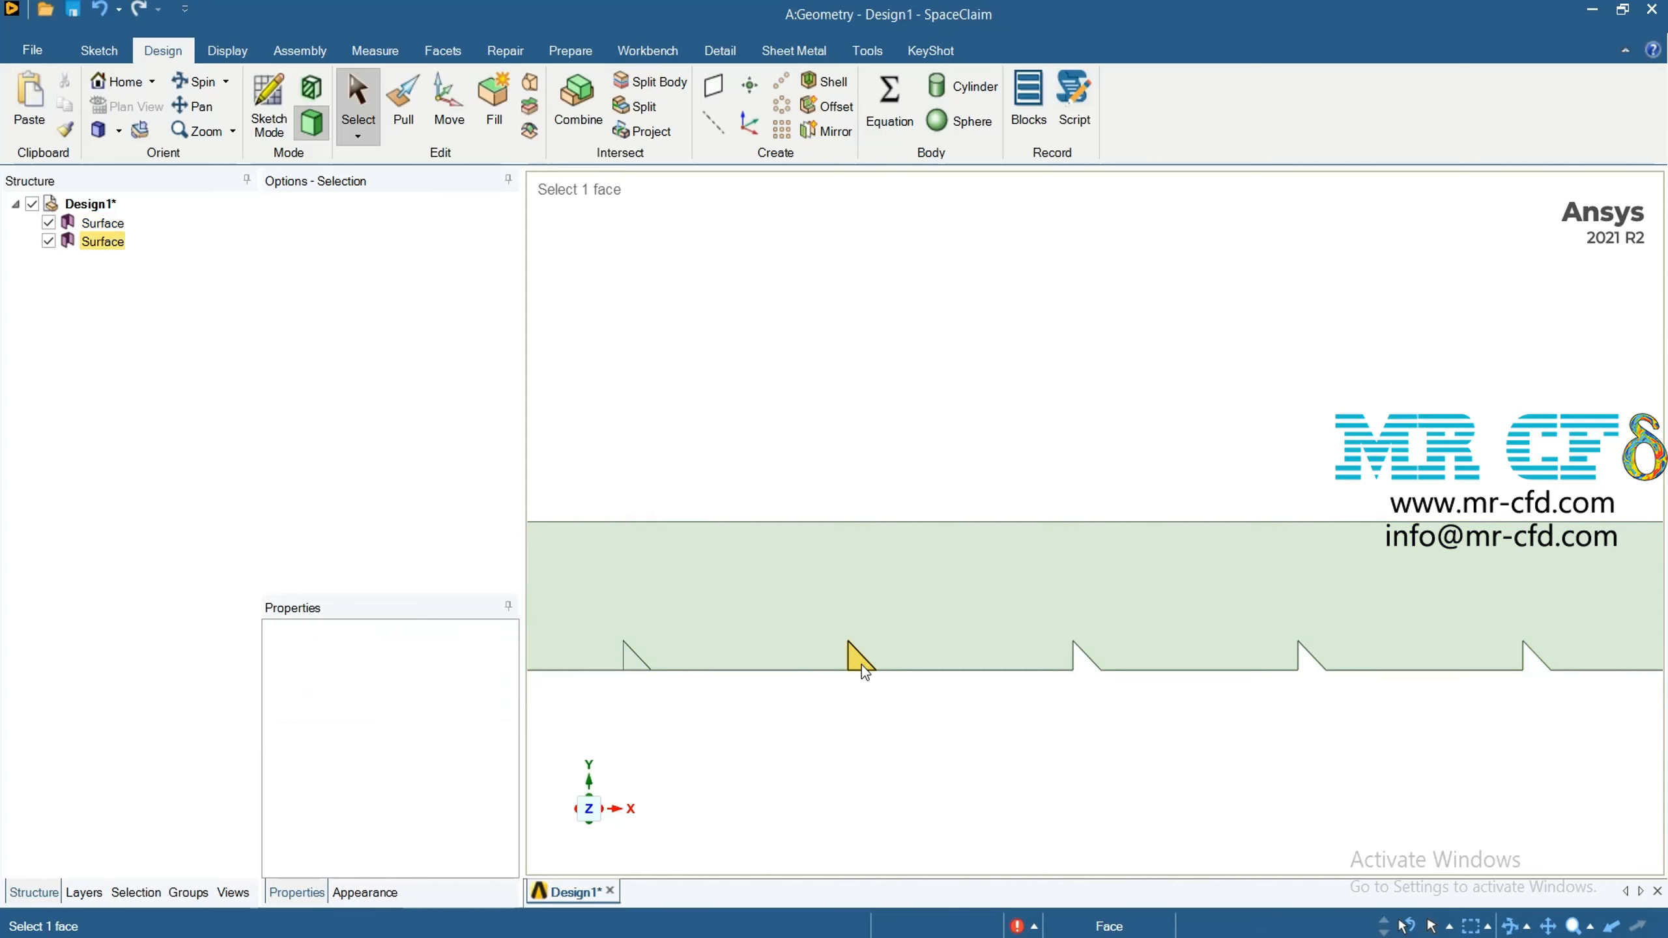
left_click(861, 665)
right_click(862, 665)
key("Escape")
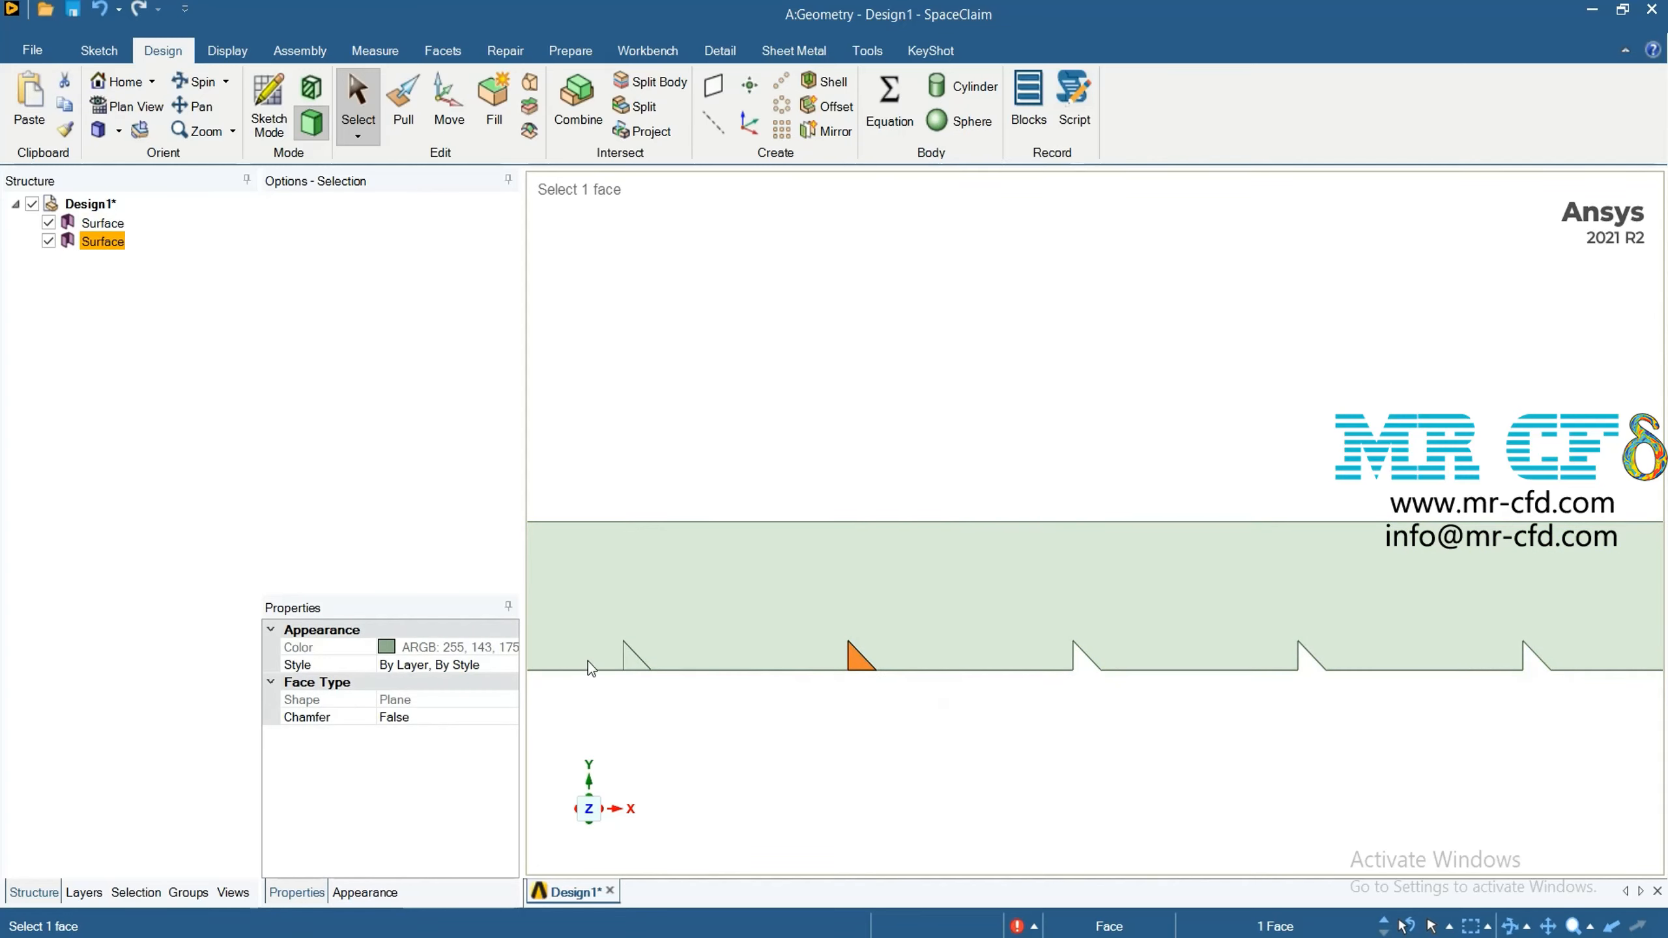
key("Delete")
Delete the remaining split-off channel face at the triangle nearest the channel's left end
left_click(631, 662)
right_click(631, 662)
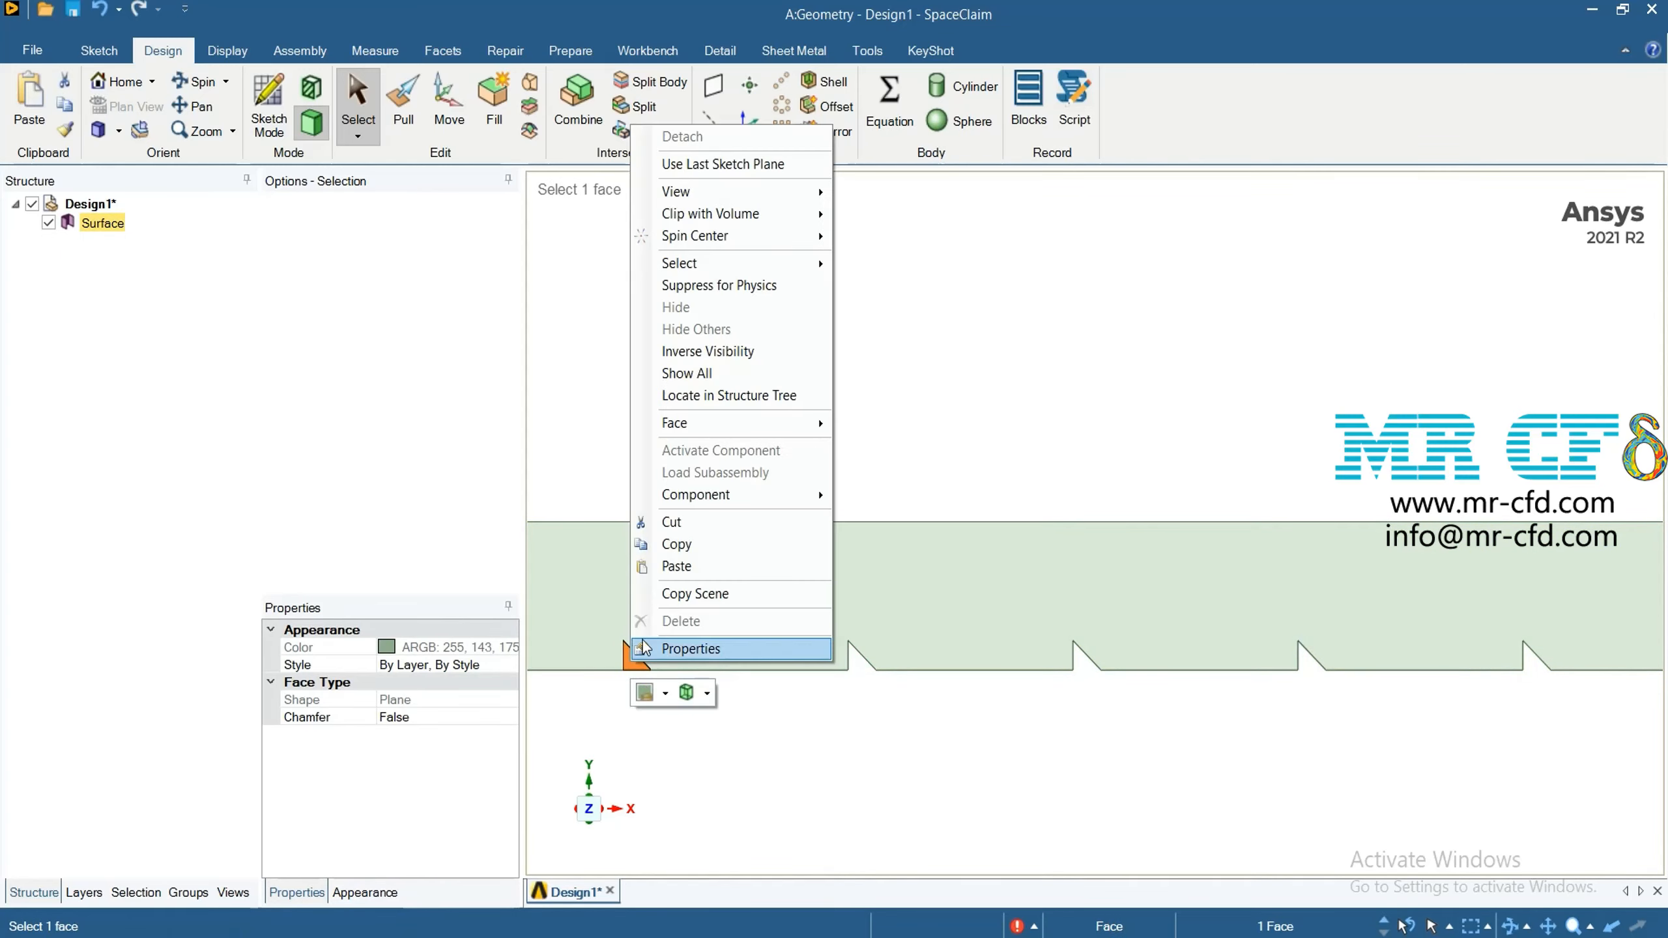
left_click(676, 621)
scroll(768, 684, "down", 3)
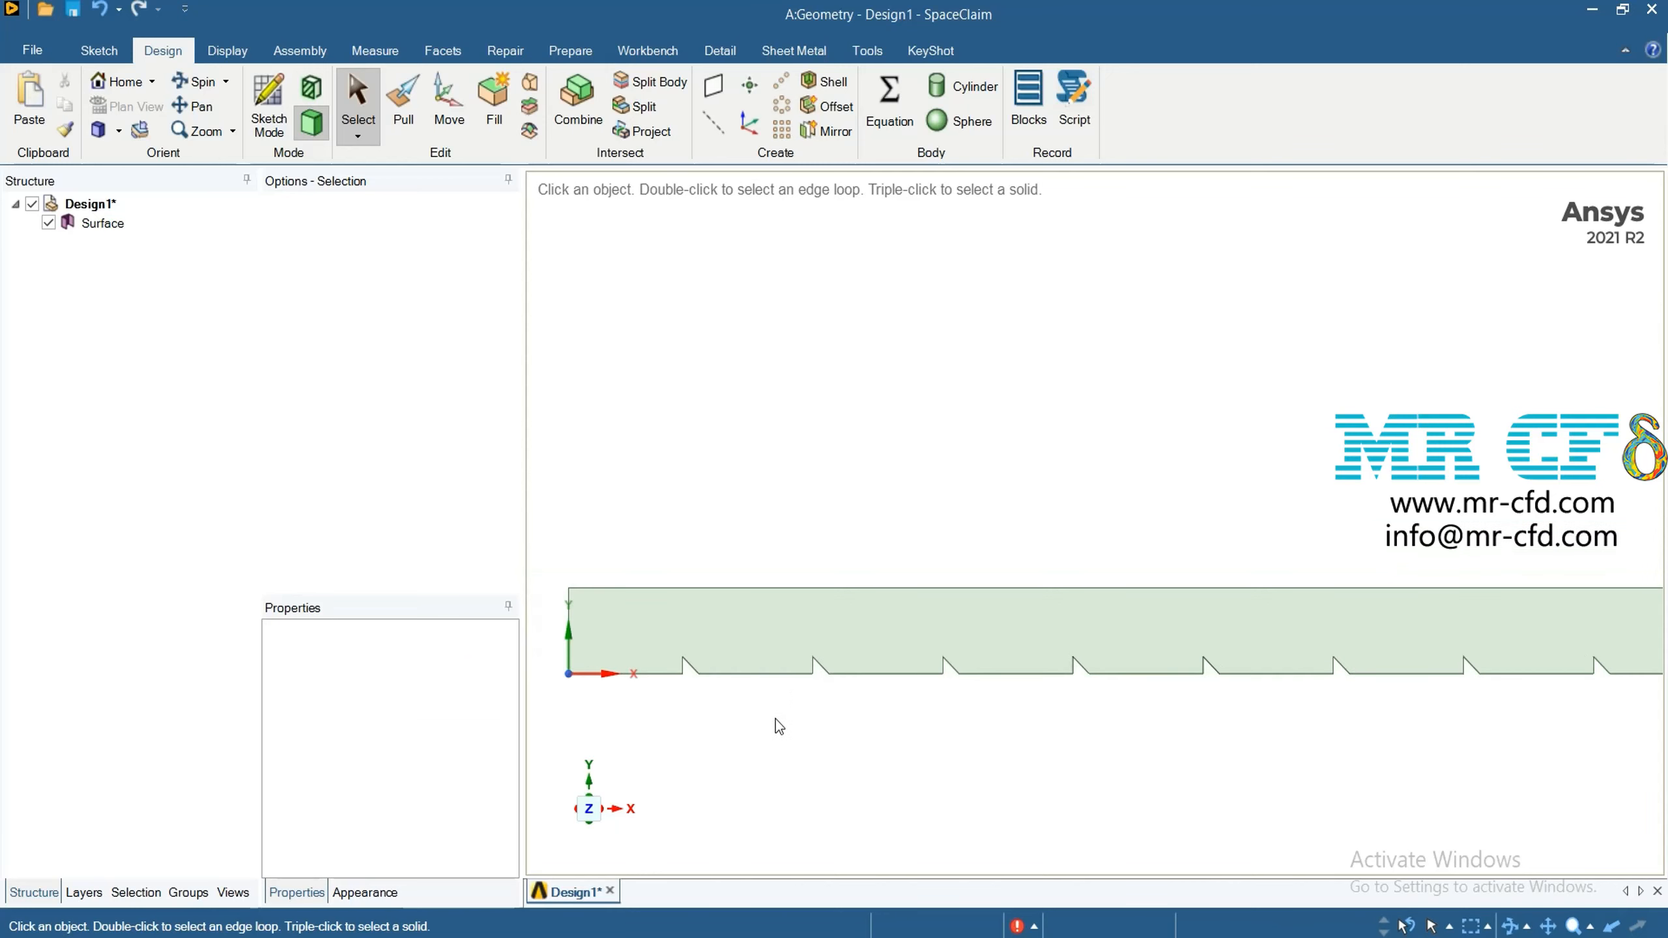
scroll(778, 726, "down", 2)
scroll(1434, 779, "down", 2)
scroll(1378, 864, "up", 1)
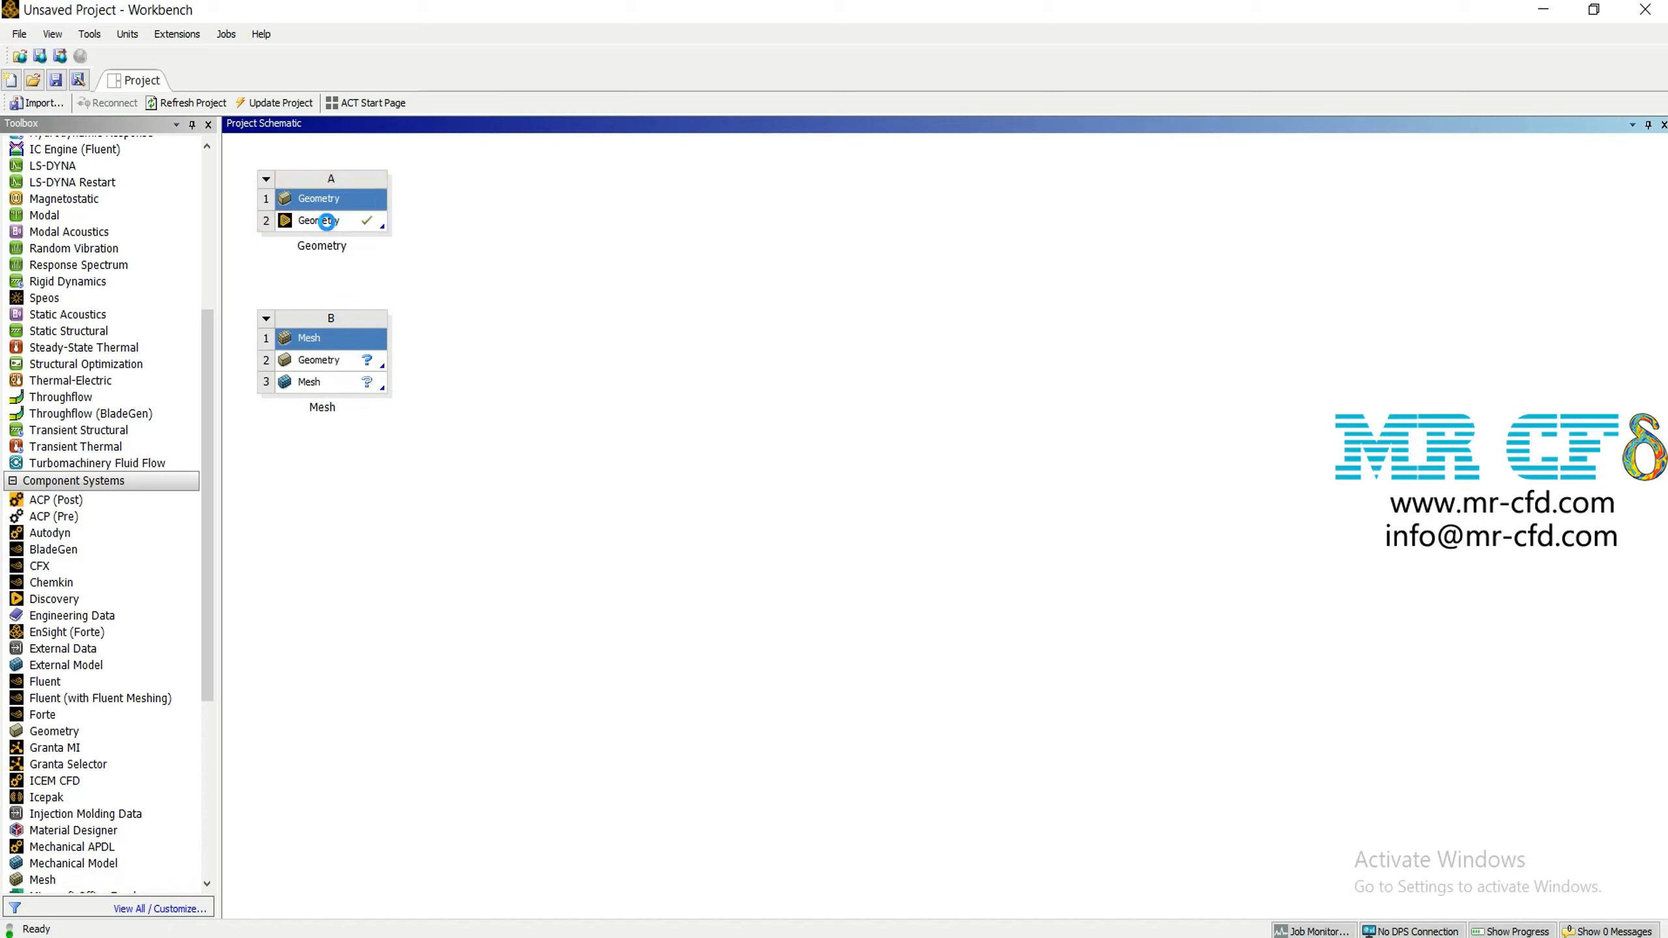
In Workbench, transfer the Geometry cell of system A to the Mesh cell of system B and open the mesh
left_click_drag(327, 222, 339, 383)
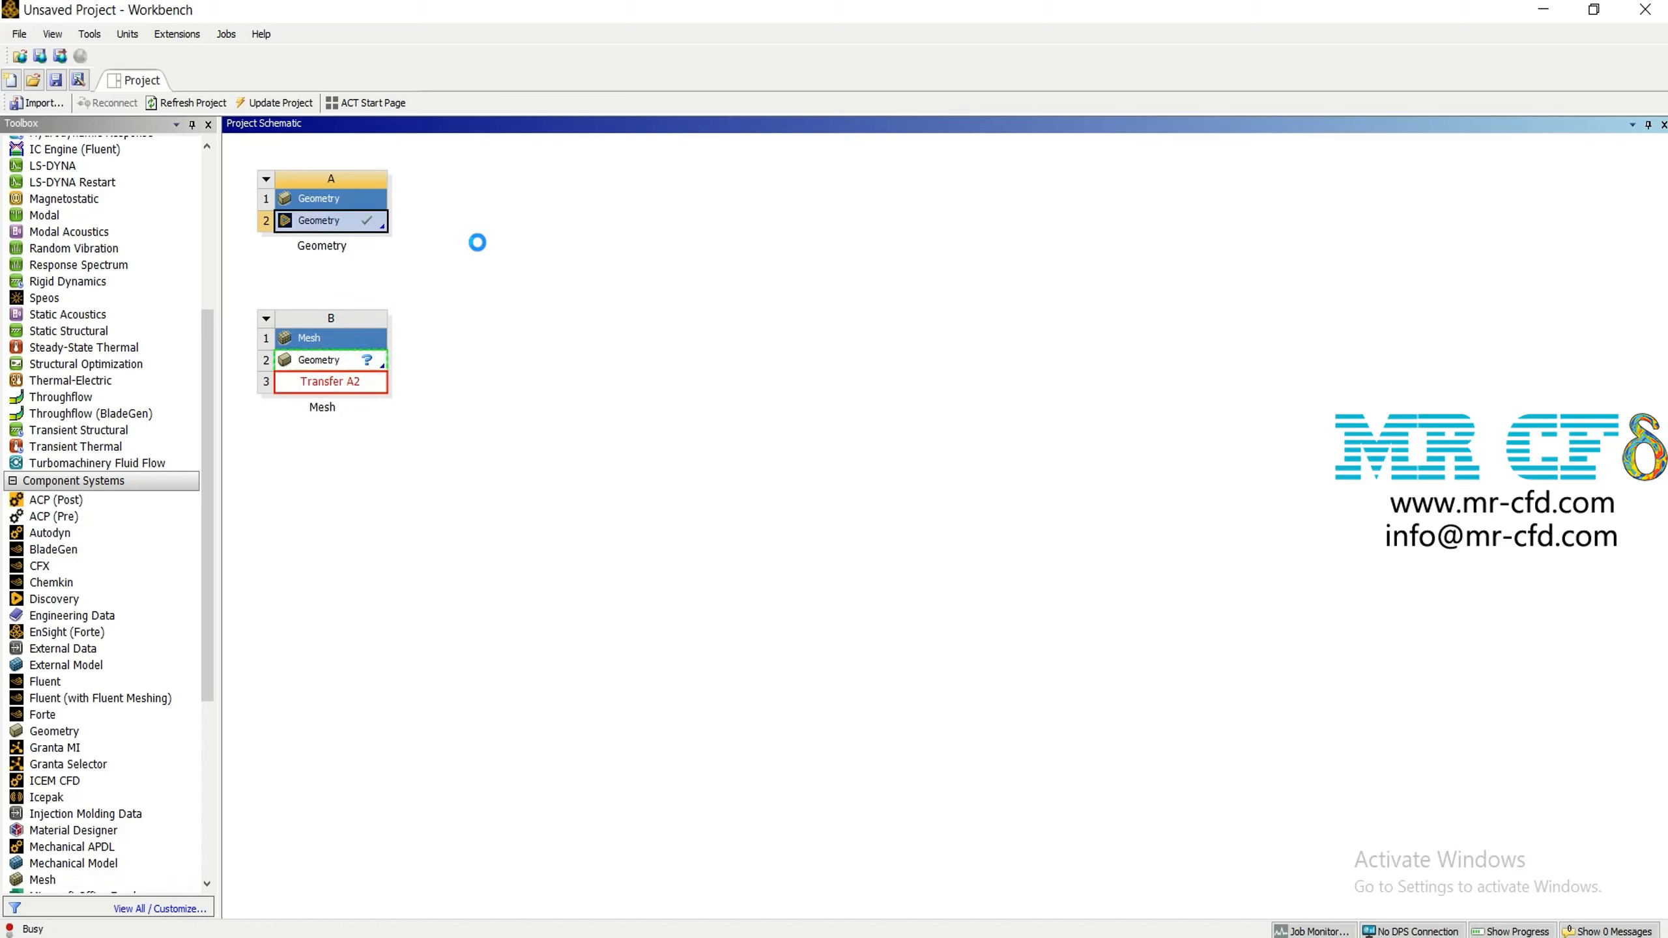
left_click(527, 219)
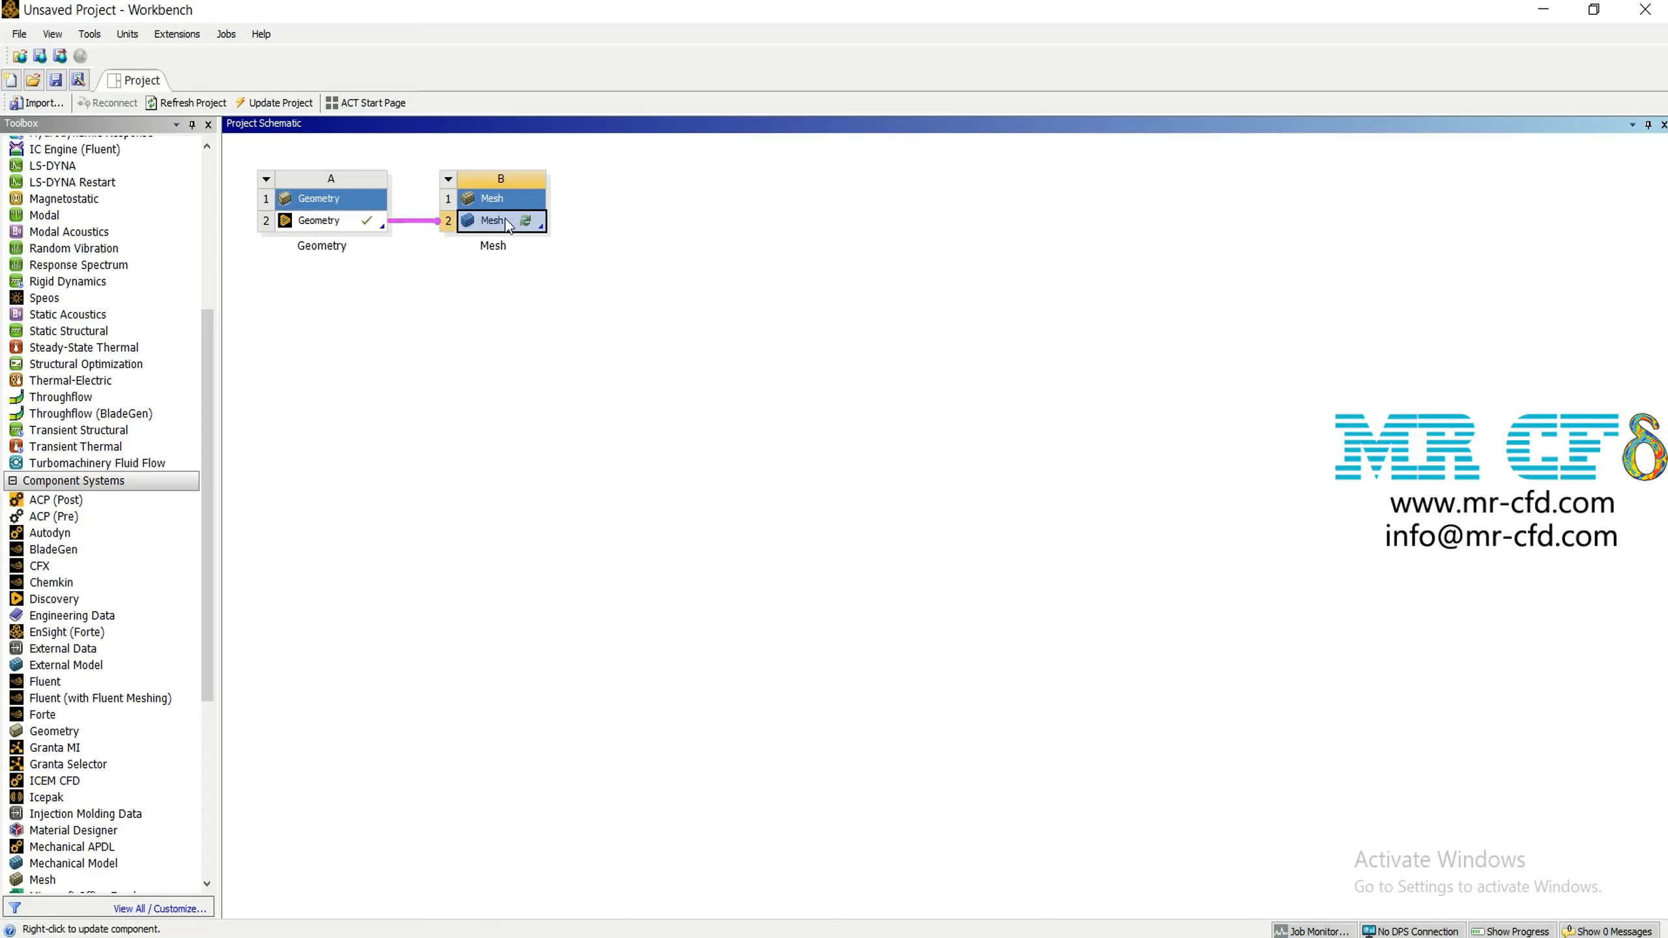
double_click(506, 219)
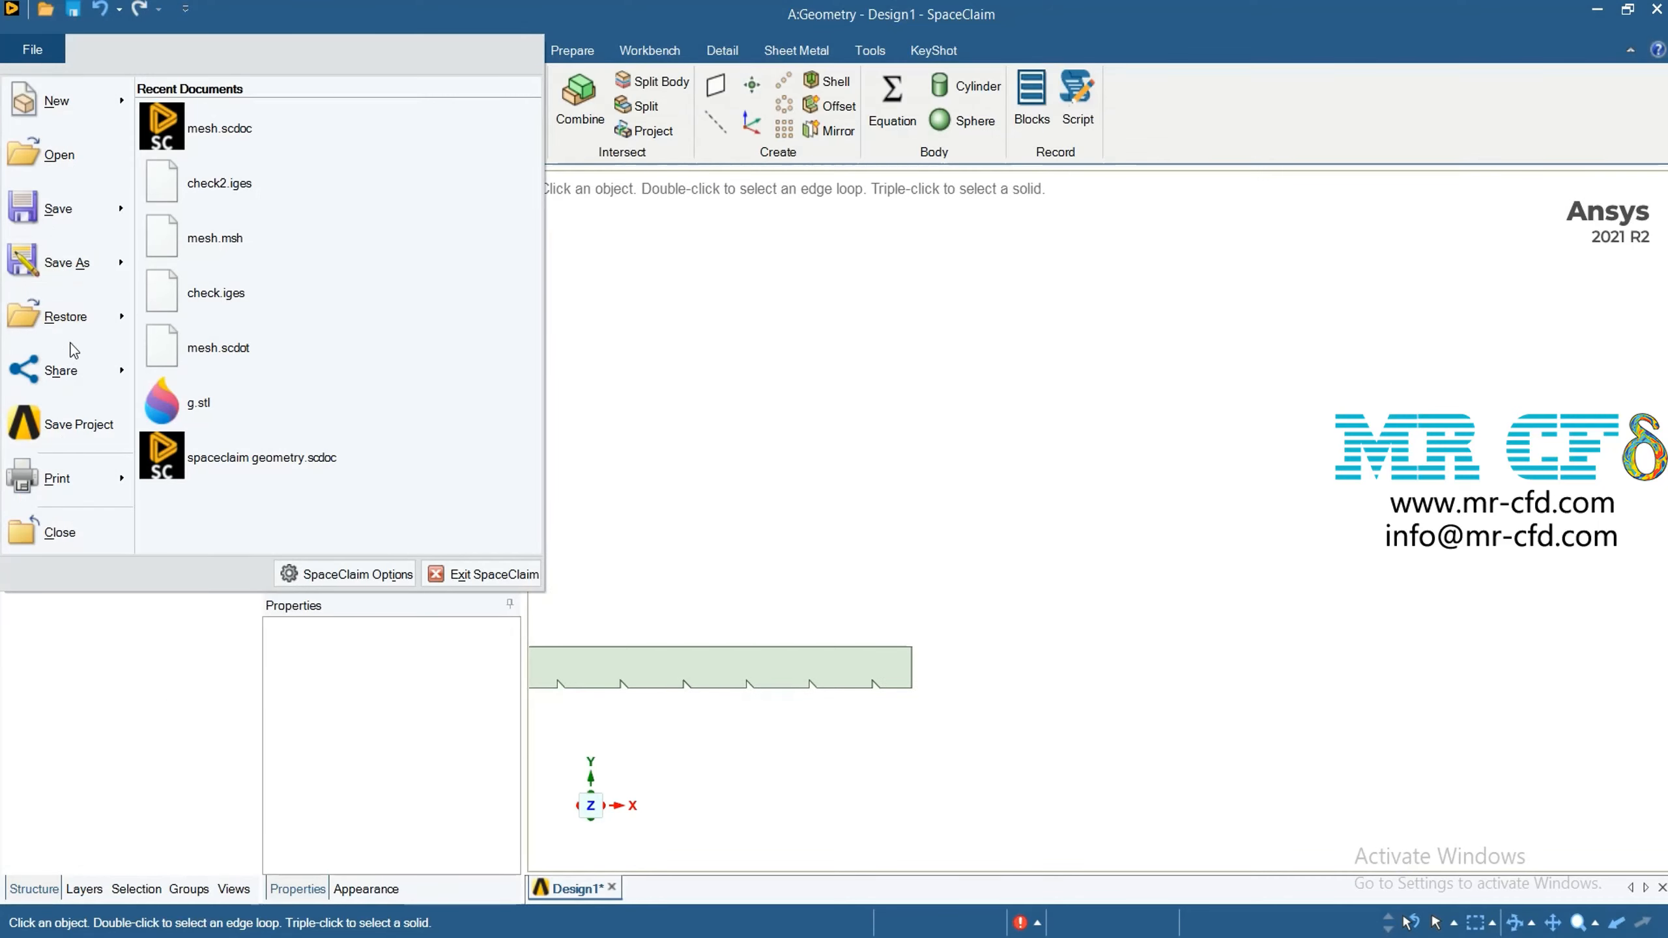
Save the channel geometry as a STEP file named Design1 in the rough folder under geom mesh training
key("Escape")
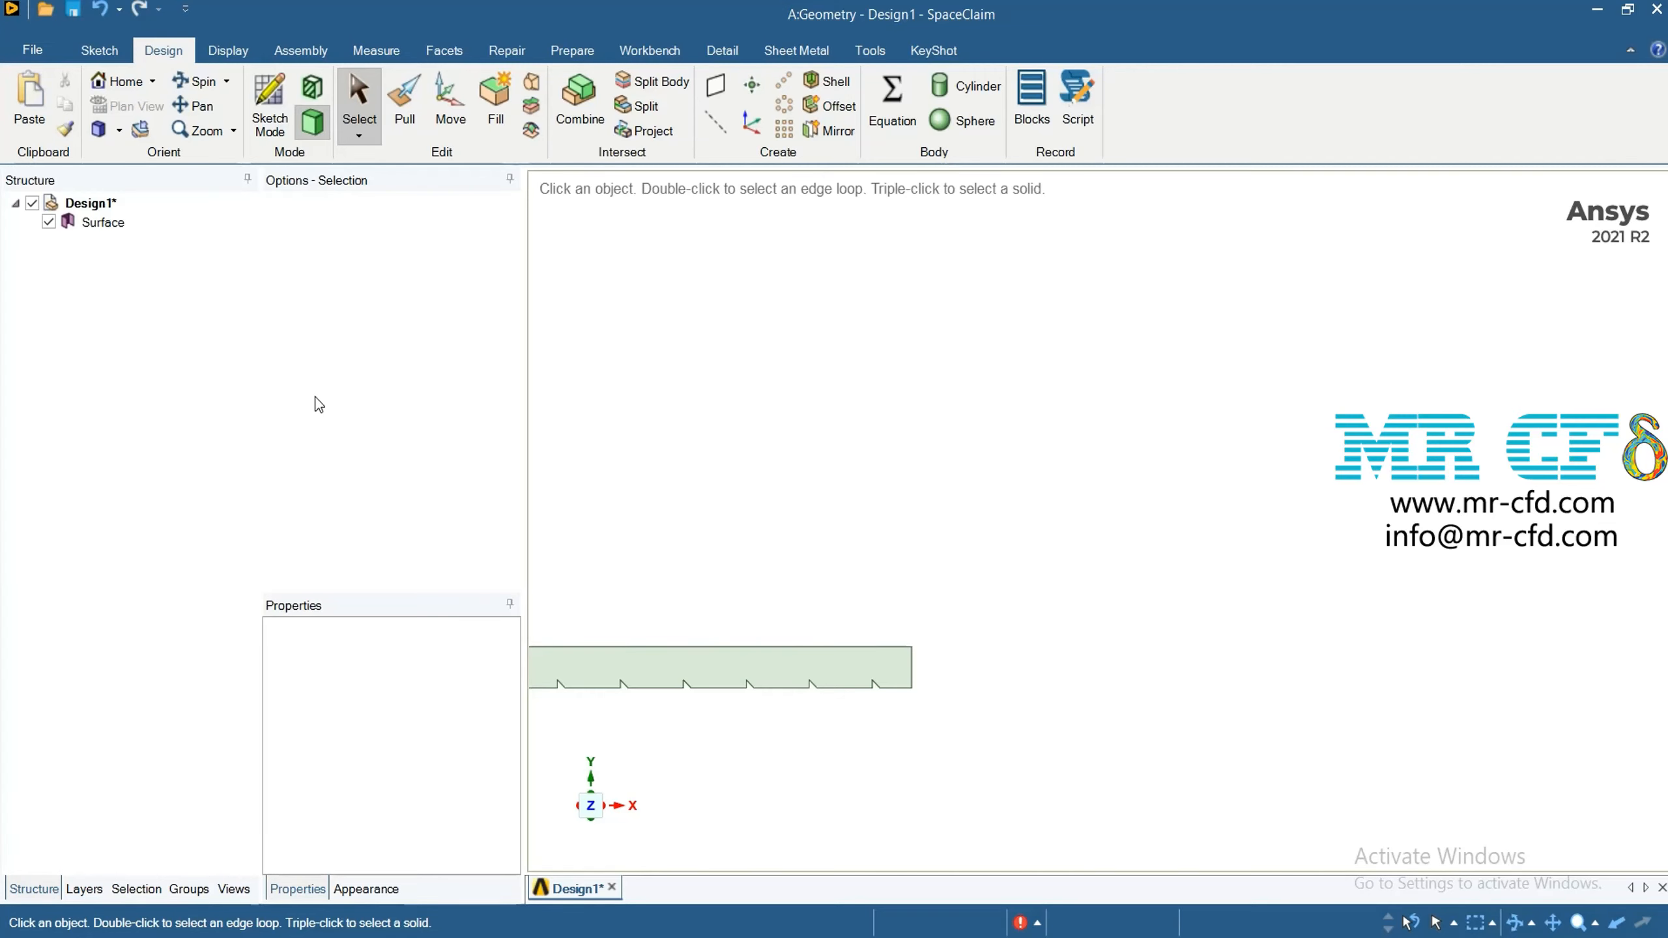
key("ctrl+s")
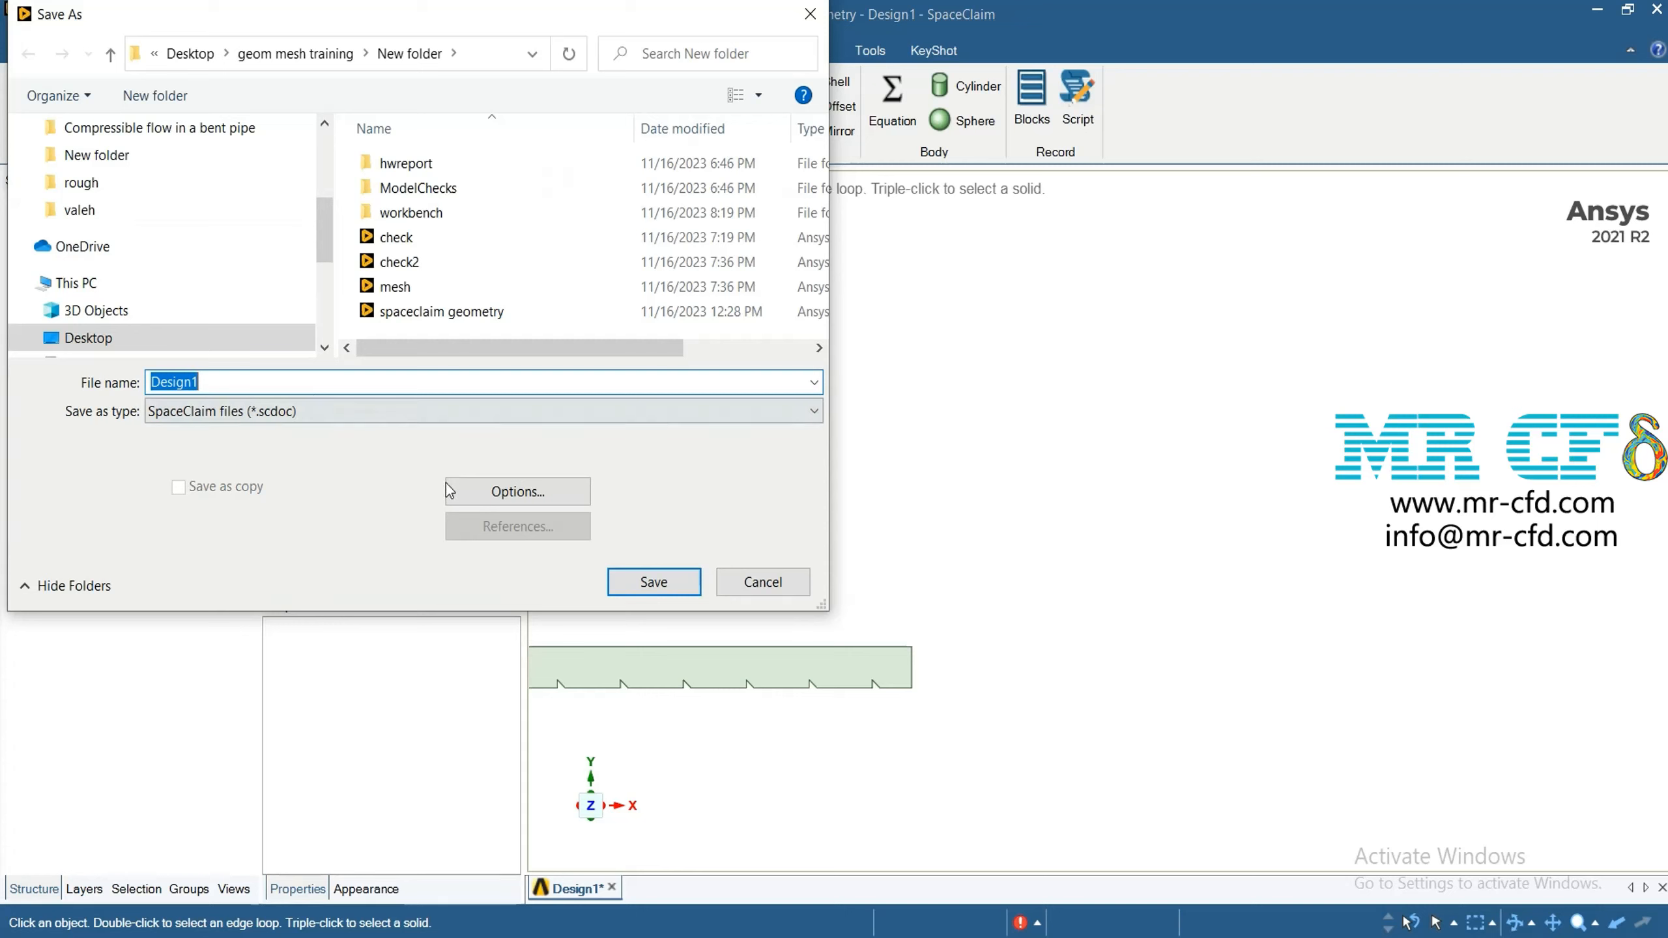
left_click(299, 58)
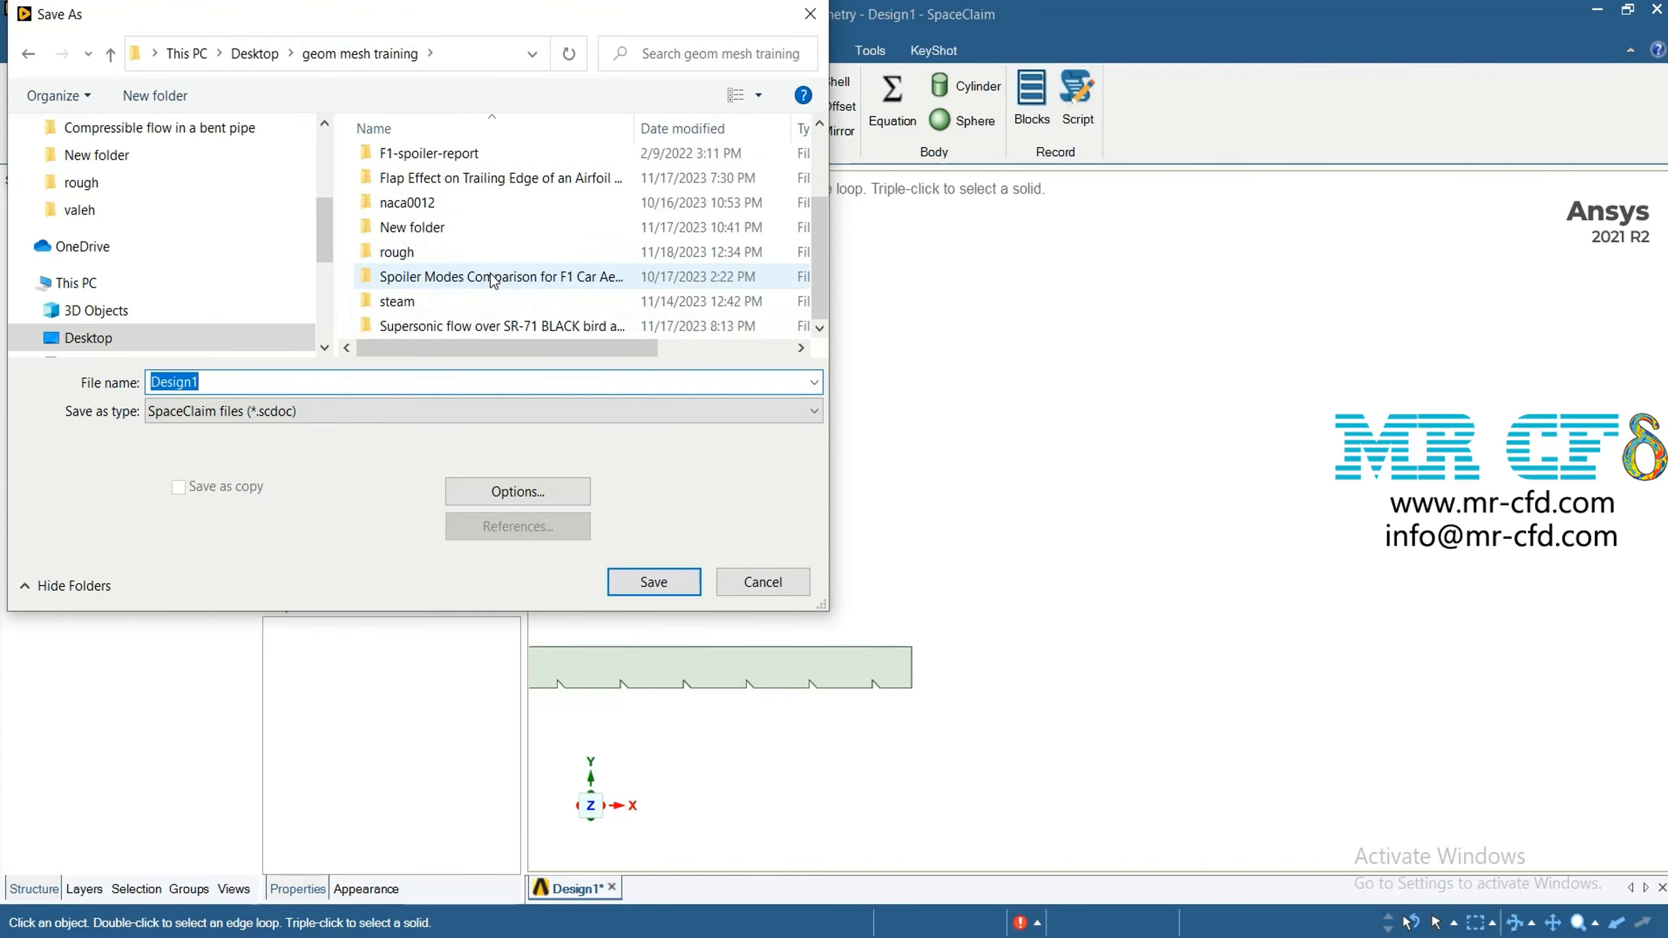
double_click(428, 255)
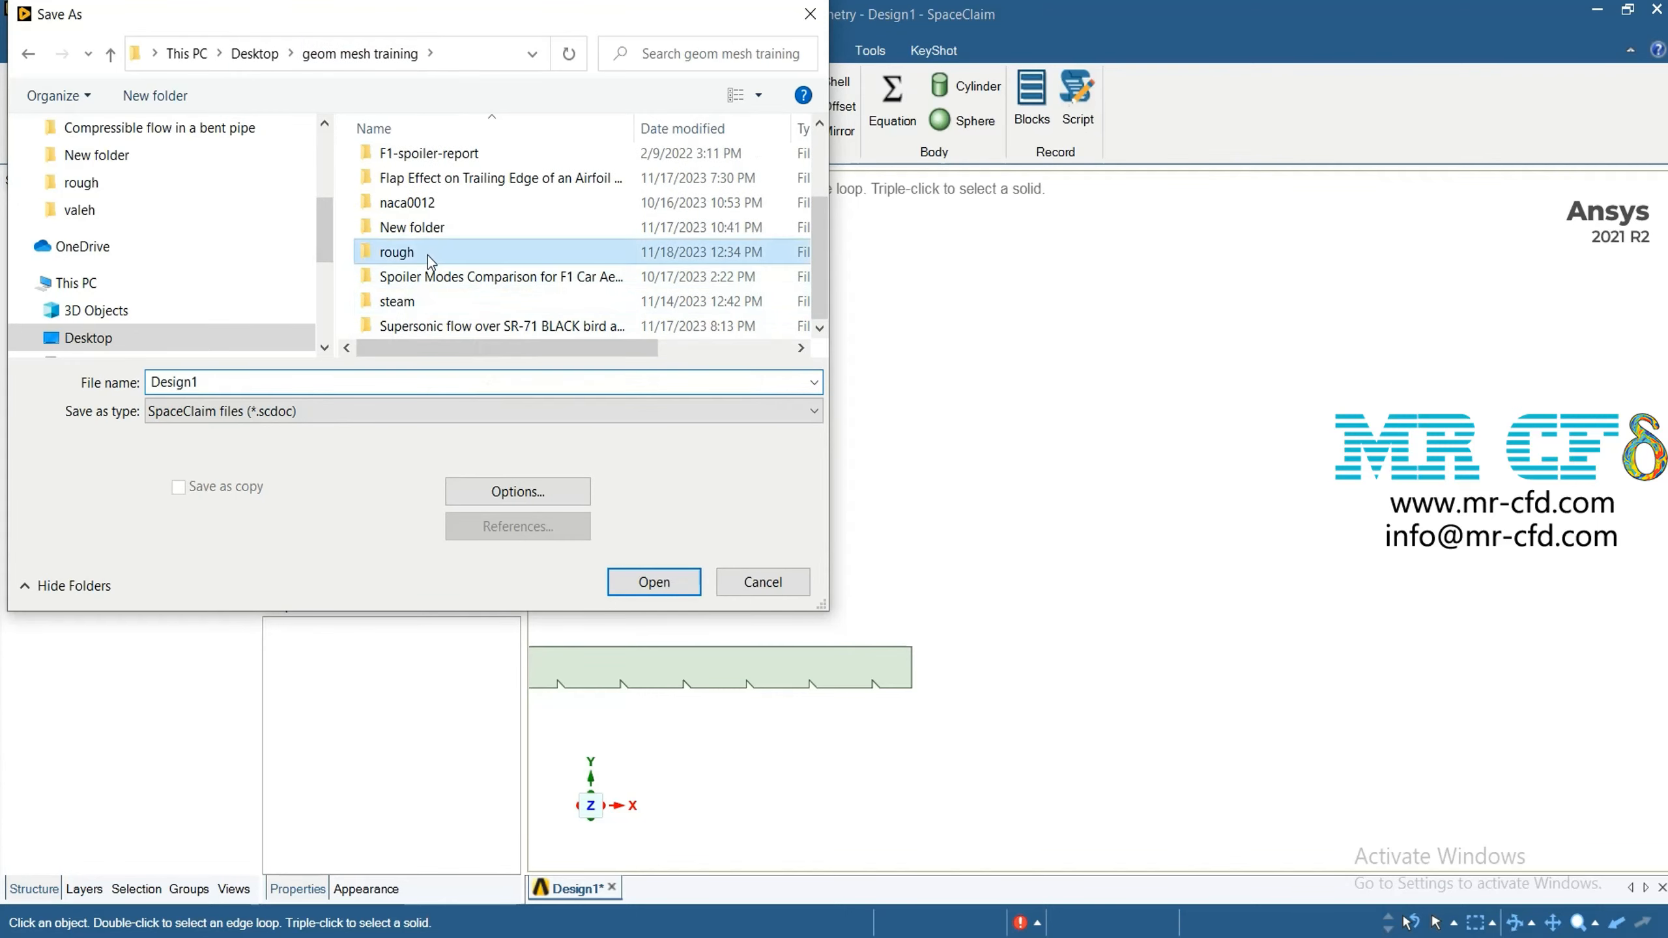
left_click(345, 414)
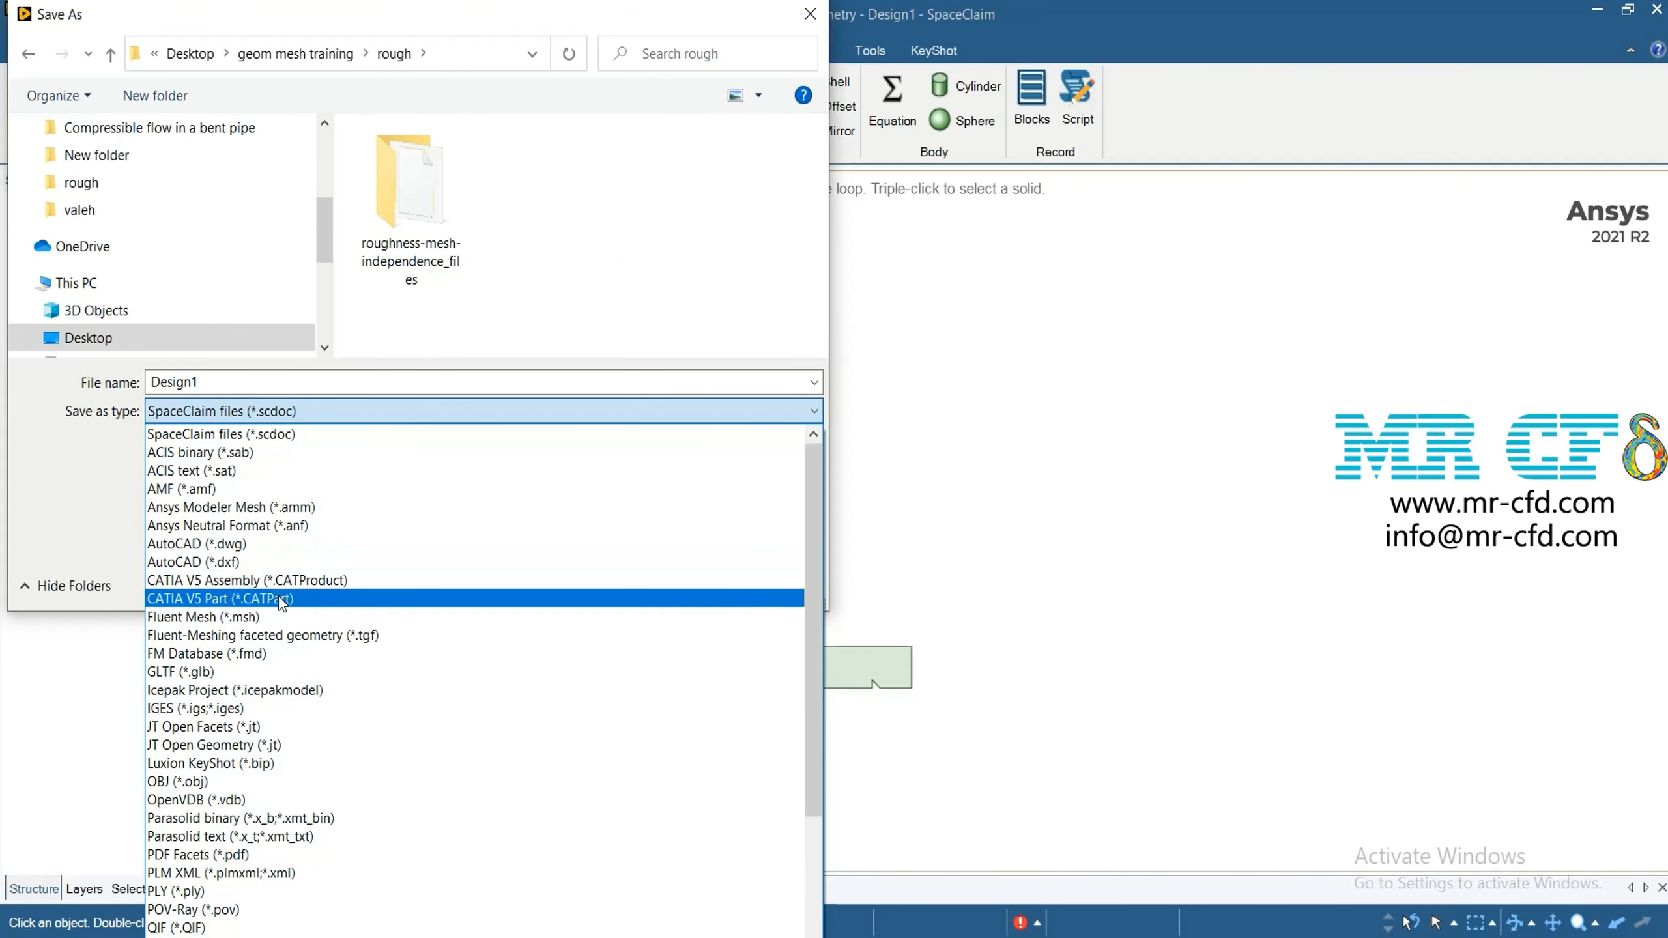
scroll(244, 892, "down", 2)
scroll(244, 893, "down", 2)
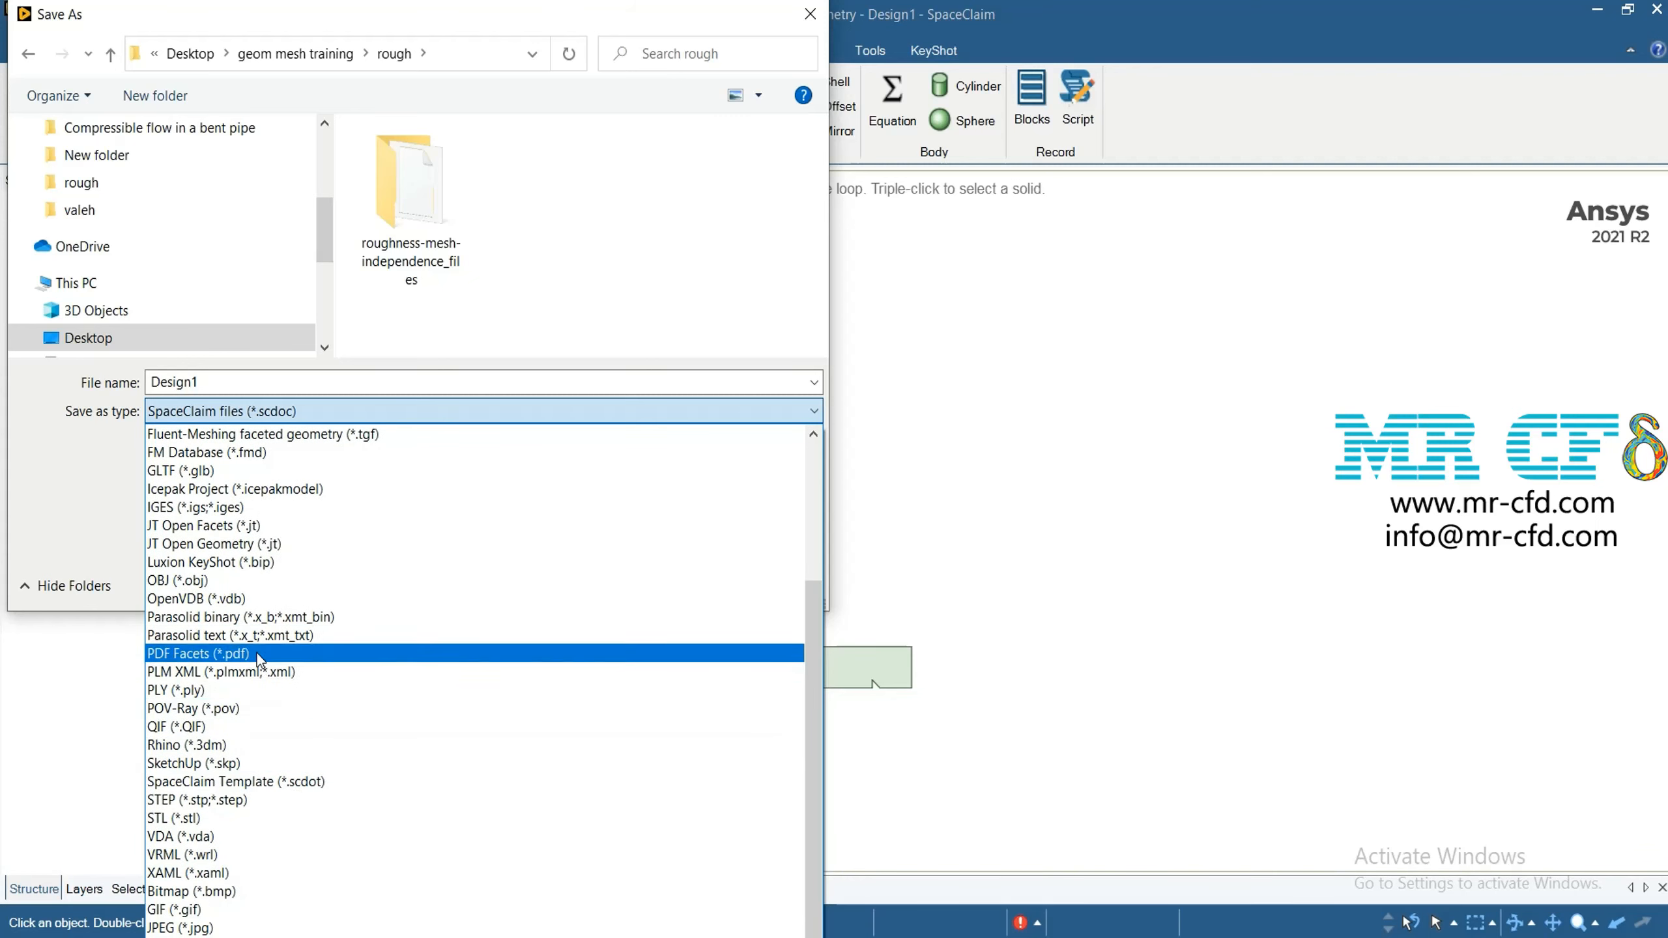
scroll(256, 657, "up", 1)
left_click(256, 855)
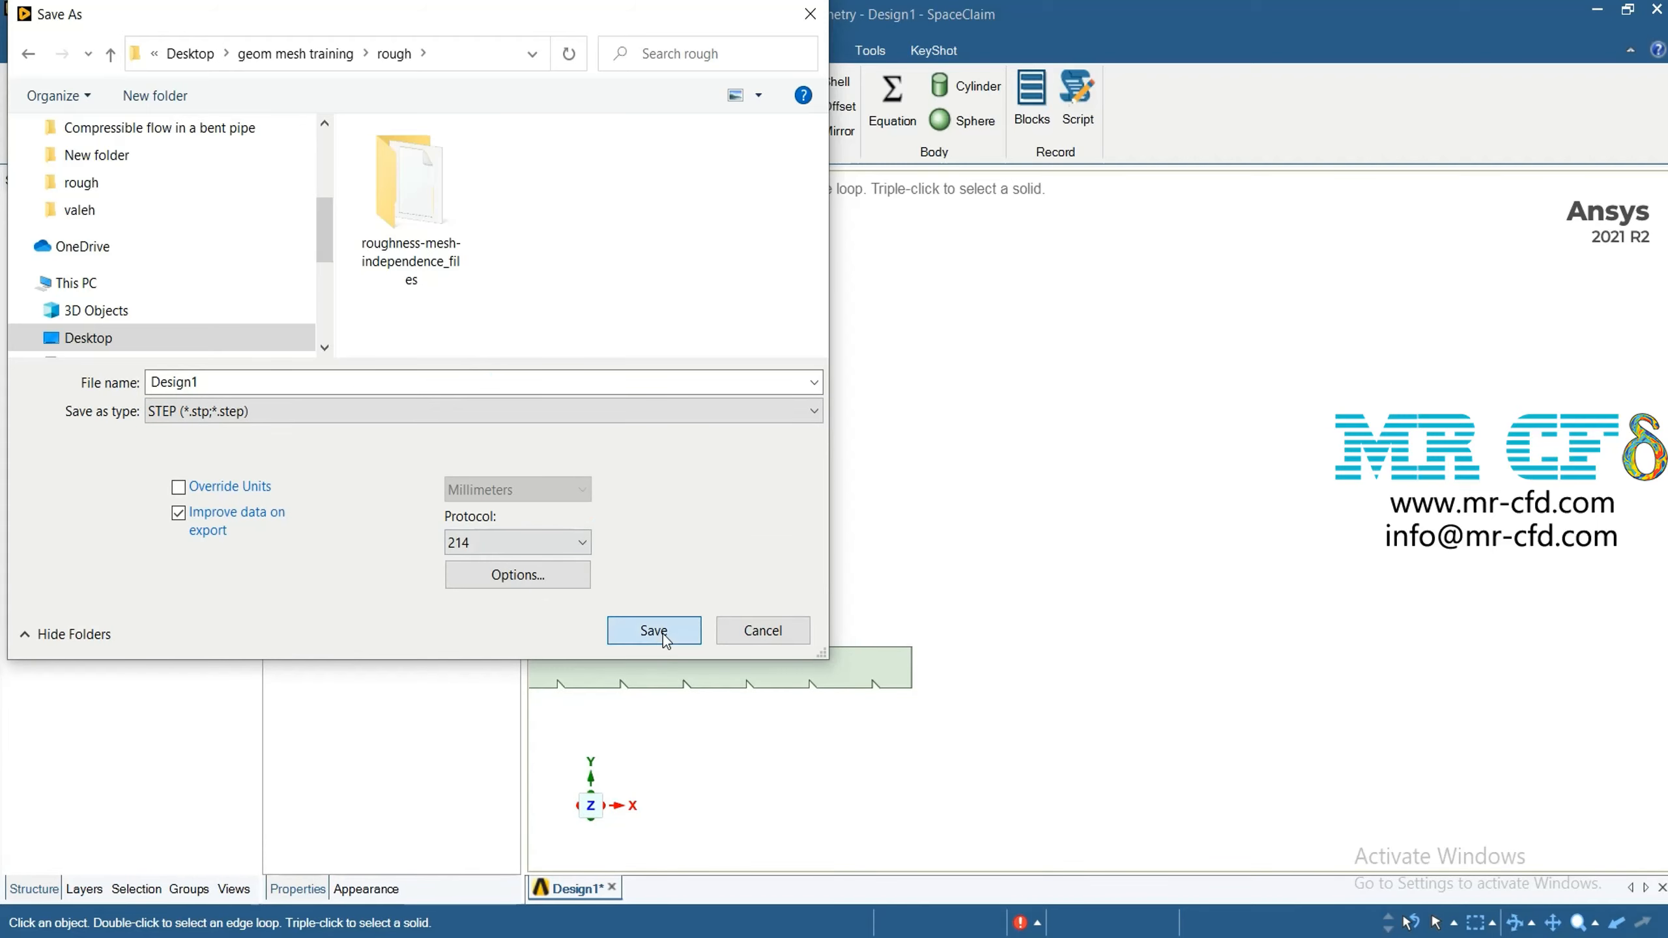
left_click(654, 630)
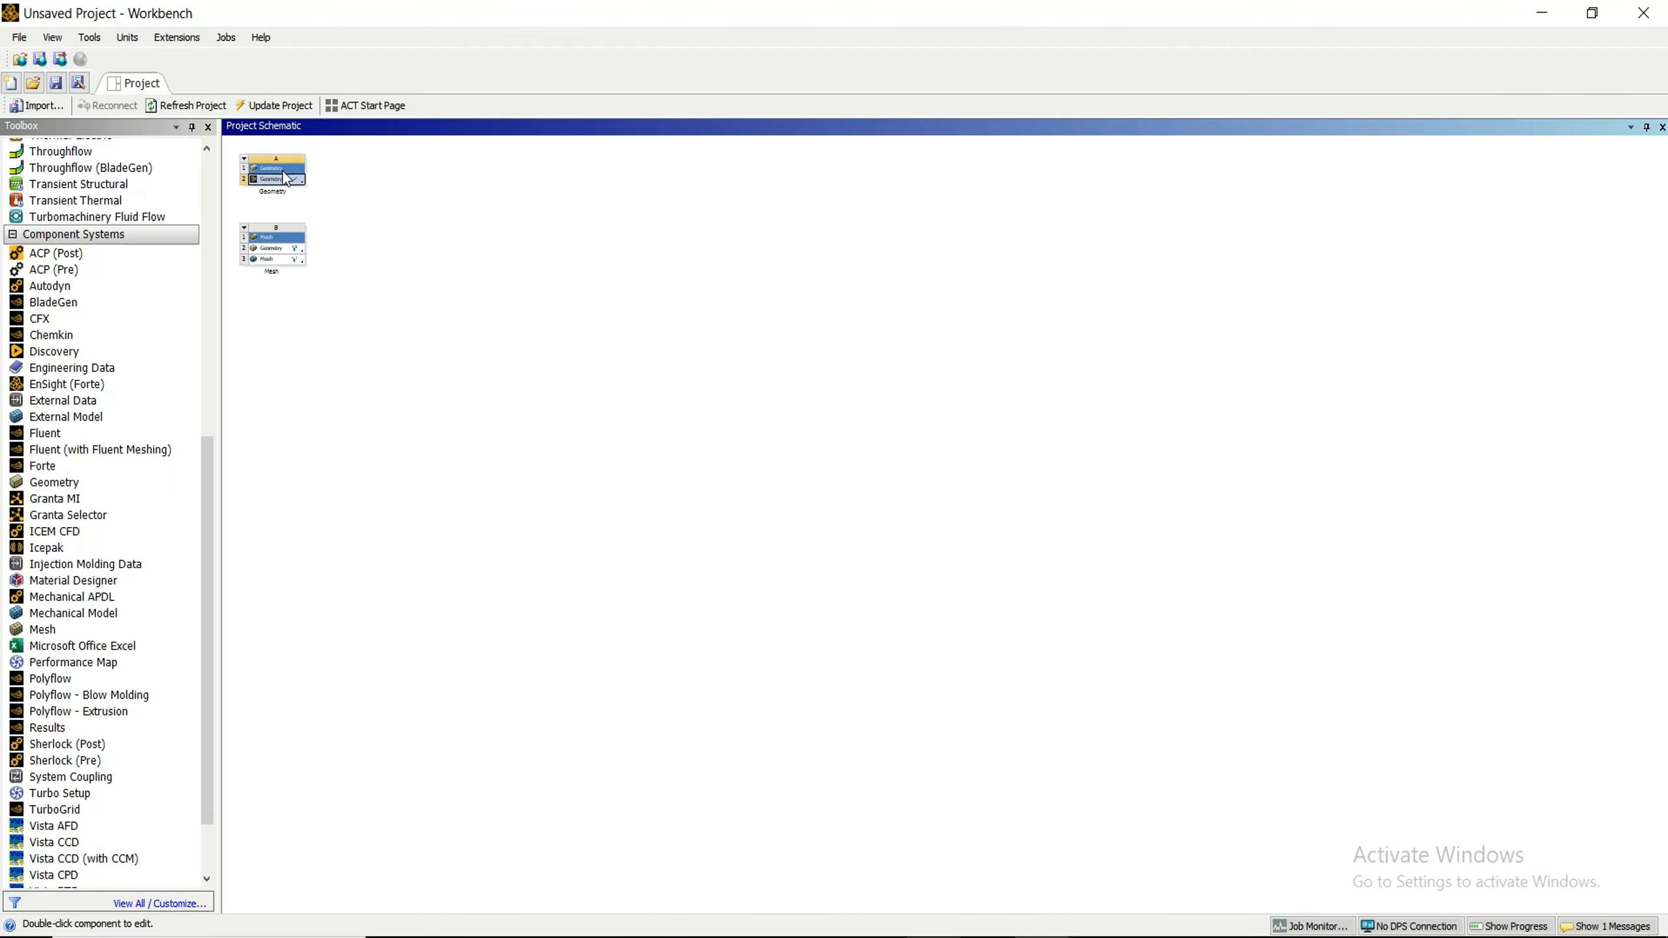
In the Workbench project, open the Mesh cell of system B for editing
left_click_drag(283, 171, 292, 265)
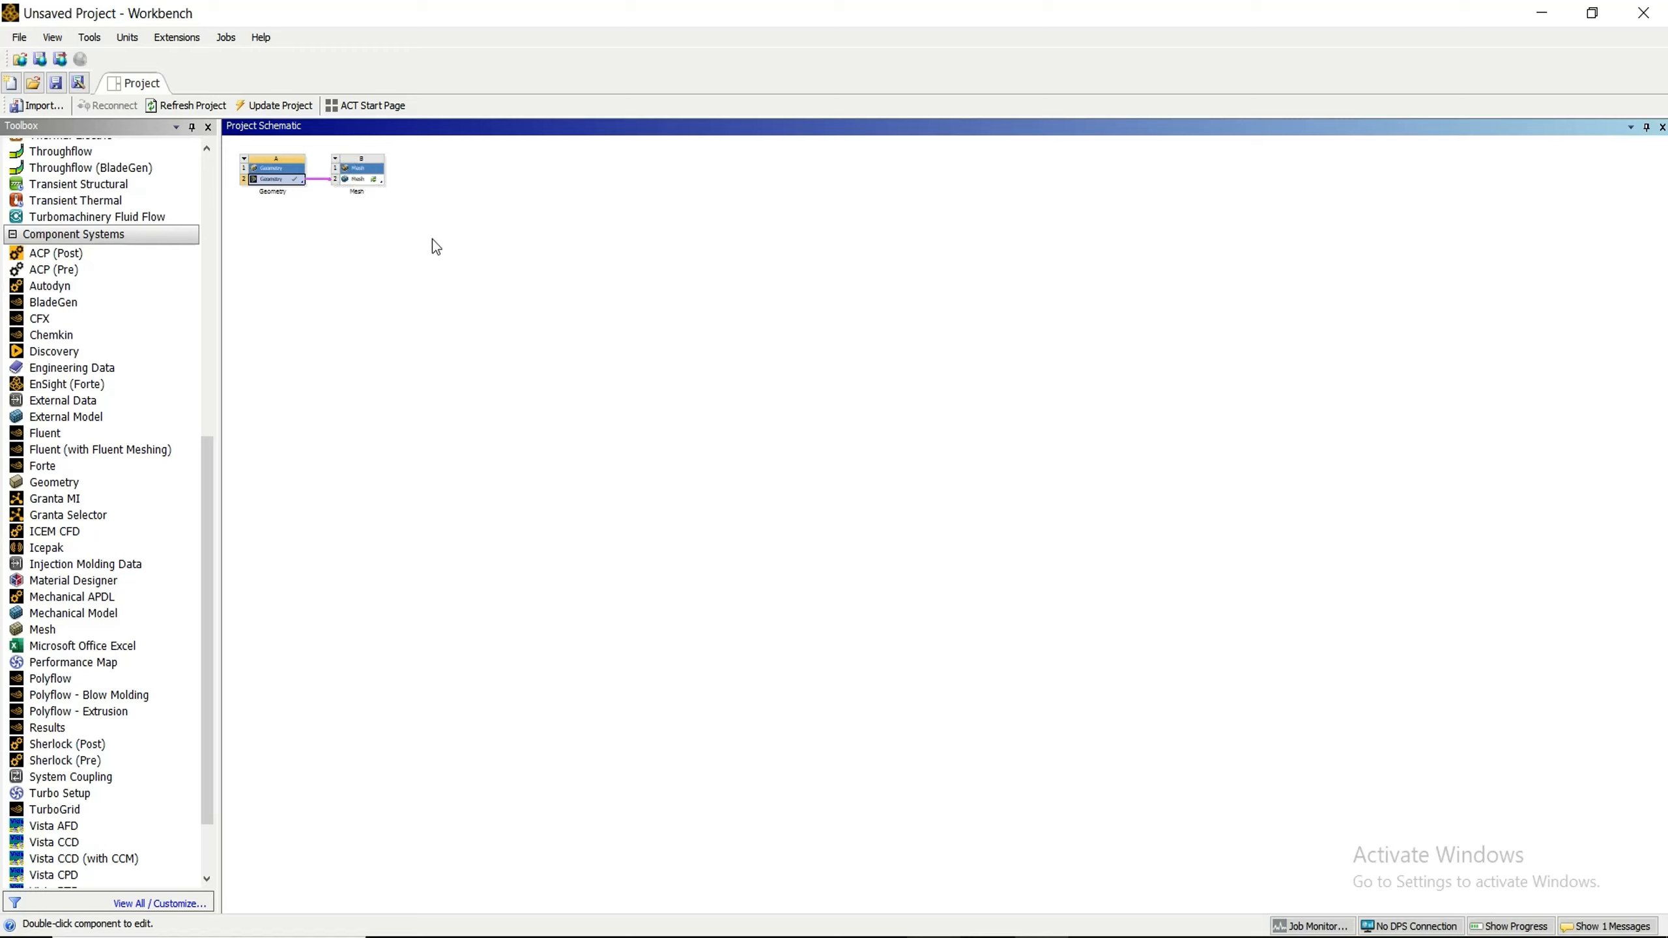
left_click(365, 184)
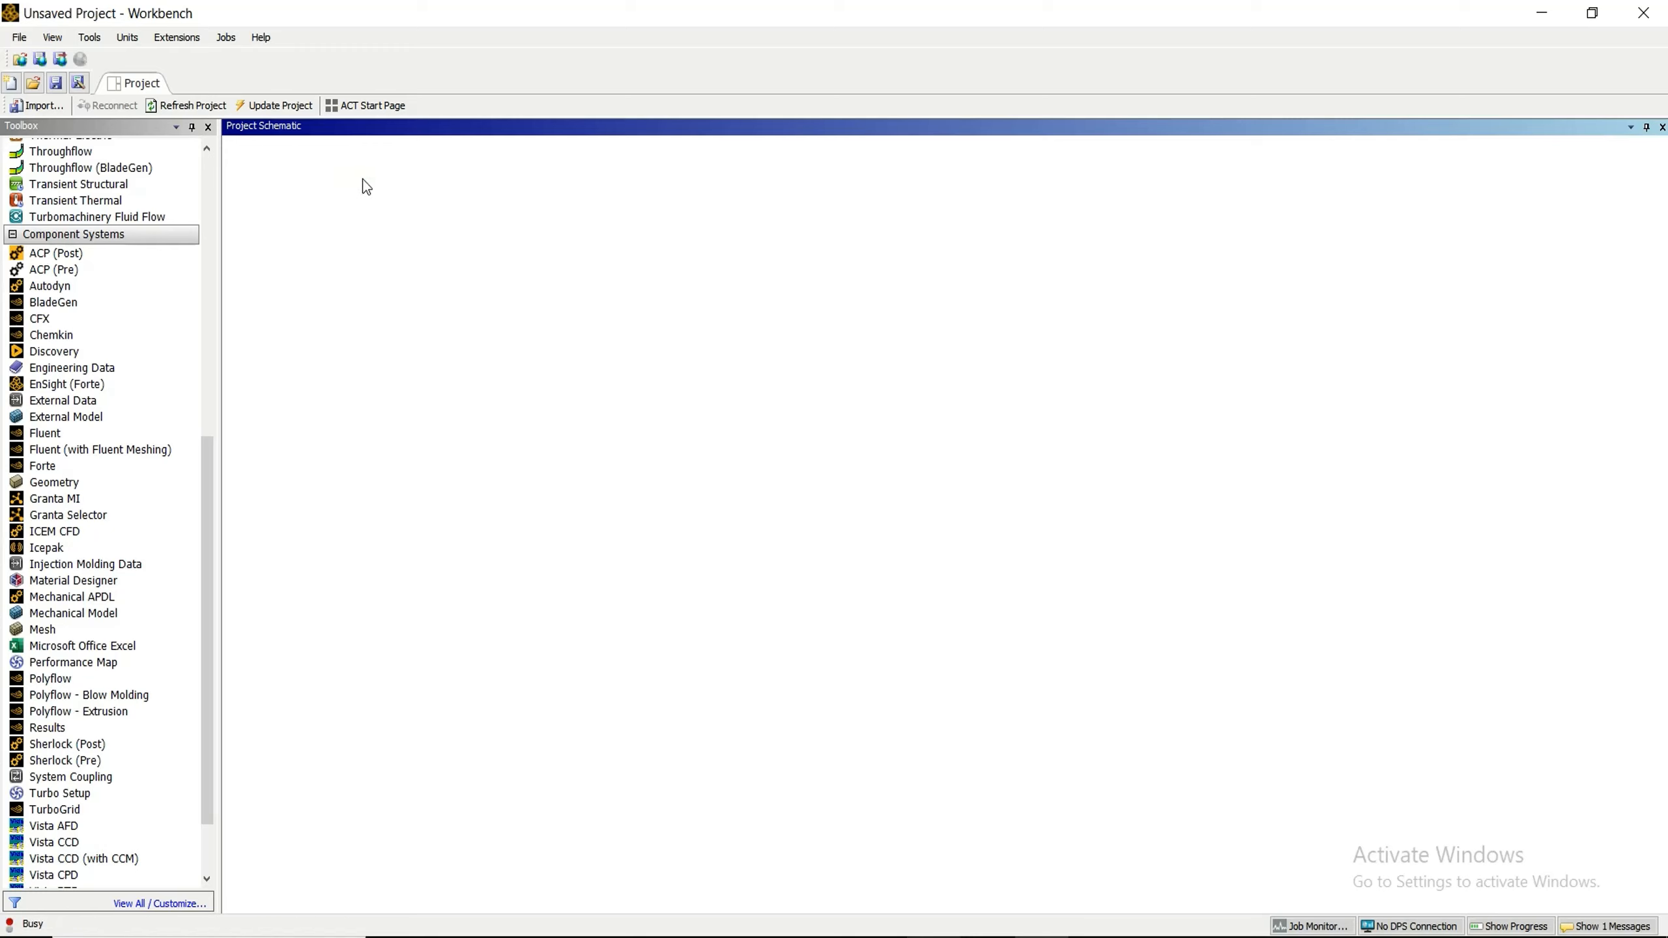
double_click(365, 184)
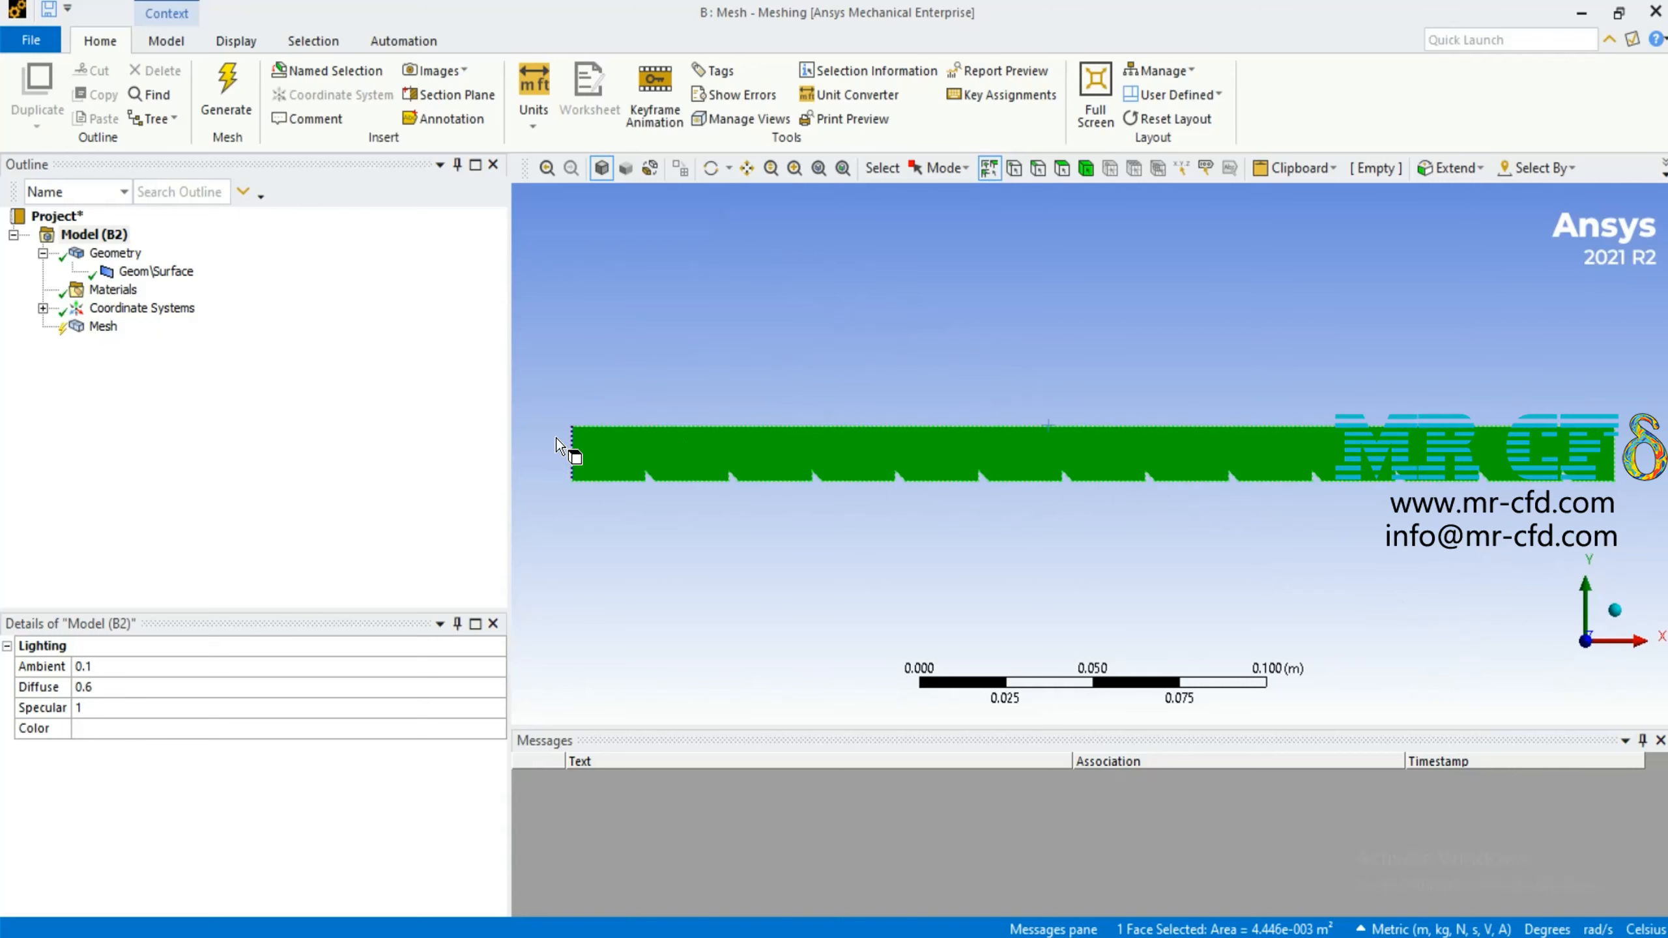
Set the mesh's physics preference to CFD and generate the mesh
left_click(103, 325)
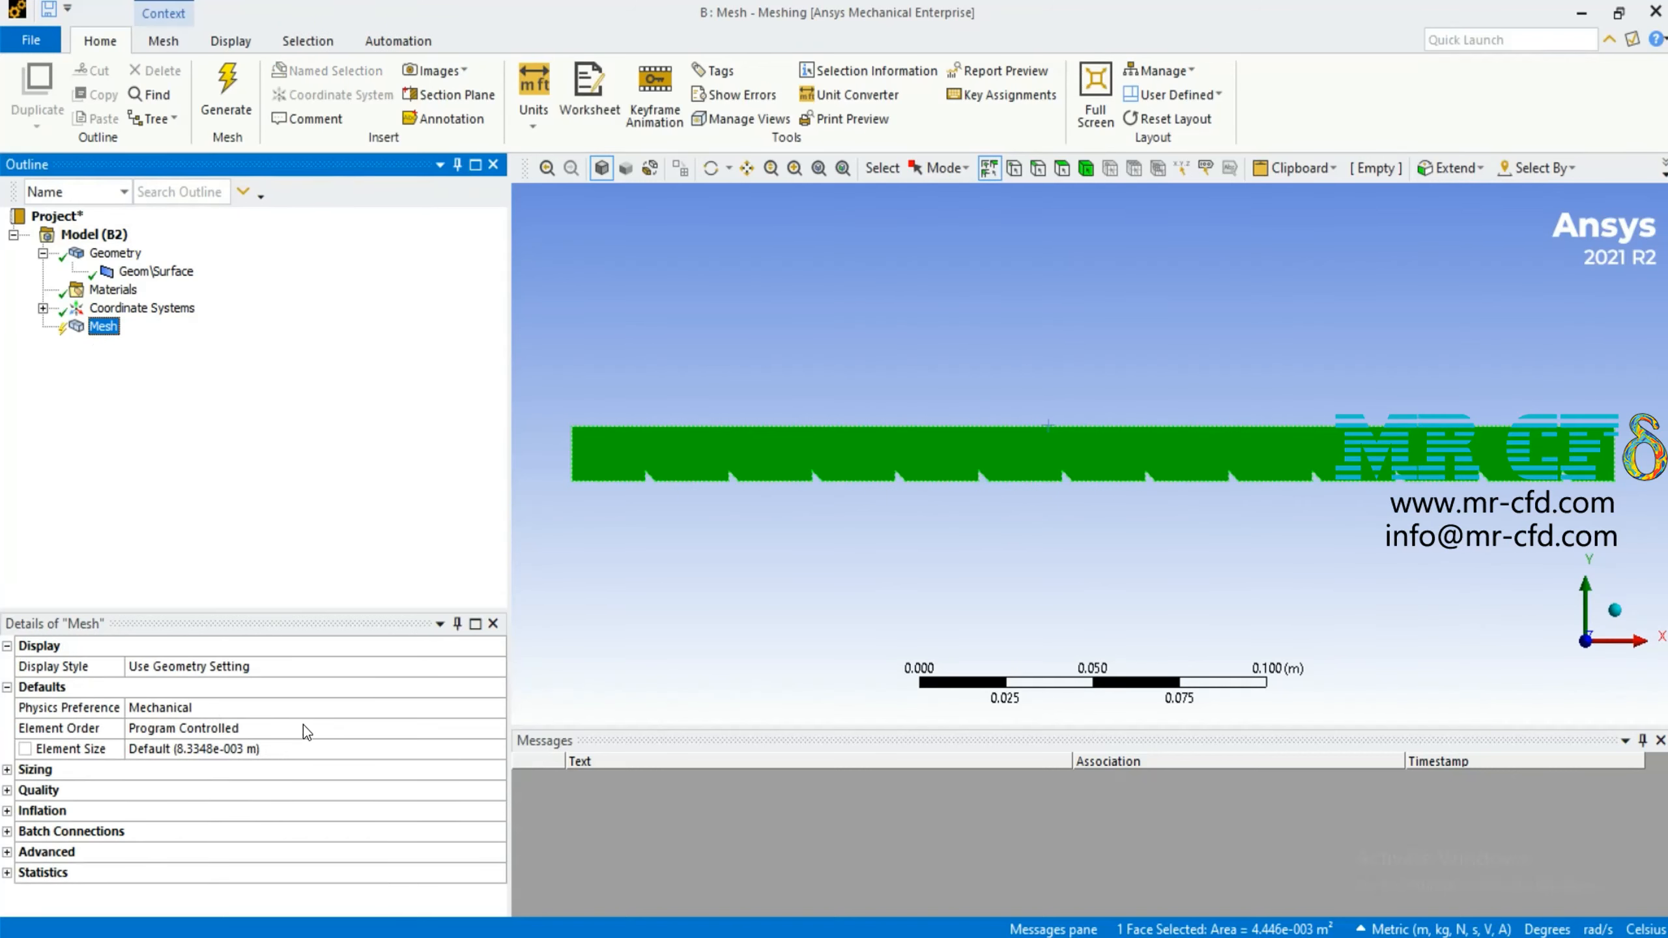
left_click(308, 708)
left_click(497, 708)
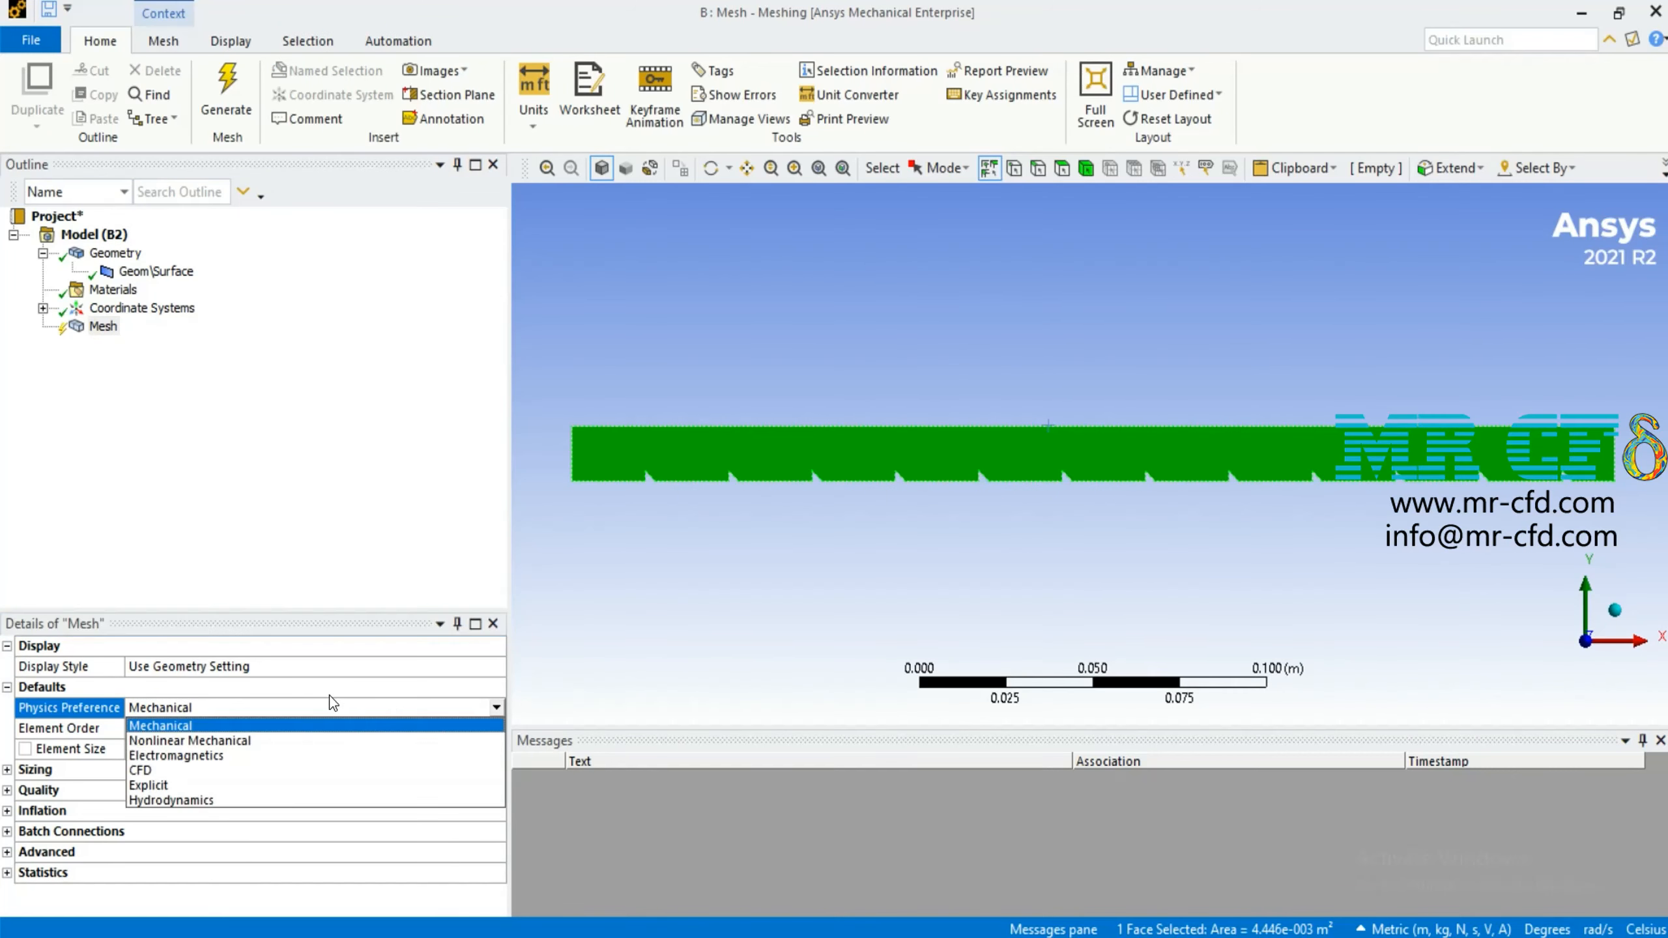
left_click(171, 773)
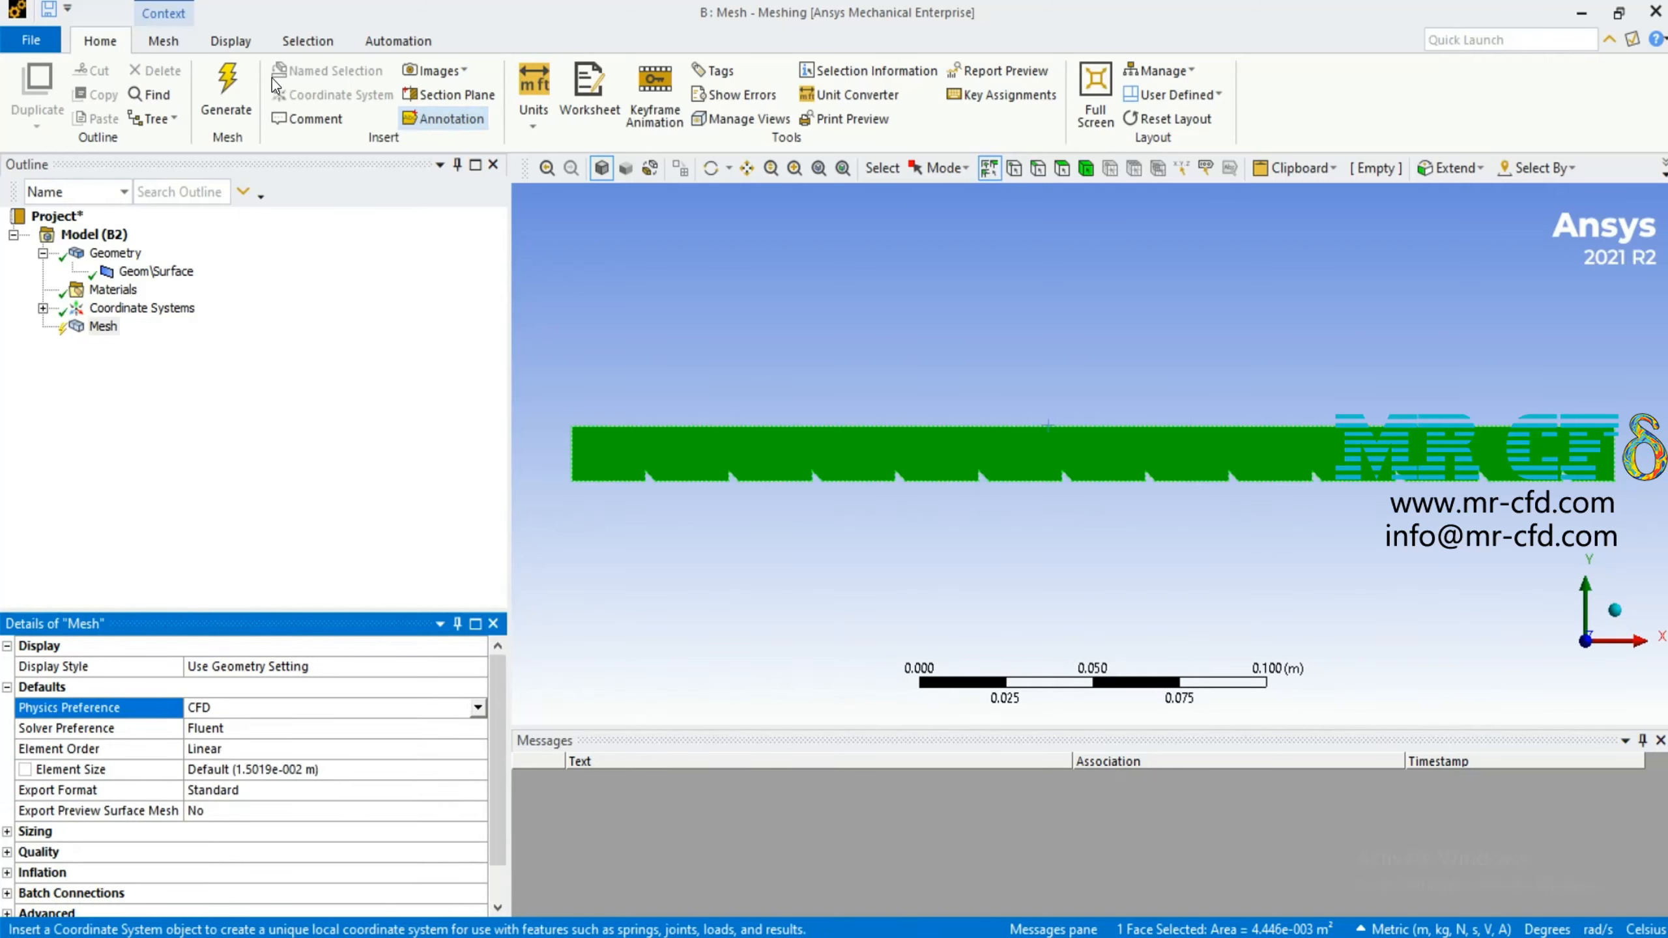
left_click(236, 96)
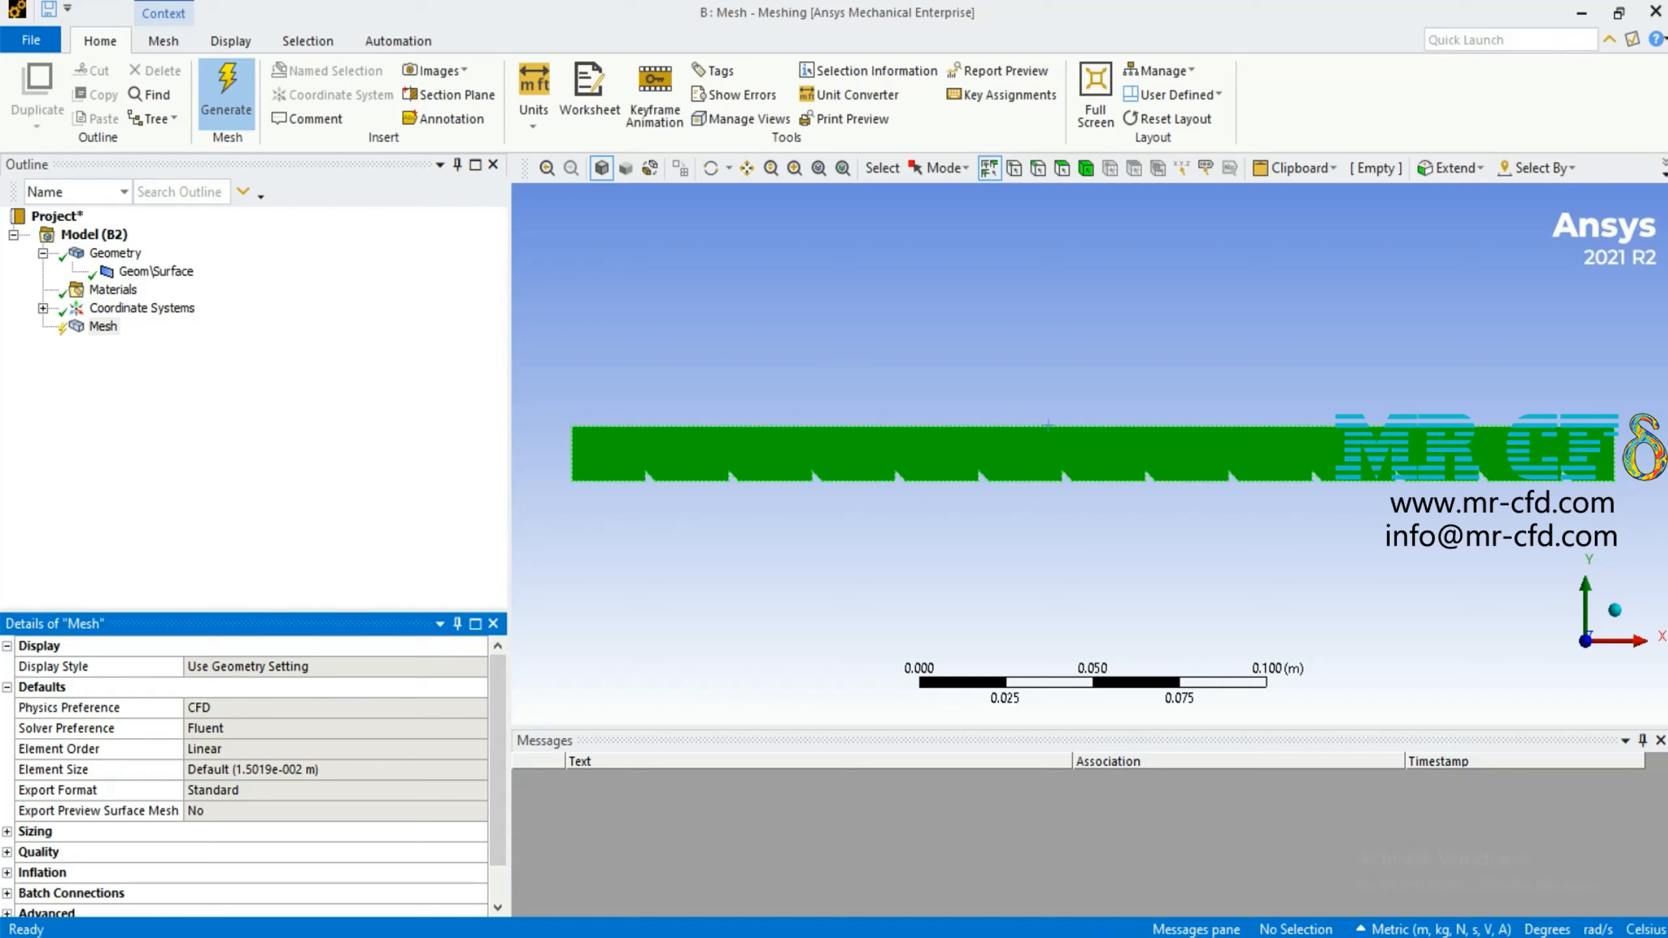
Set the global mesh element size to 4.38503325265437E-03 m
left_click(344, 770)
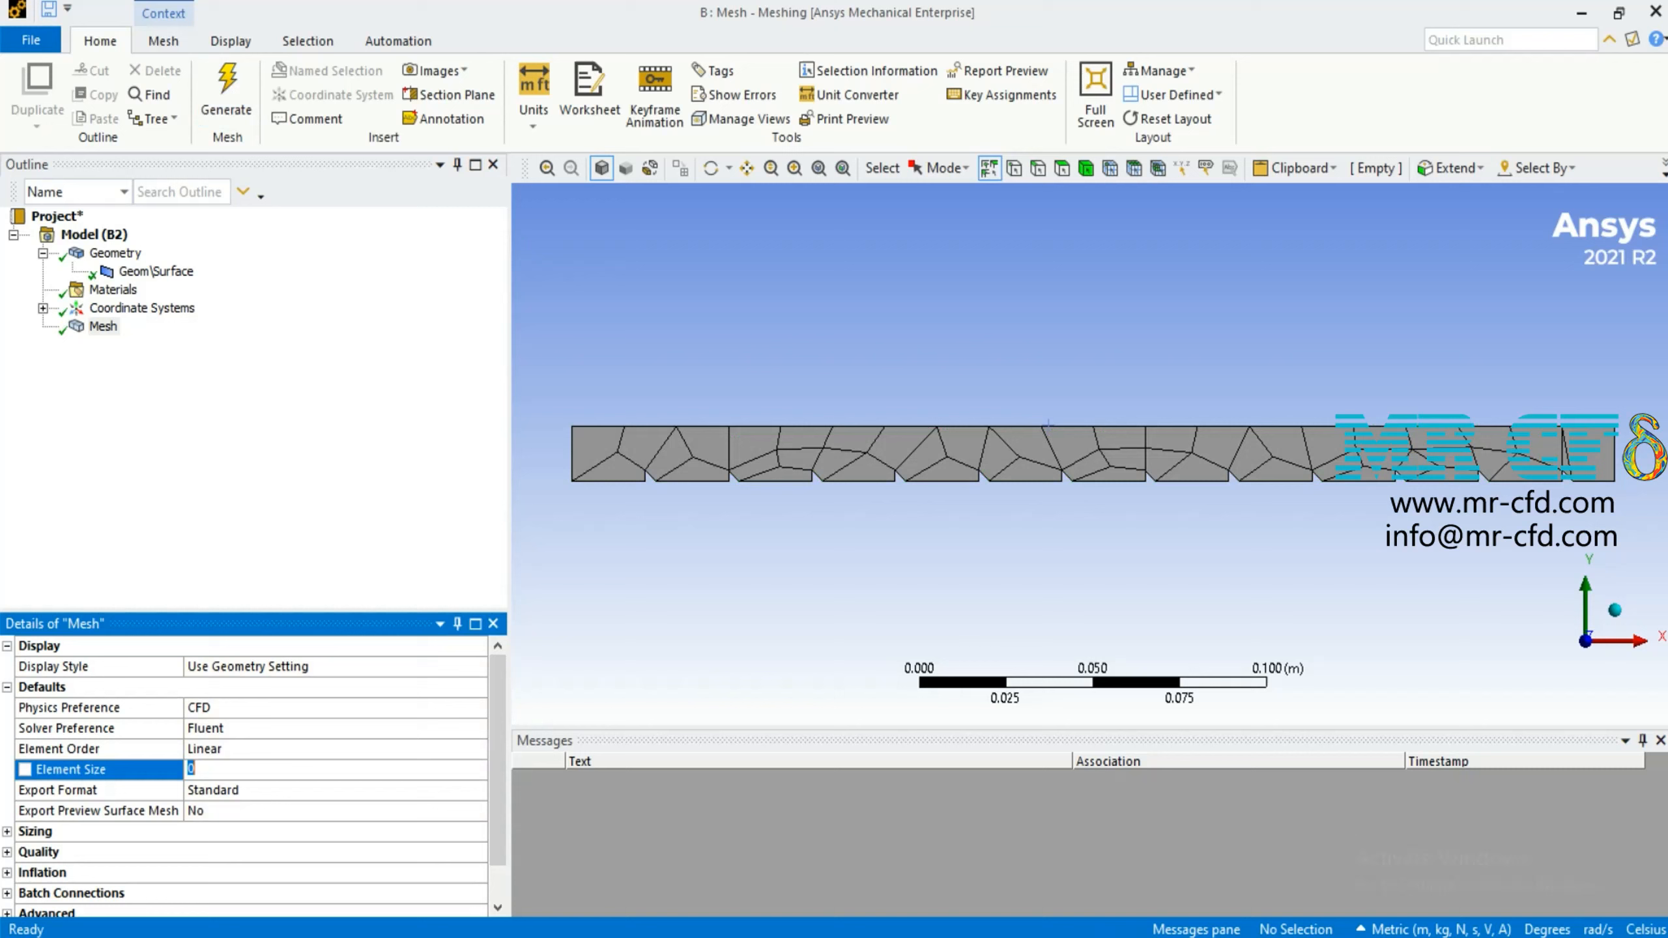
type("4.38503325265437E-03")
key("Return")
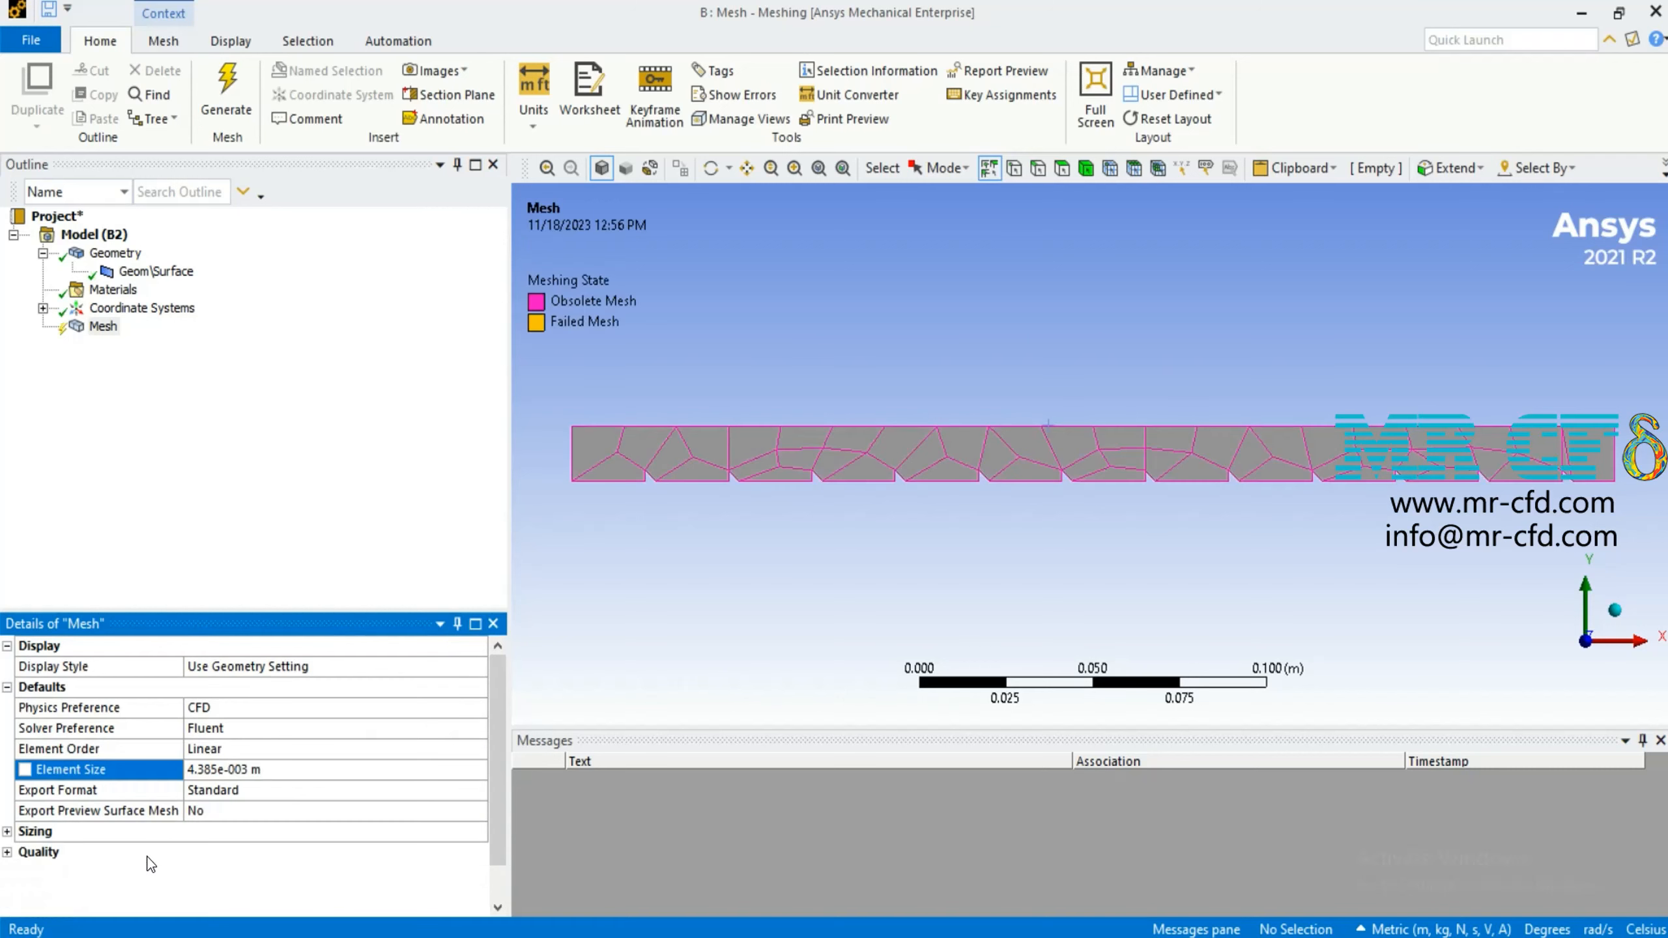
Set the mesh quality smoothing to High and regenerate the mesh
scroll(76, 822, "down", 1)
left_click(7, 812)
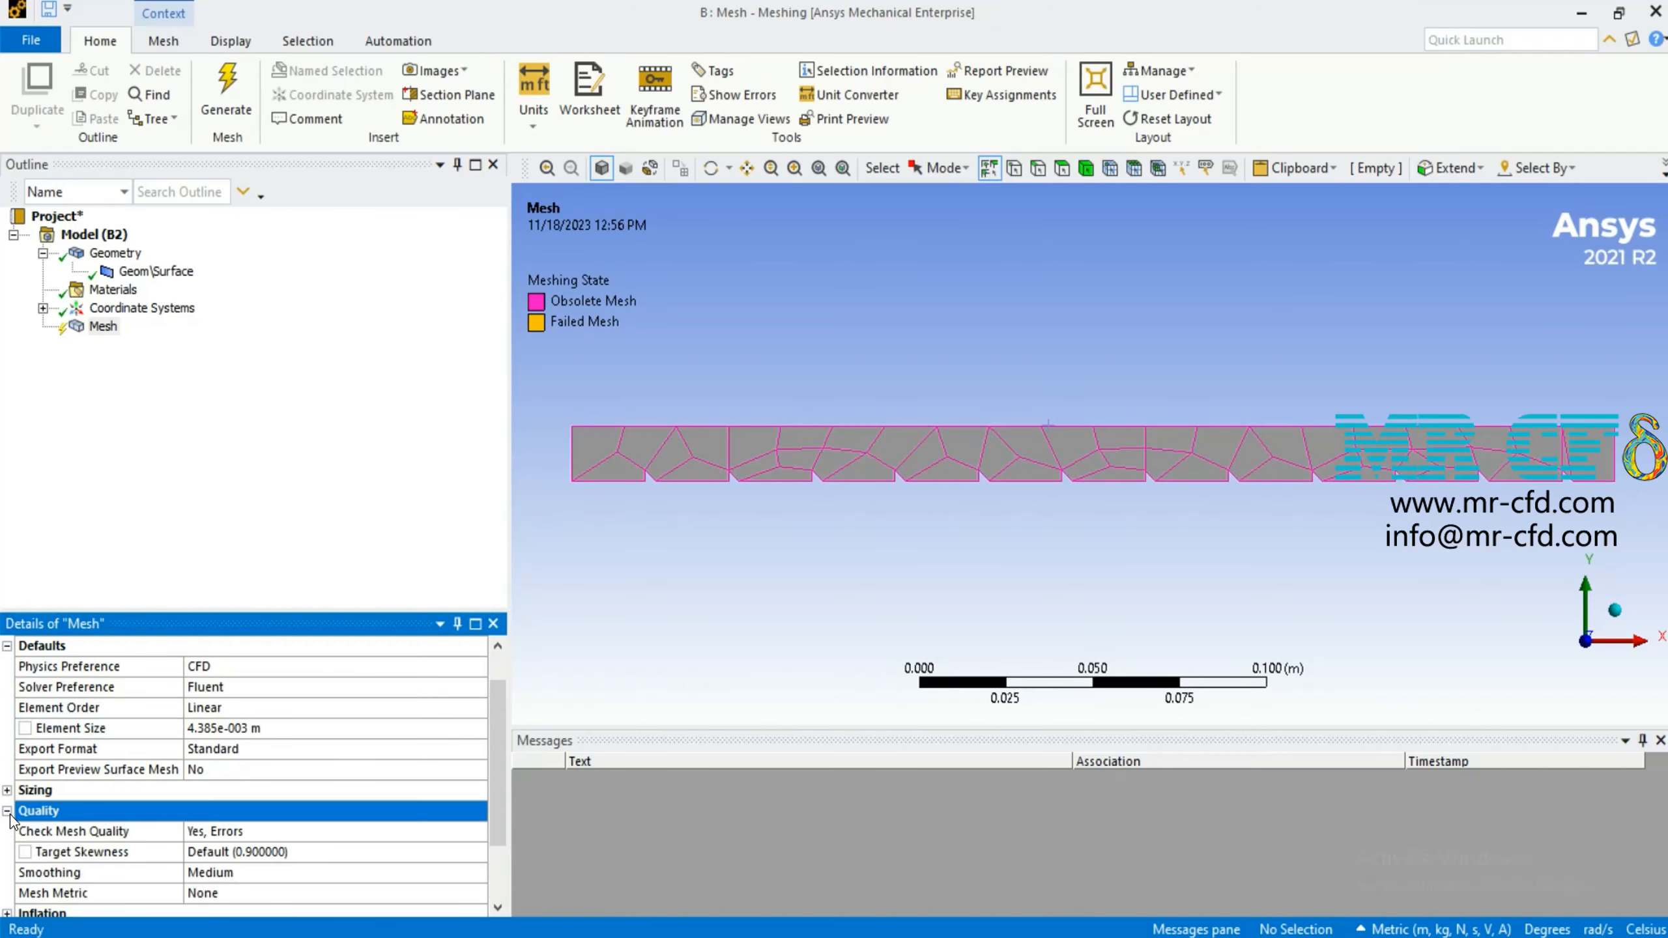
left_click(260, 874)
left_click(477, 873)
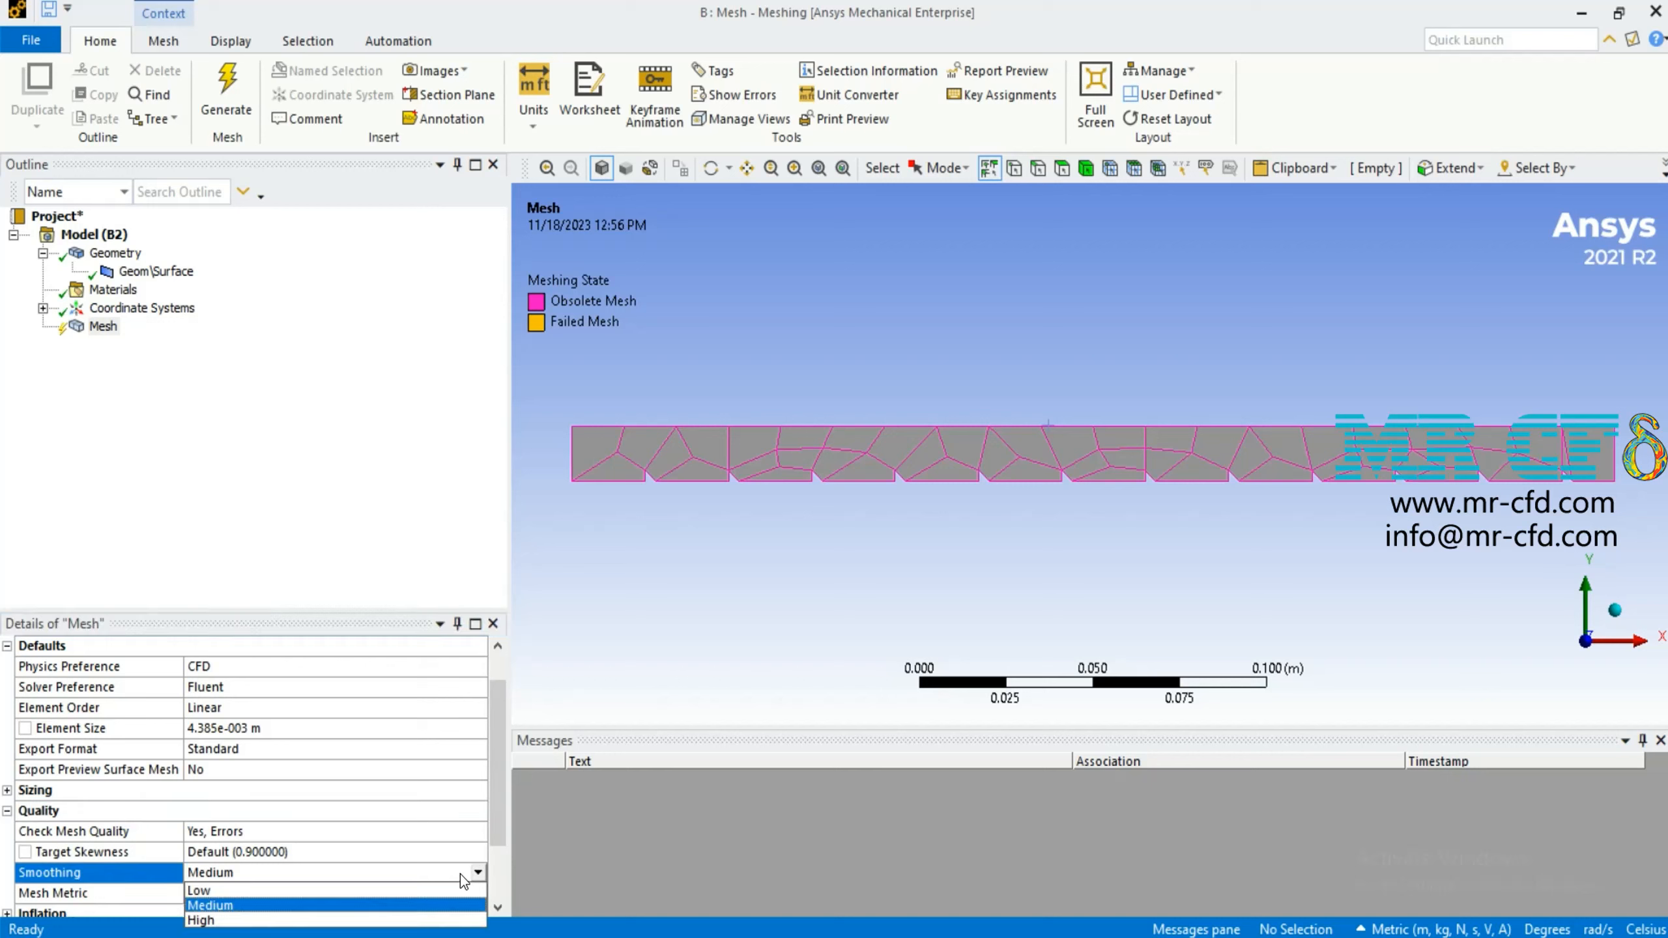
left_click(235, 922)
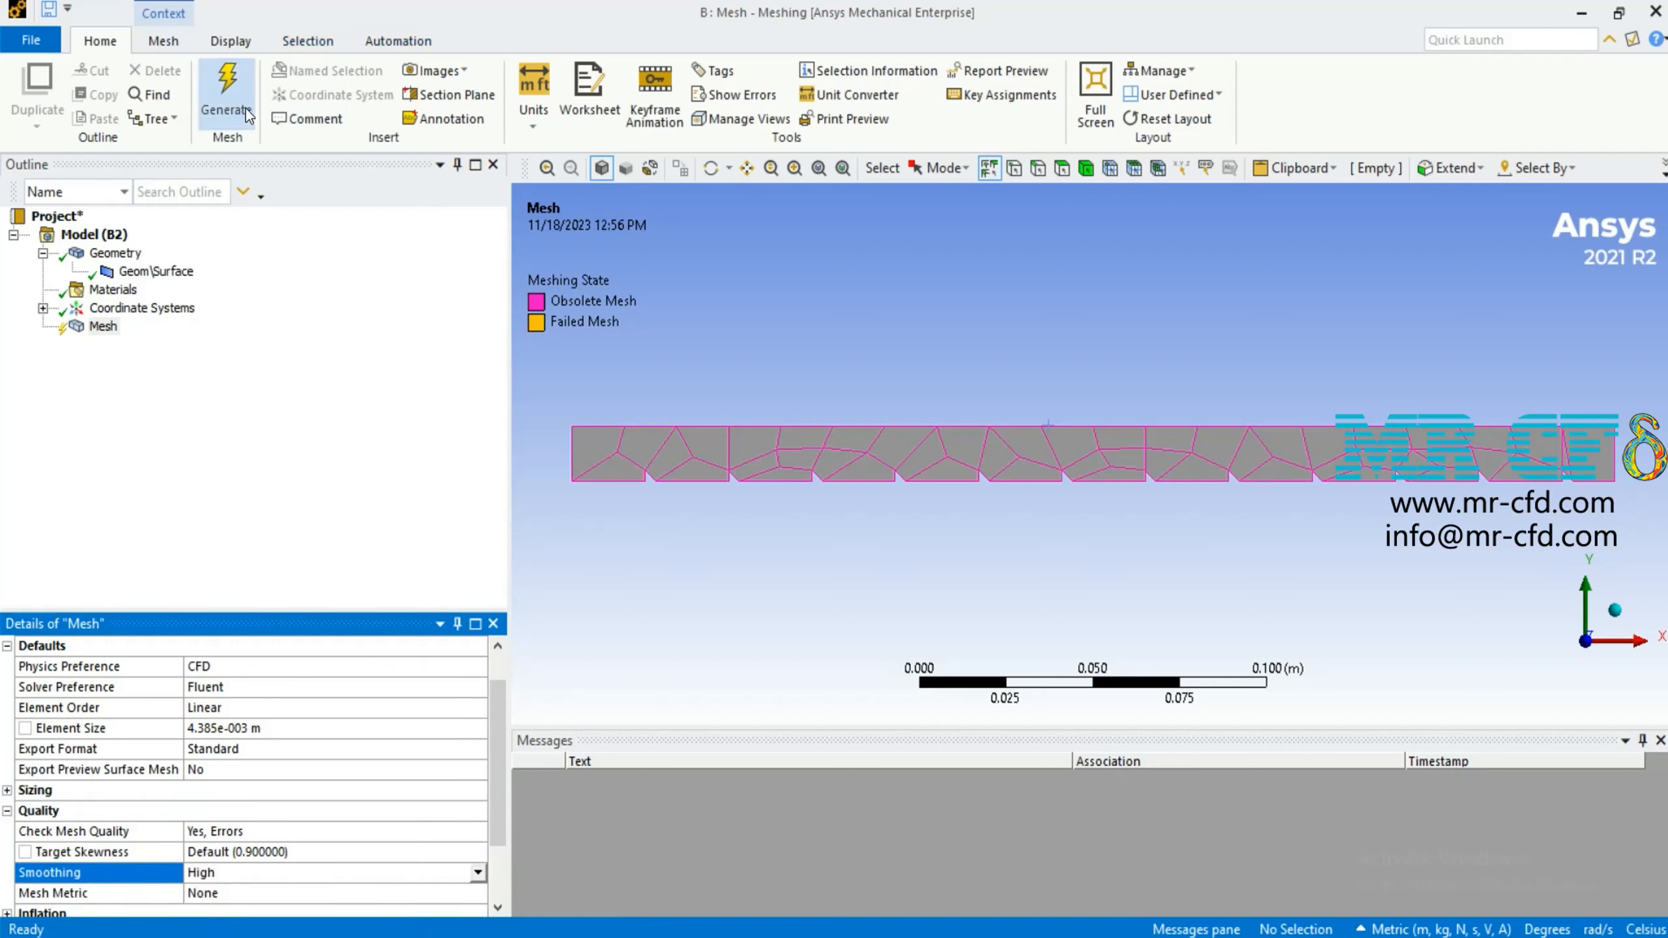
left_click(226, 99)
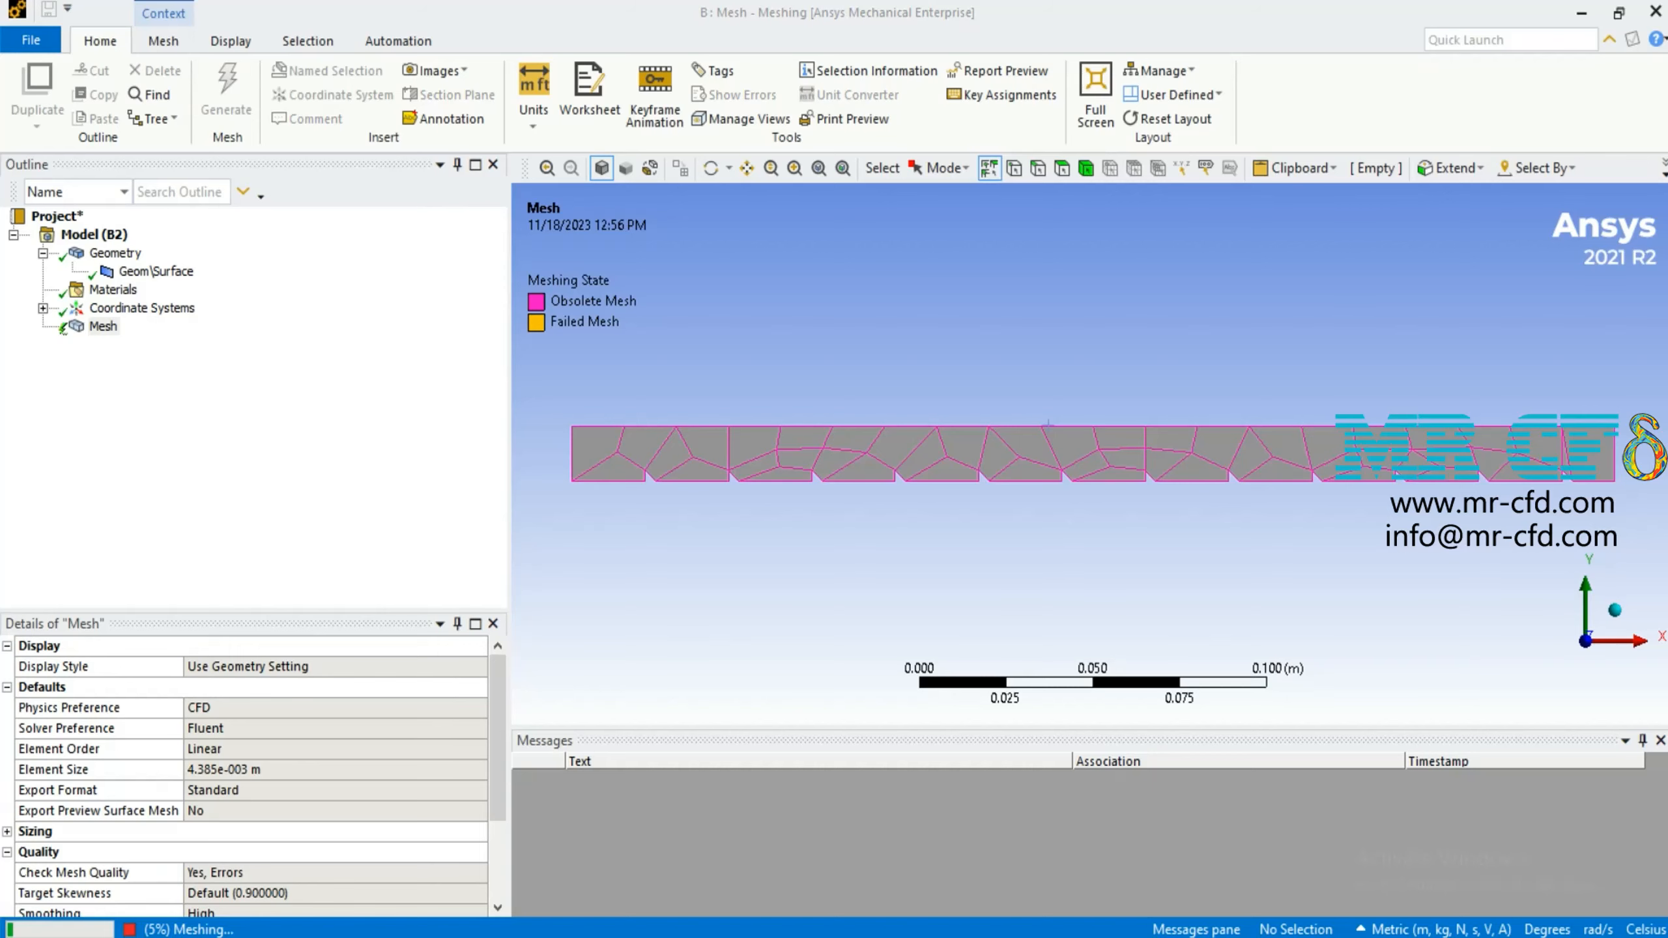
Insert a sizing control under the mesh and scope it to the channel face
right_click(103, 326)
mouse_move(197, 342)
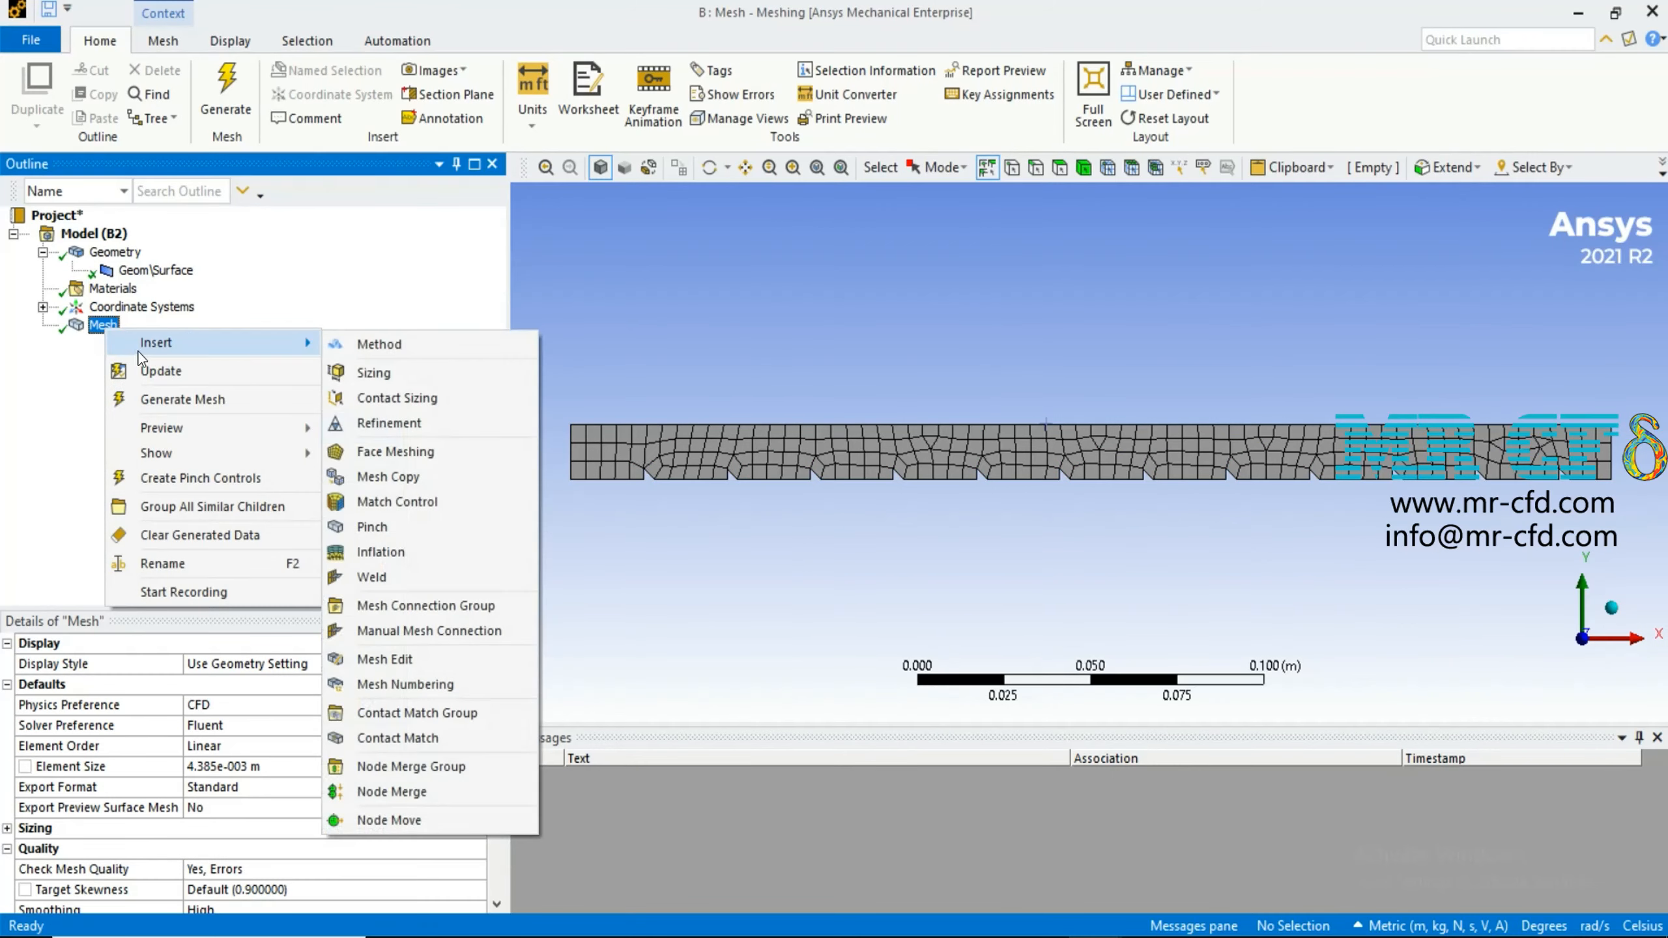
left_click(411, 378)
left_click(702, 459)
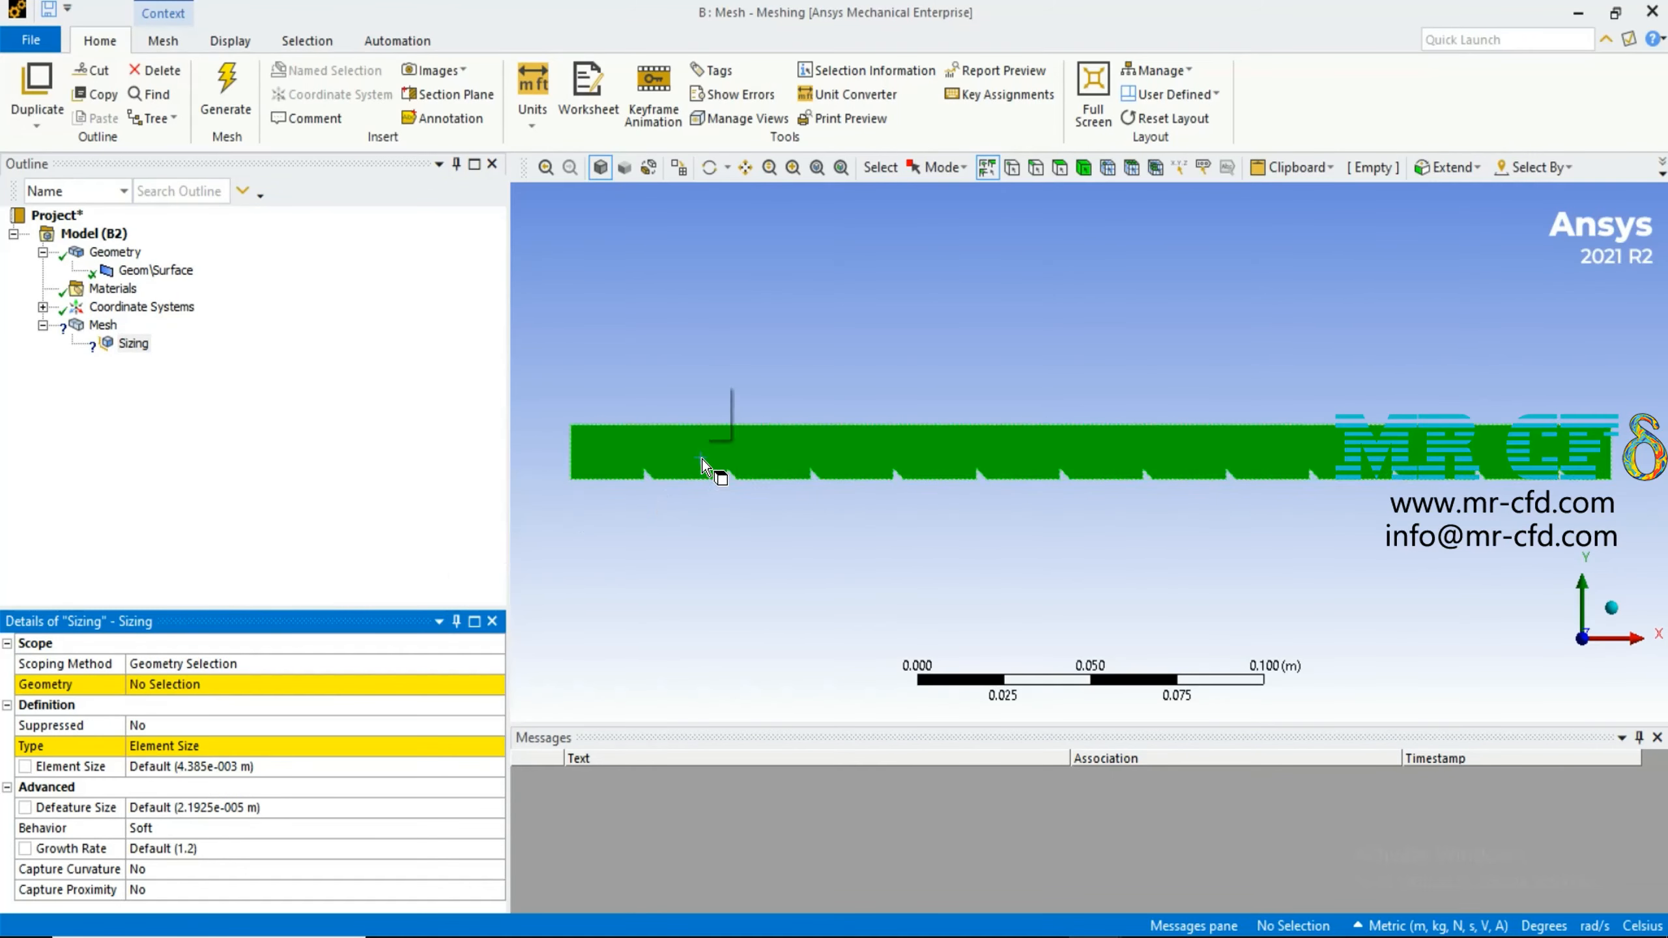
left_click(269, 683)
left_click(240, 686)
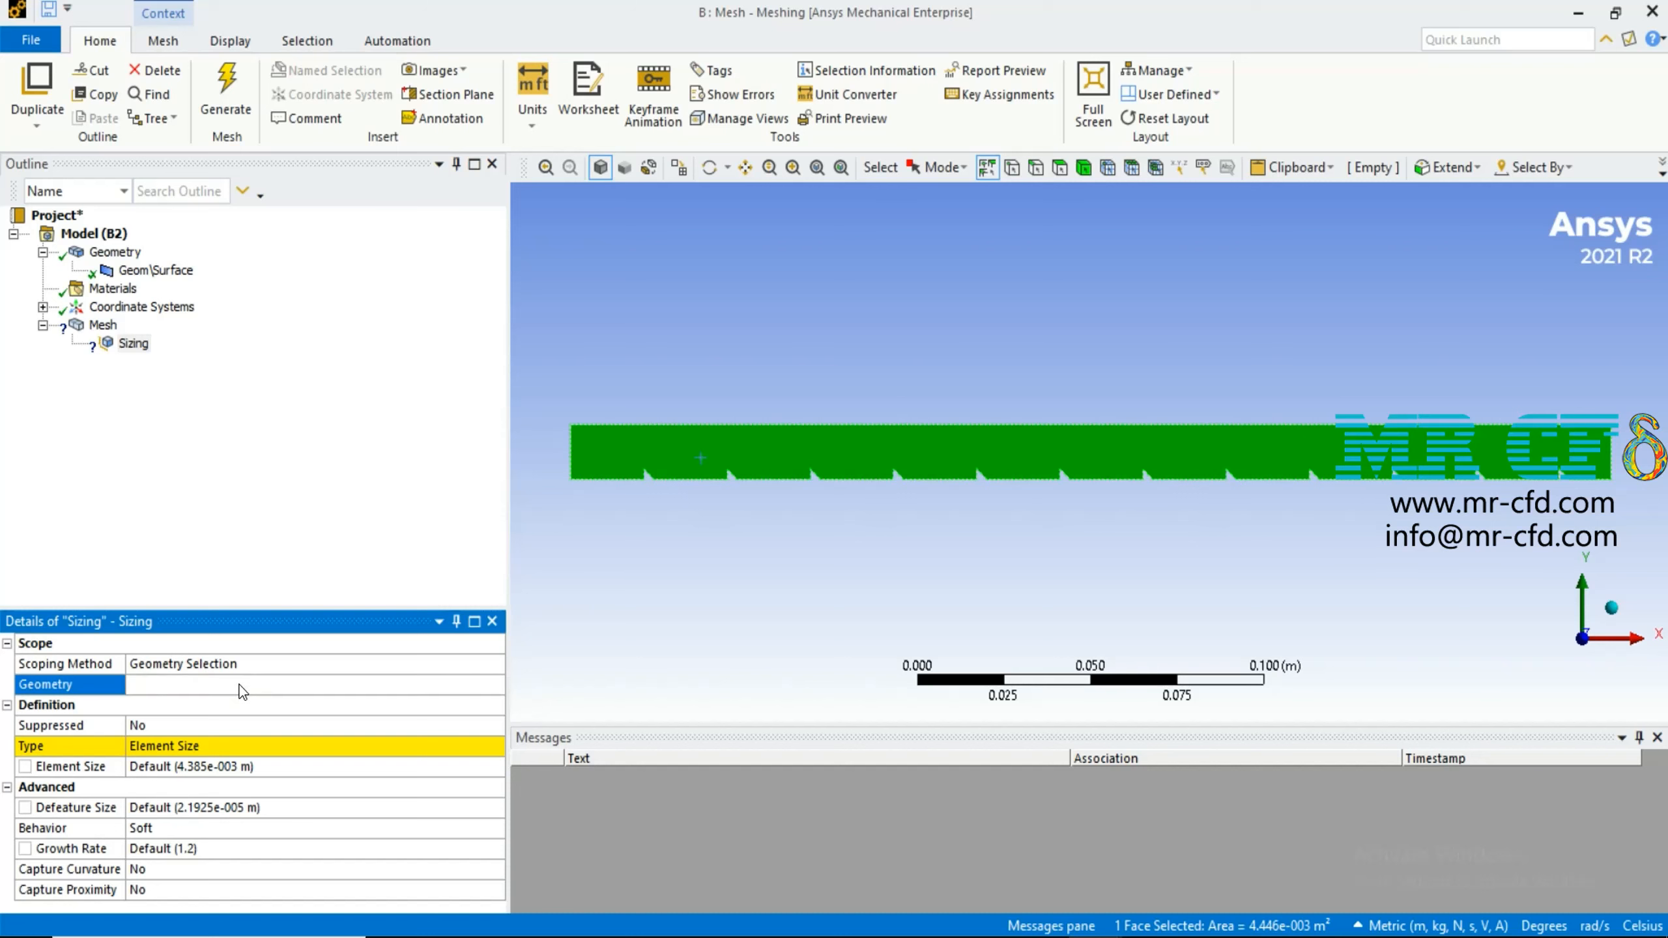
Set the face sizing's element size to 0.0002 m and regenerate the mesh
left_click(313, 767)
type("0.0002")
key("Return")
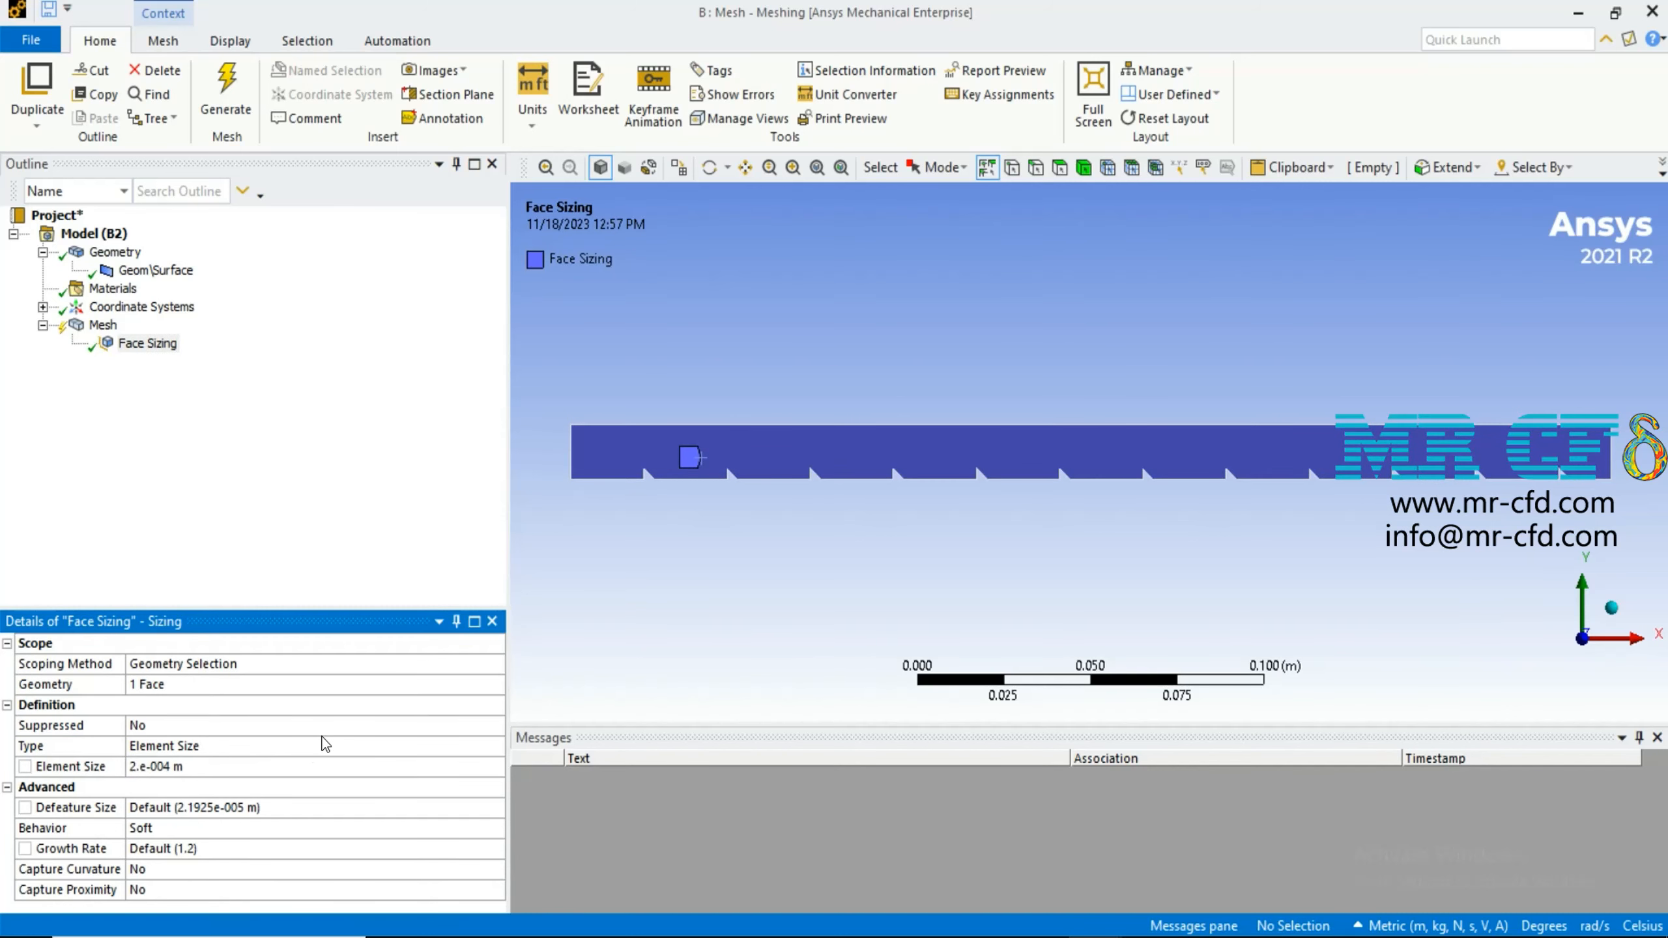
left_click(226, 92)
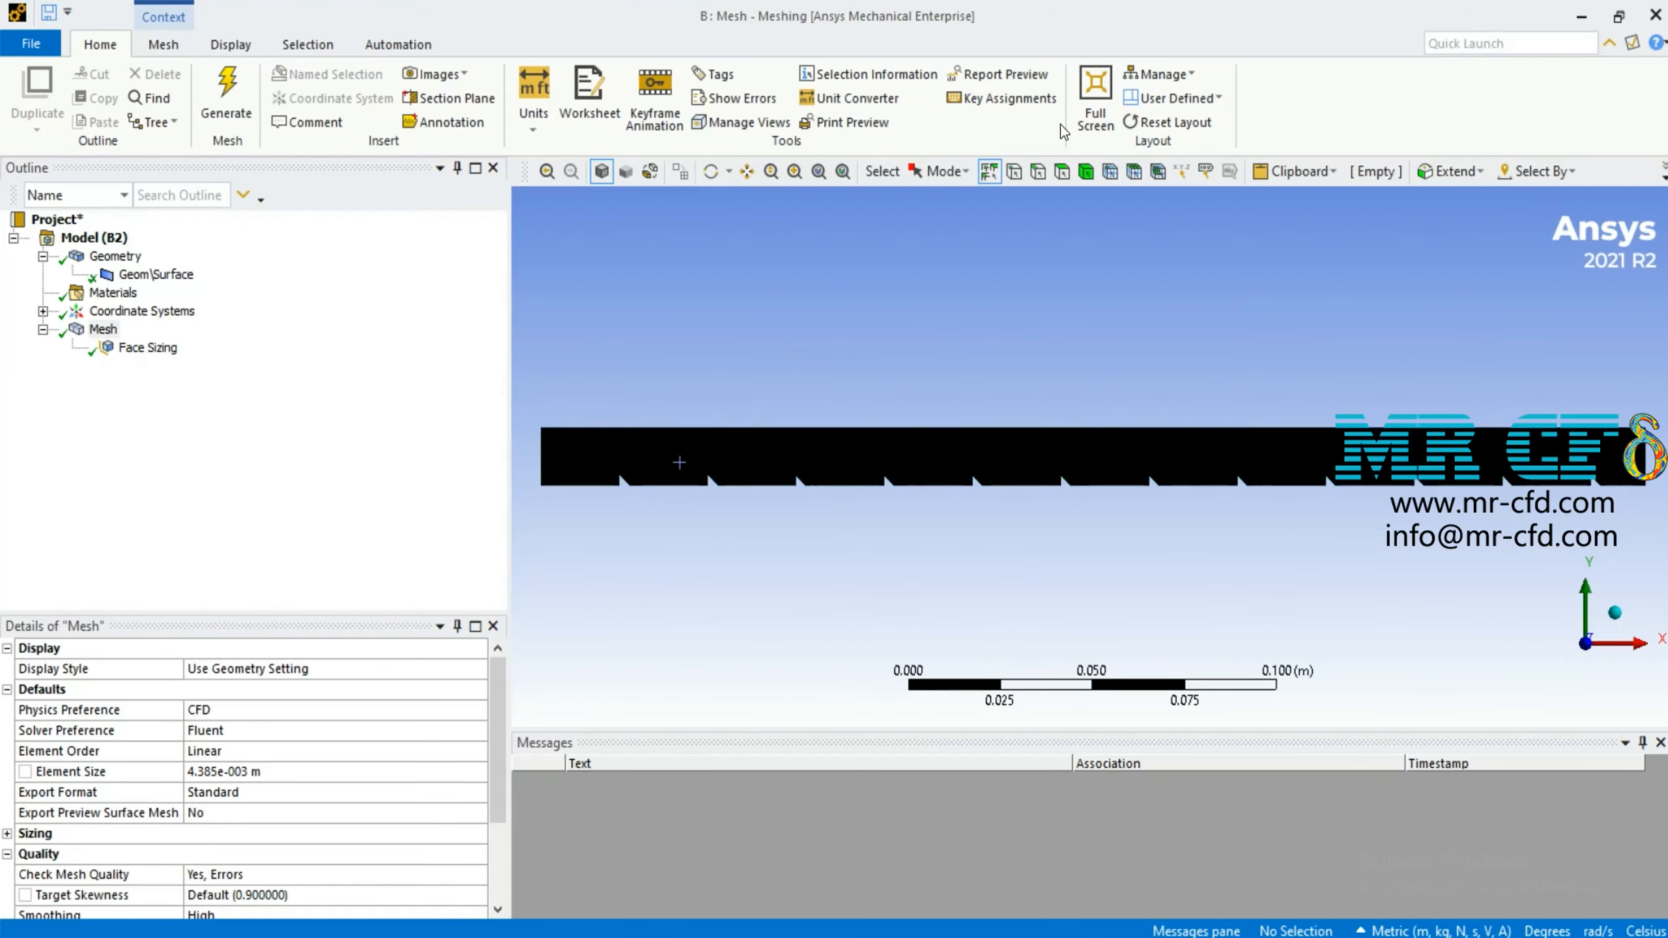
Create a named selection called inlet from the channel's left vertical edge
scroll(734, 392, "down", 2)
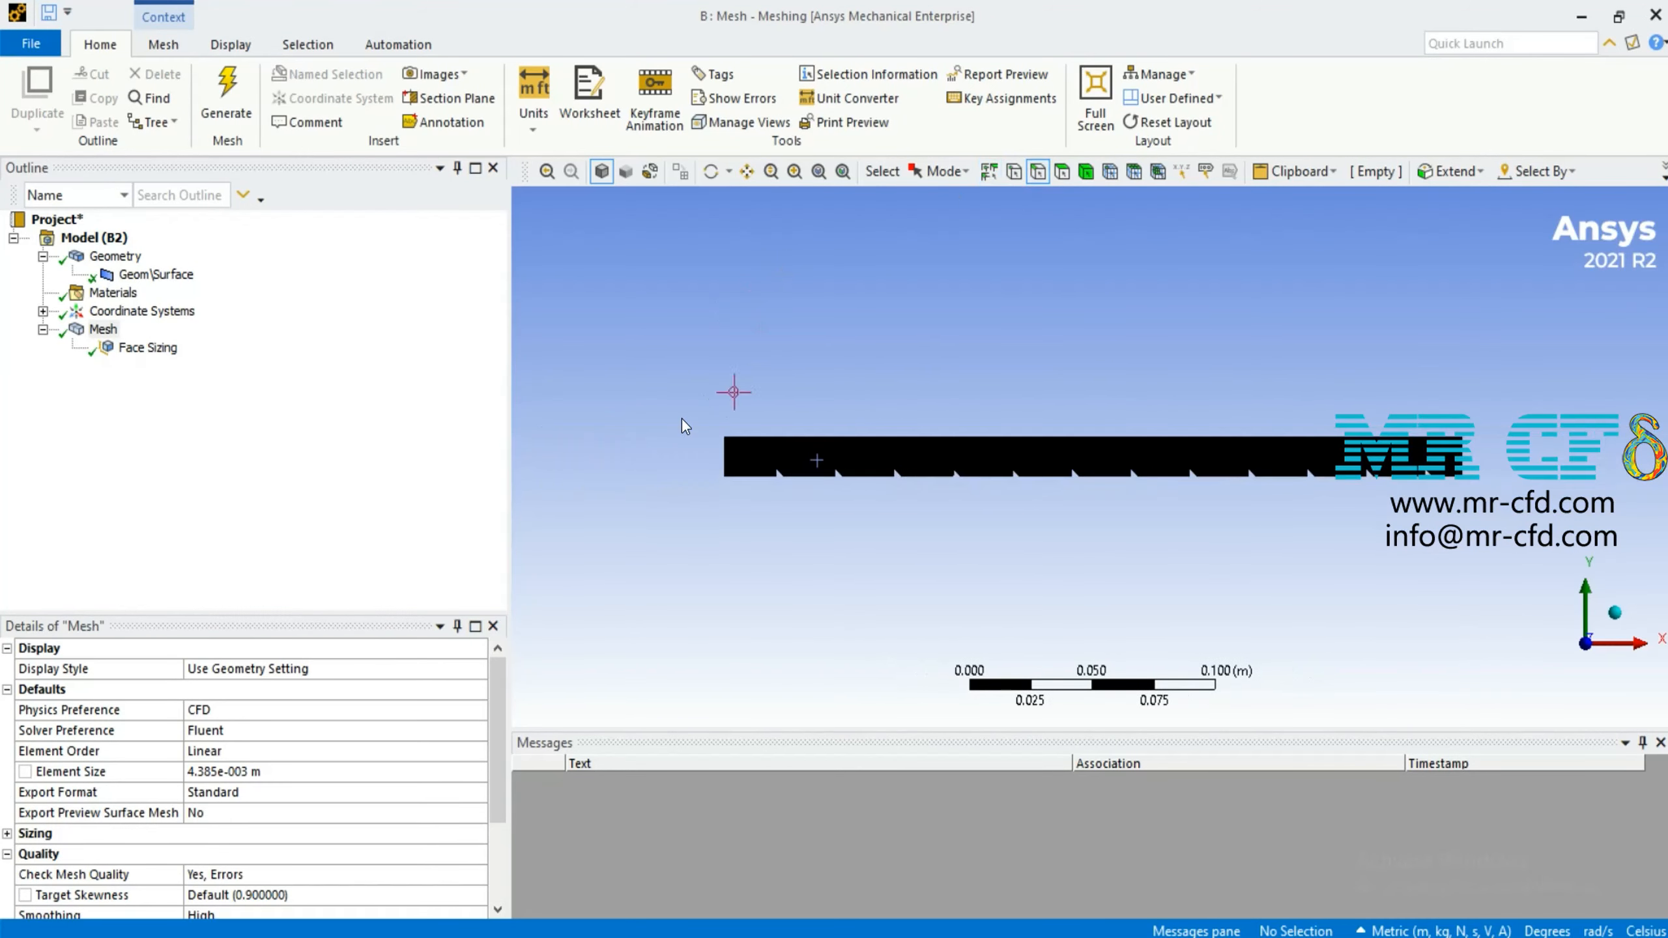
left_click(722, 466)
right_click(722, 467)
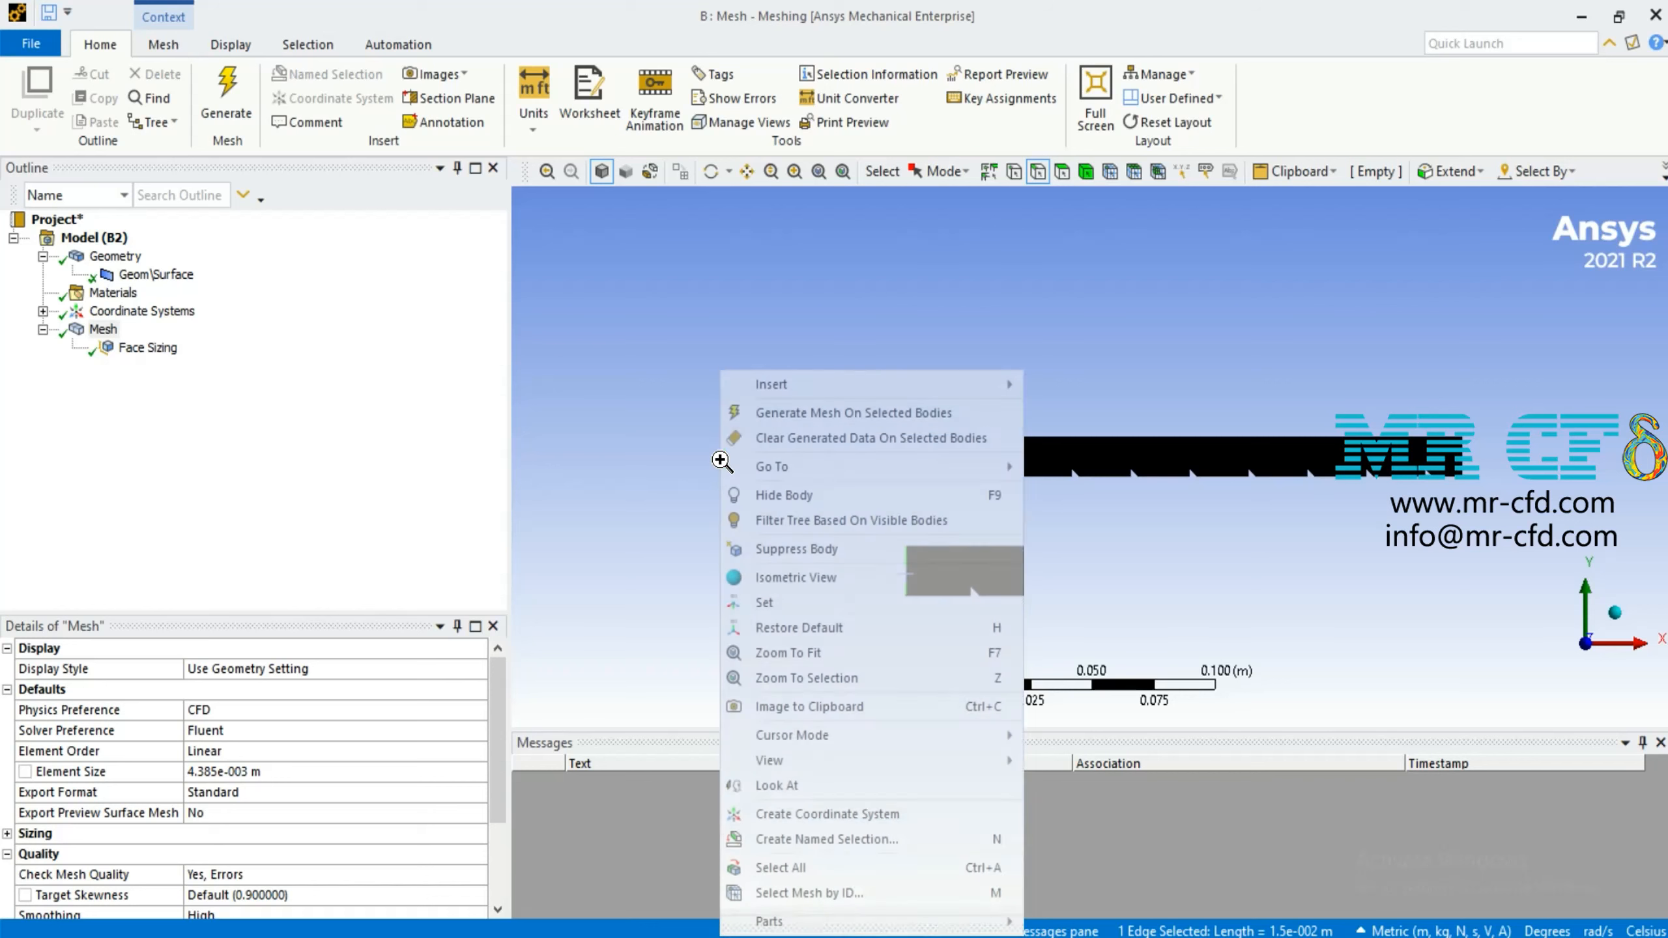
left_click(821, 839)
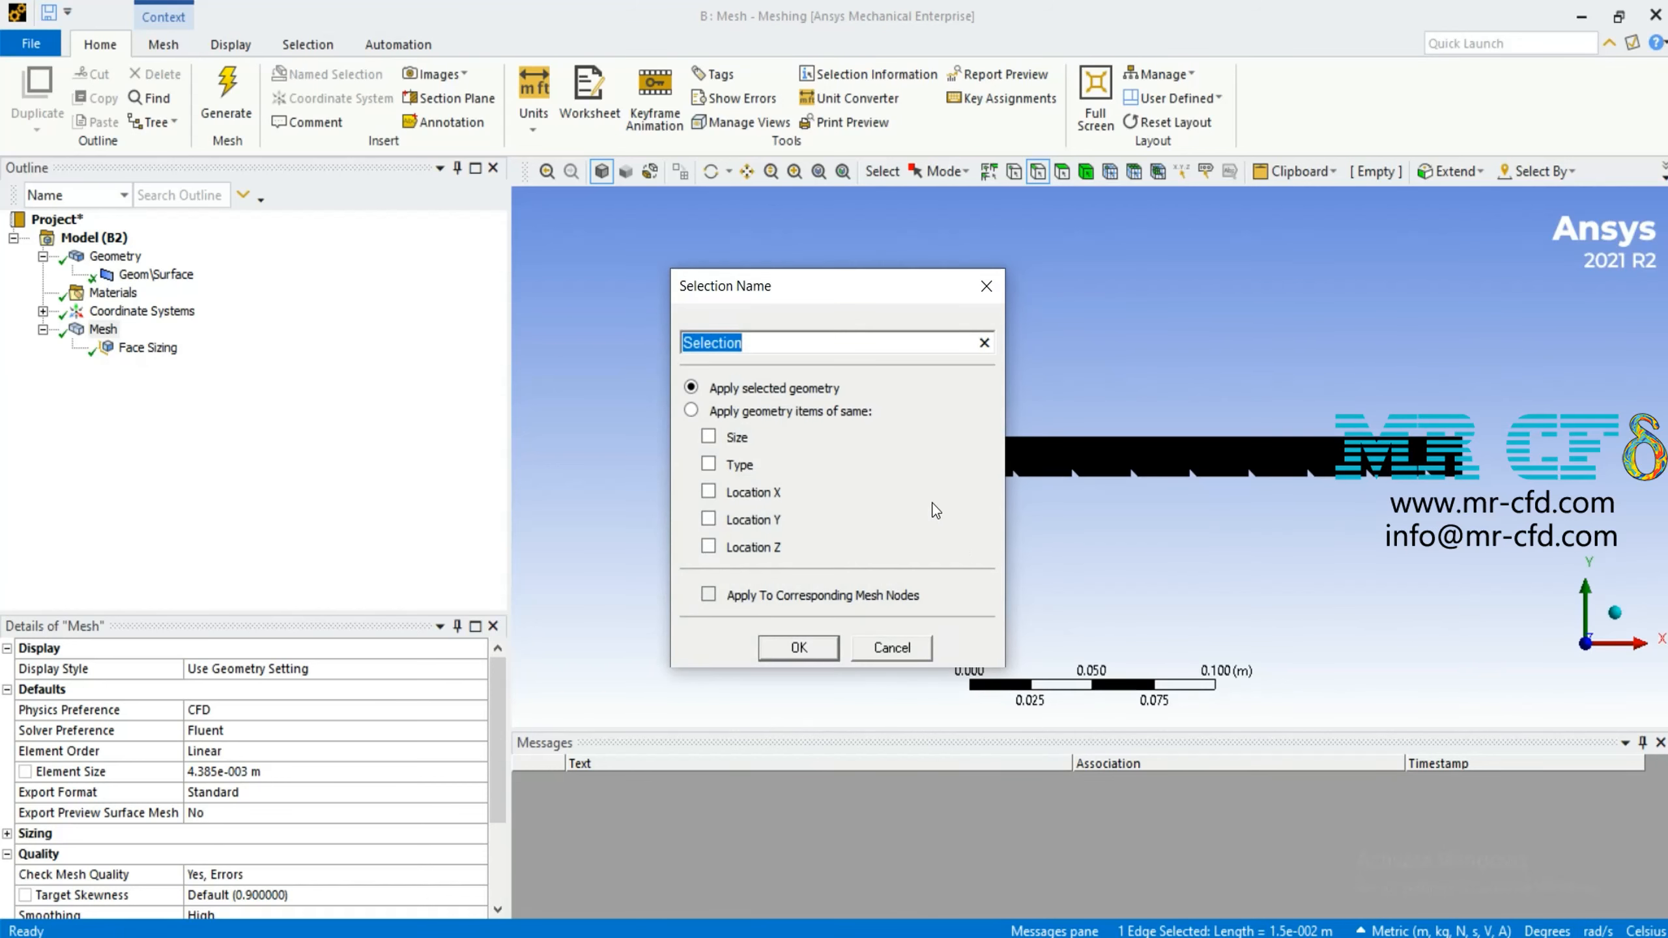
type("inlet")
key("Return")
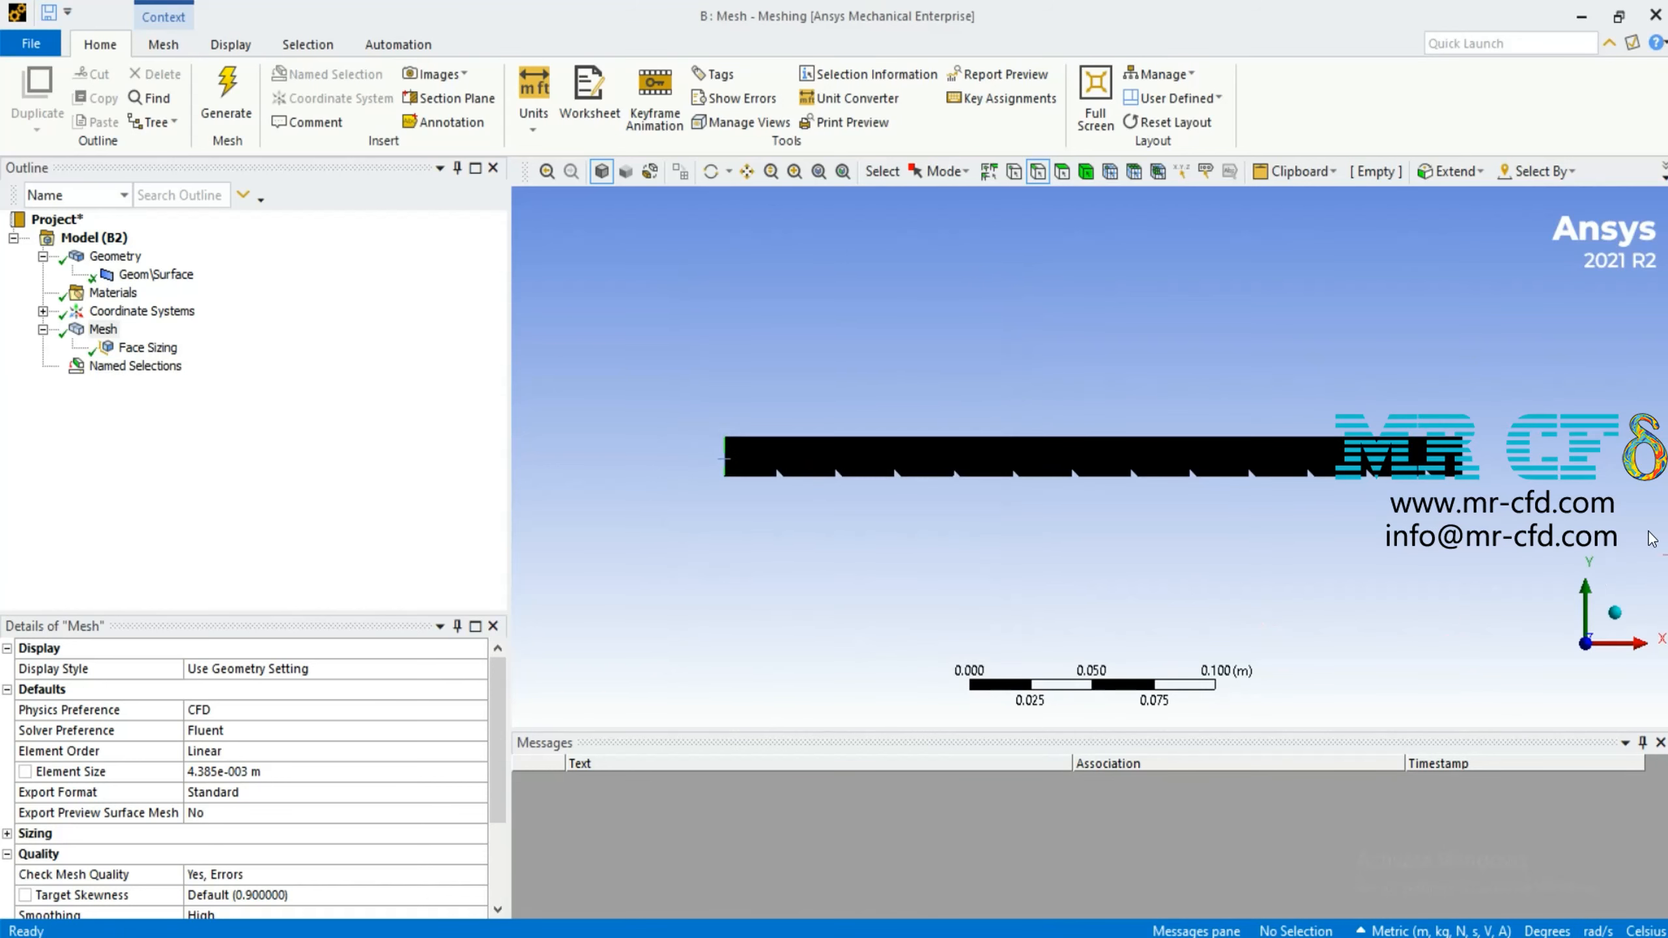
Create a named selection called outlet from the channel's right vertical edge
right_click(1461, 451)
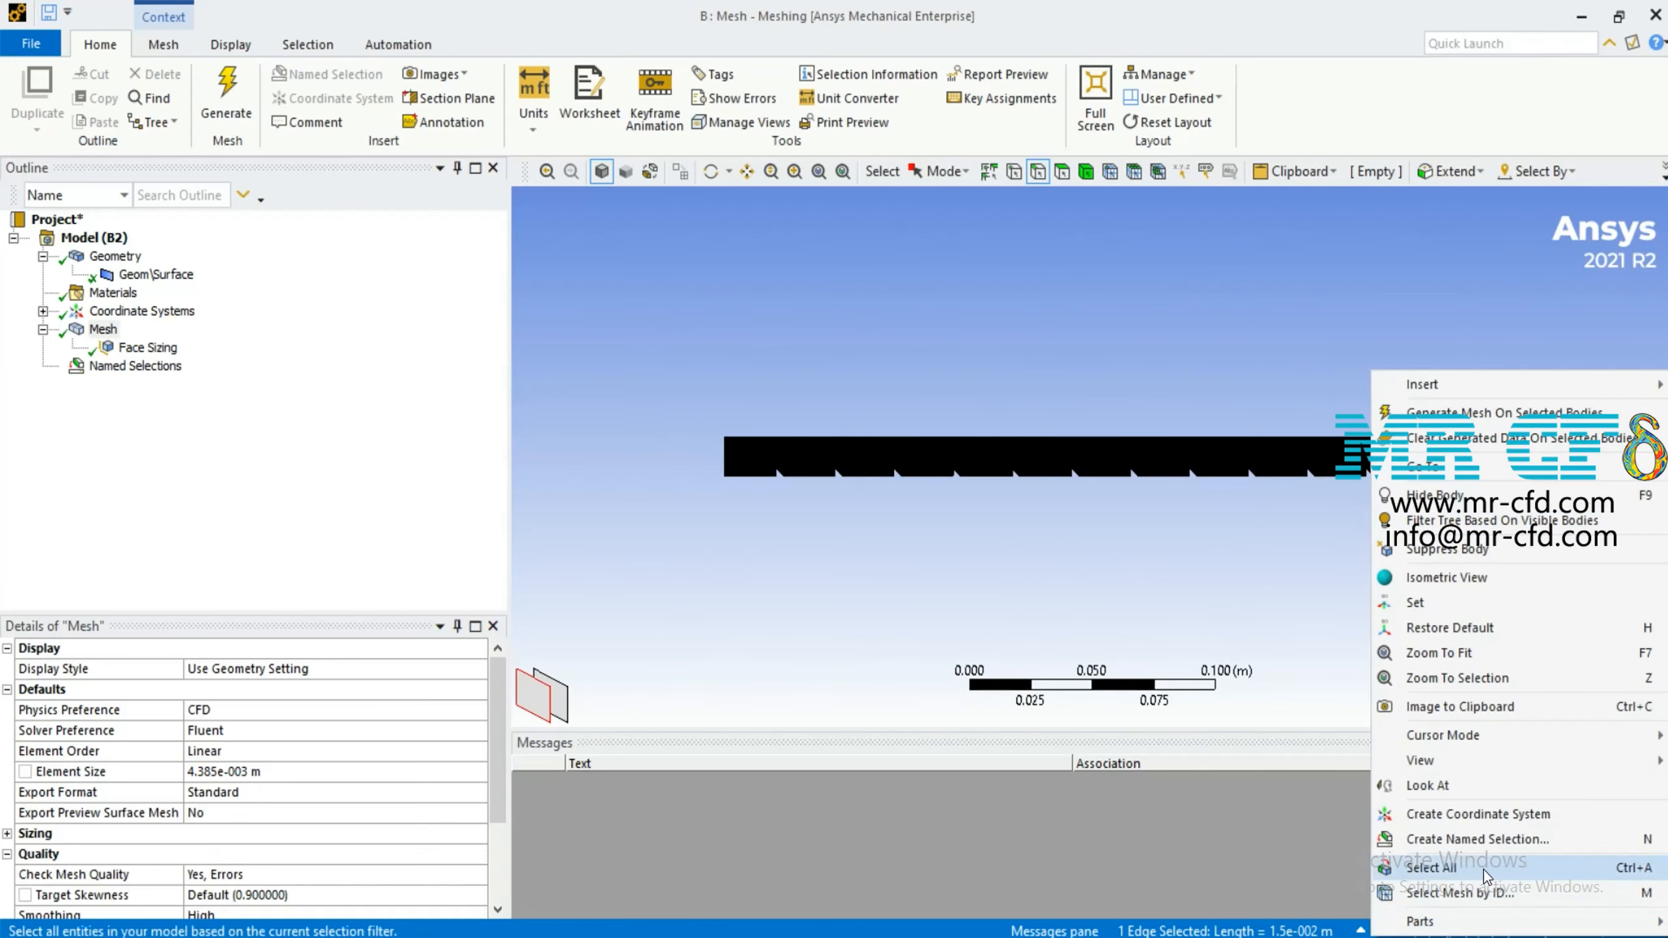
left_click(1504, 840)
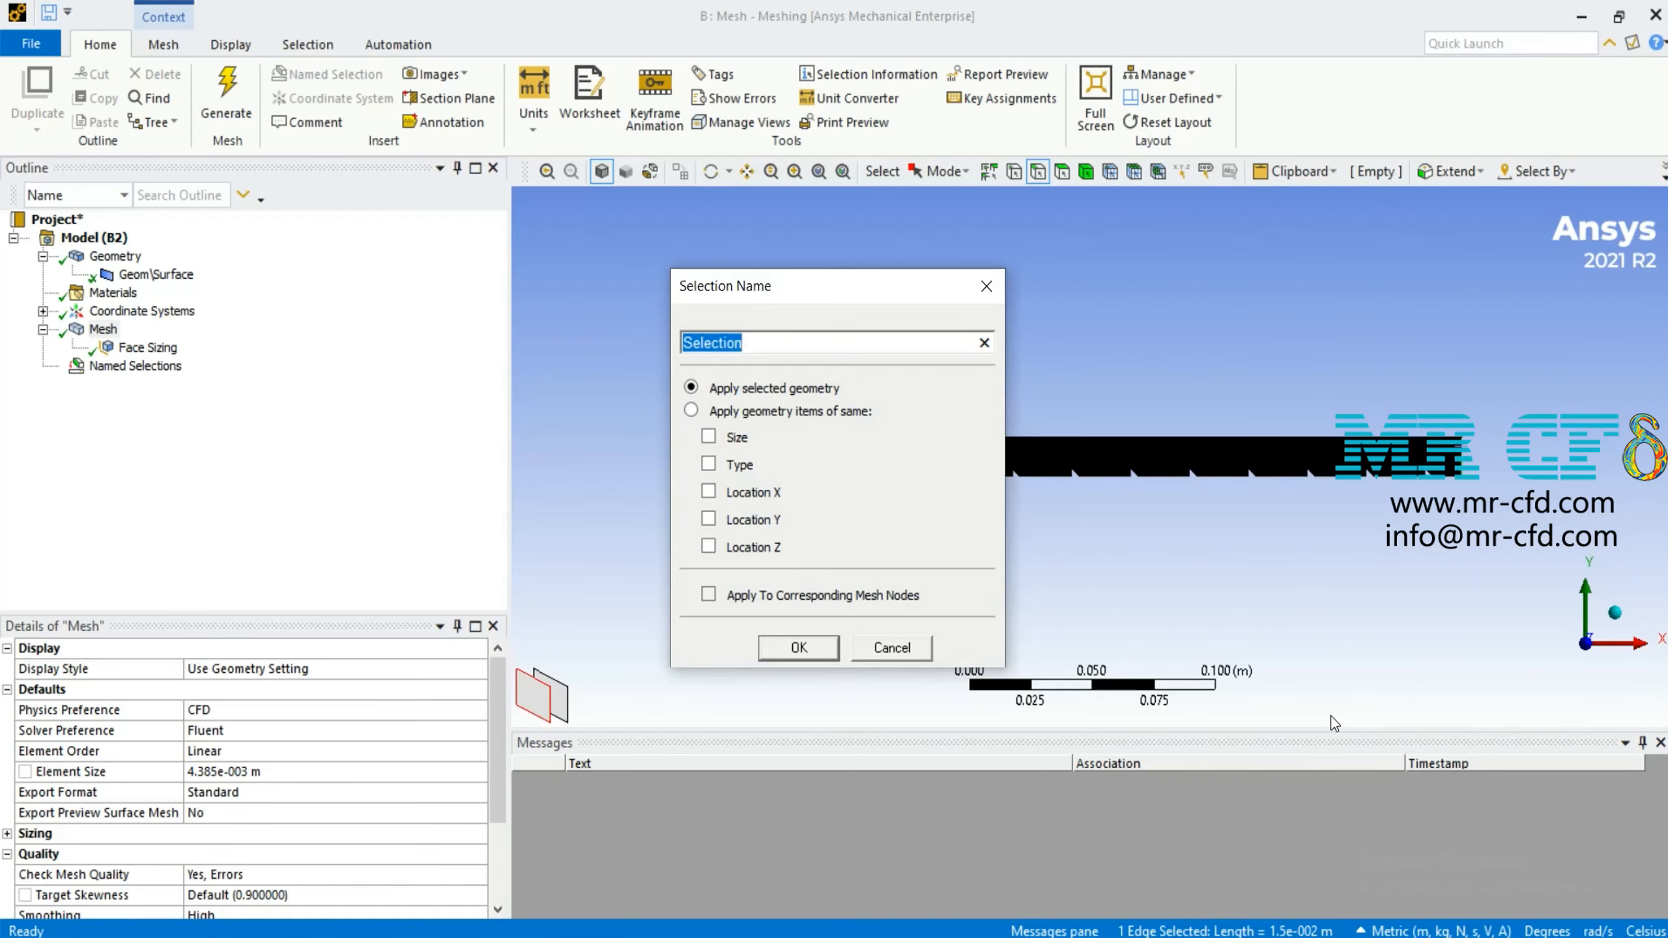
type("outl")
key("BackSpace")
key("BackSpace")
key("BackSpace")
key("BackSpace")
type("outlet")
key("Return")
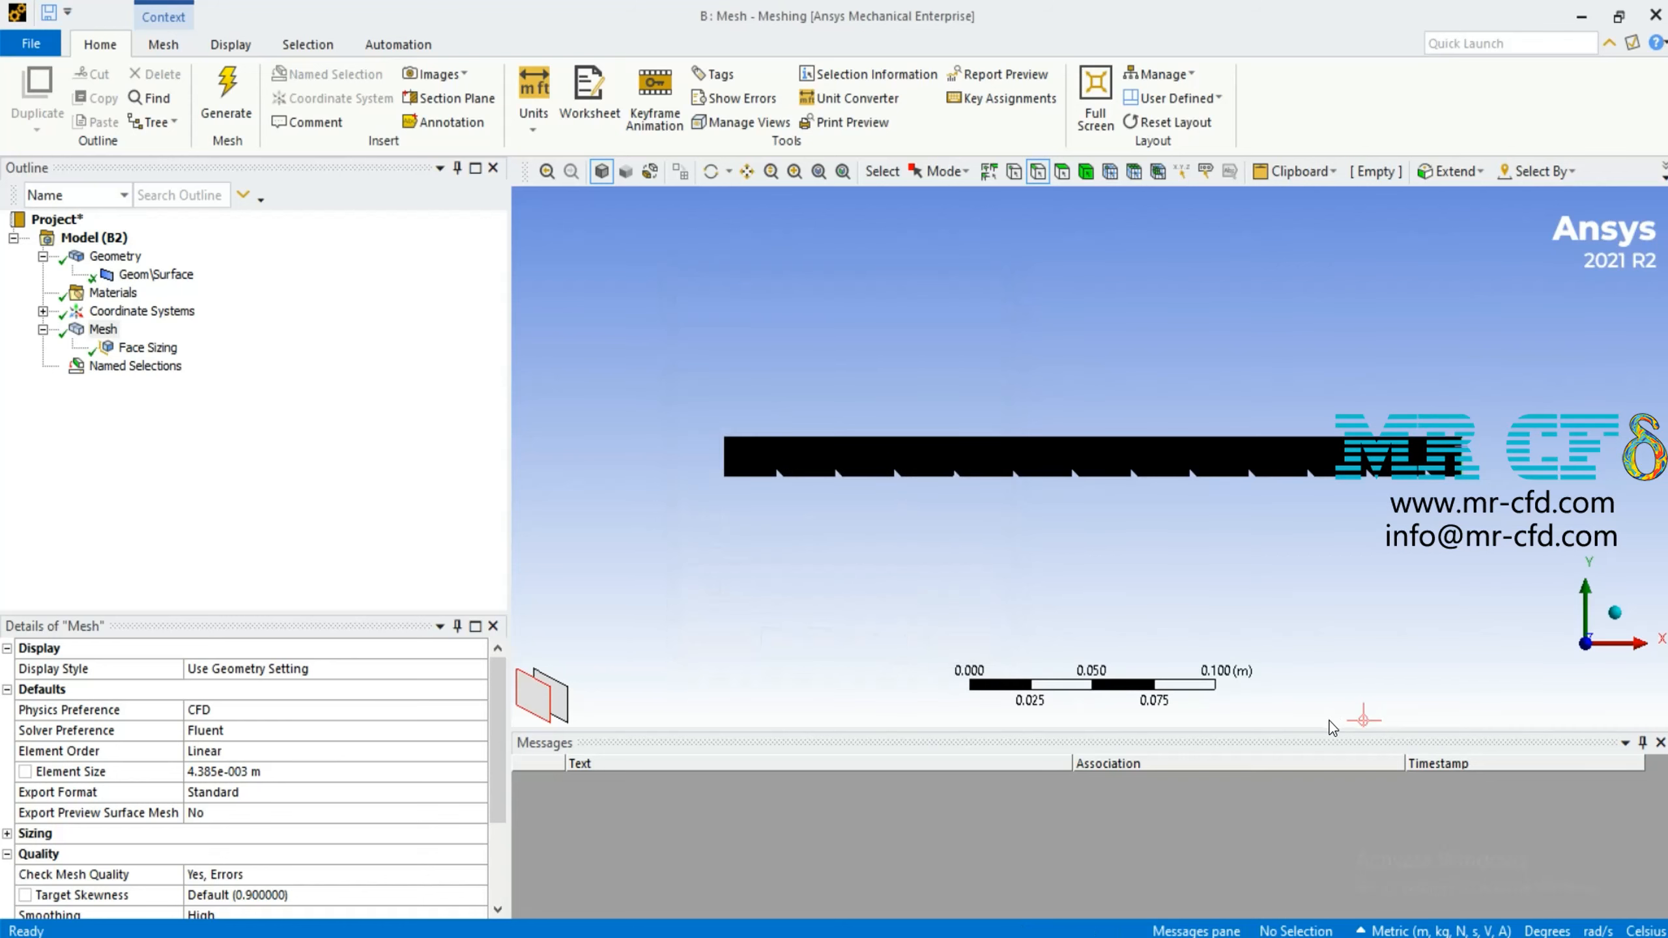
Box-select the channel's lower wall edges, including the triangular rib edges, along the full length to the outlet end
left_click(620, 803)
scroll(709, 478, "down", 4)
scroll(709, 479, "up", 8)
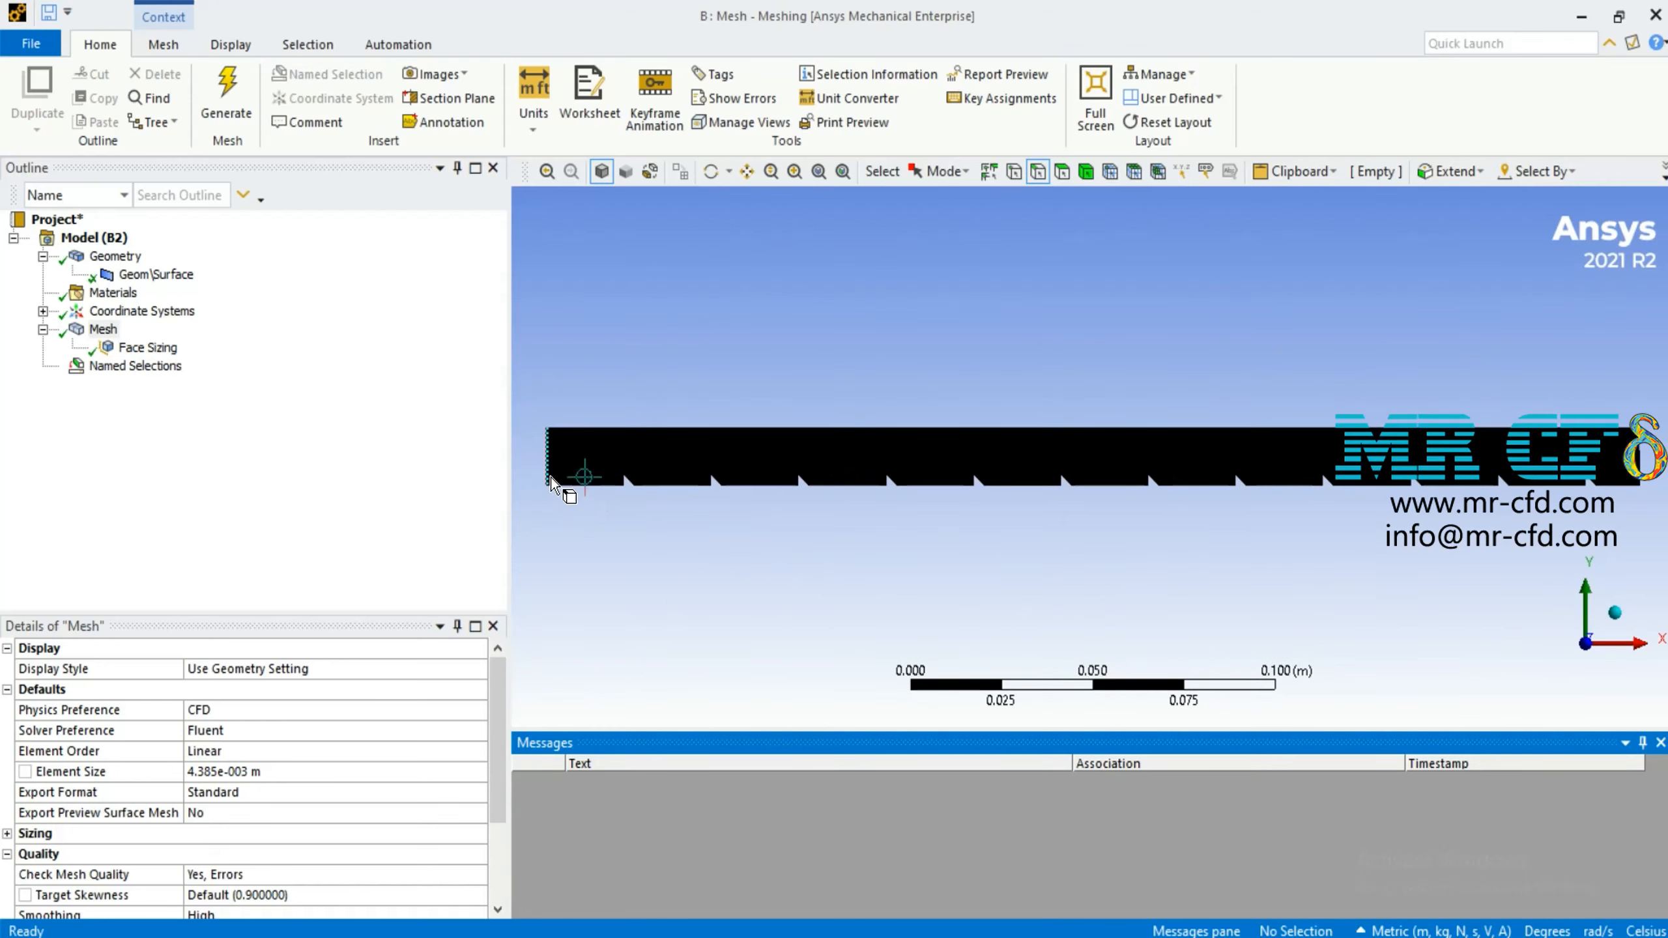
left_click(580, 484)
left_click(944, 171)
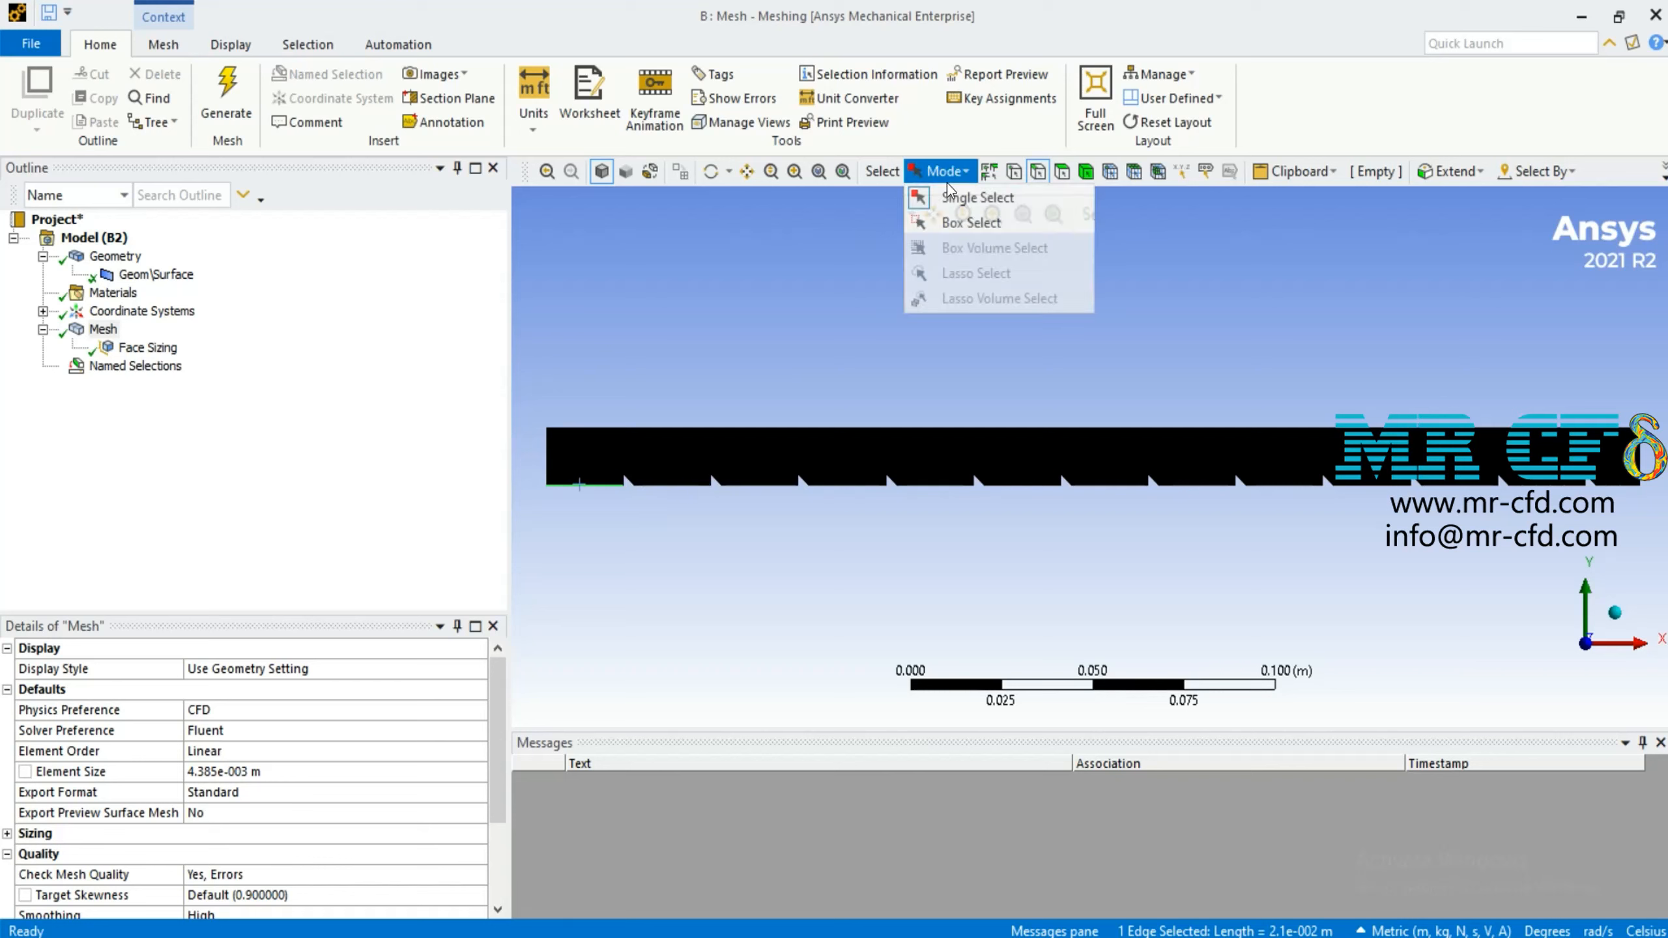
left_click(961, 222)
left_click_drag(557, 462, 1635, 558)
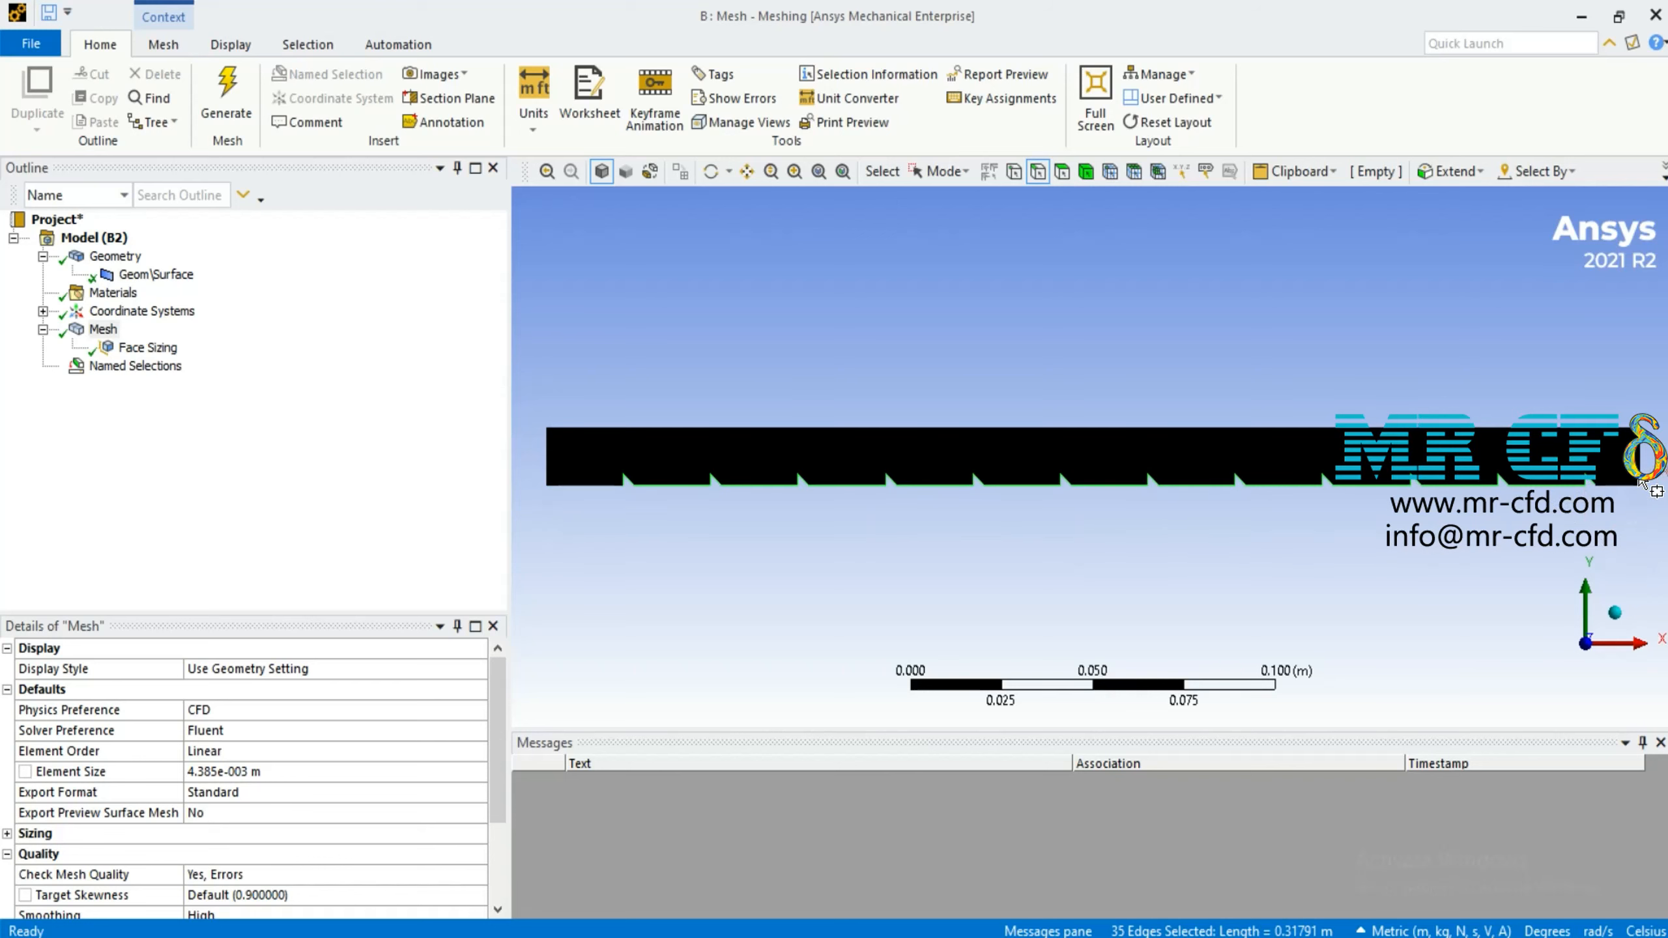
left_click_drag(1640, 482, 1589, 529, "ctrl")
Add the remaining bottom edge between the inlet and the first rib to the lower wall edge selection
left_click_drag(554, 464, 659, 526, "ctrl")
scroll(570, 495, "down", 3)
scroll(697, 540, "up", 6)
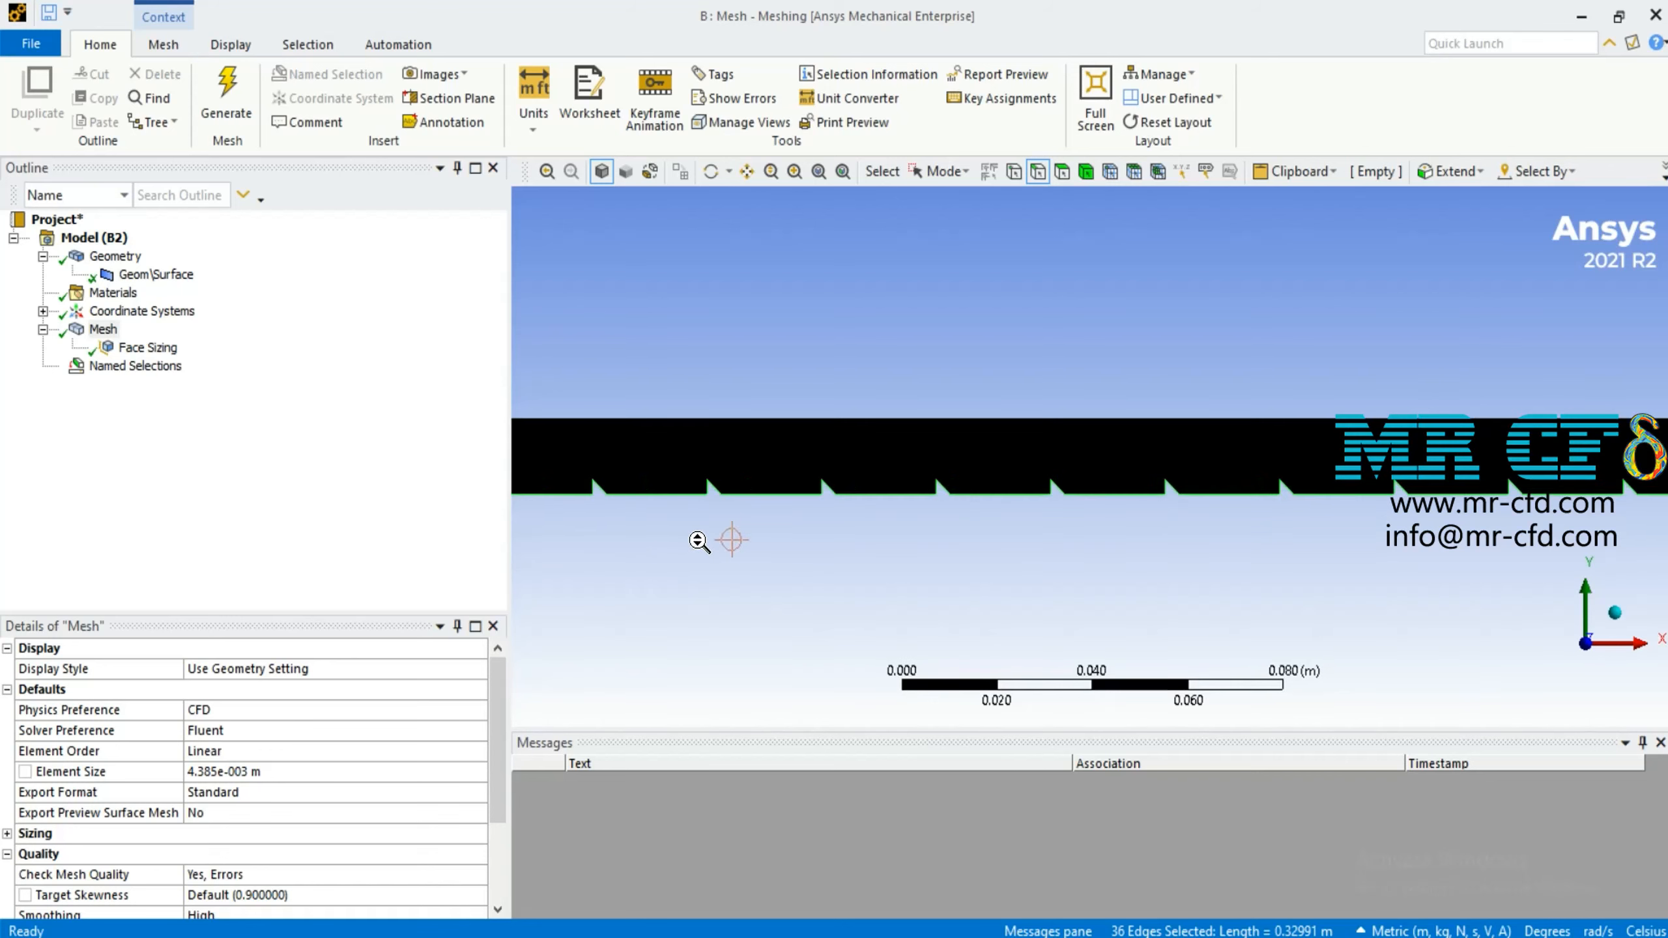
scroll(873, 322, "up", 5)
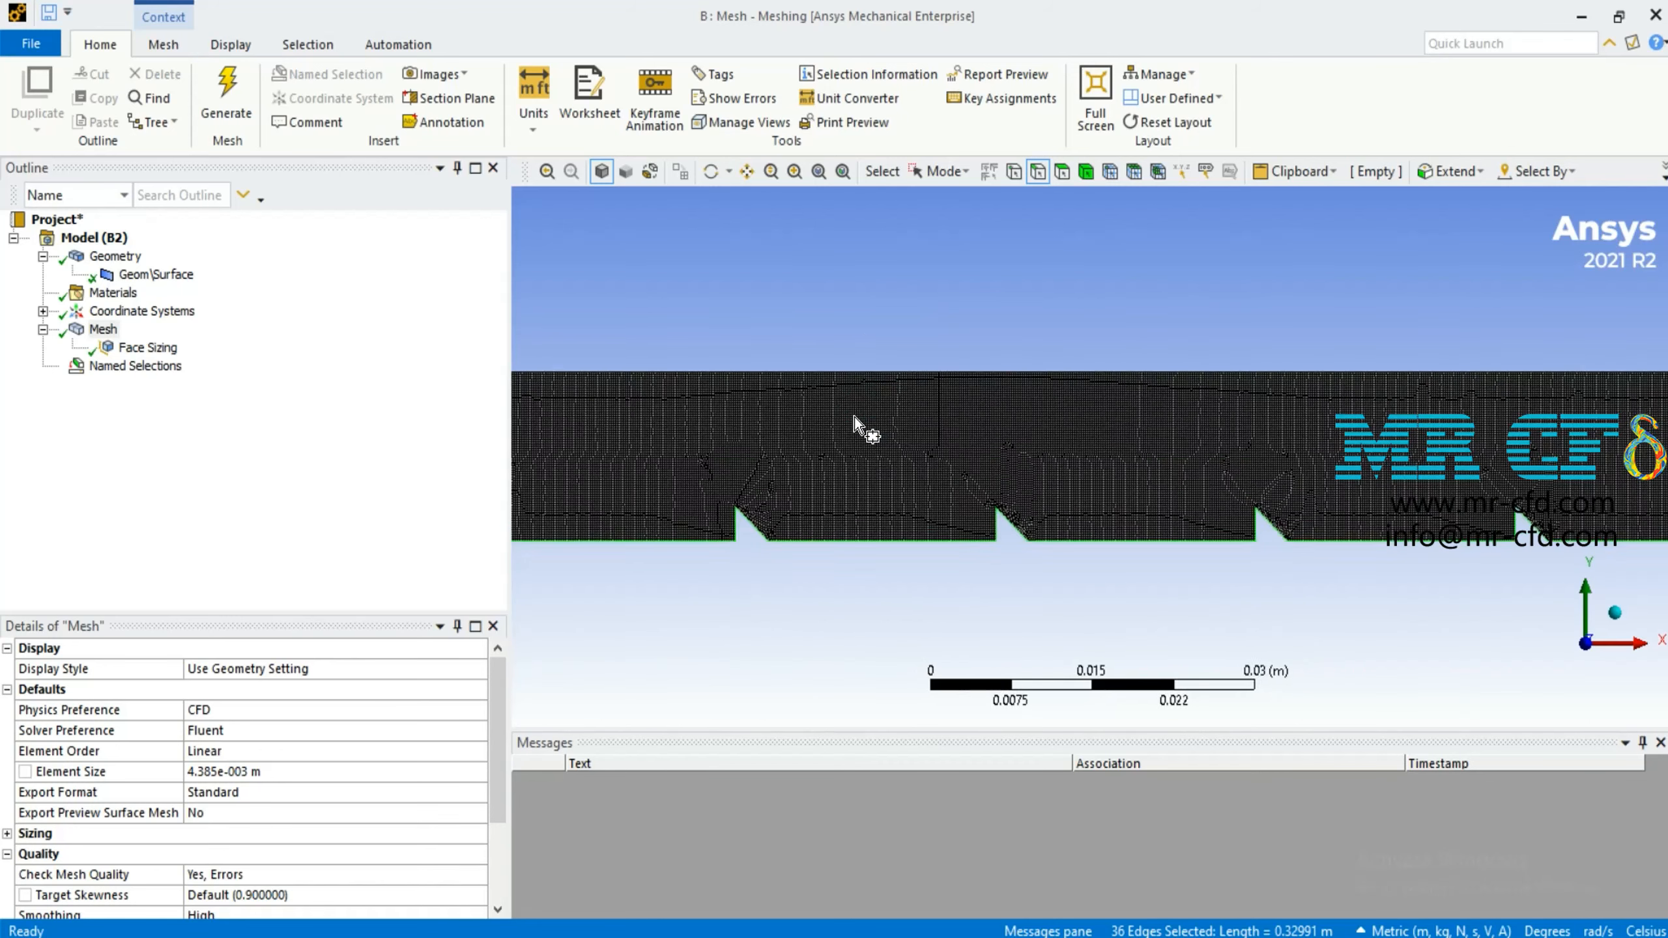
scroll(855, 417, "down", 5)
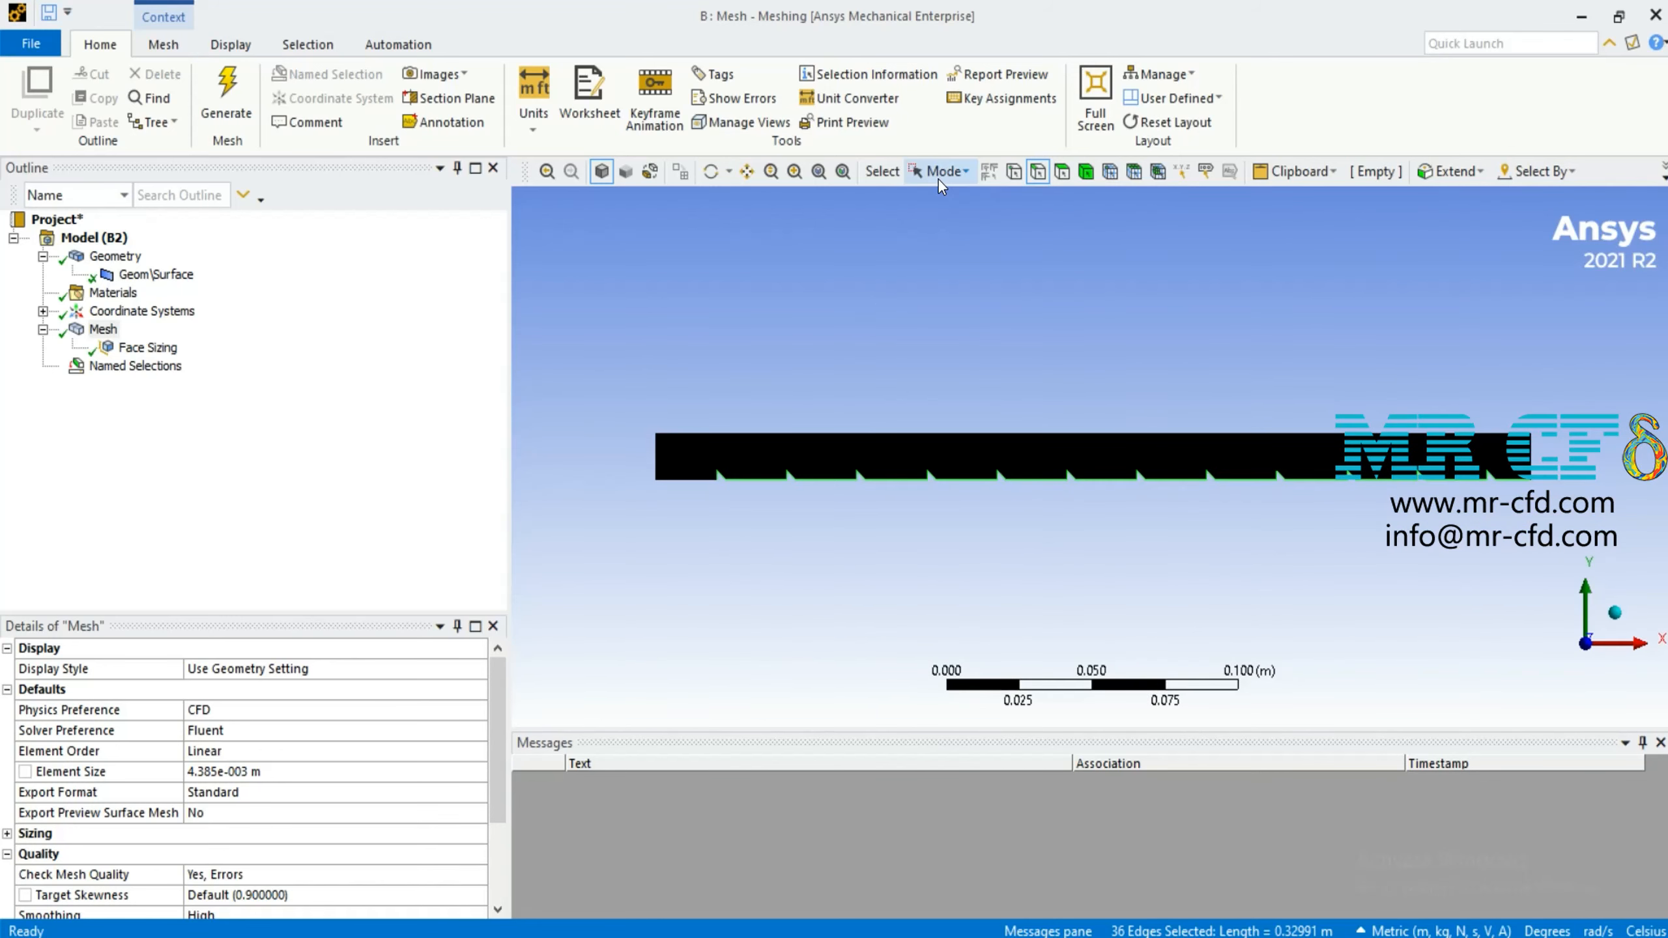
left_click(795, 171)
left_click_drag(681, 462, 823, 575)
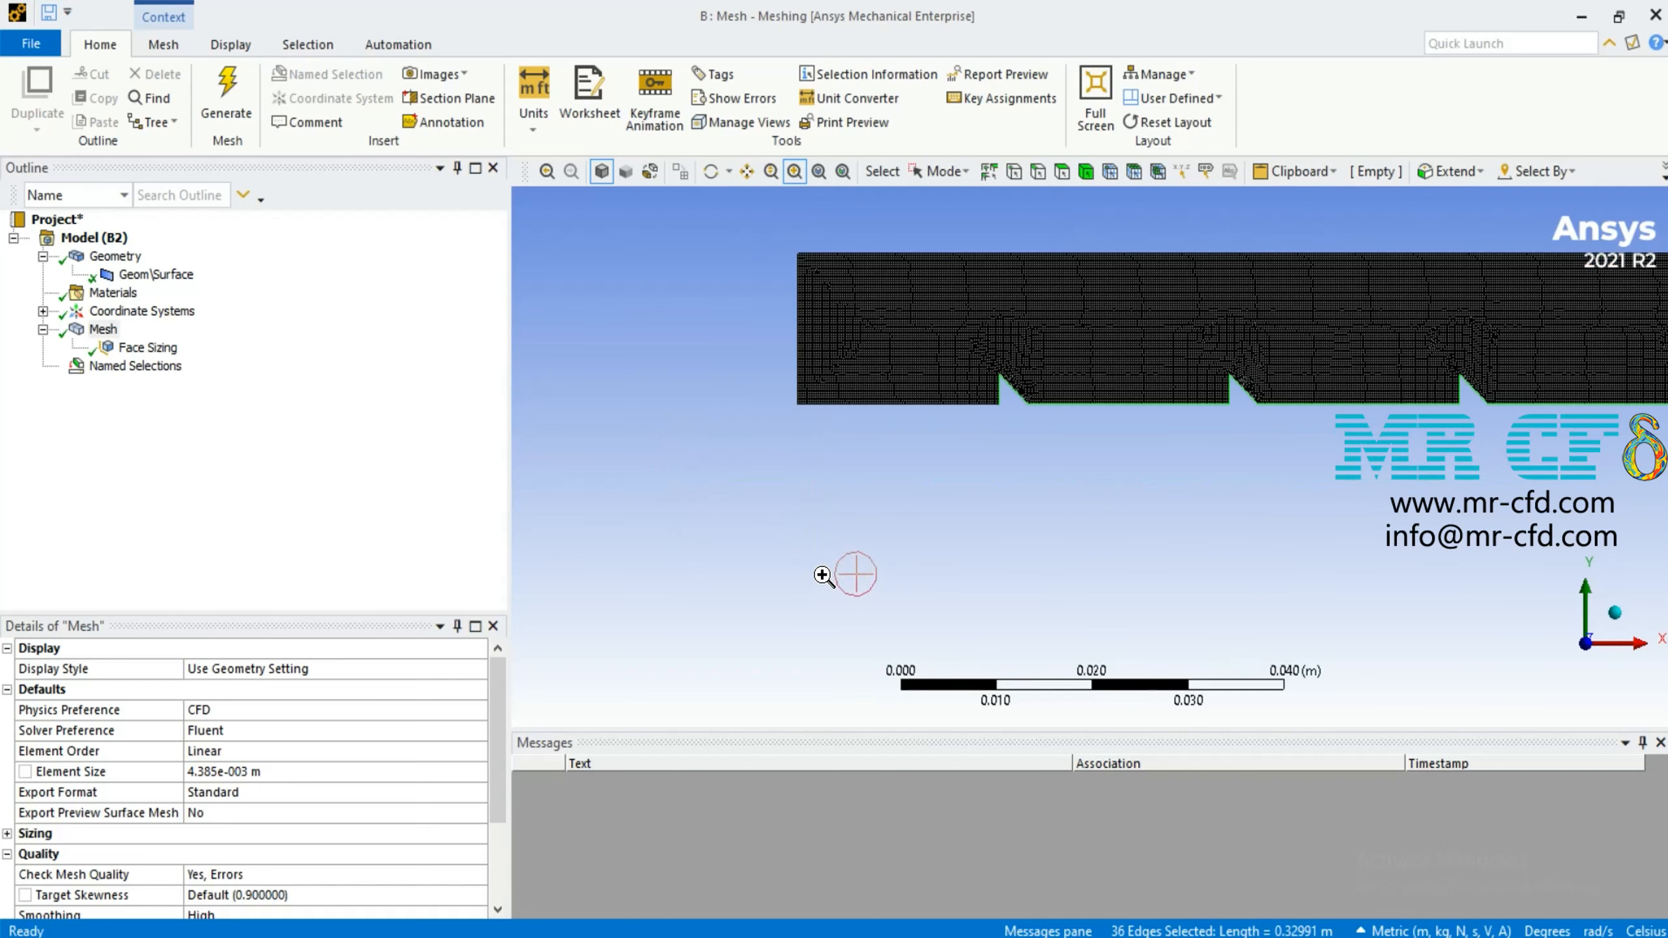
left_click_drag(778, 291, 1075, 555)
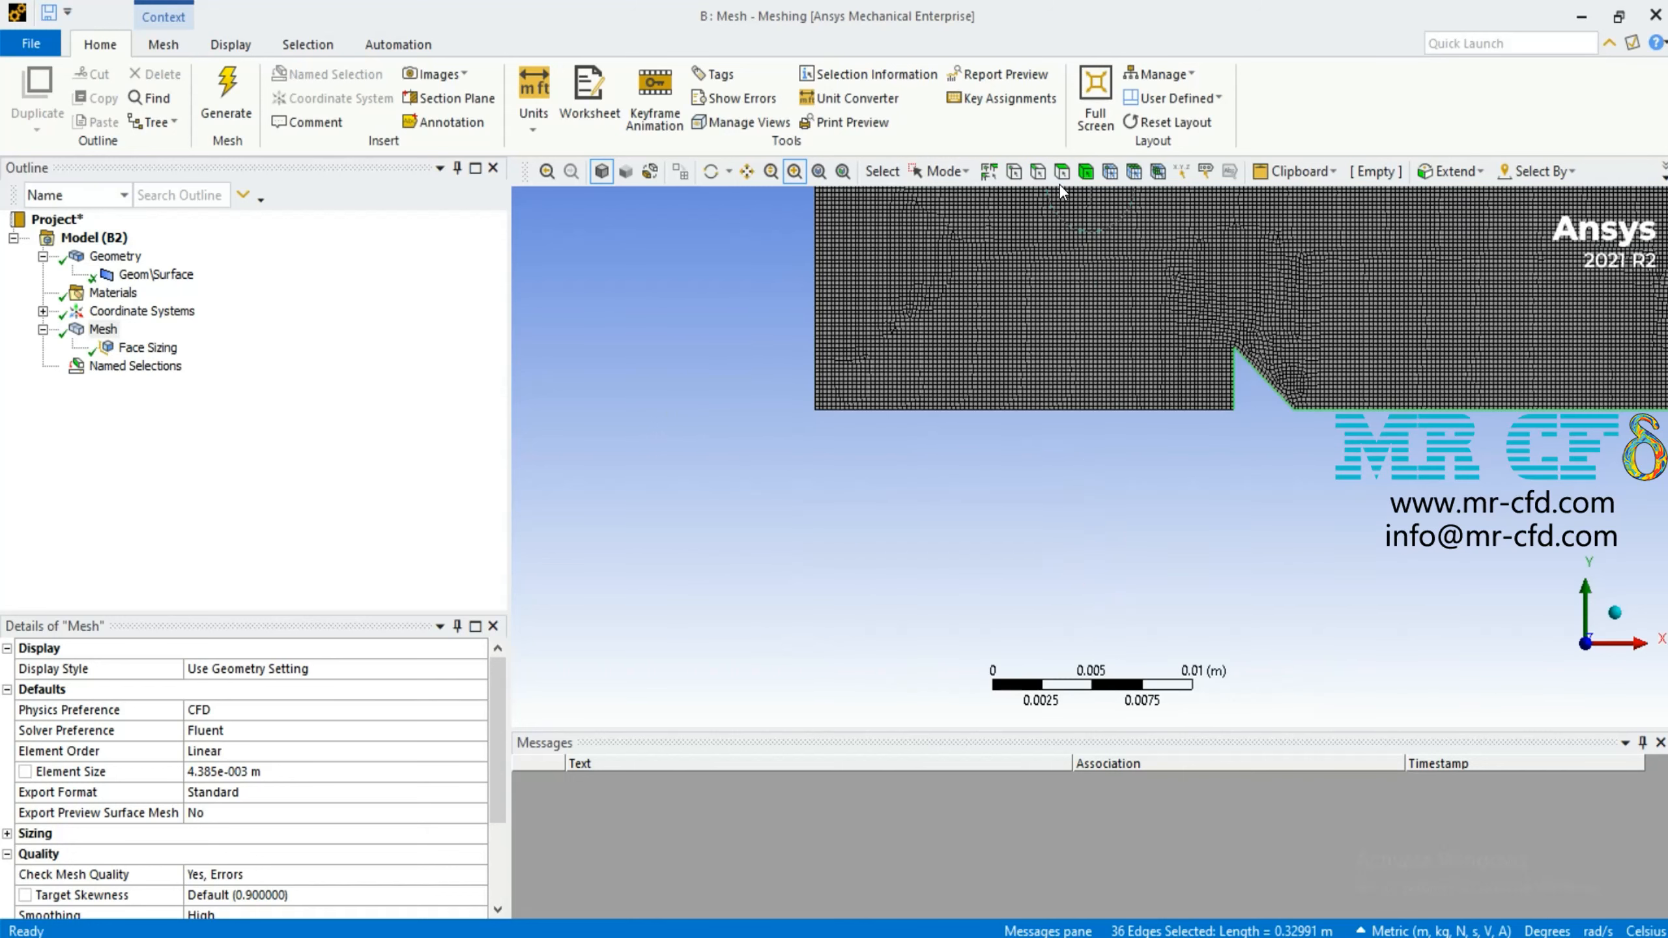
left_click(1038, 170)
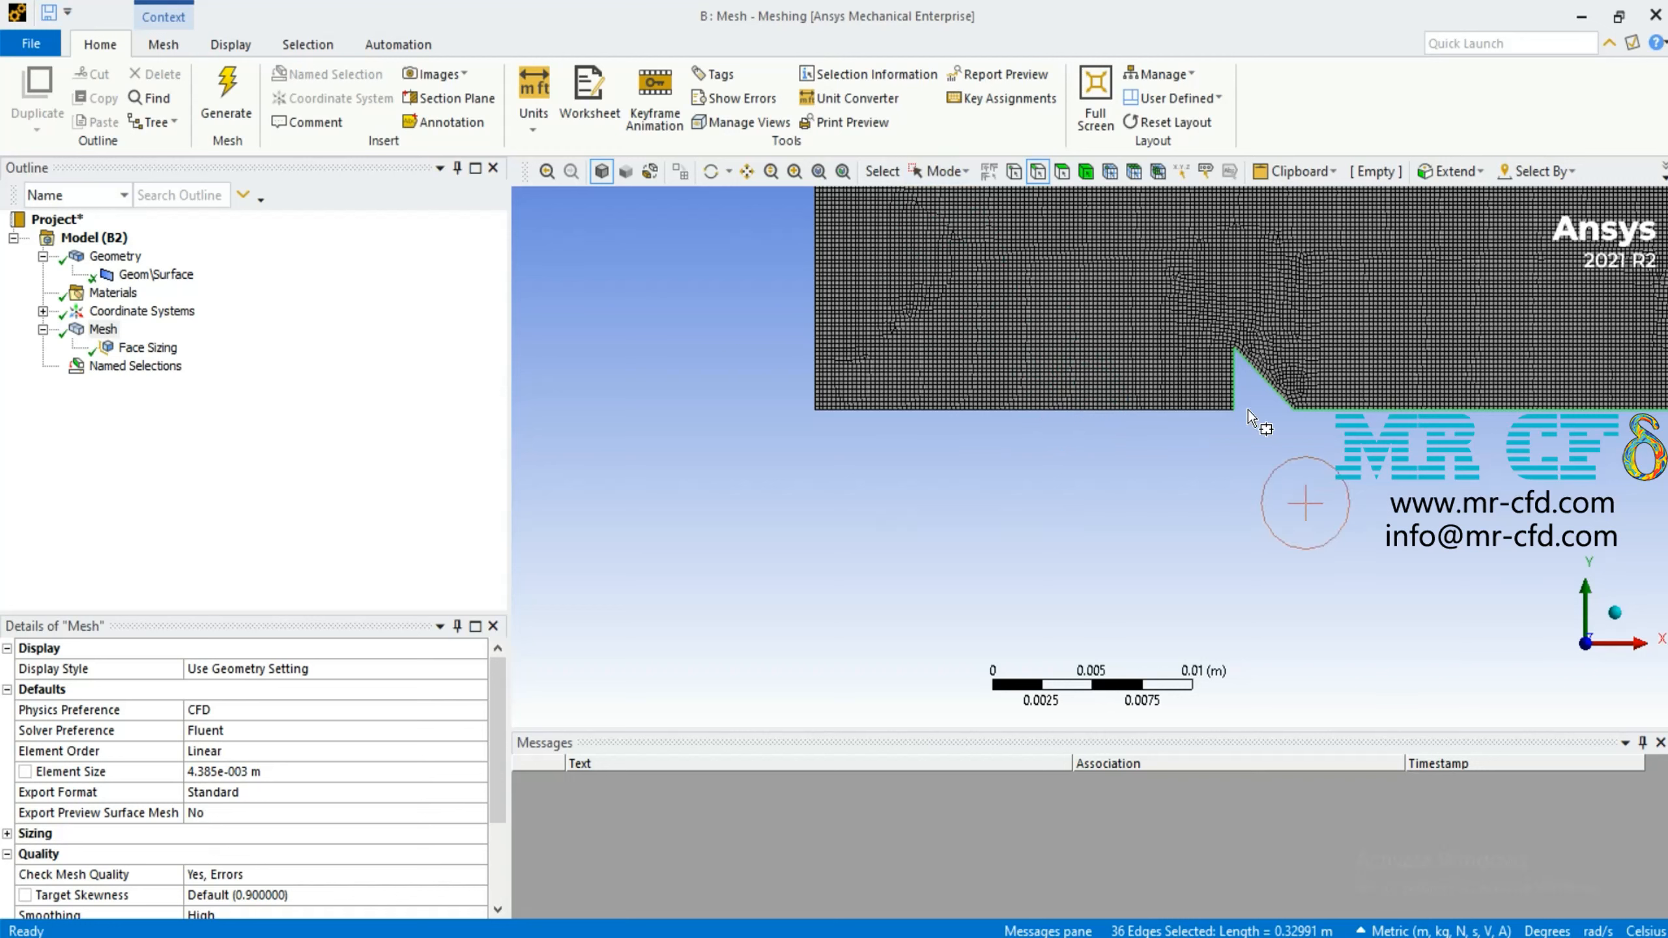
left_click(942, 170)
left_click(993, 205)
left_click(970, 410, "ctrl")
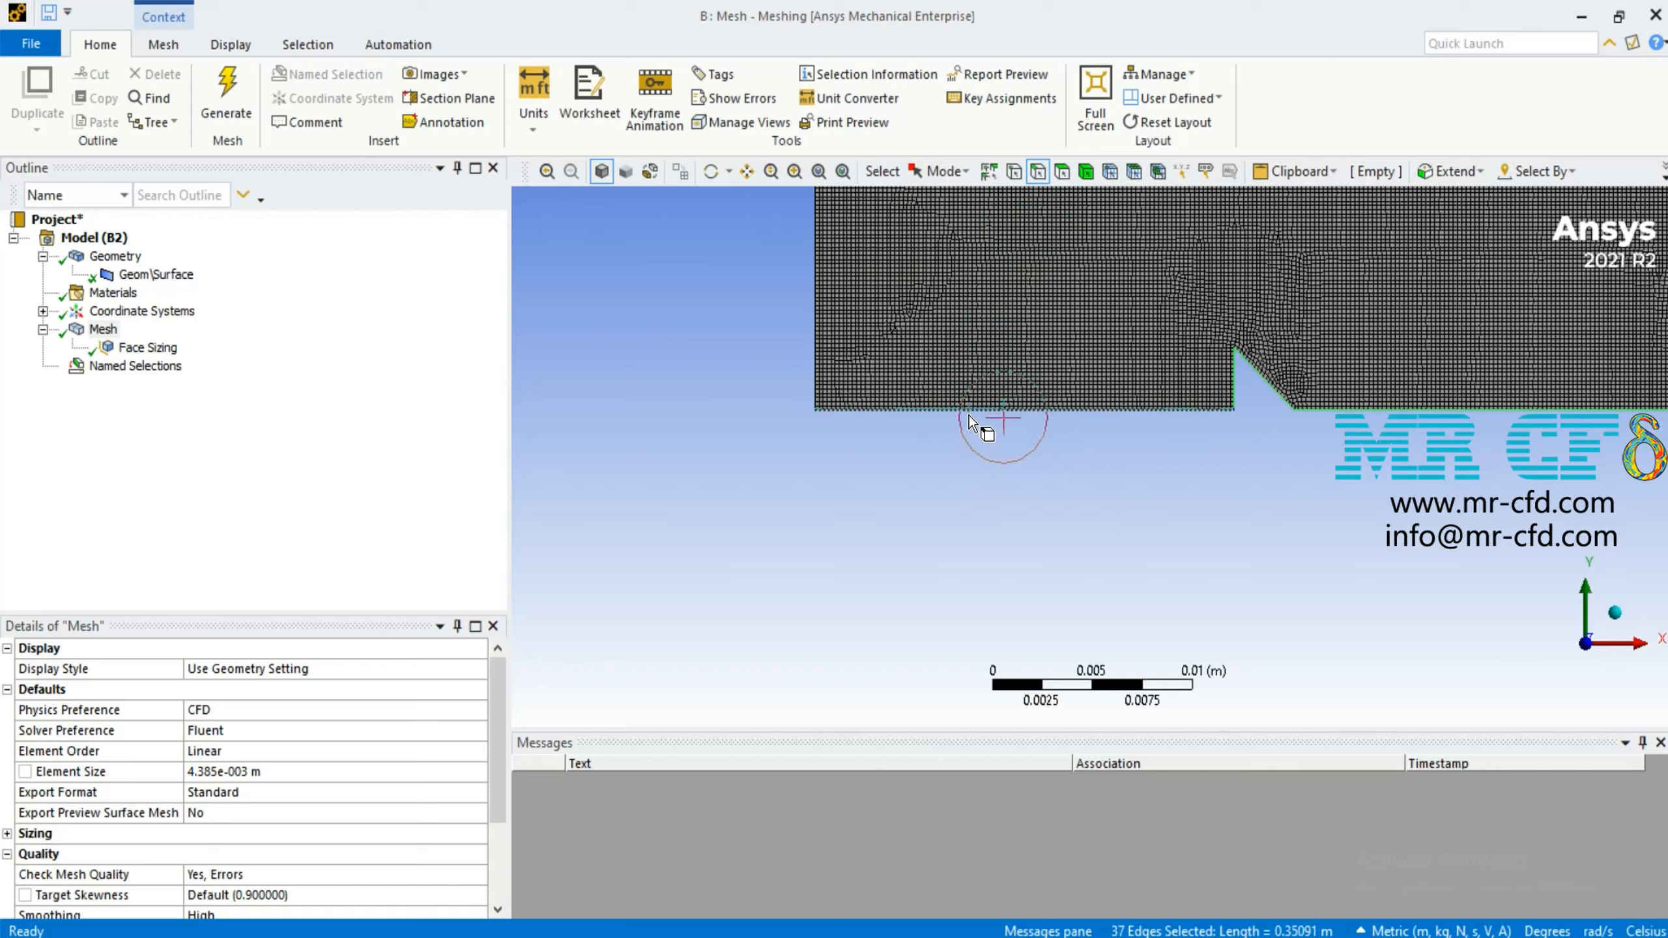
Check the bottom edge selection at both channel ends and create a named selection called walls from it
scroll(1087, 530, "up", 1)
scroll(961, 548, "down", 10)
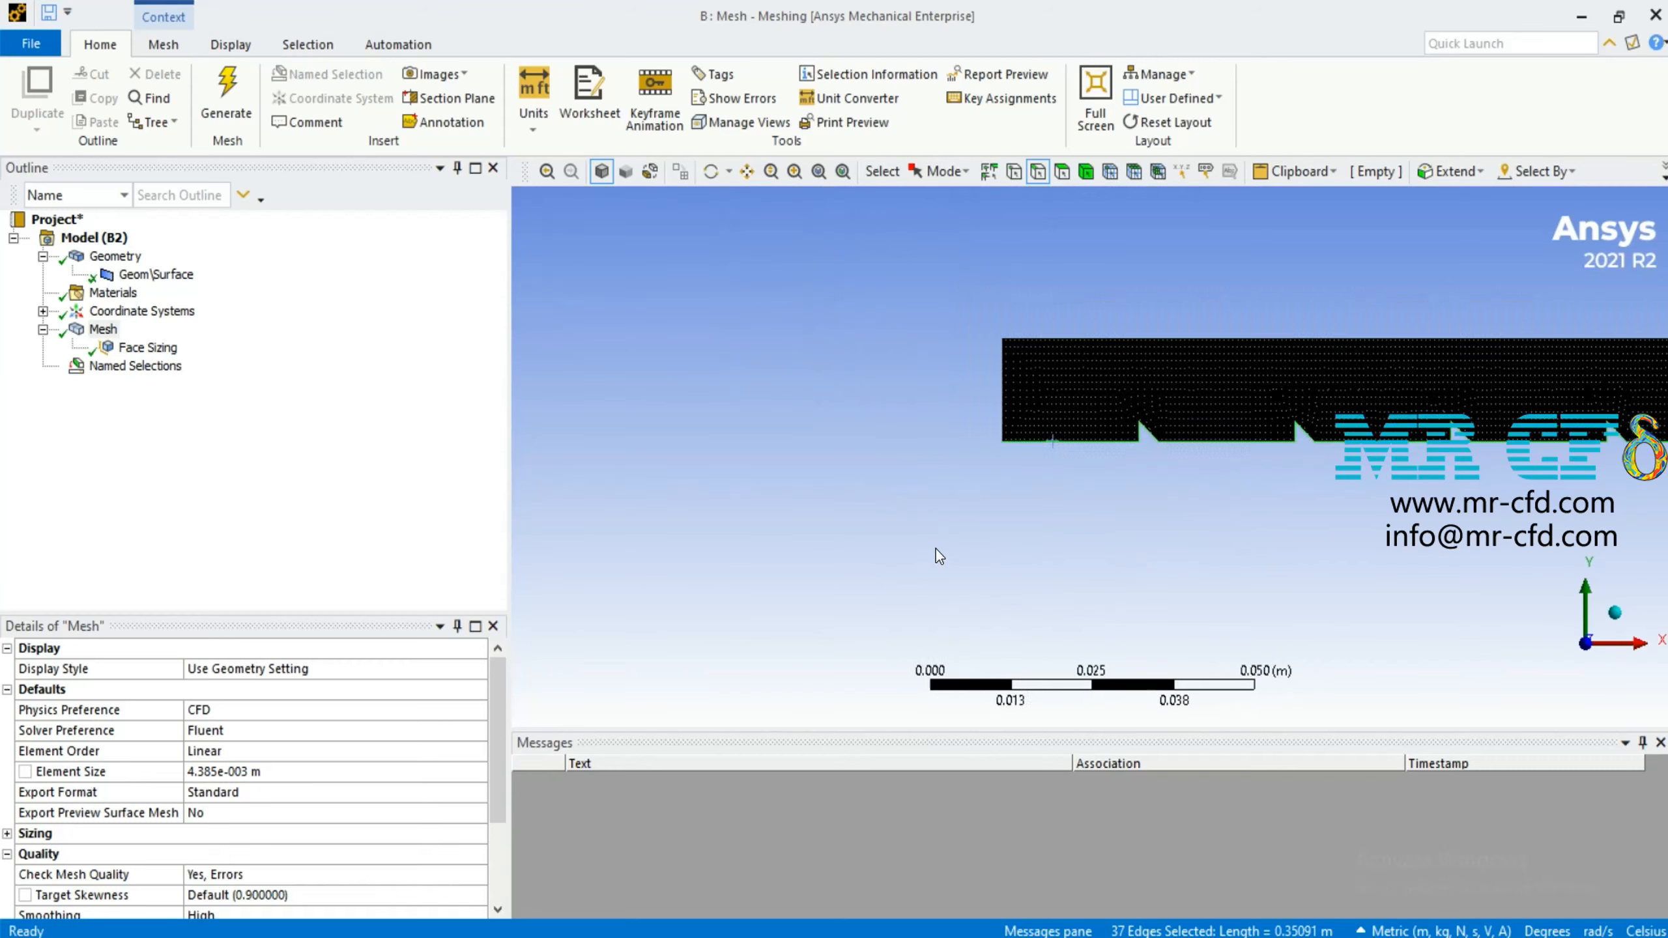
scroll(1352, 484, "down", 1)
scroll(1351, 485, "up", 2)
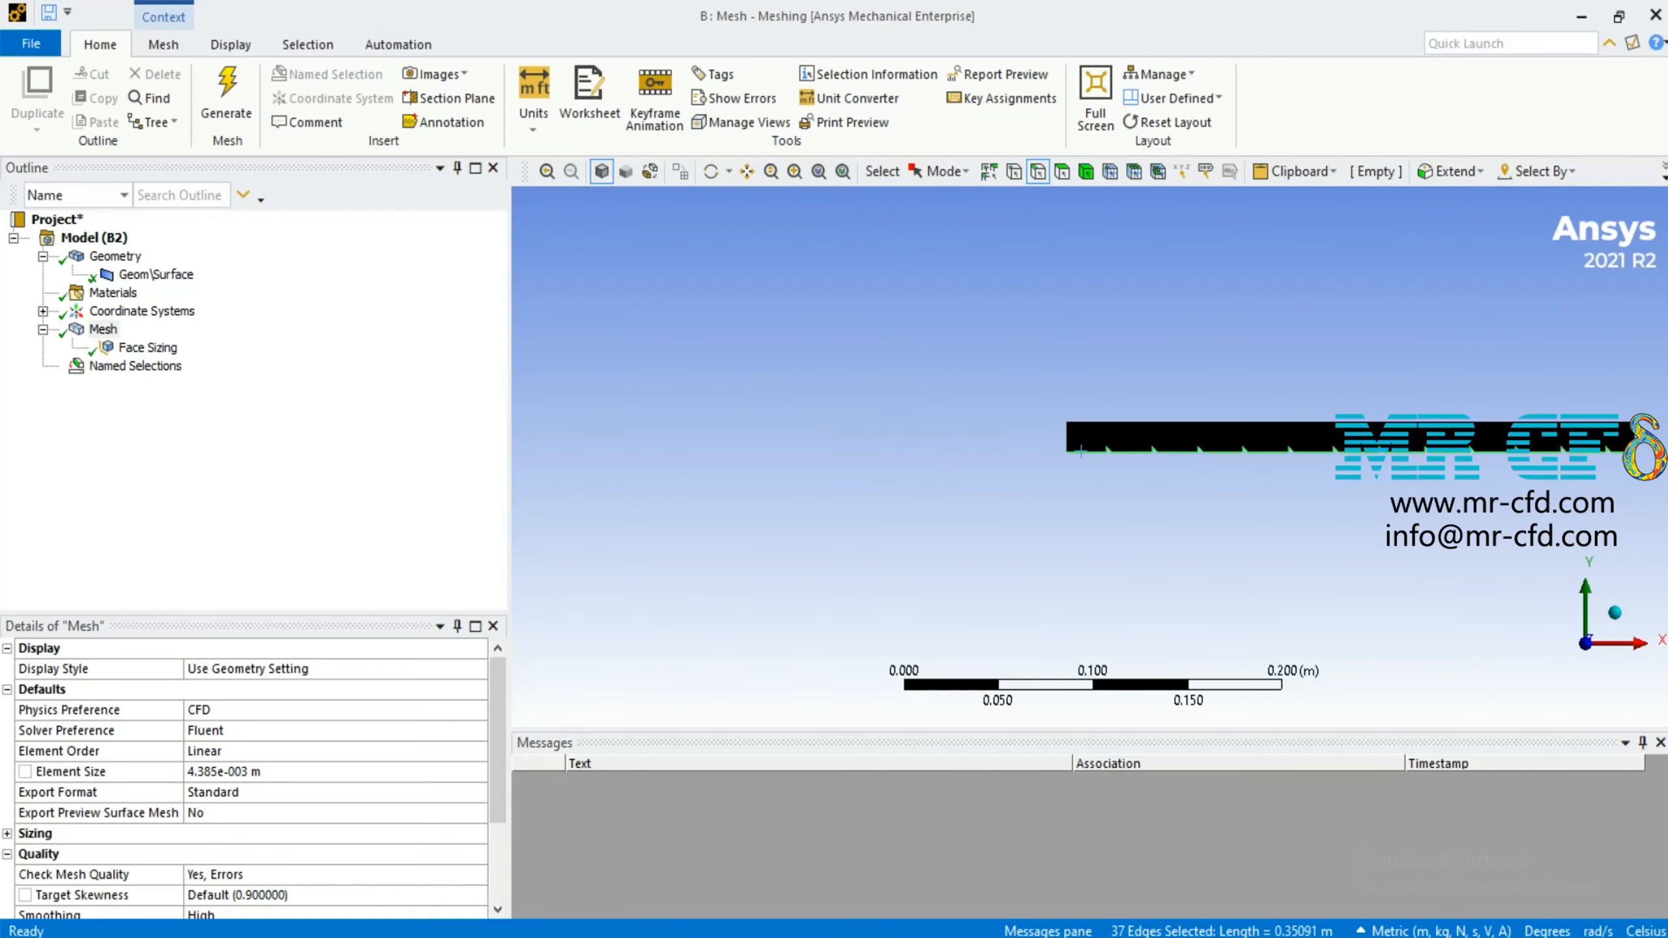
scroll(1352, 485, "down", 1)
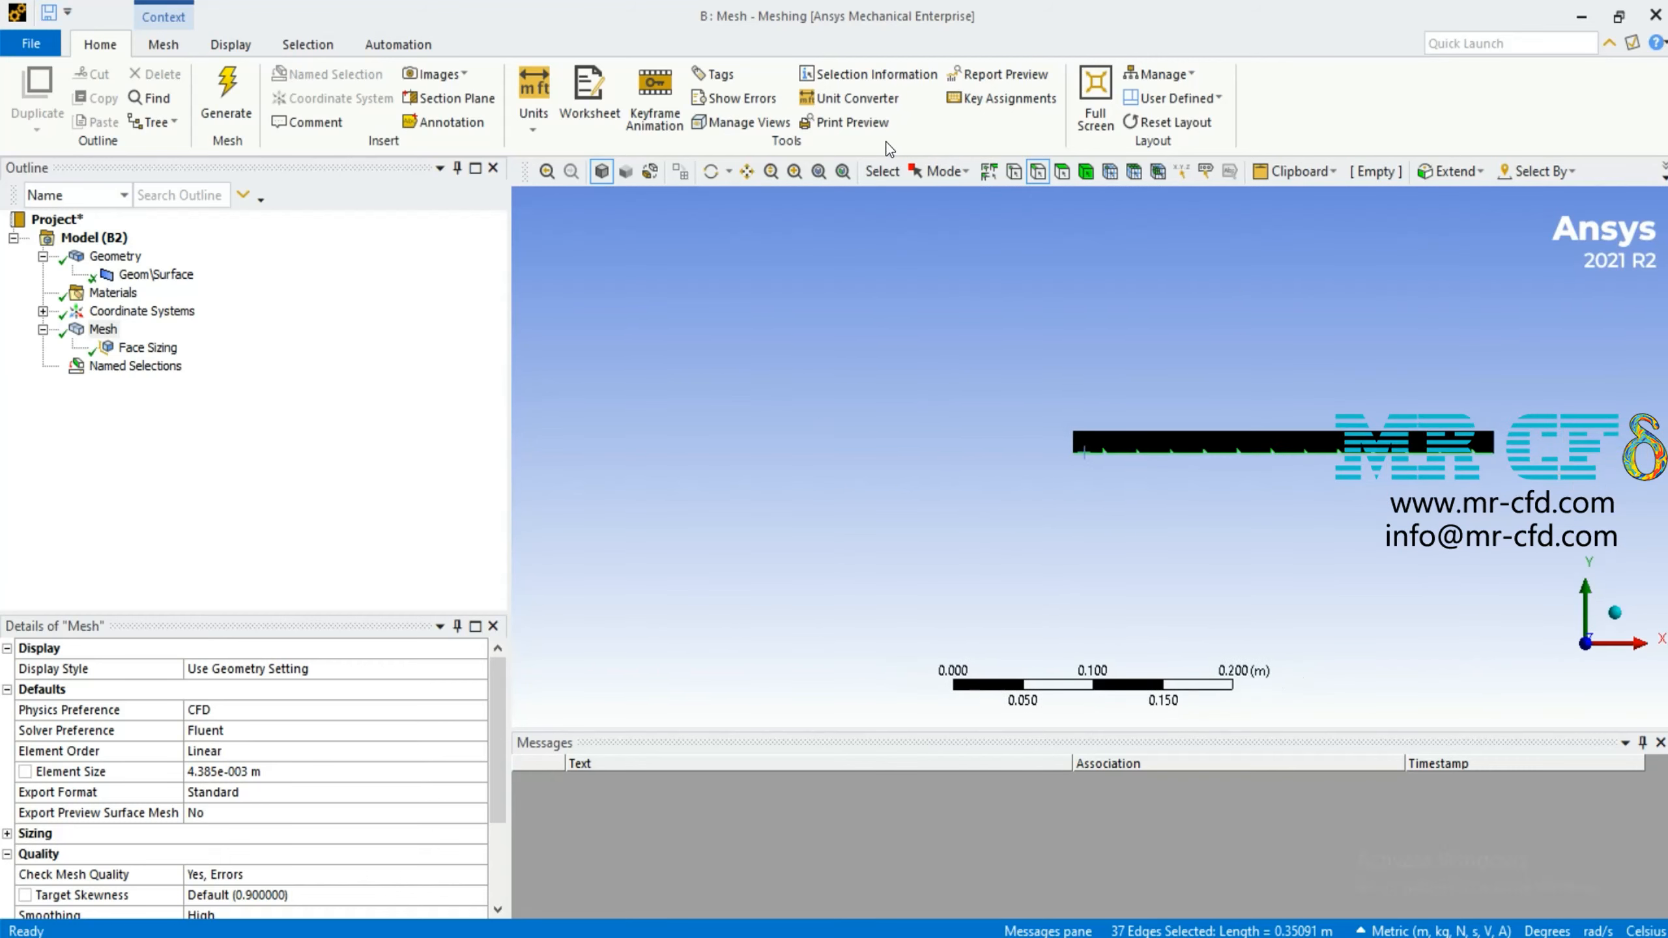
left_click(795, 171)
left_click_drag(1477, 421, 1515, 480)
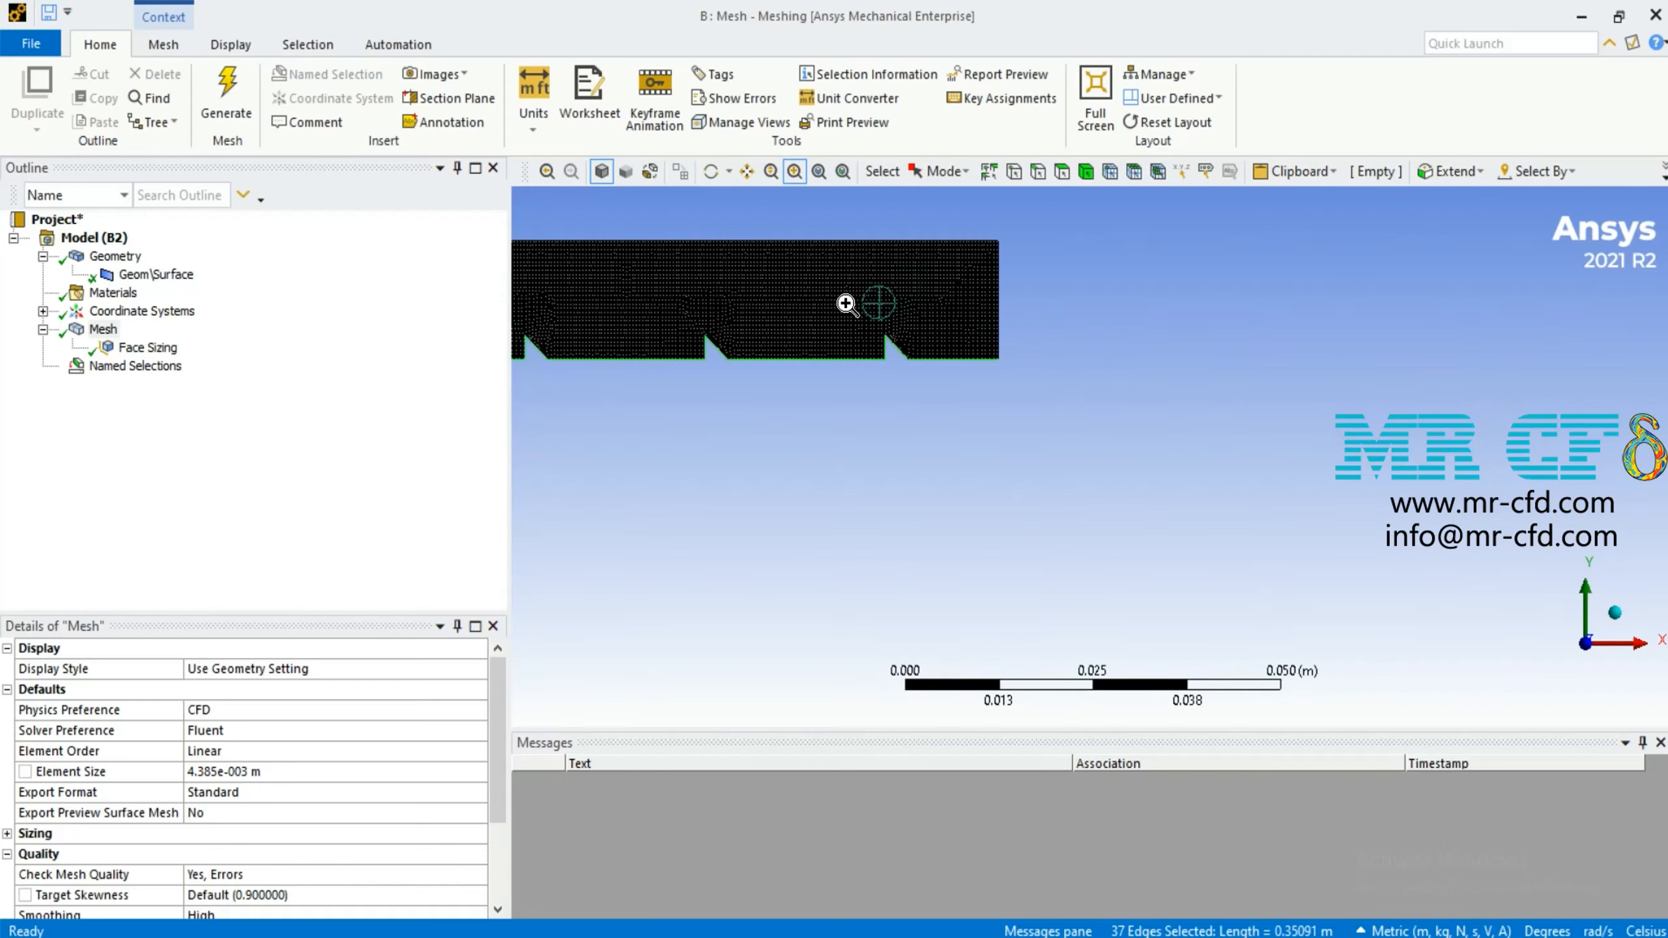
left_click(944, 169)
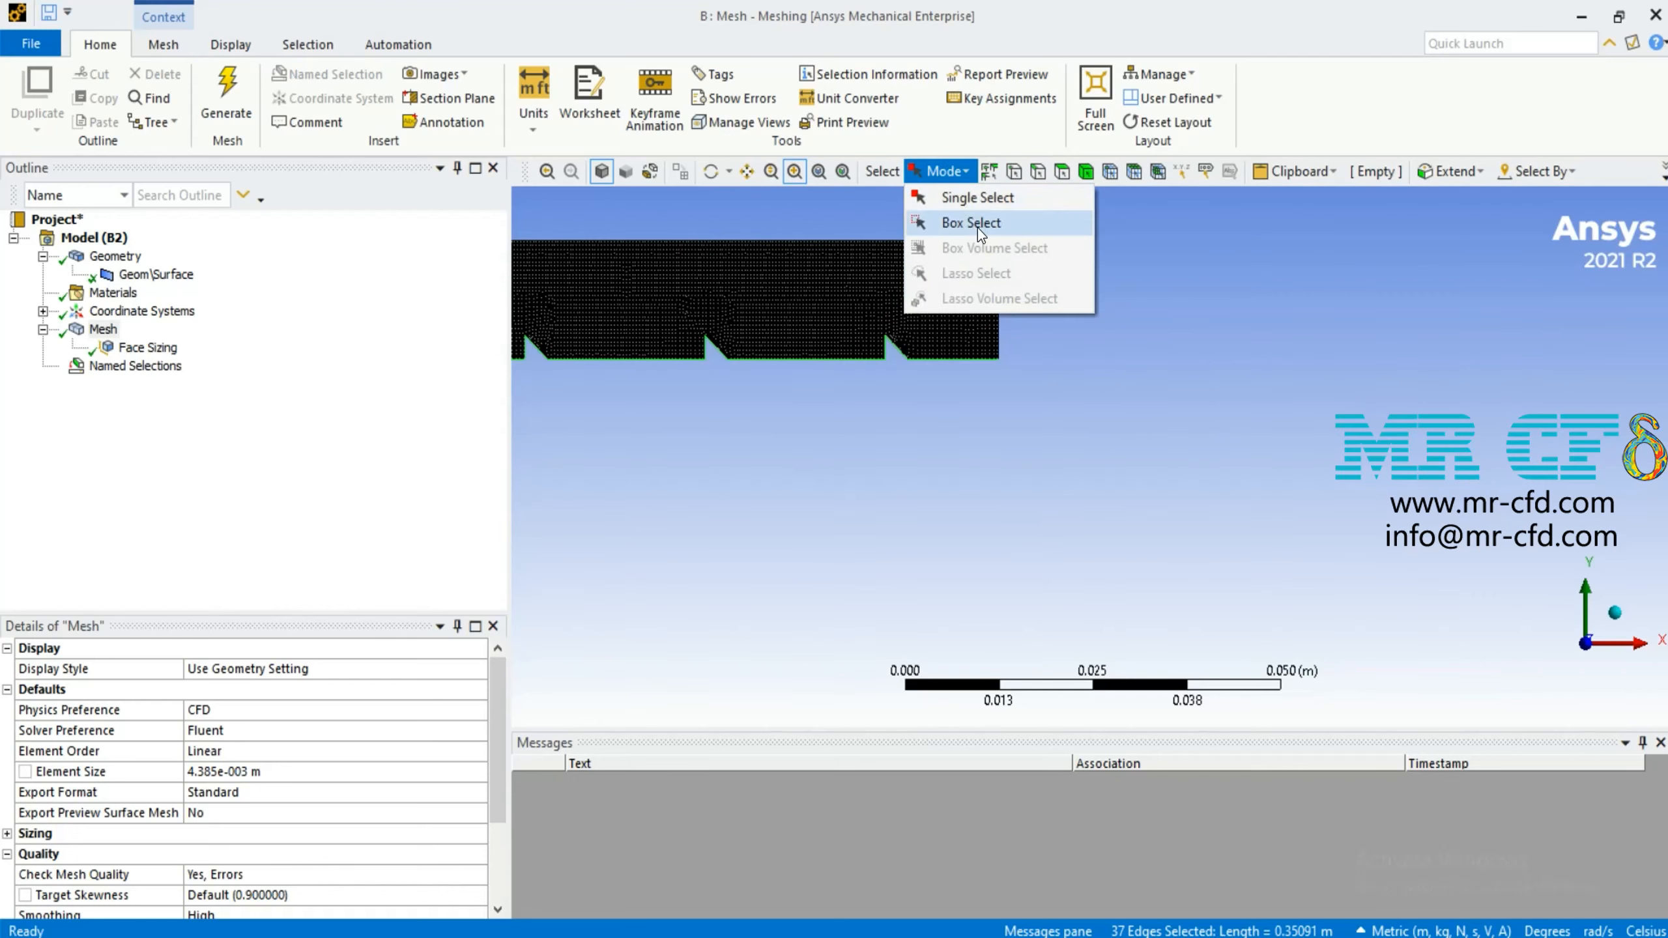
left_click(977, 224)
right_click(946, 361)
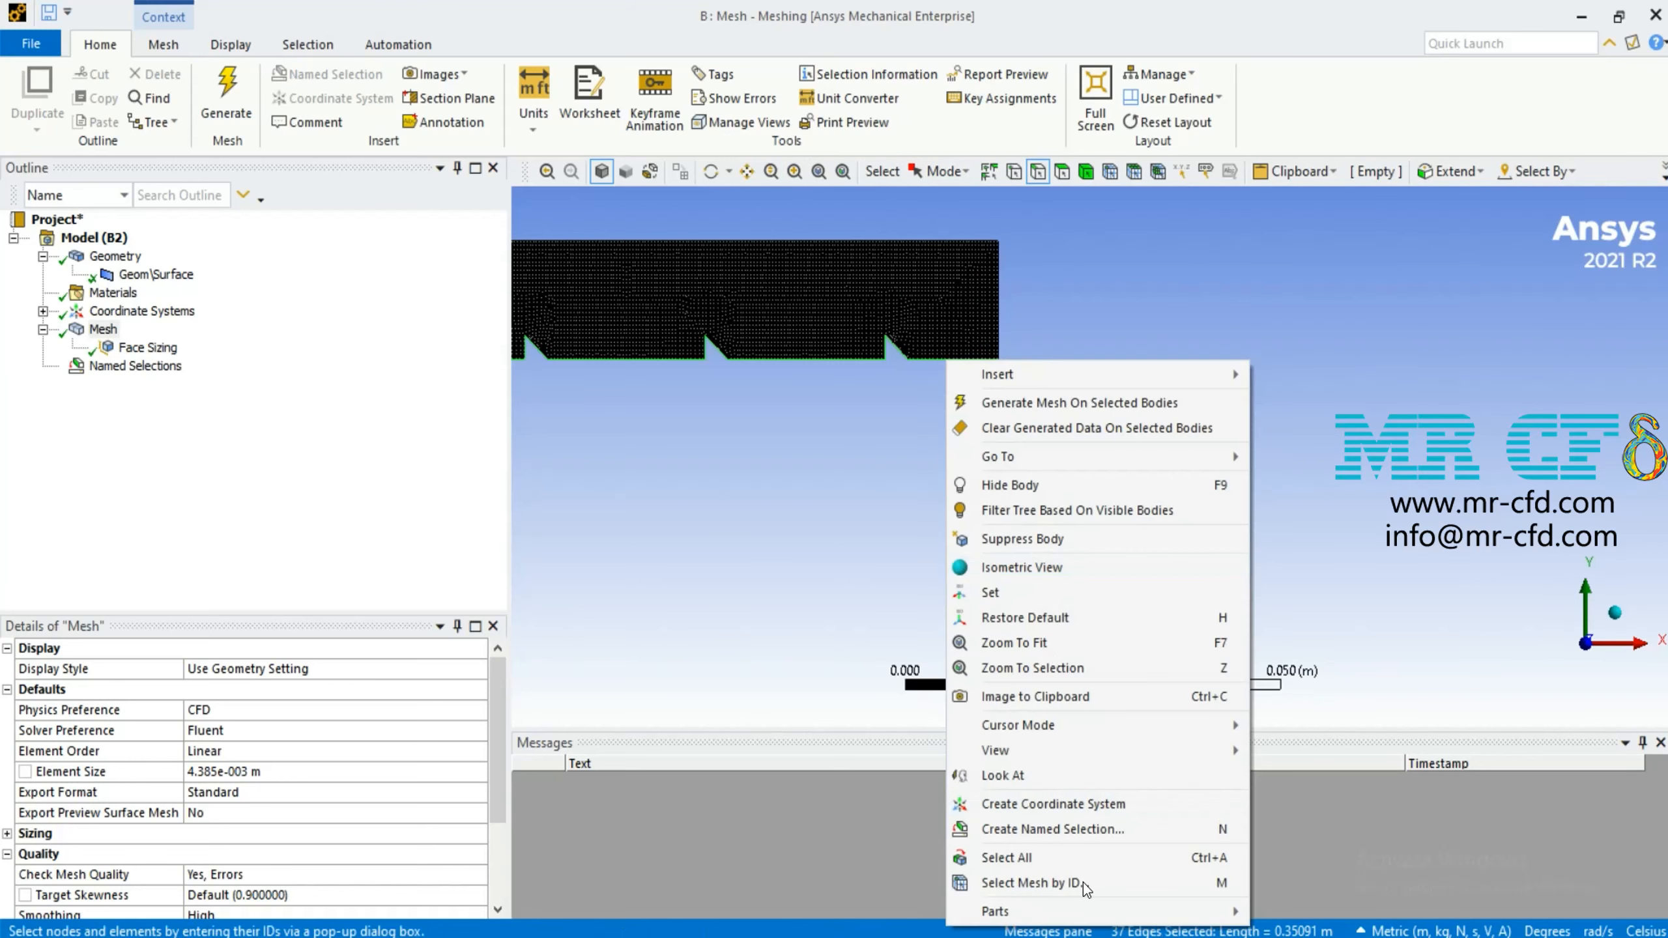
left_click(1073, 828)
type("walls")
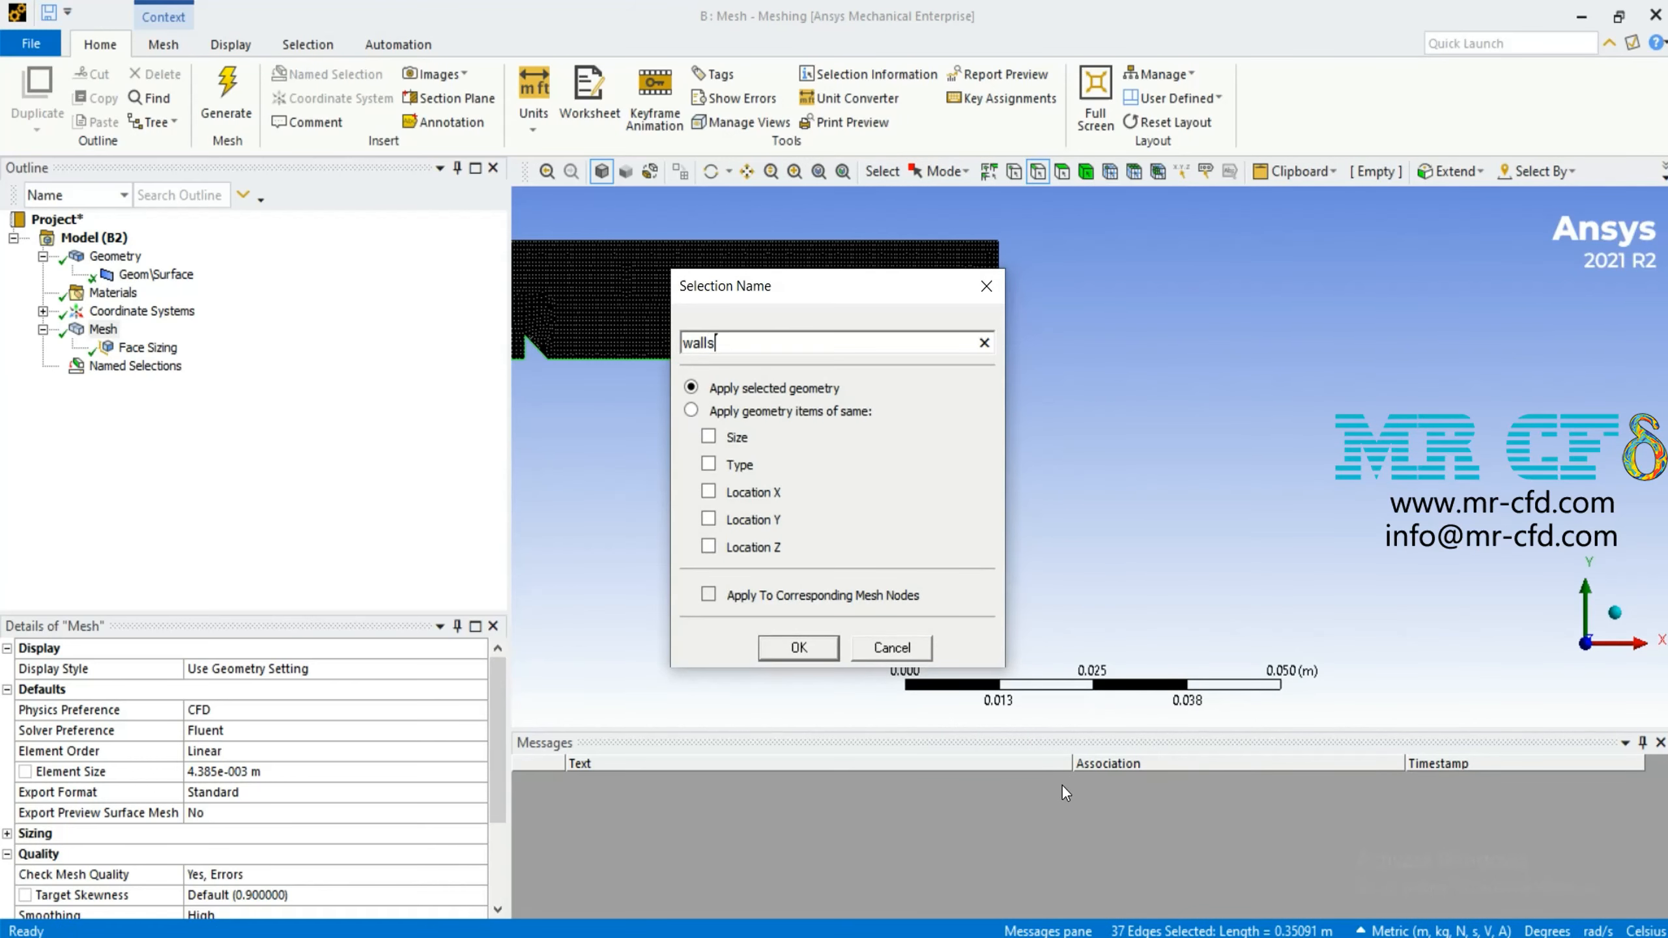
key("Return")
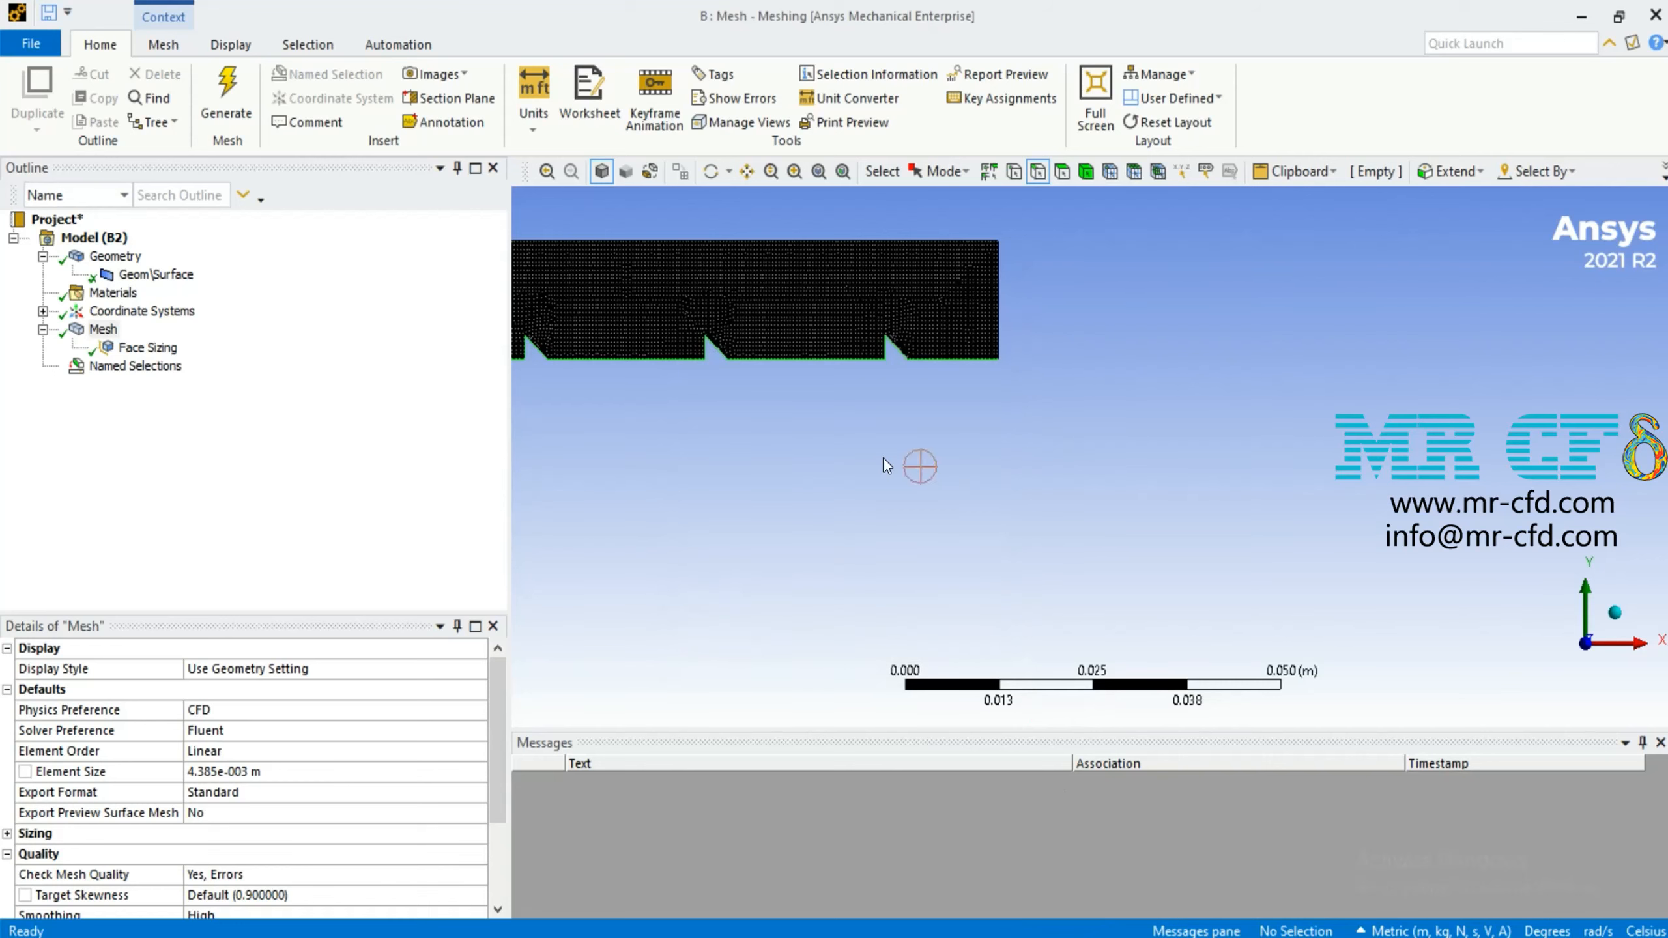
left_click(884, 458)
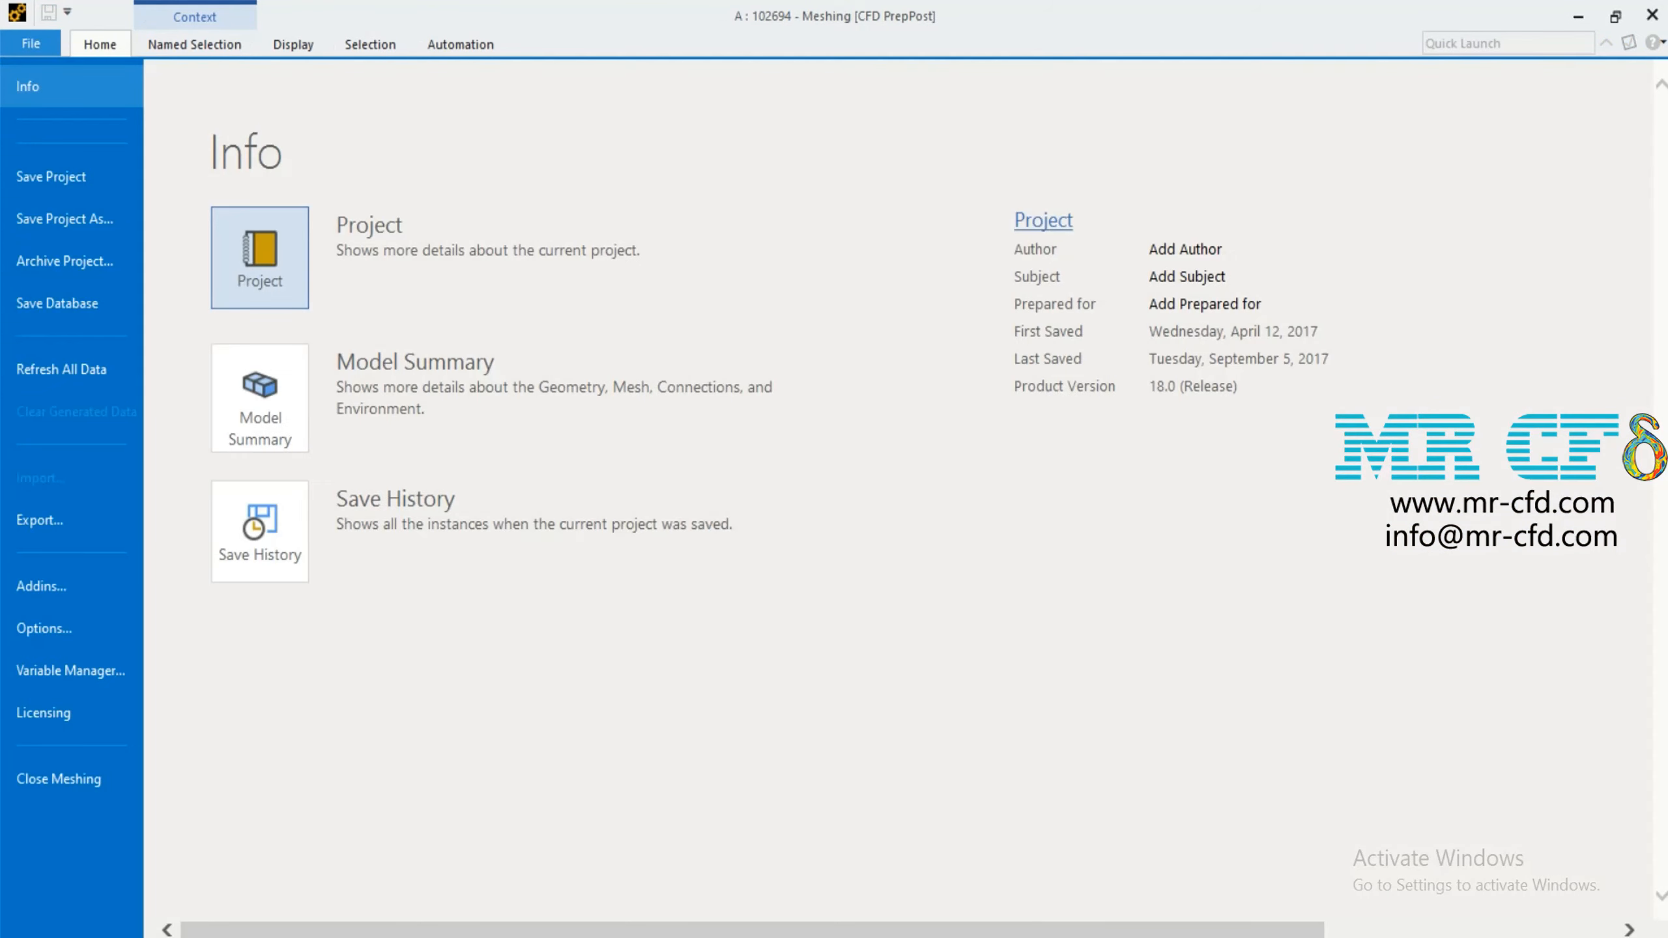
Export the mesh as a FLUENT input file named rough surface heat transfer in the rough folder
left_click(49, 520)
left_click(391, 388)
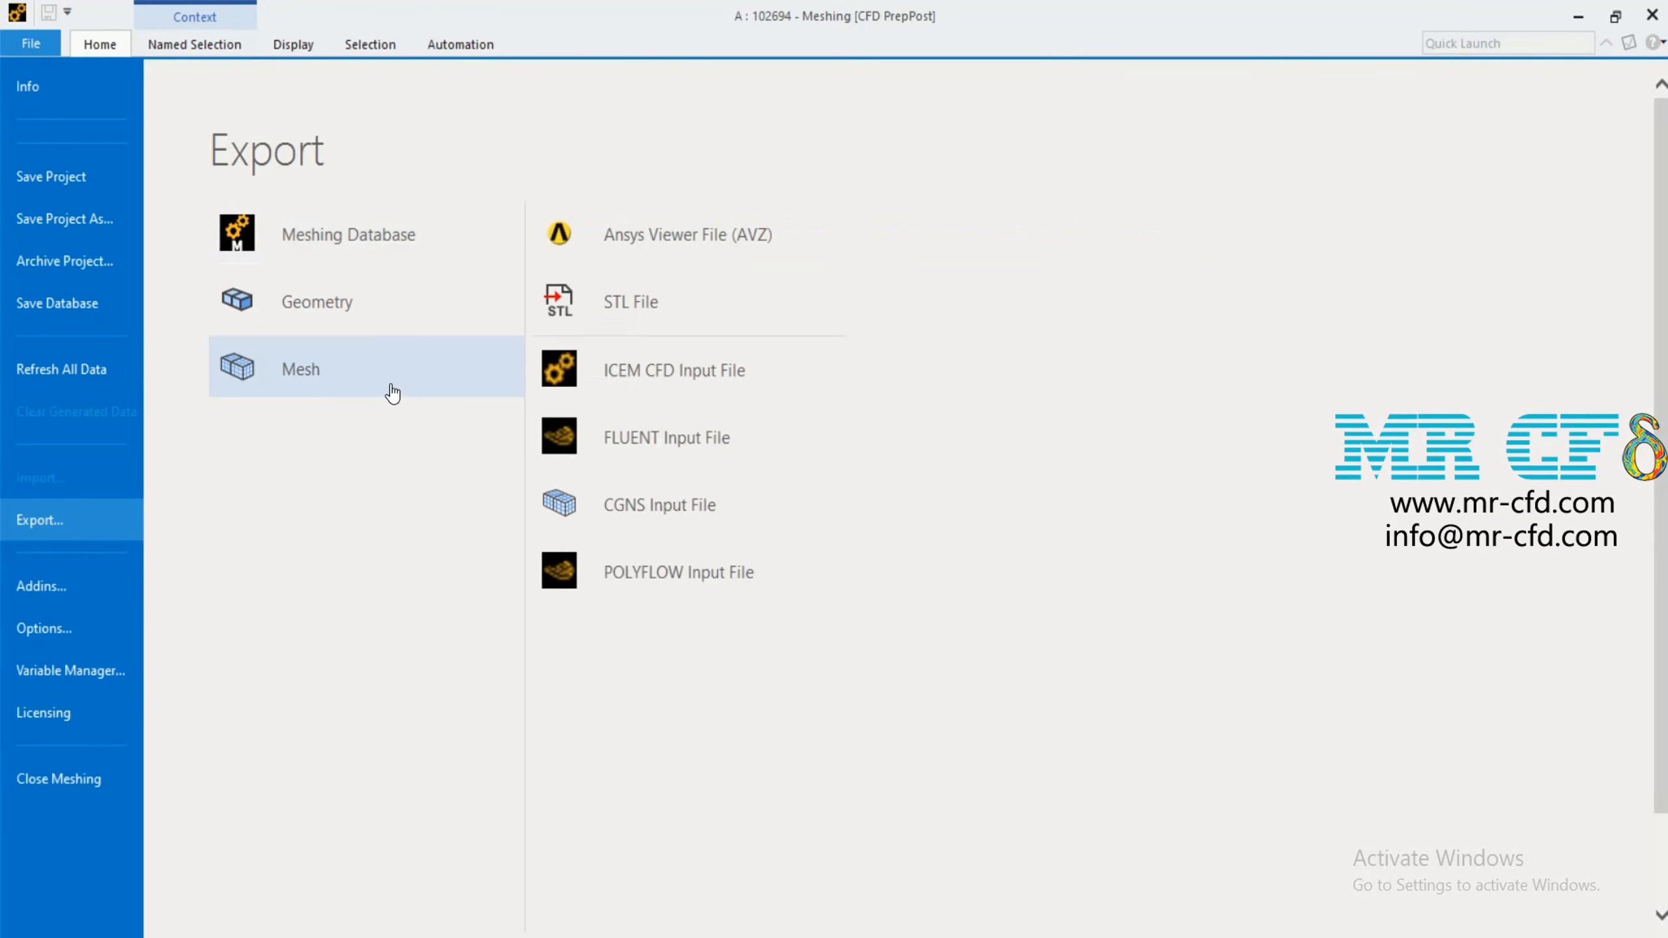
left_click(647, 447)
left_click(946, 371)
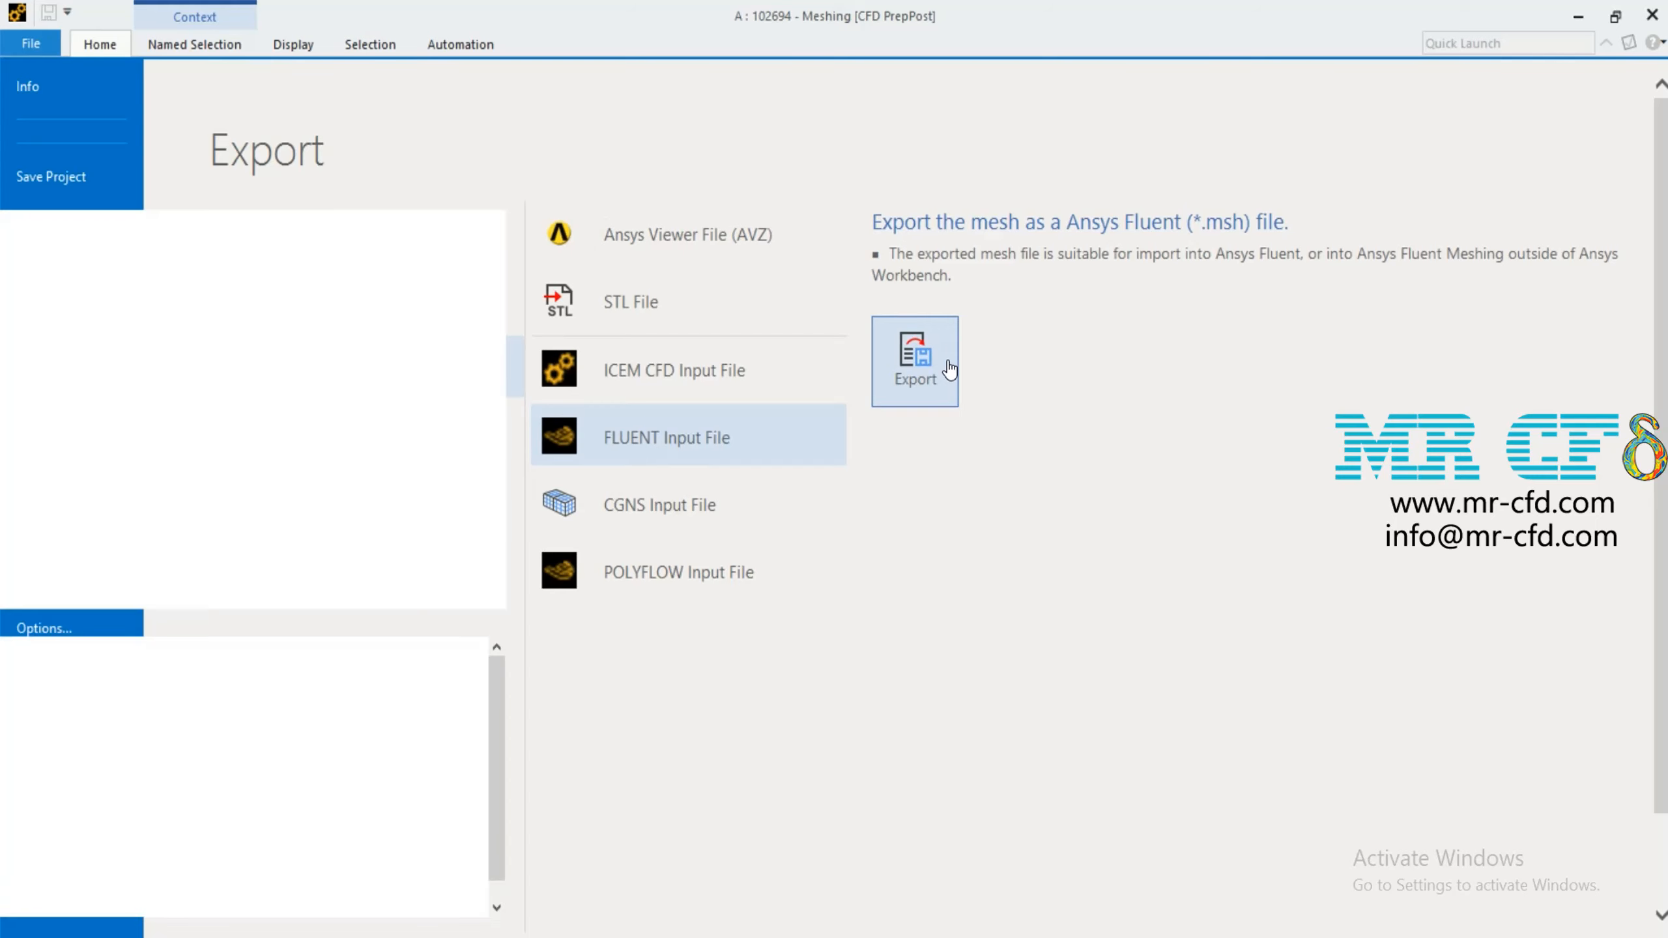
left_click(488, 880)
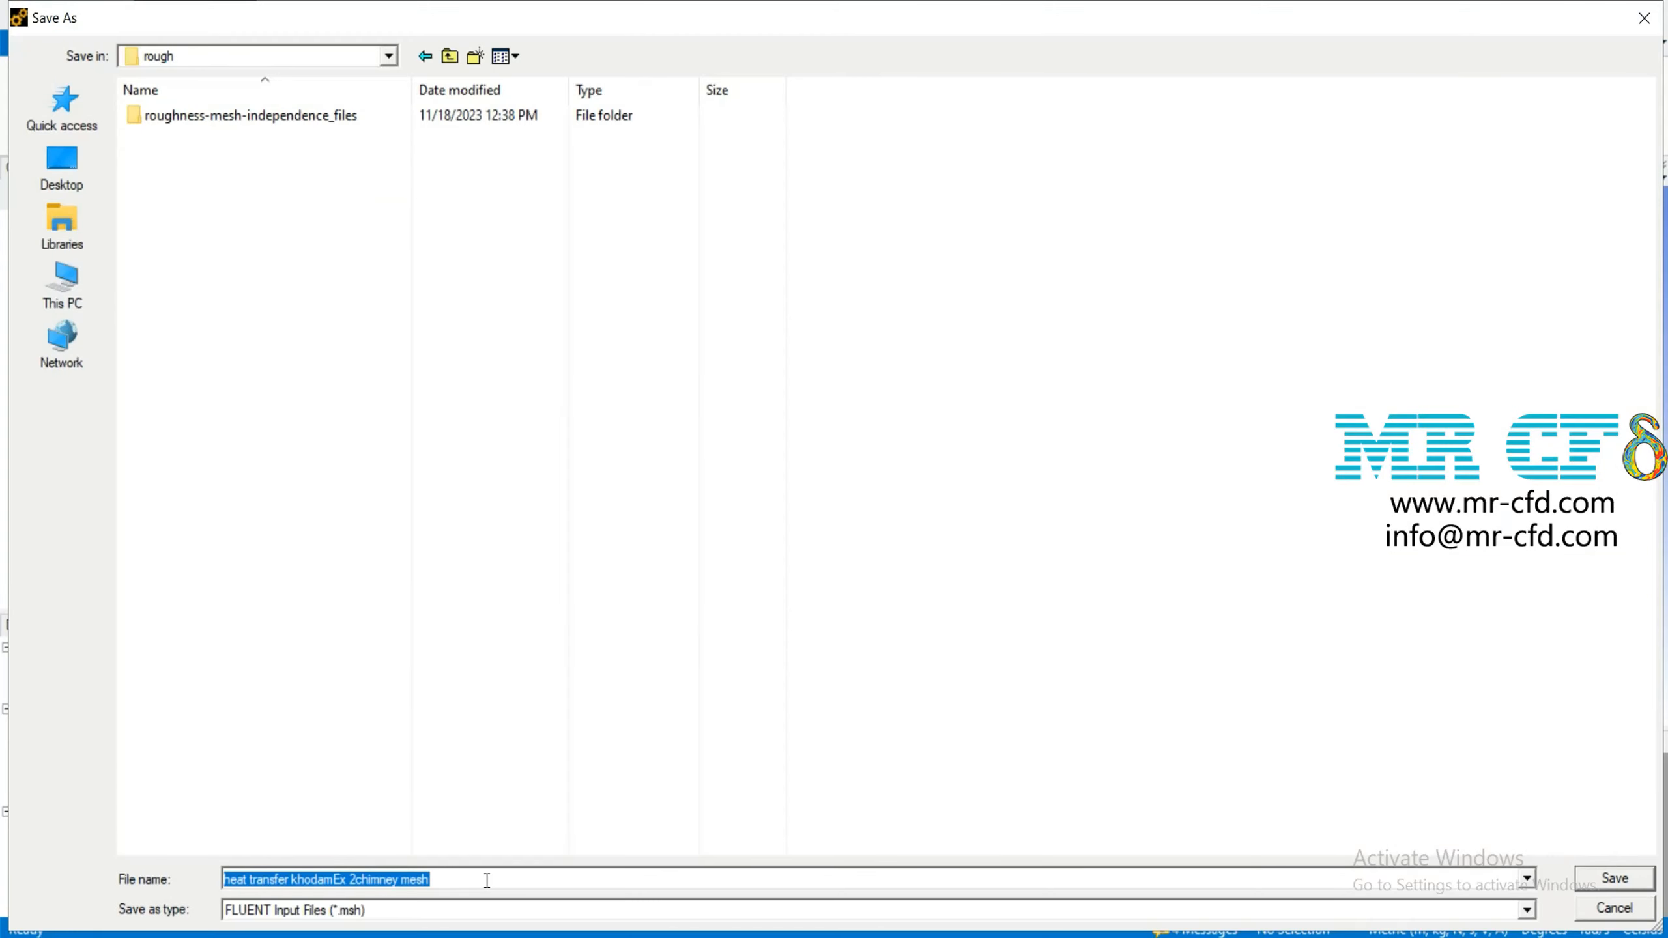
type("rough")
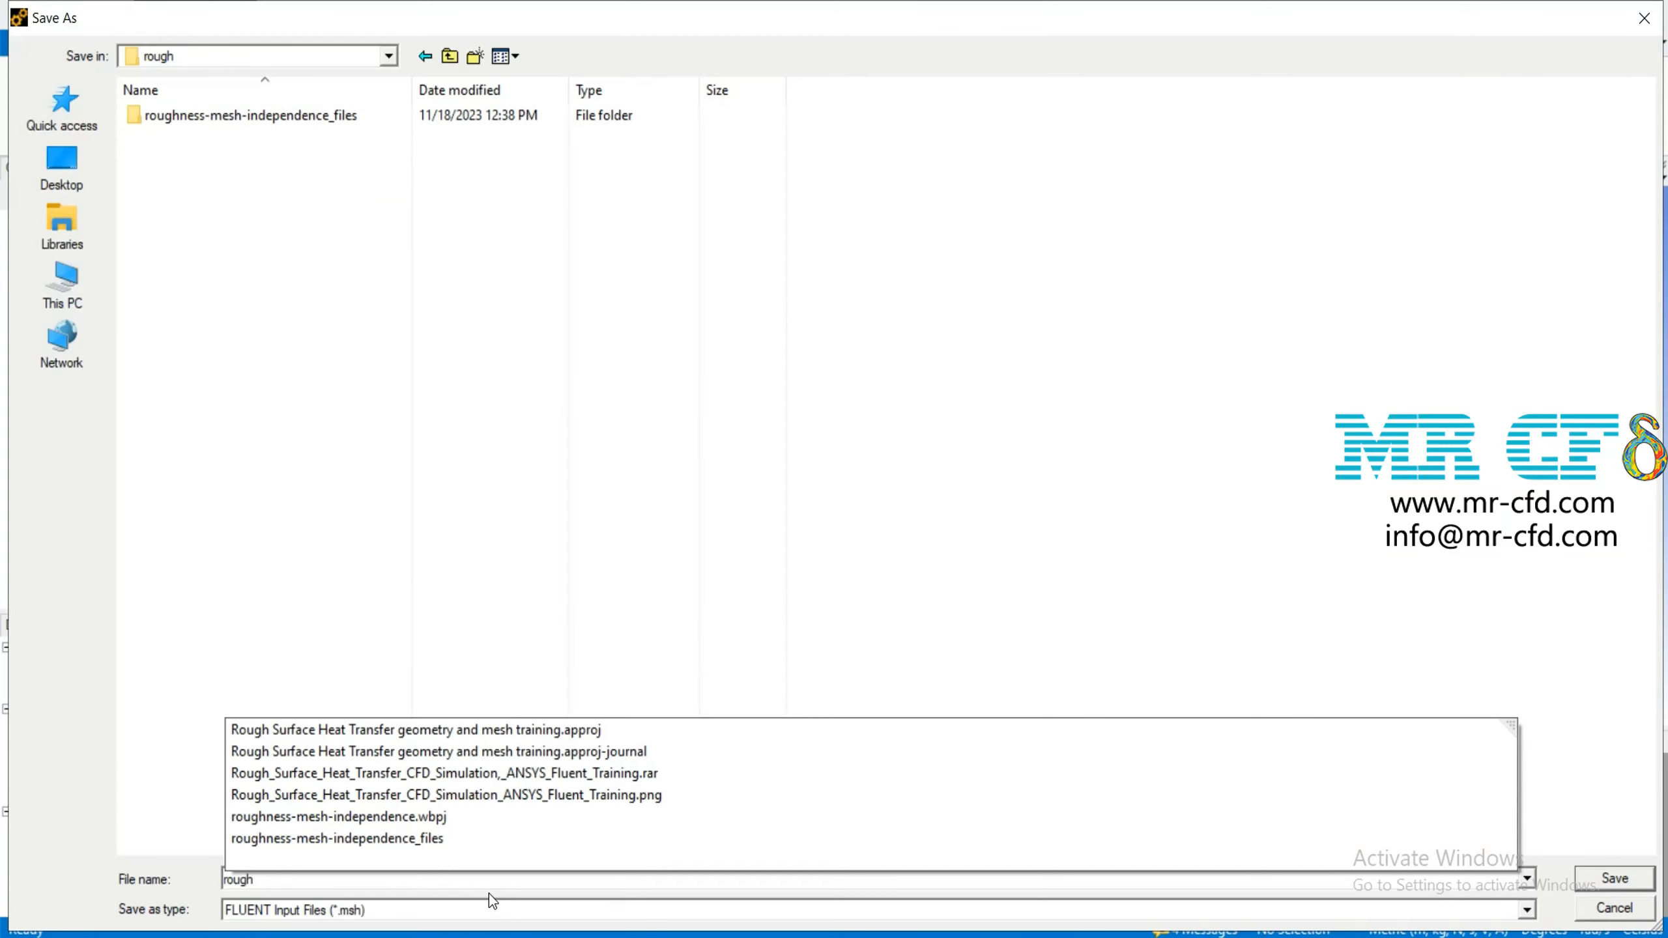
type(" surface")
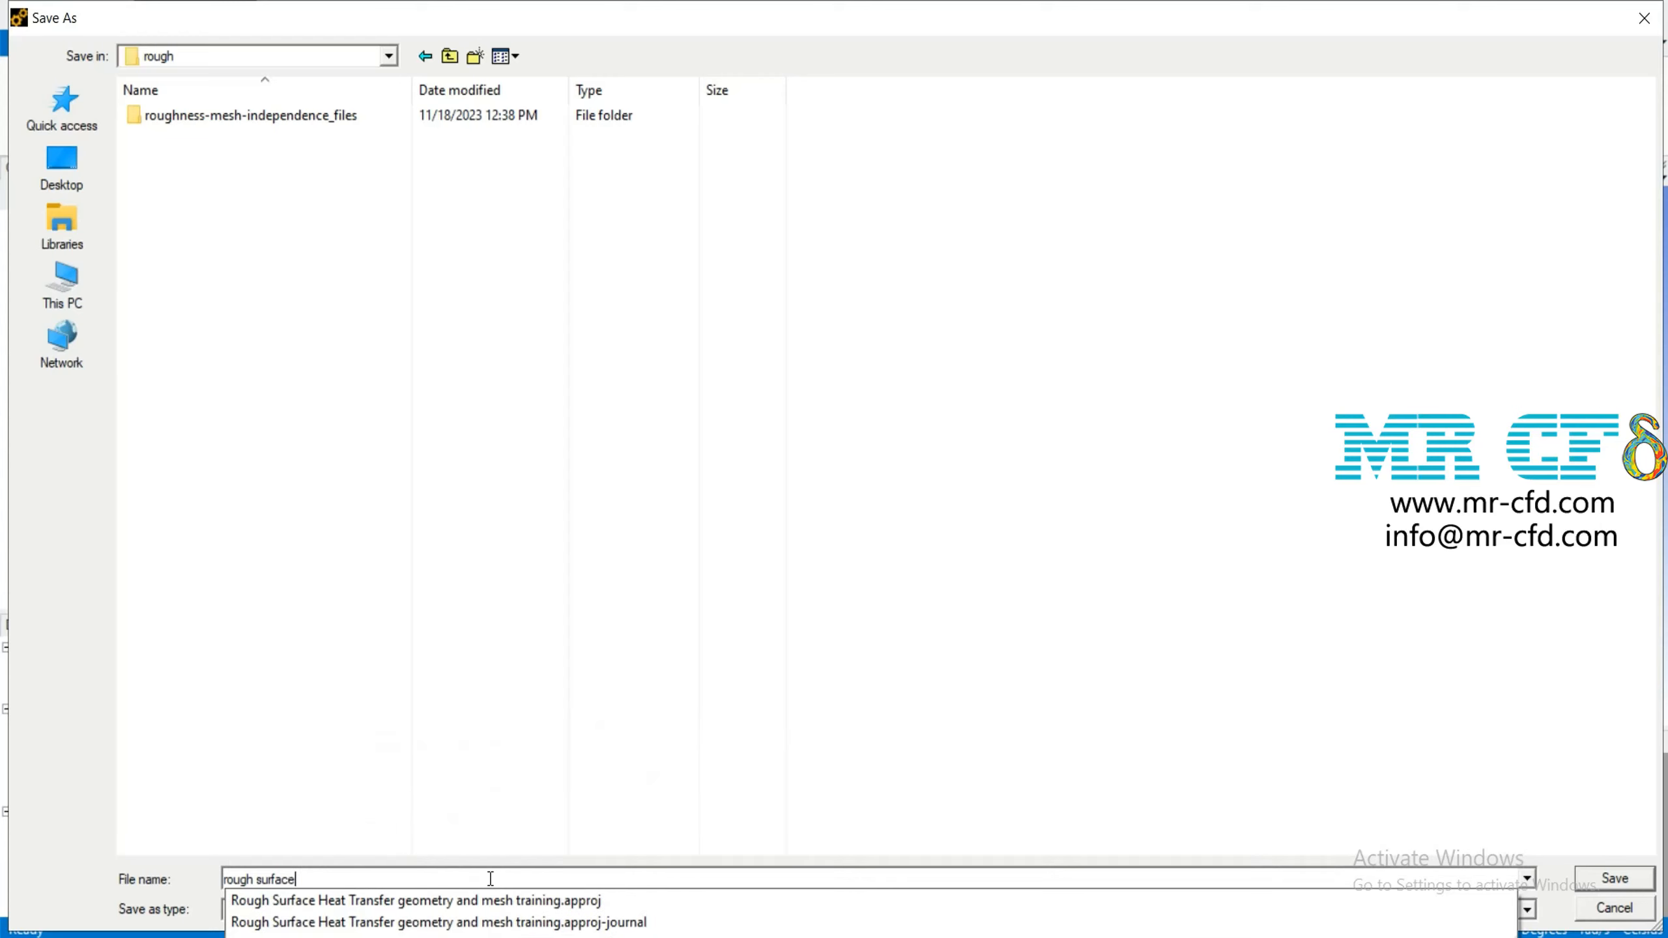
type(" heat transfer")
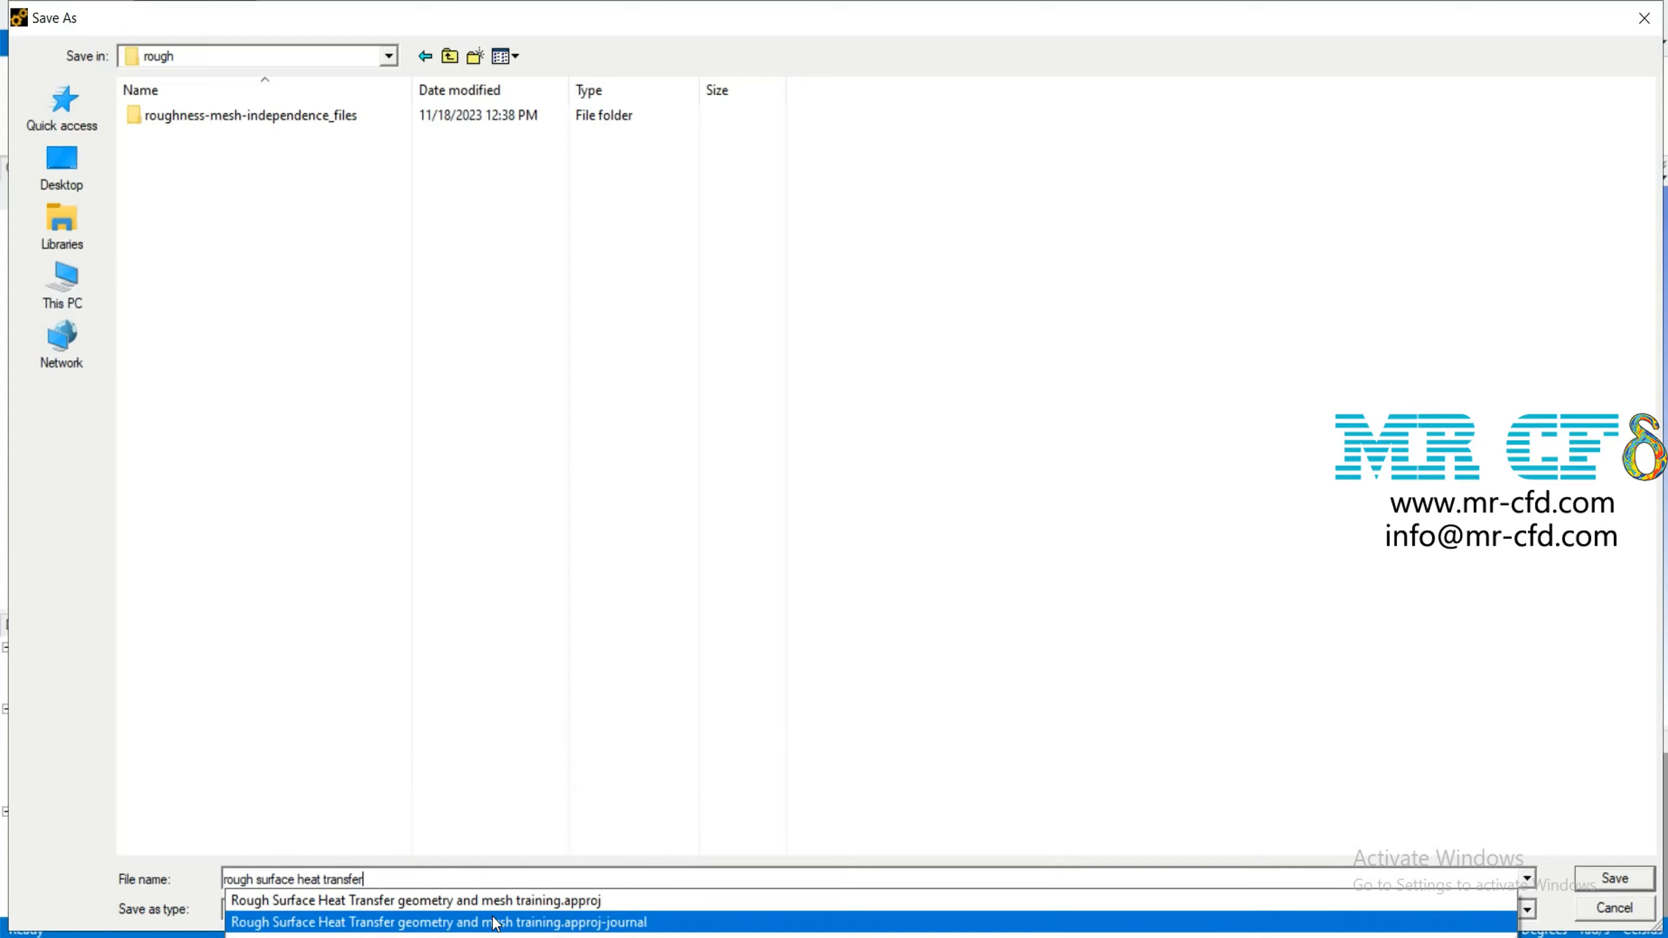